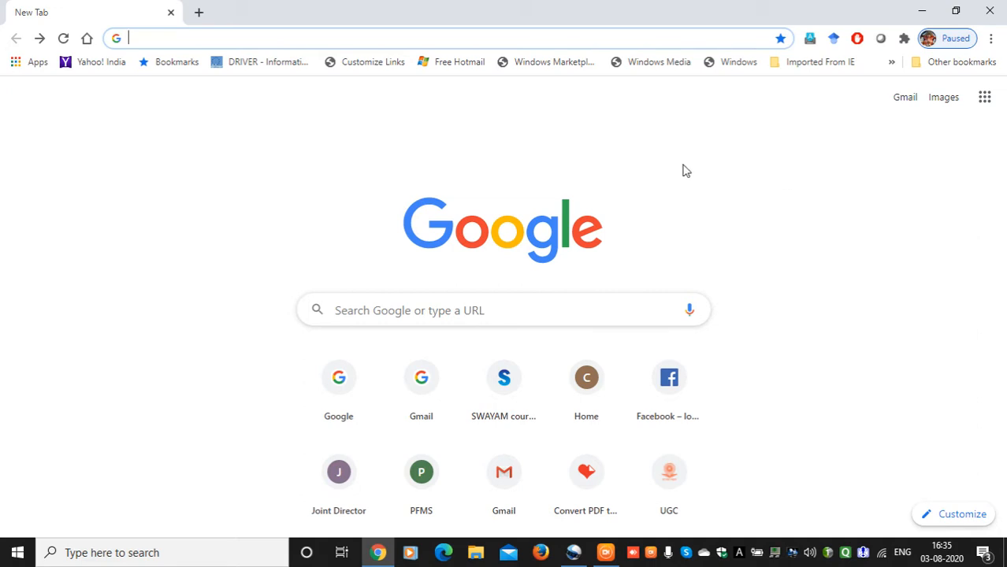
- Search Google for "openshot video editor"
left_click(344, 310)
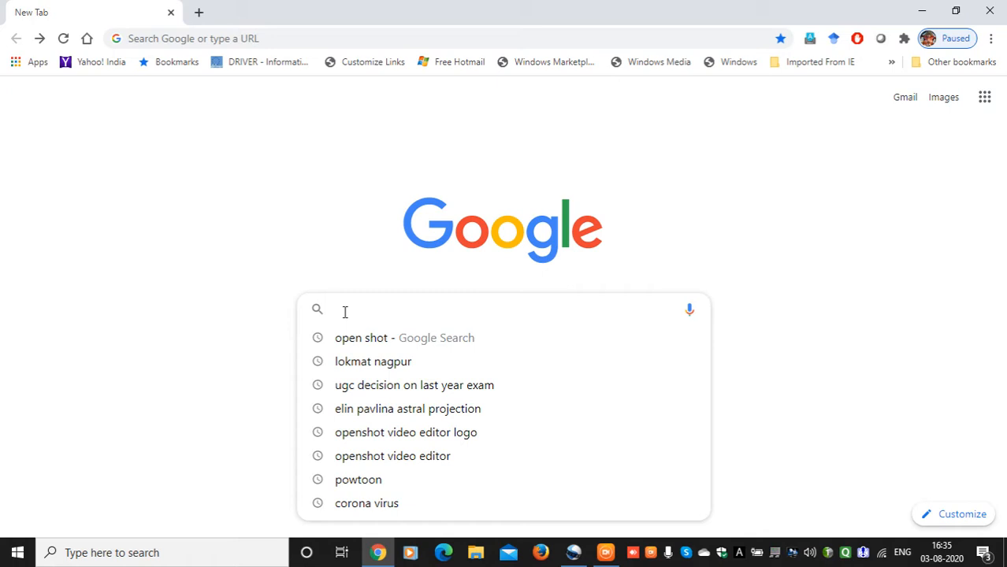
type("openshot")
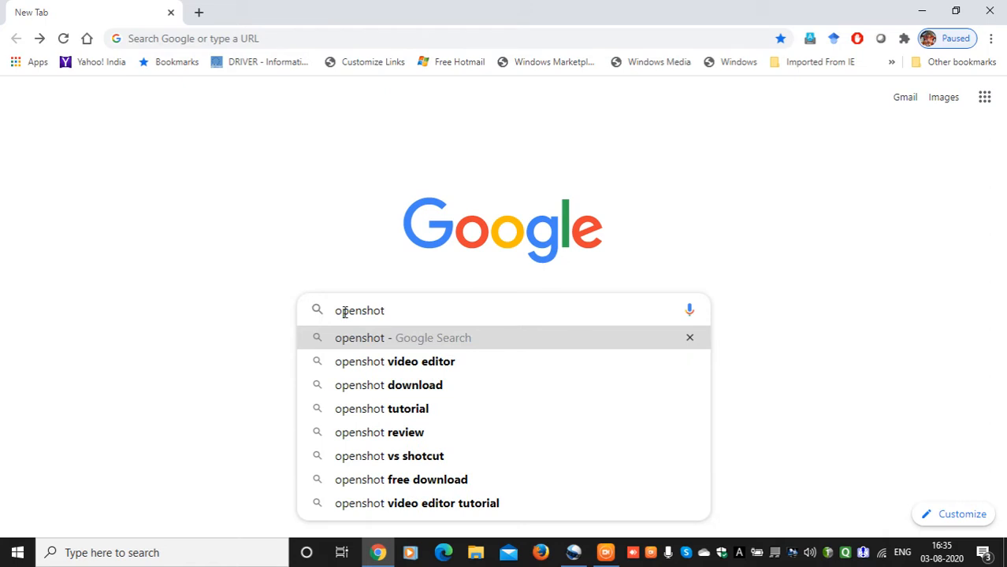
key("Down")
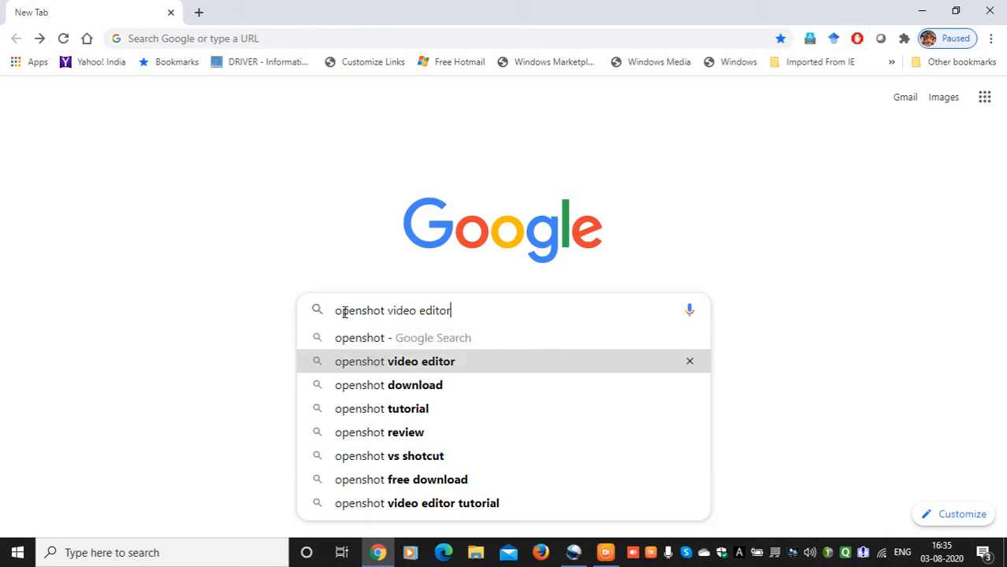
key("Return")
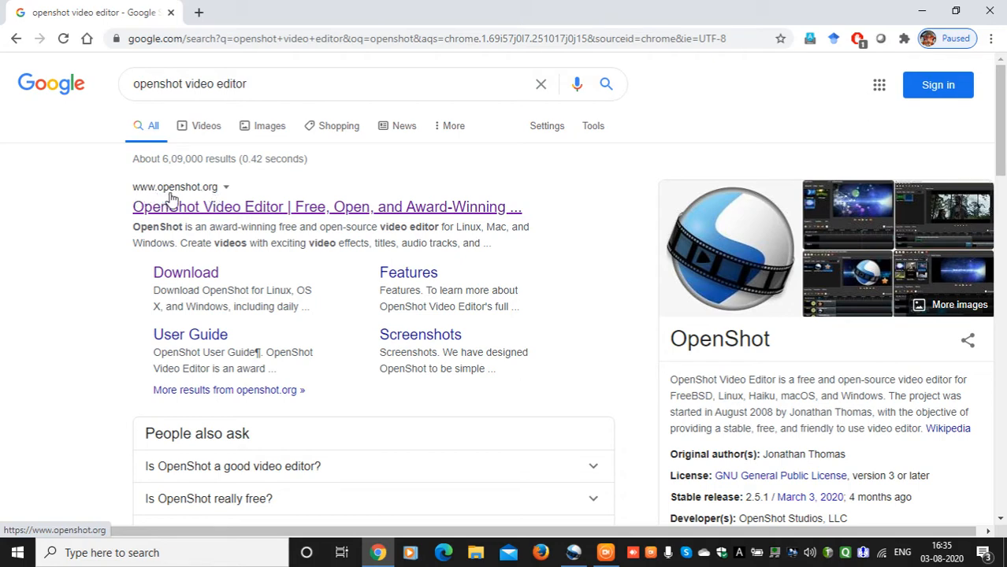
- Open the official openshot.org site from the search results and go to its Download v2.5.1 page
left_click(230, 211)
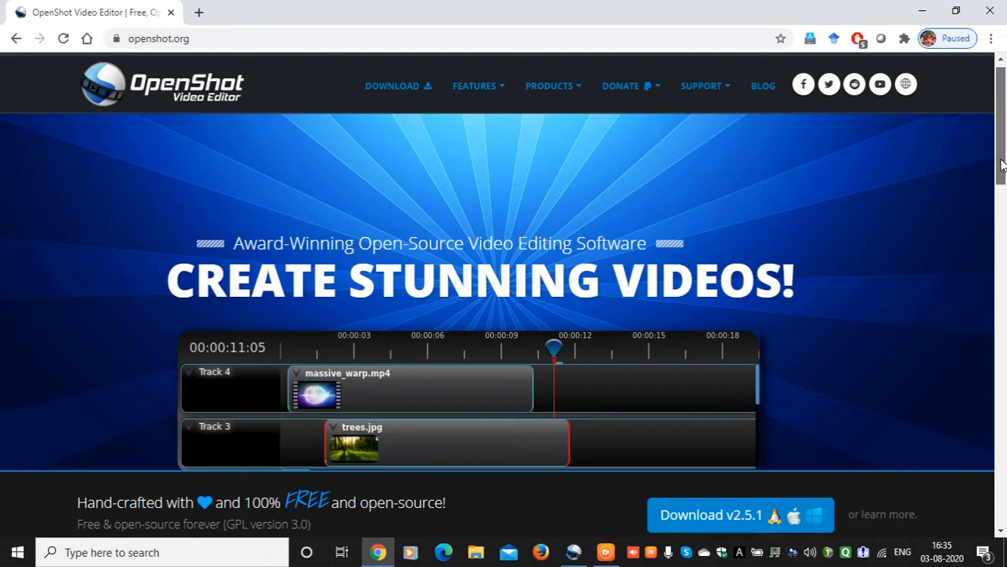
scroll(999, 174, "down", 2)
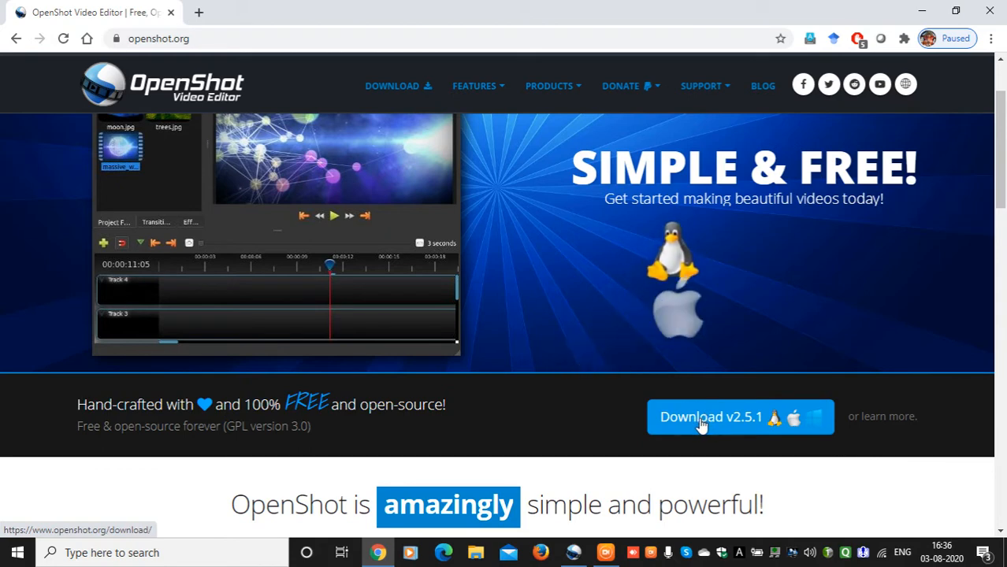
left_click(746, 422)
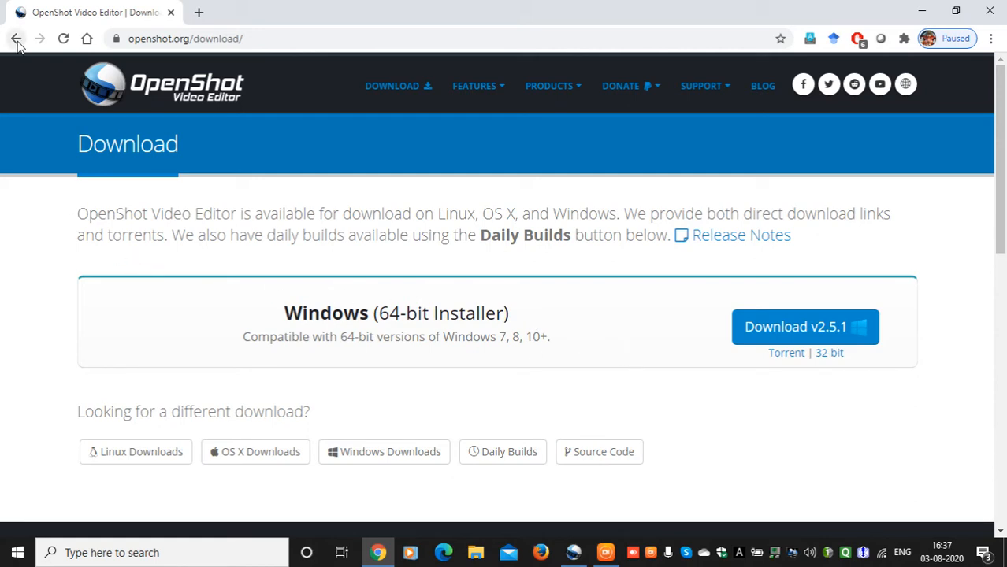
- Return to the OpenShot homepage and review its Our Features section through the Simple User Interface description
left_click(17, 40)
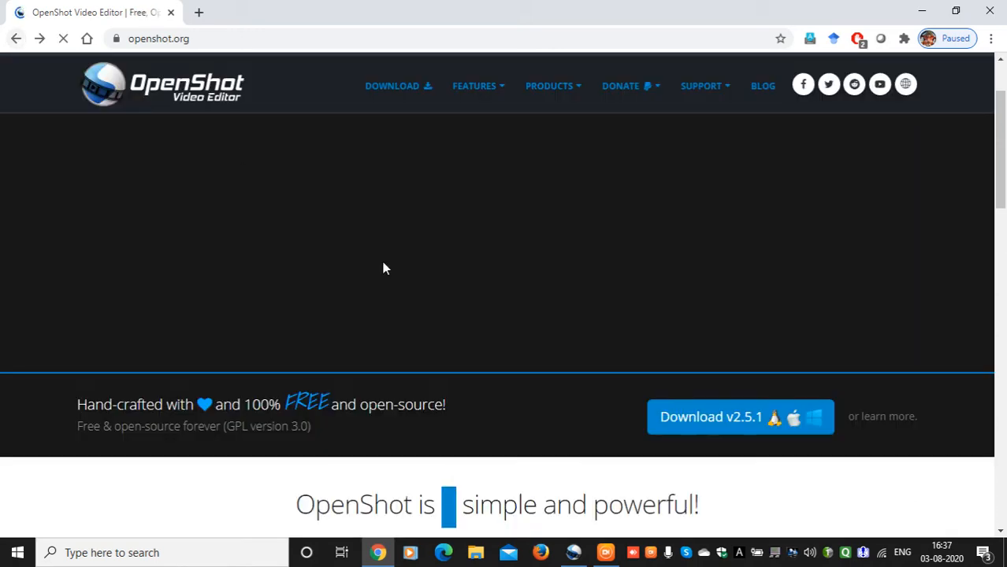
left_click_drag(1003, 129, 1003, 249)
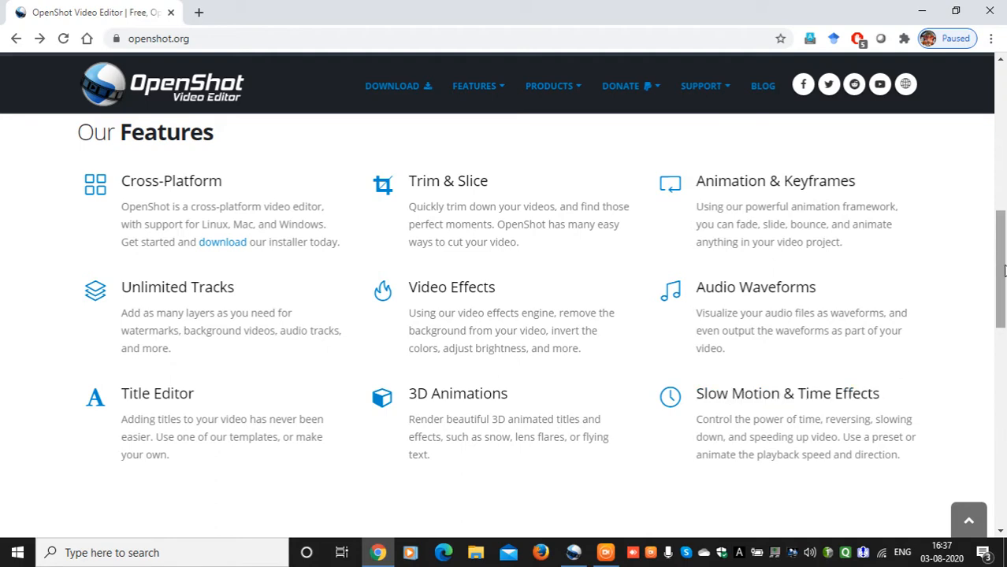
left_click_drag(997, 268, 1003, 321)
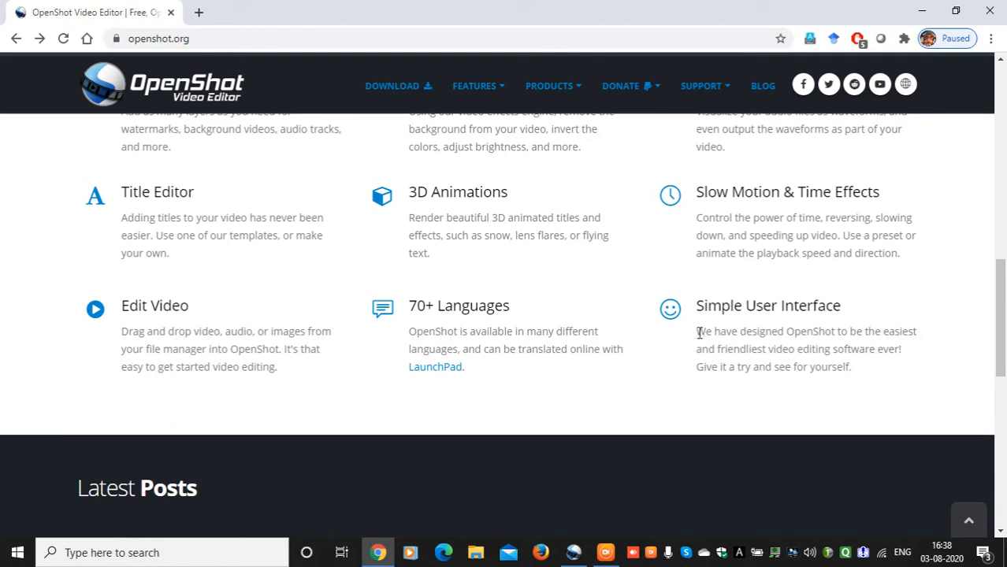
left_click_drag(698, 332, 861, 370)
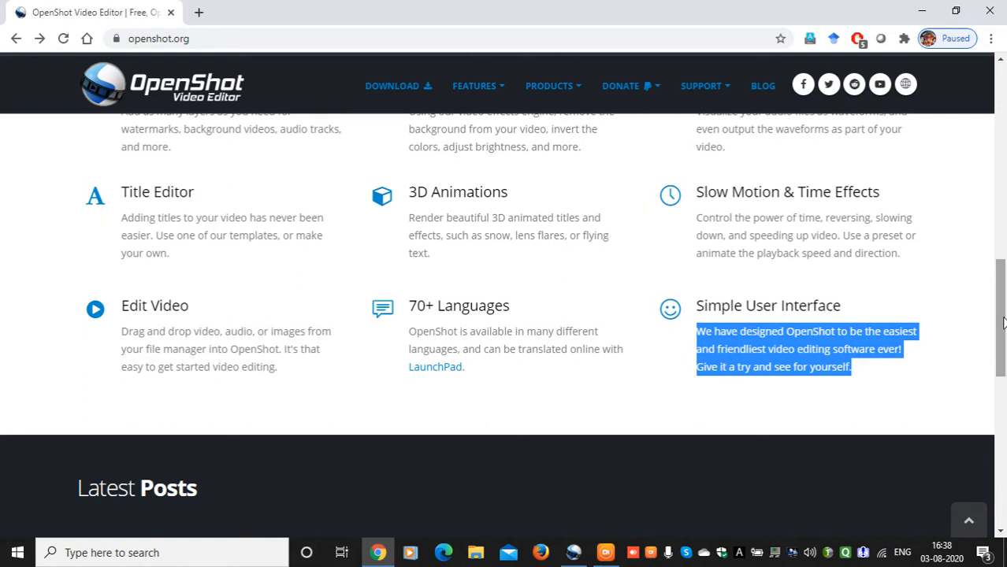
- Switch to OpenShot Video Editor and apply the Simple View layout
left_click(573, 555)
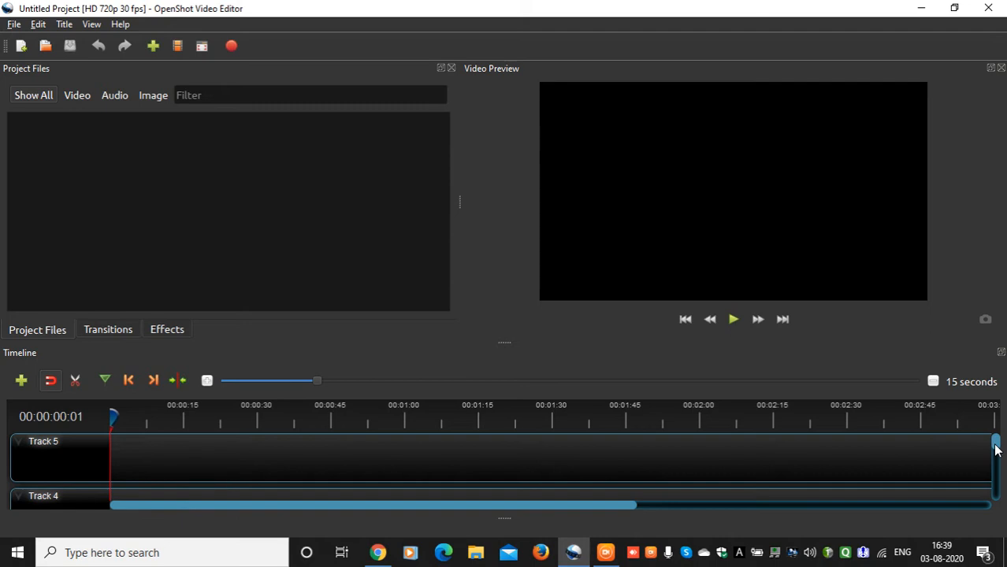
mouse_move(995, 449)
left_mouse_down()
mouse_move(998, 509)
mouse_move(1000, 443)
left_mouse_up()
left_click(38, 24)
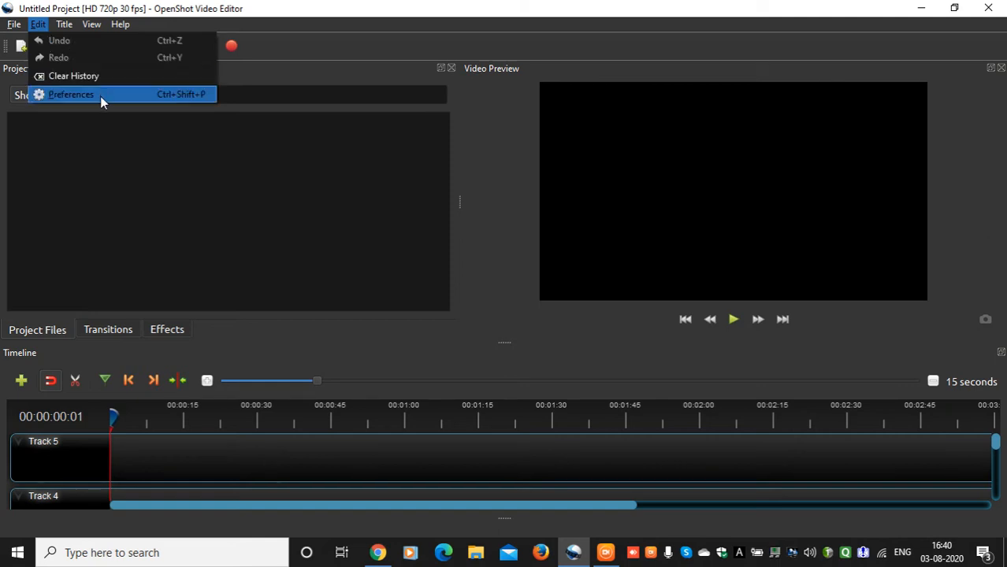
mouse_move(68, 31)
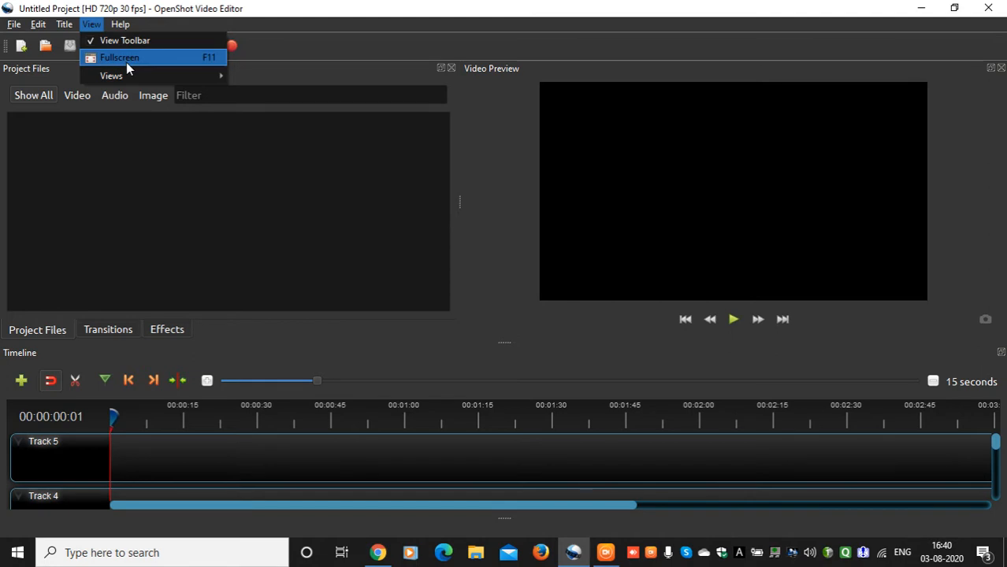
mouse_move(130, 73)
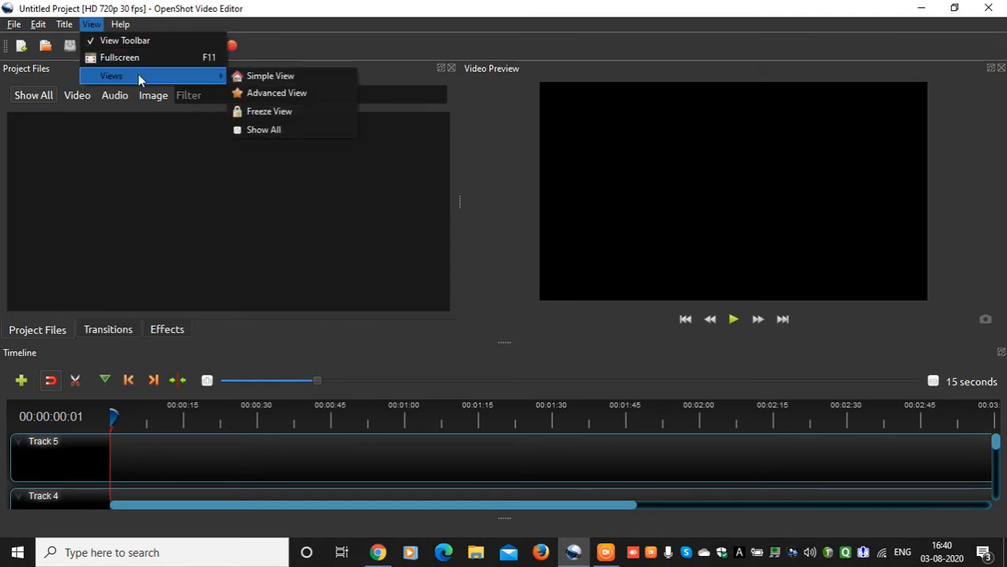
left_click(302, 78)
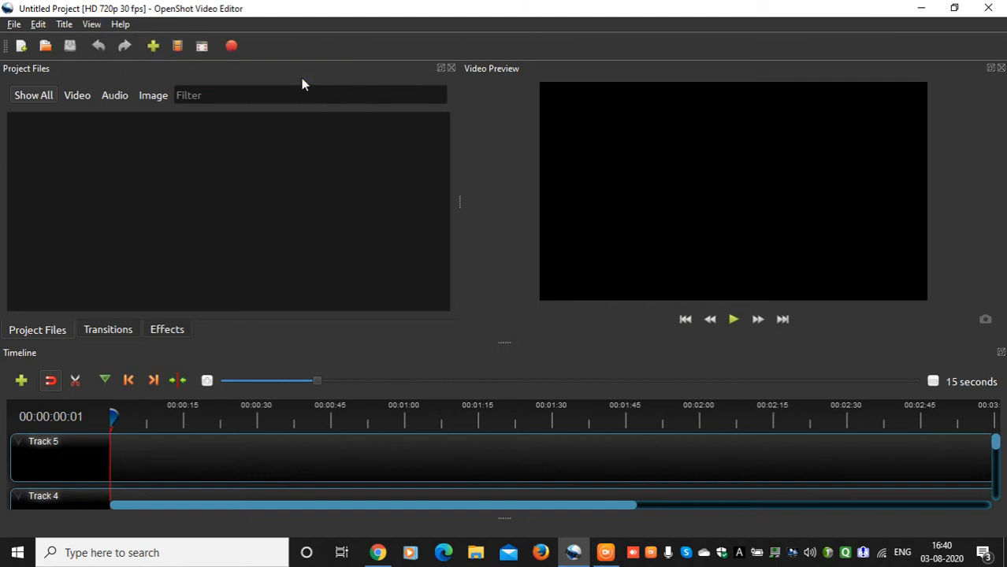
- Try the Advanced View layout and return to Simple View
left_click(92, 25)
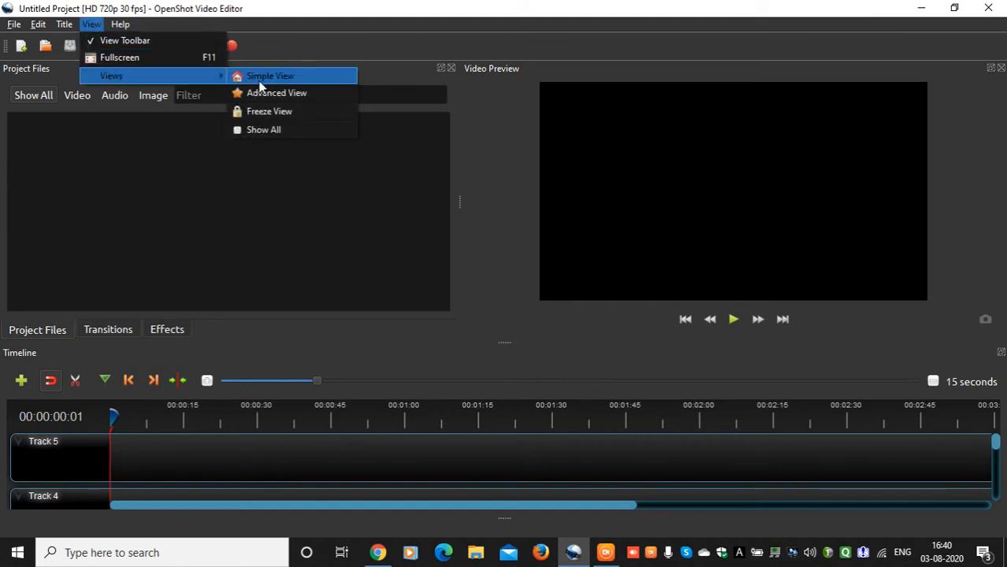
left_click(264, 94)
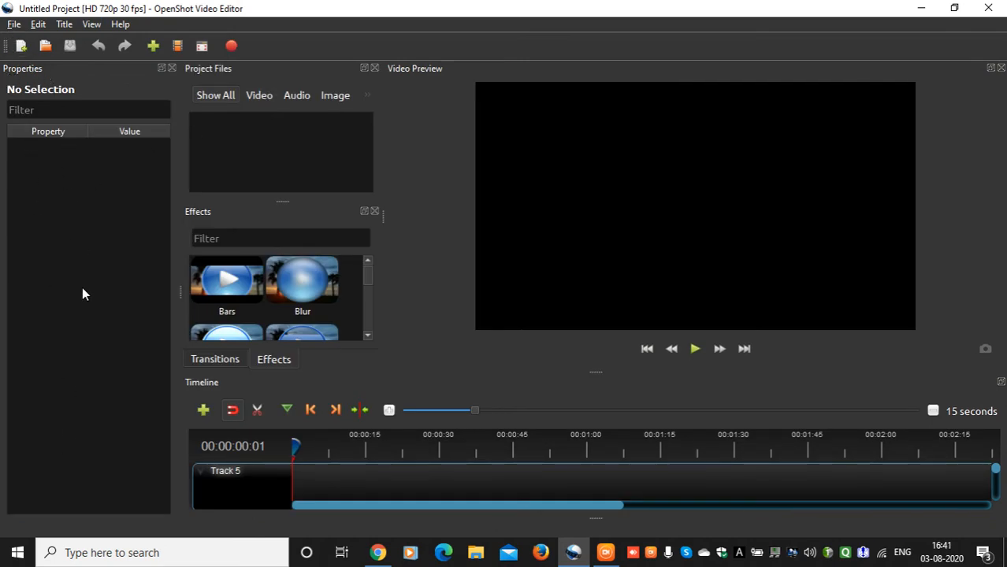
left_click(92, 24)
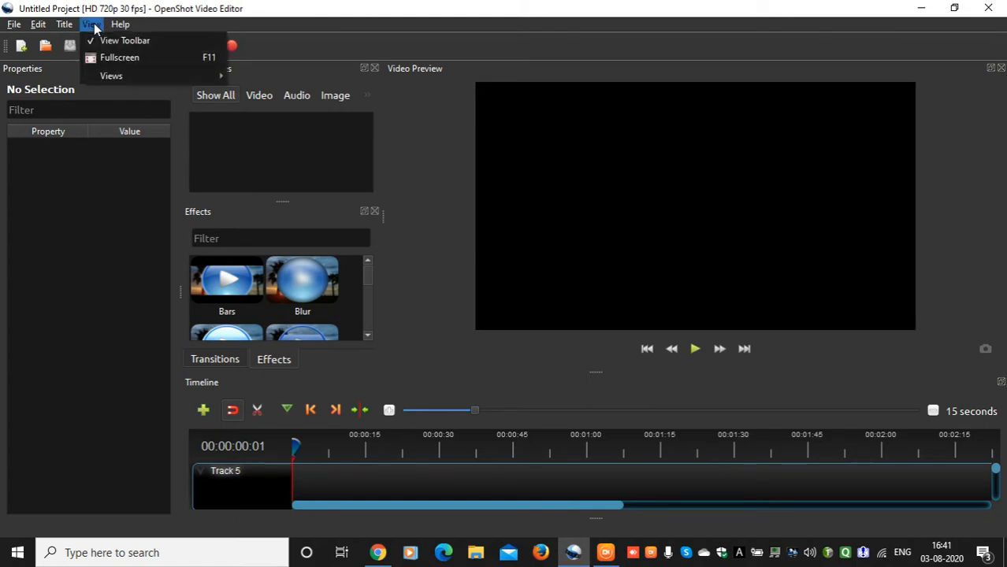
mouse_move(134, 77)
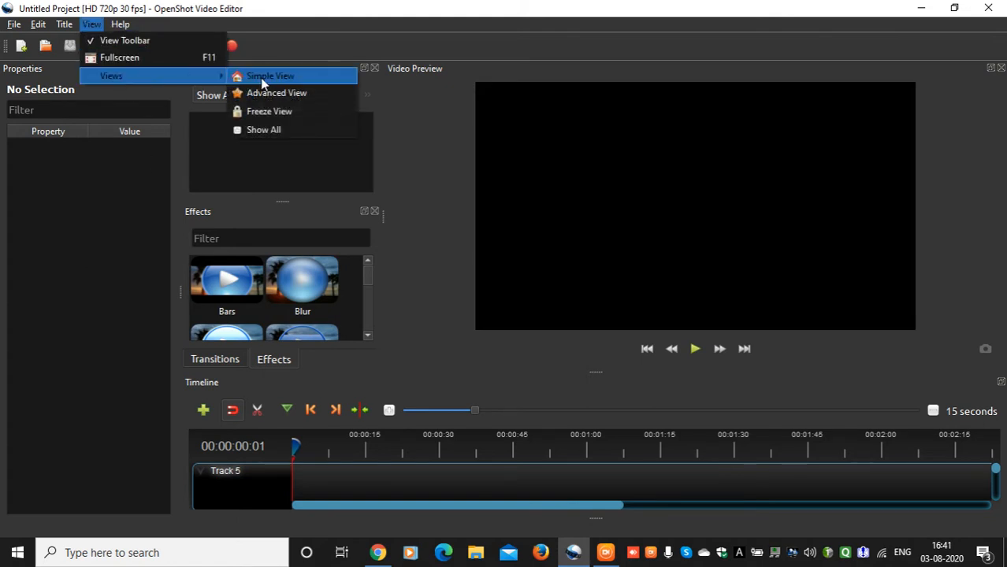
left_click(261, 80)
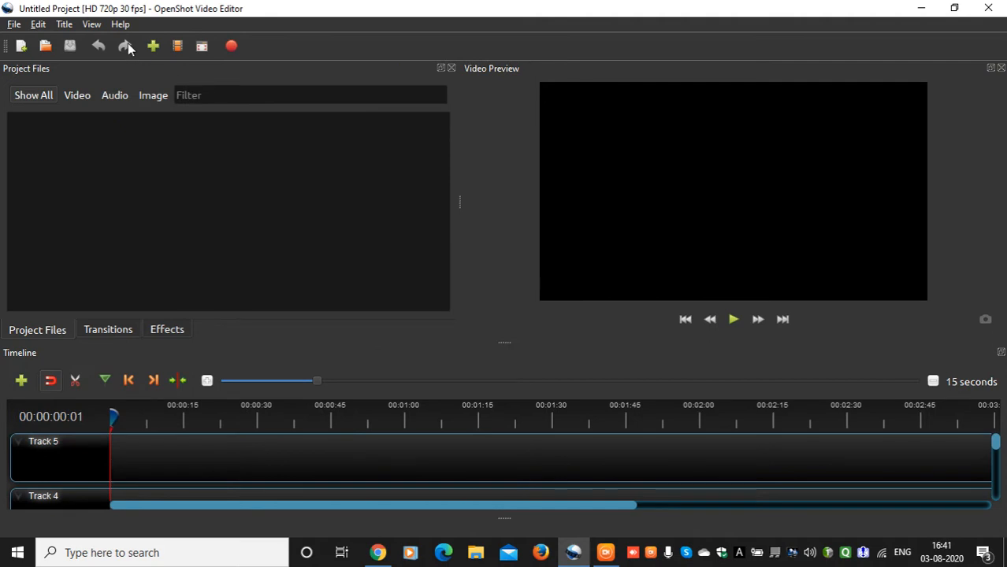
- Try the Show All layout for the editor's panels and restore Simple View
left_click(93, 24)
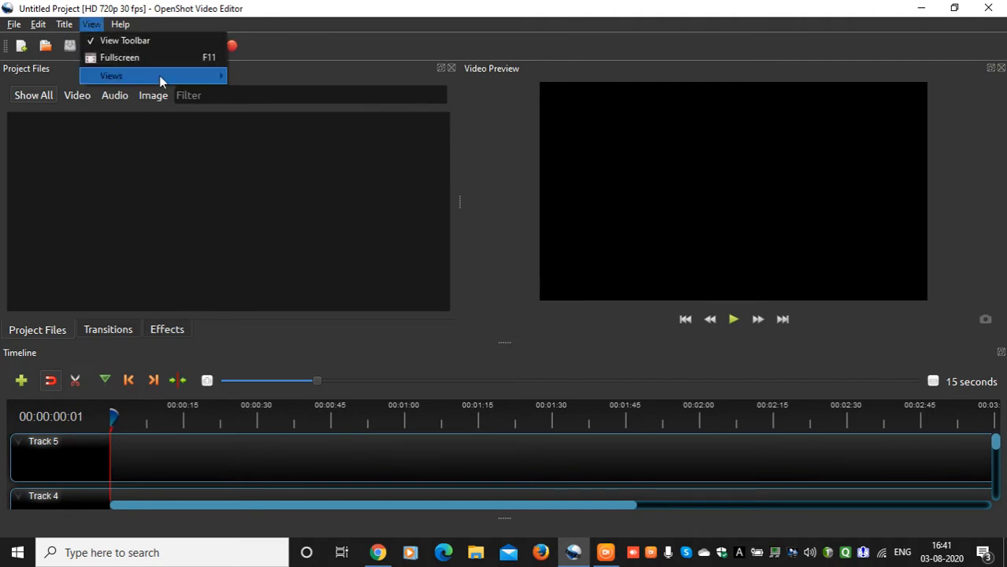
mouse_move(159, 76)
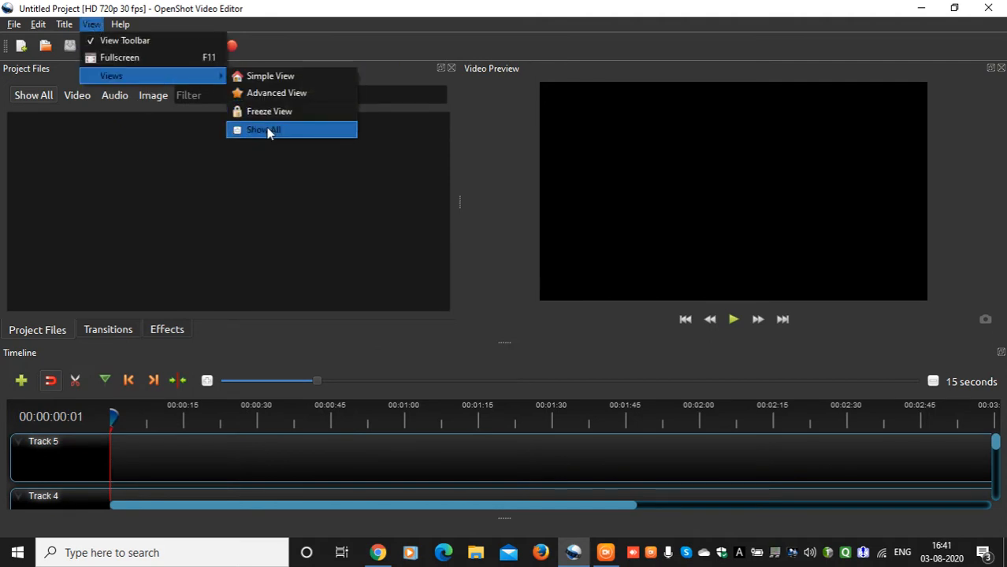
left_click(295, 132)
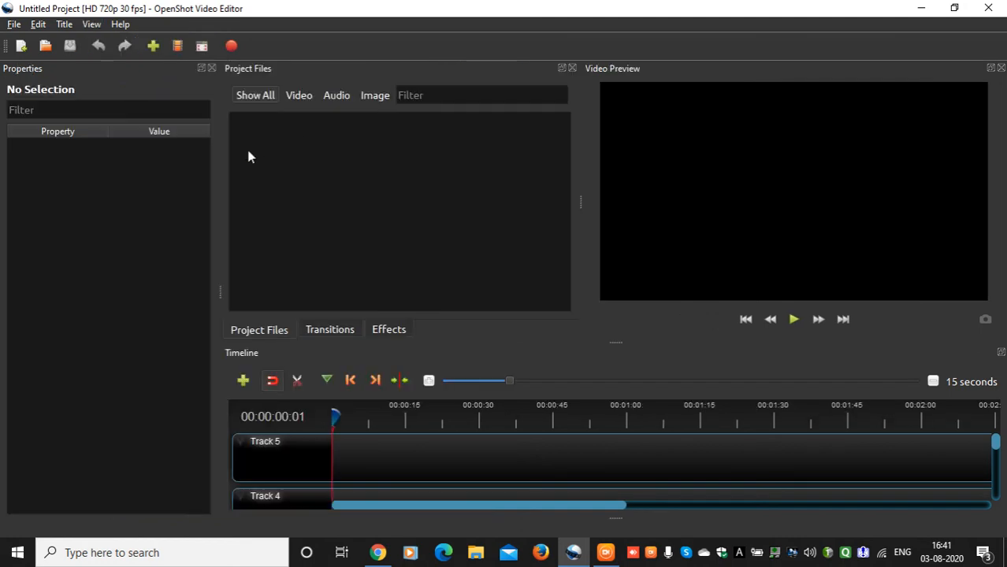
left_click(92, 24)
mouse_move(124, 76)
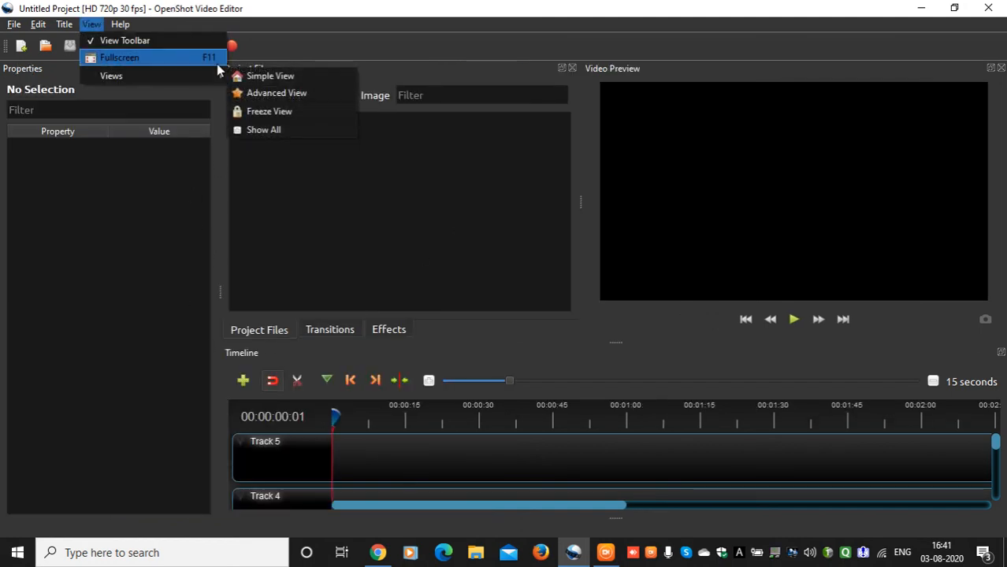
left_click(261, 75)
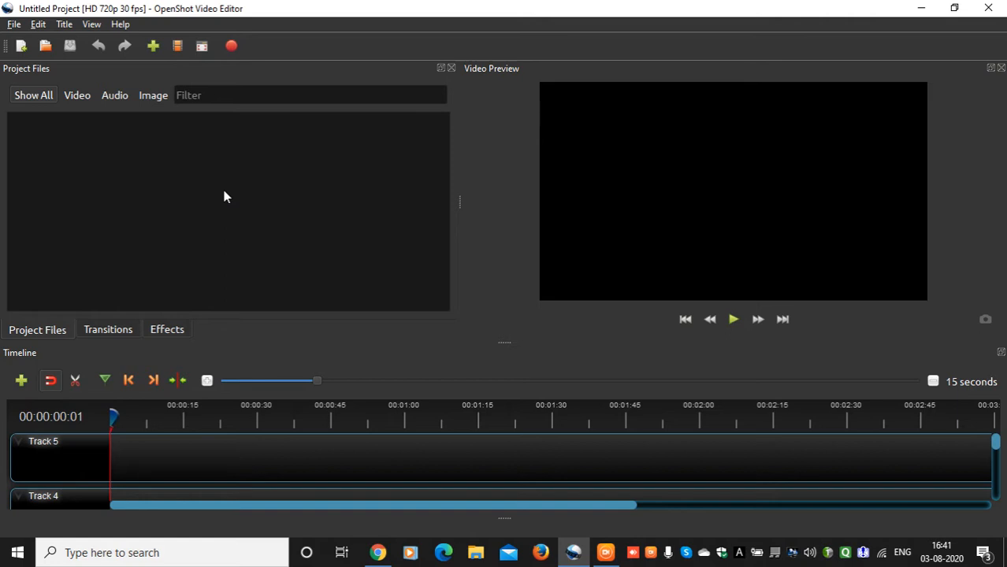
- Start the built-in tutorial and go through its tips on project files, timeline, video preview and video export
left_click(121, 26)
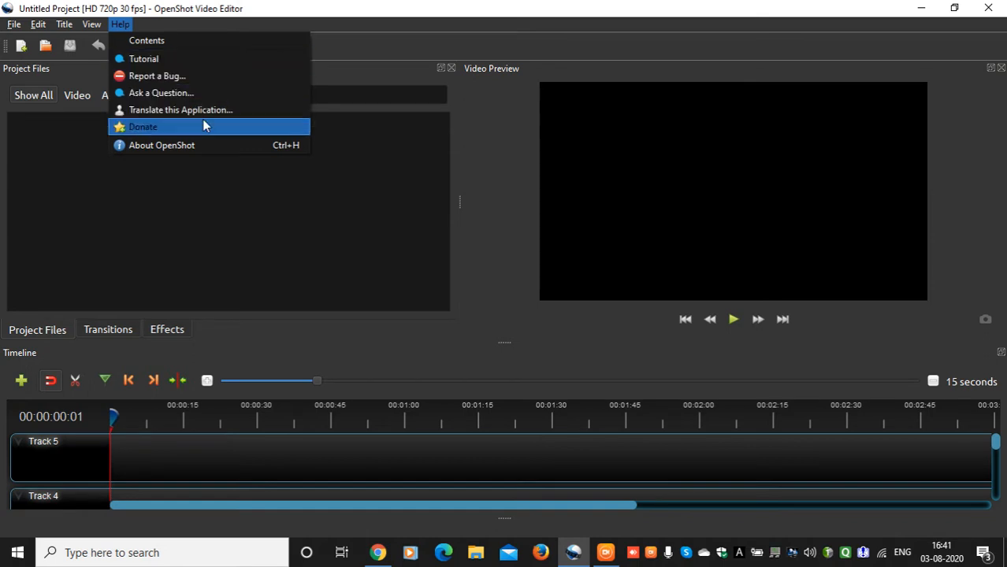
left_click(193, 63)
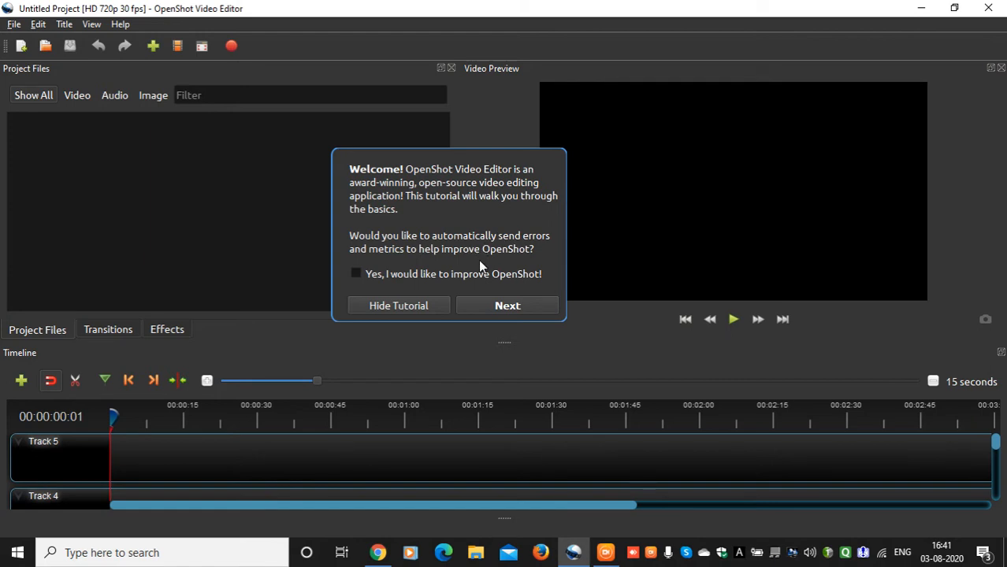
left_click(494, 305)
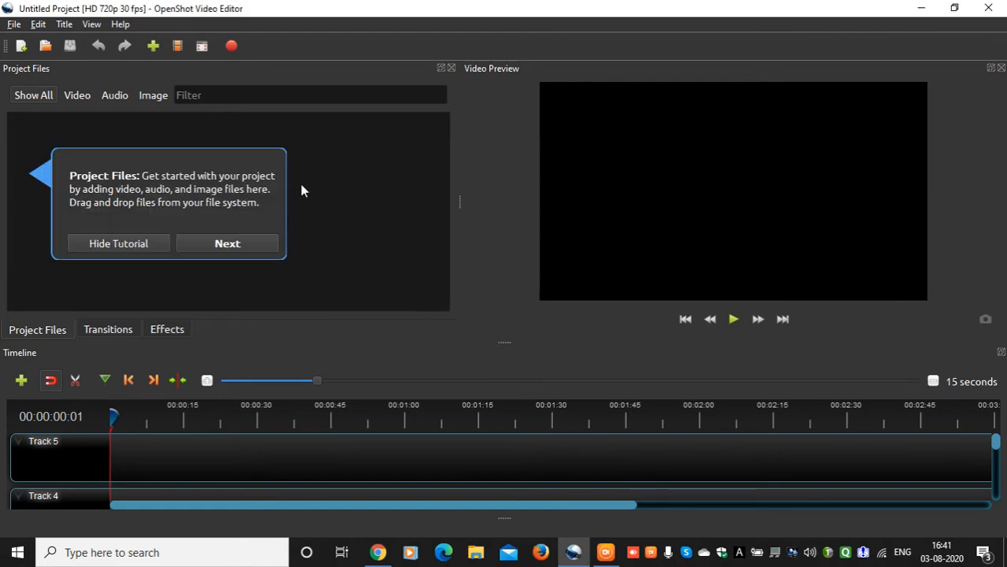
left_click(228, 244)
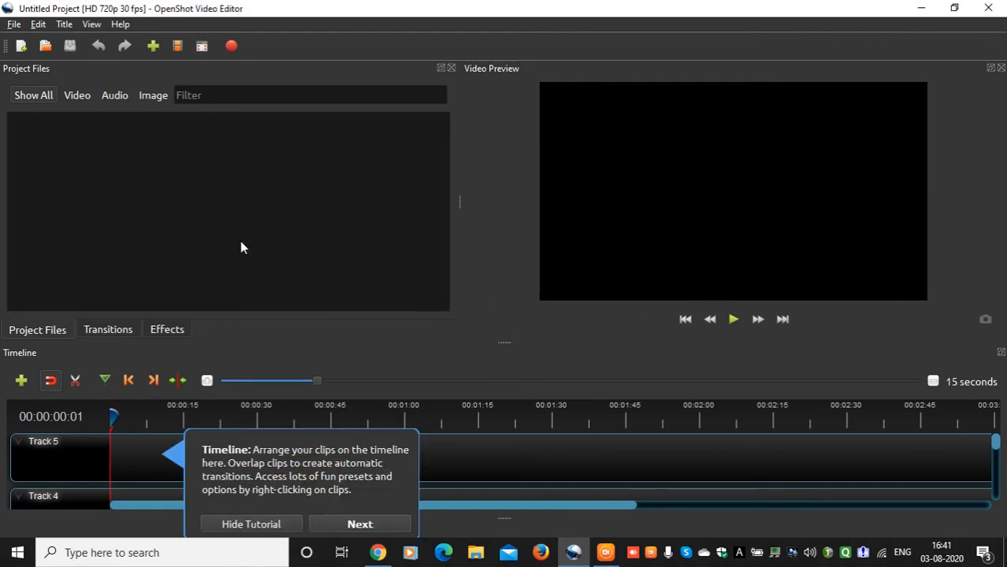
left_click(376, 524)
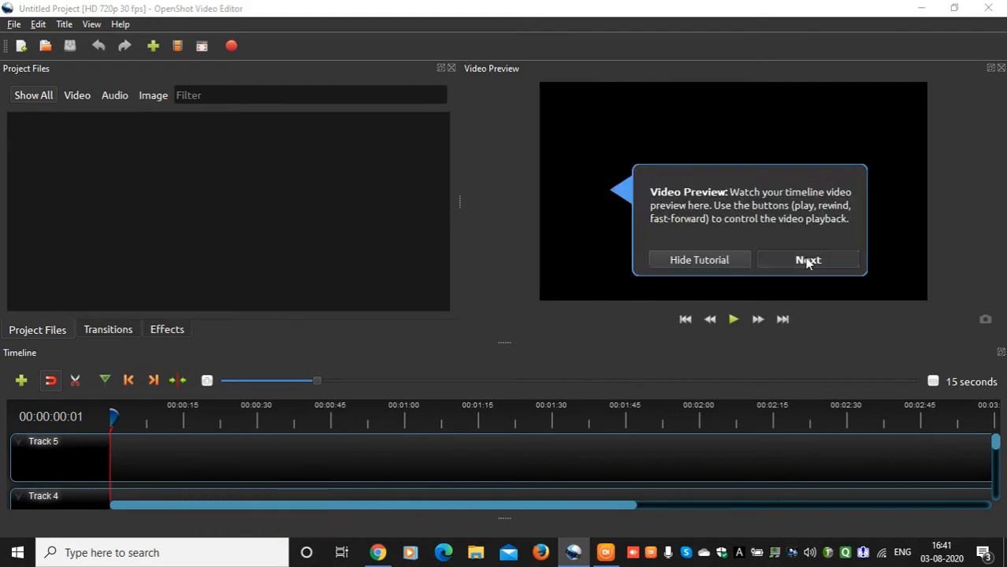
left_click(780, 261)
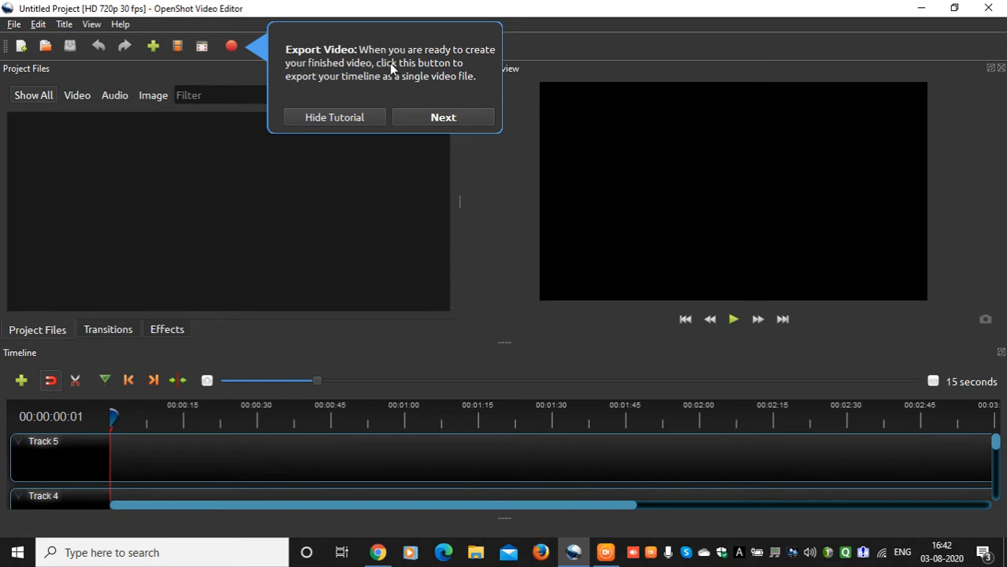
left_click(445, 117)
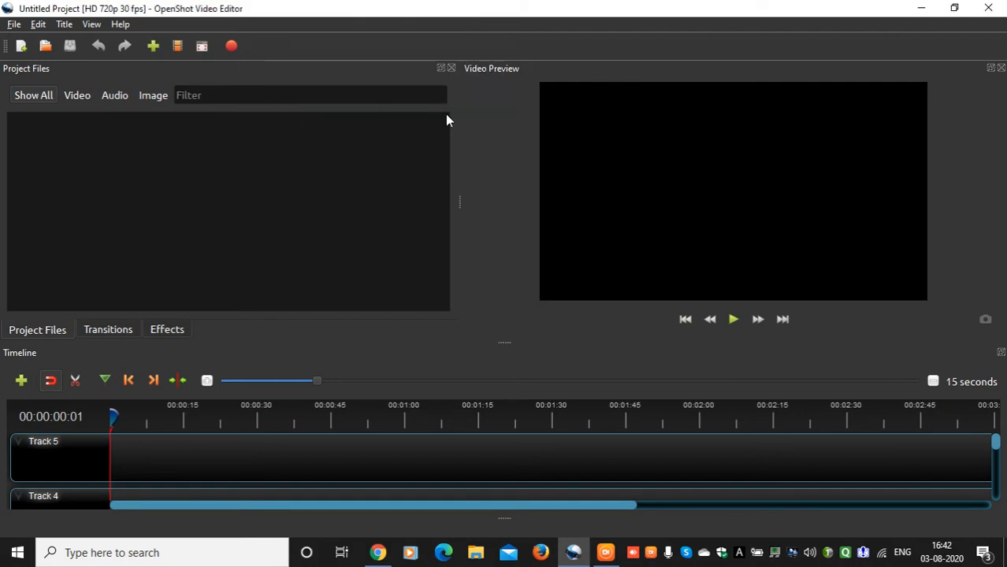
left_click(15, 30)
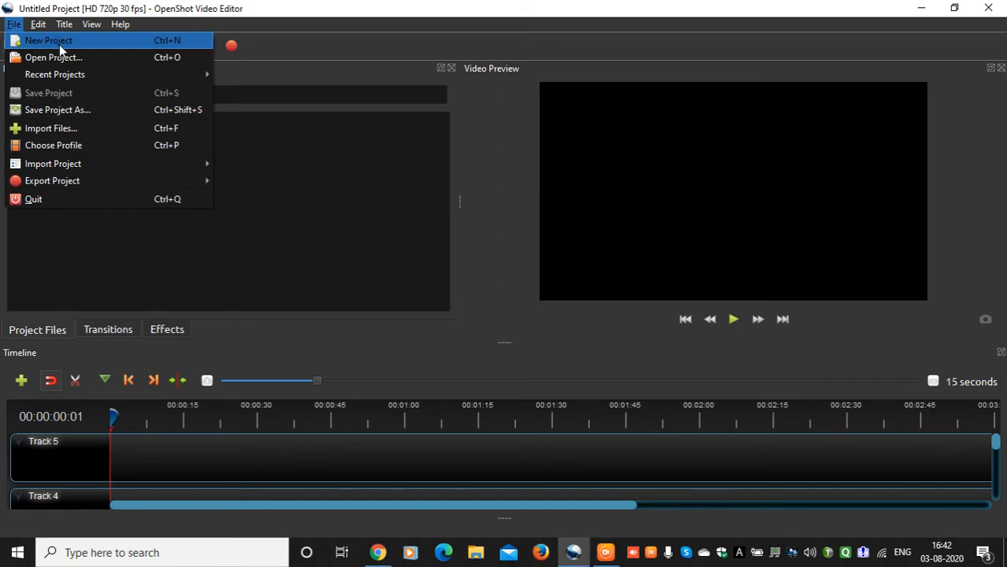
mouse_move(55, 75)
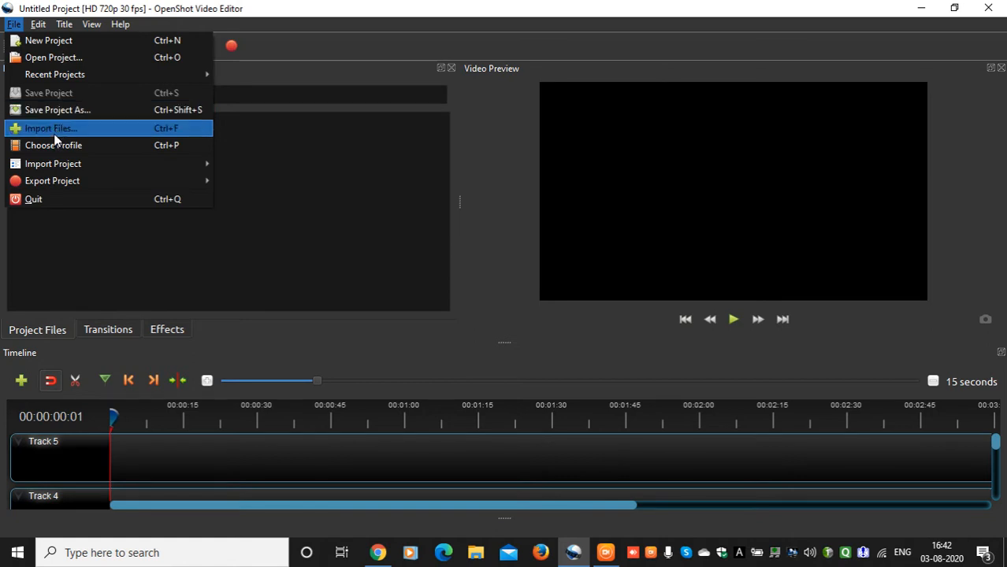
mouse_move(54, 166)
left_click(49, 129)
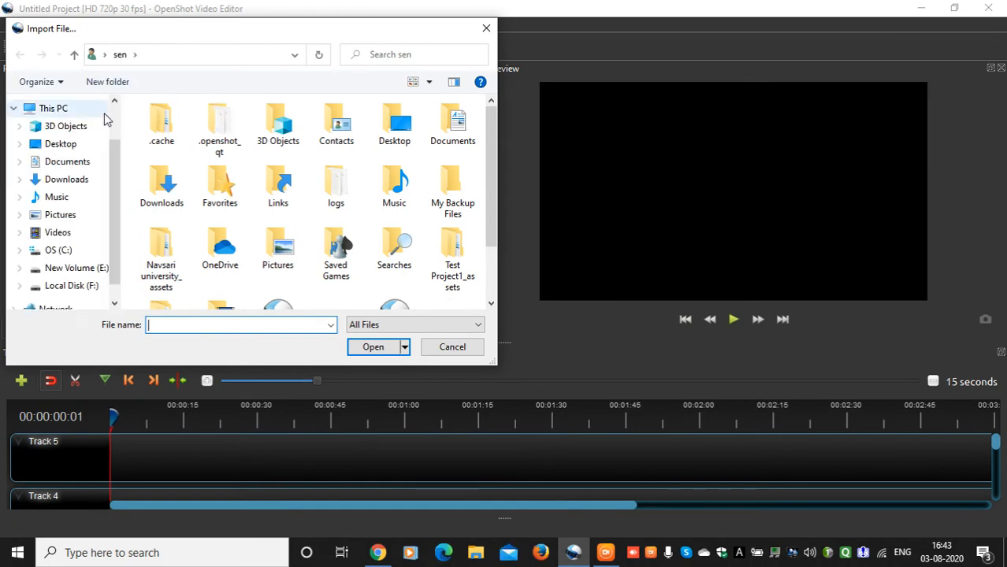
left_click(65, 236)
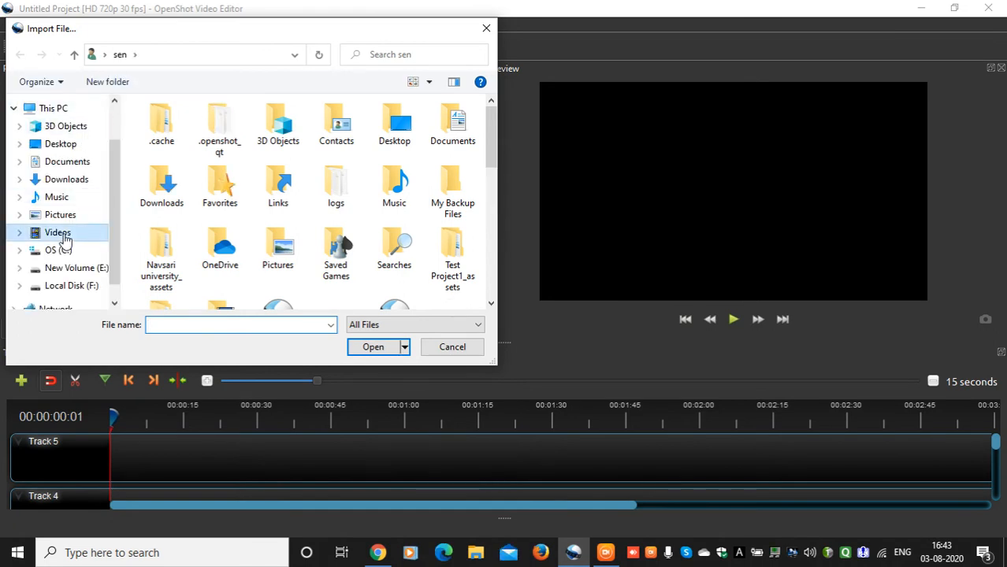
left_click_drag(491, 142, 488, 255)
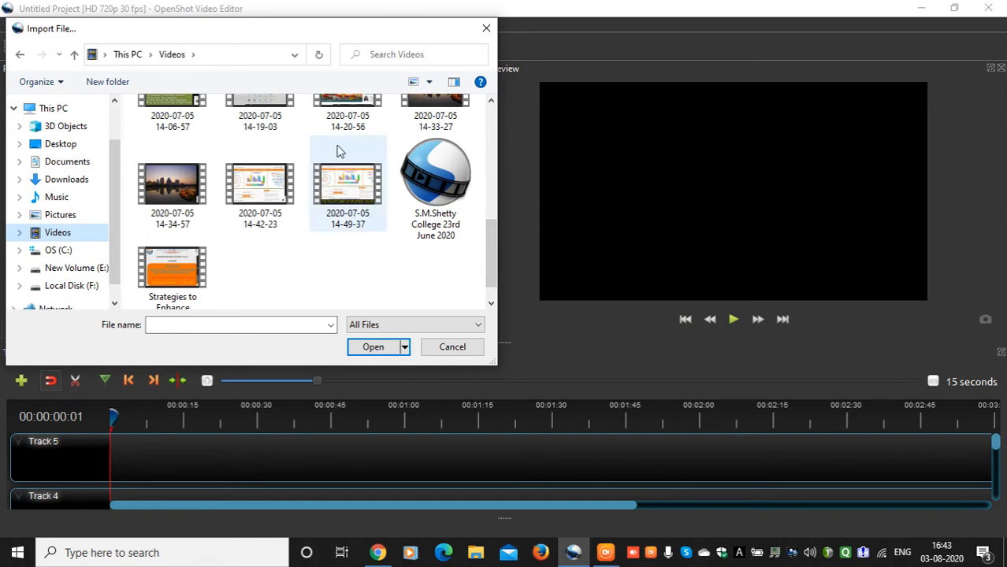
left_click(347, 187)
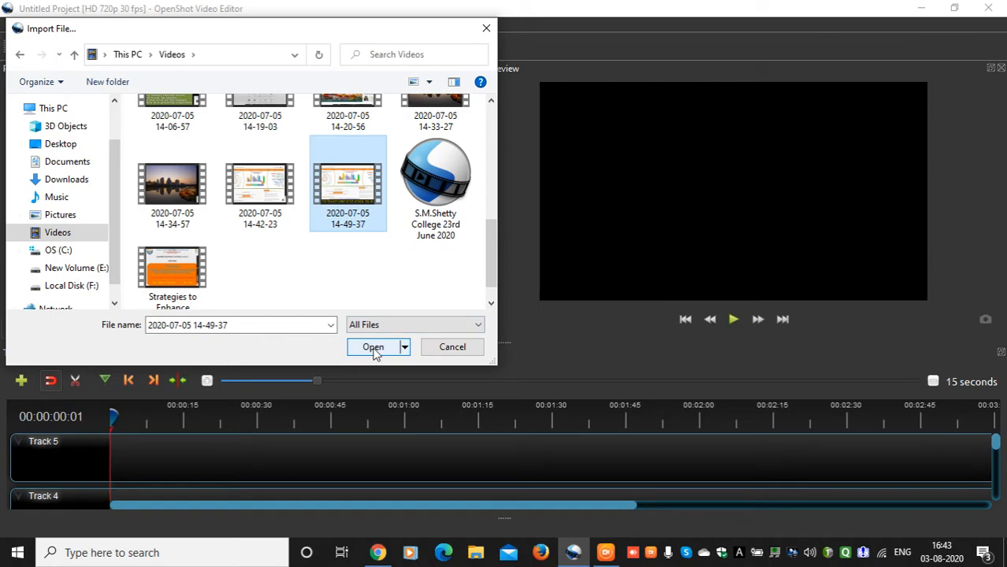
left_click_drag(491, 244, 490, 112)
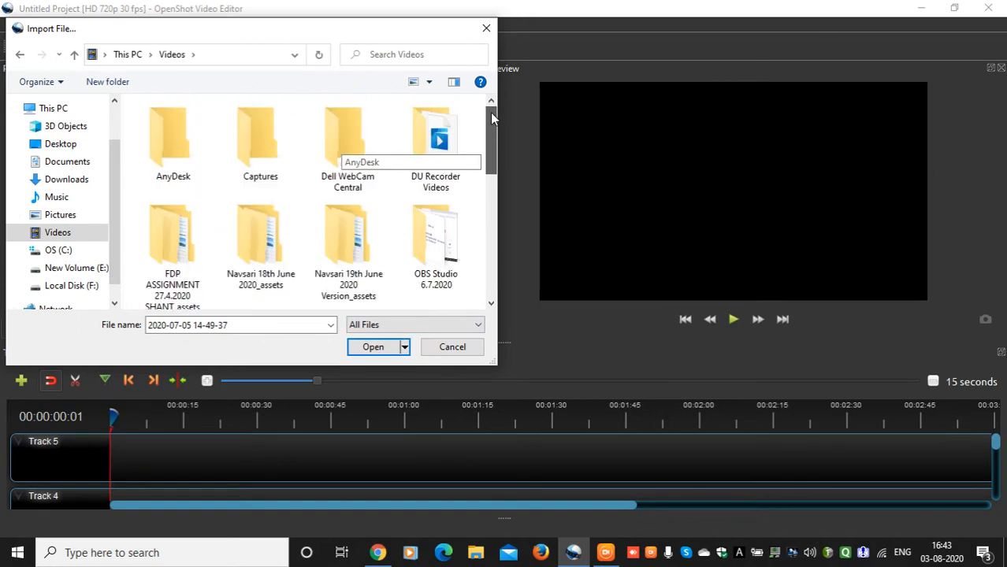
double_click(432, 136)
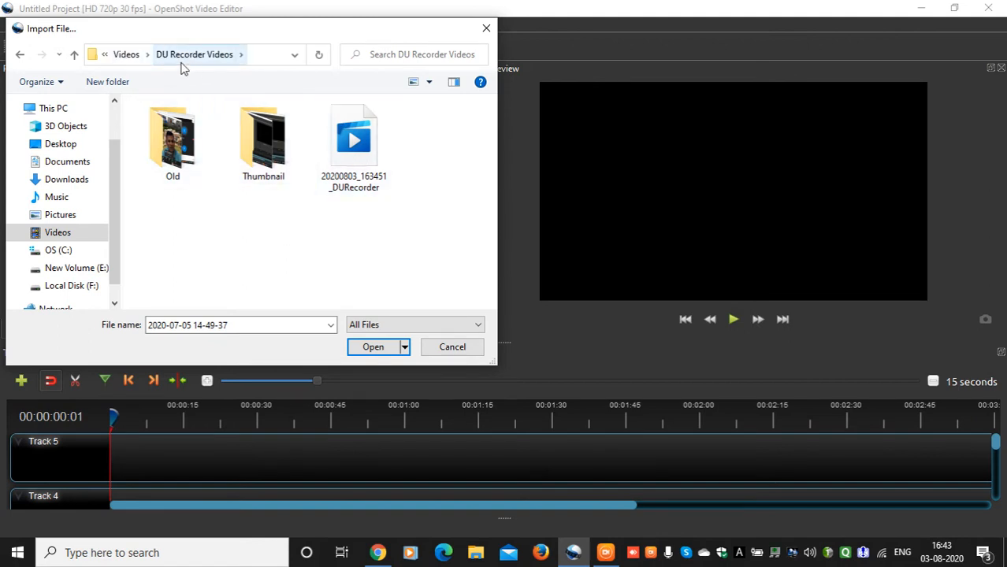
left_click(127, 57)
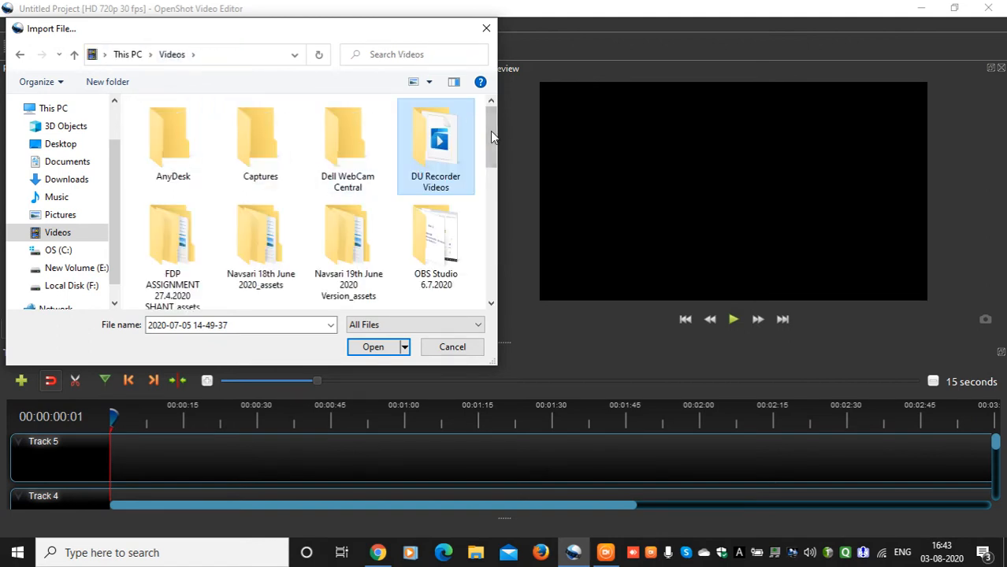
left_click_drag(490, 131, 489, 248)
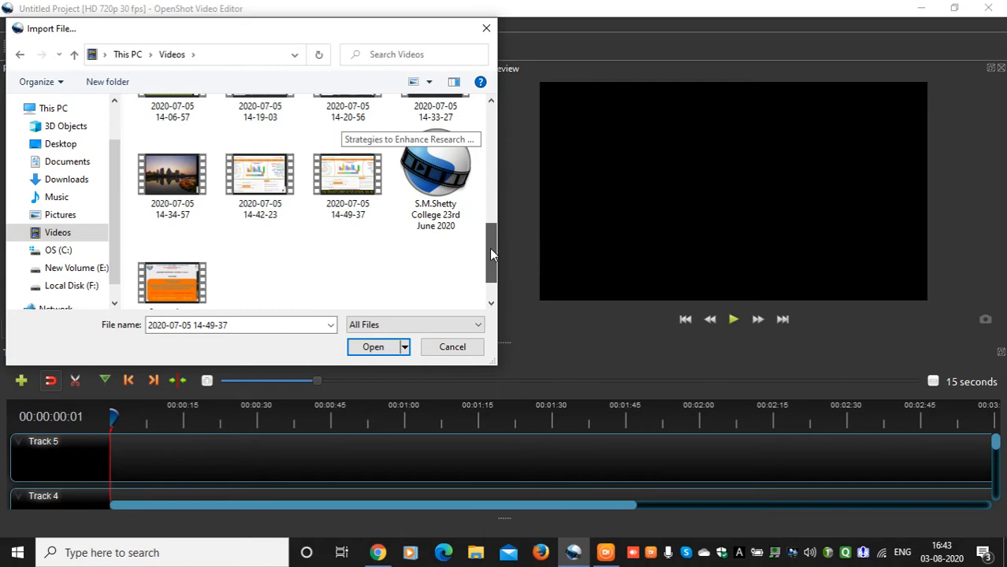
left_click(380, 175)
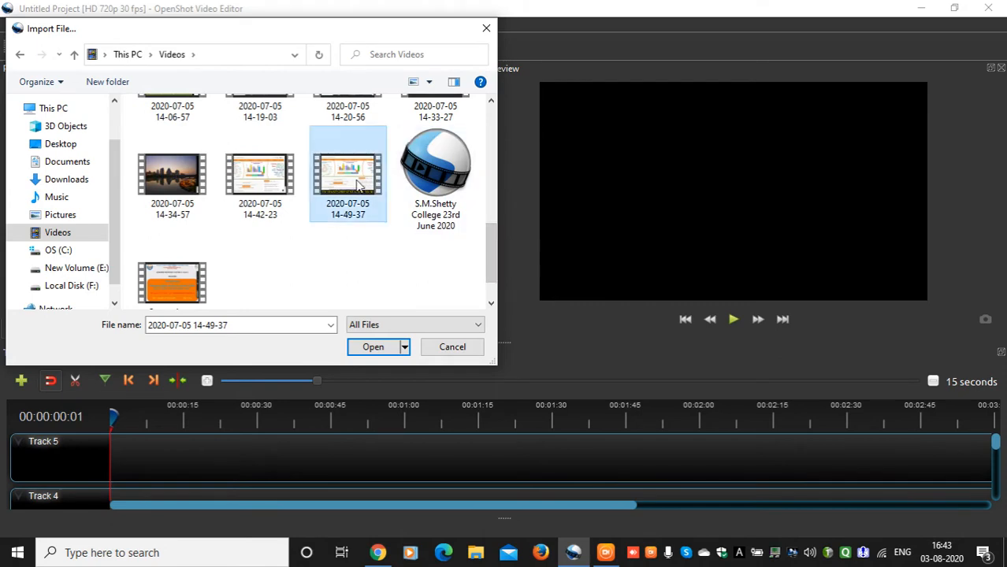
left_click(374, 348)
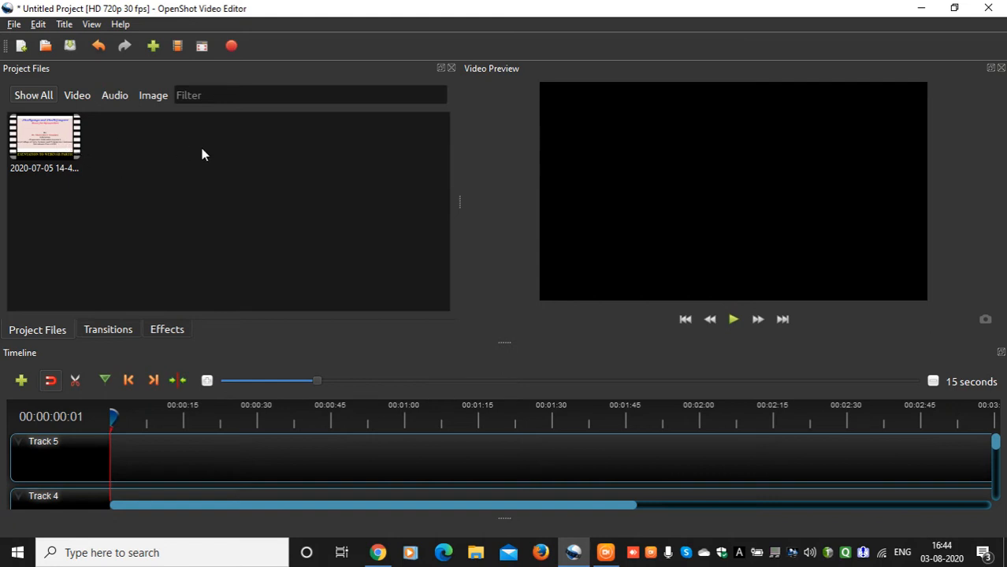
- Start another file import and select Slide1 in the COVID 19 prevention folder under Documents
left_click(14, 26)
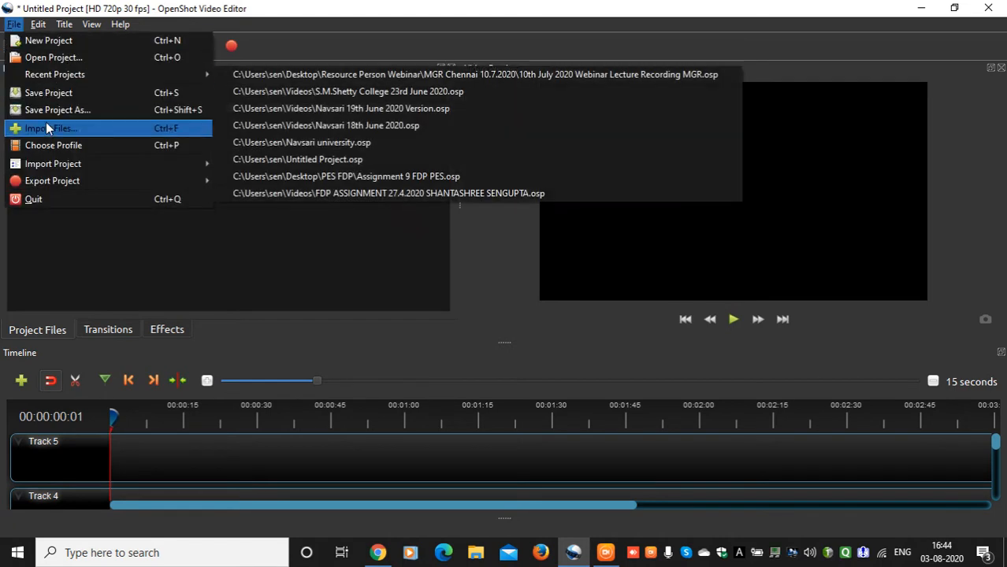
left_click(46, 127)
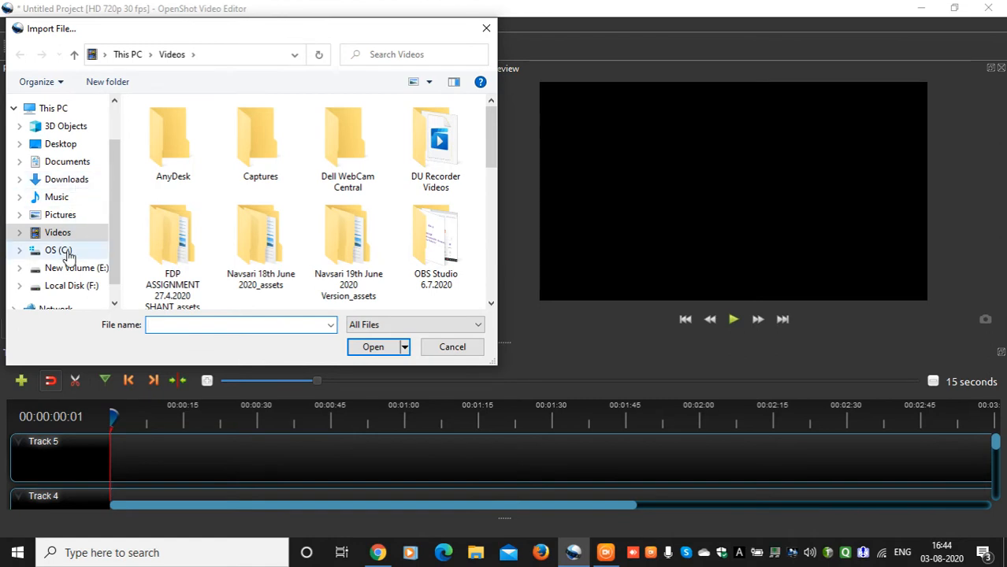
left_click(81, 169)
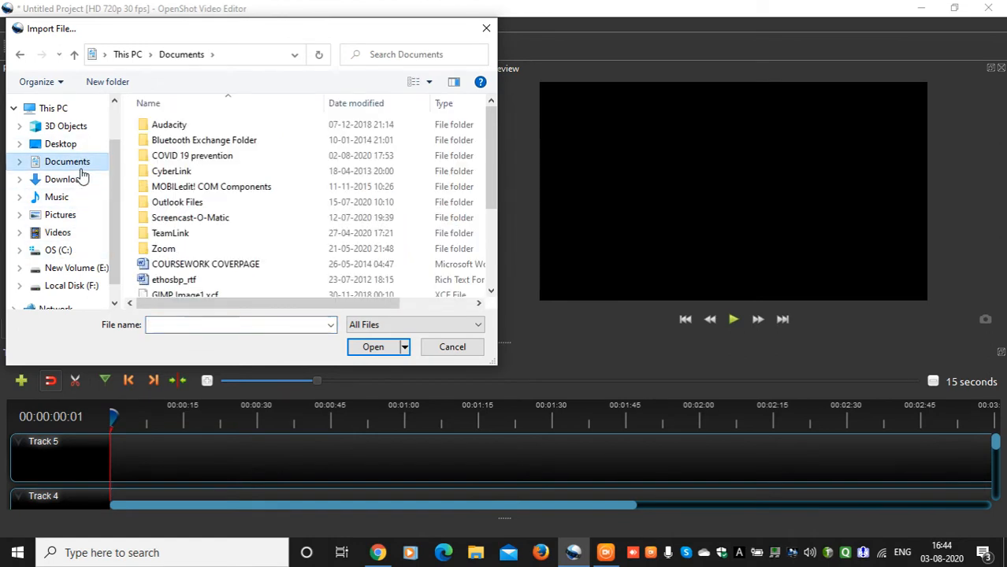
double_click(206, 156)
left_click(263, 146)
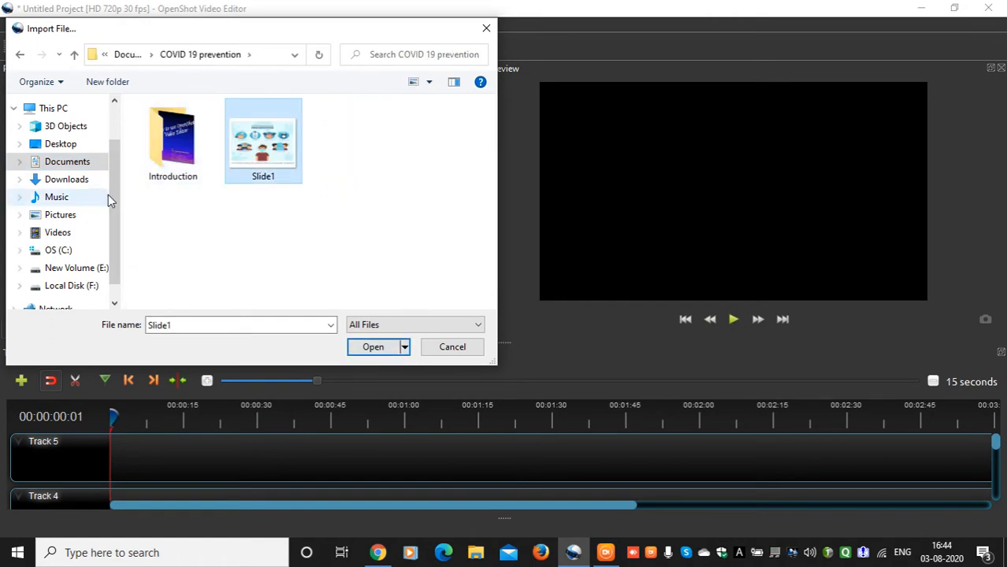
- Browse the user folder on the C: drive, including Pictures and its subfolders, for an image to import
left_click(51, 250)
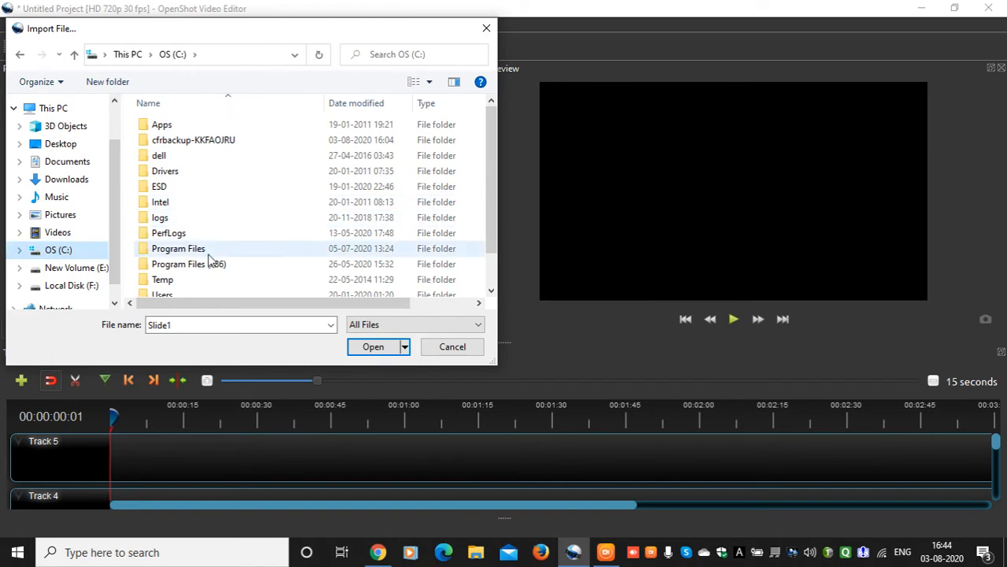
left_click_drag(491, 237, 491, 256)
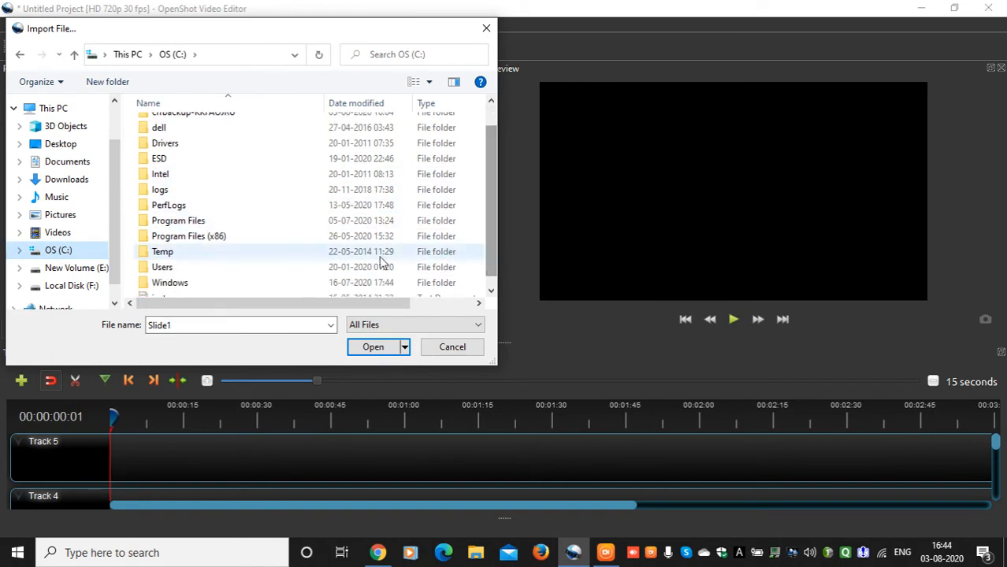
double_click(200, 268)
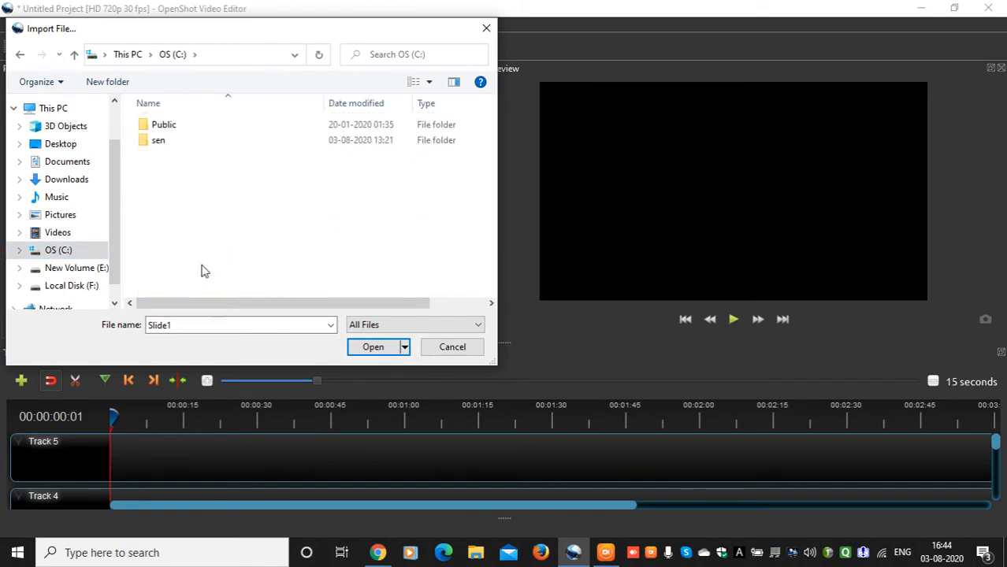
double_click(175, 145)
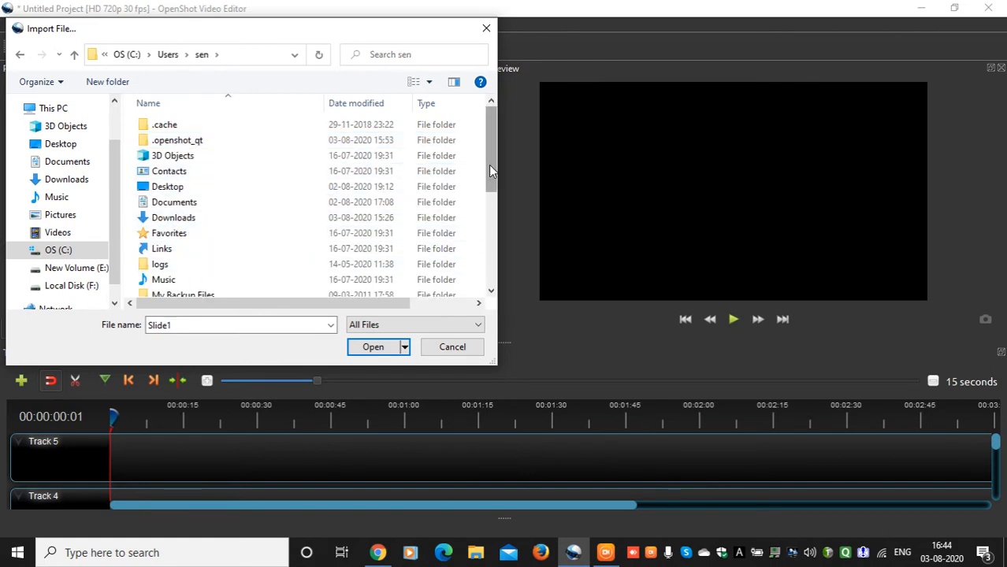
left_click_drag(489, 164, 489, 216)
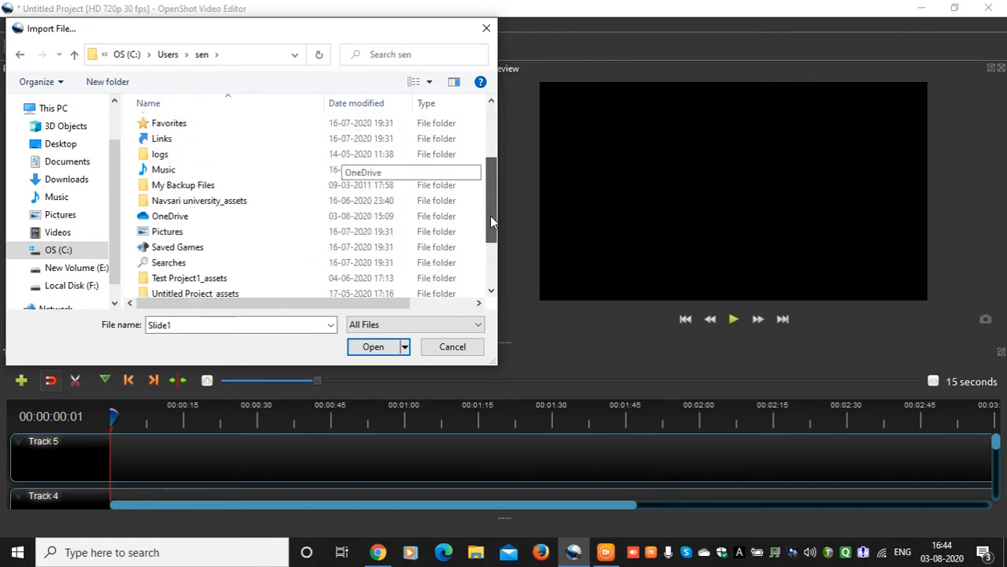
left_click(183, 234)
double_click(183, 234)
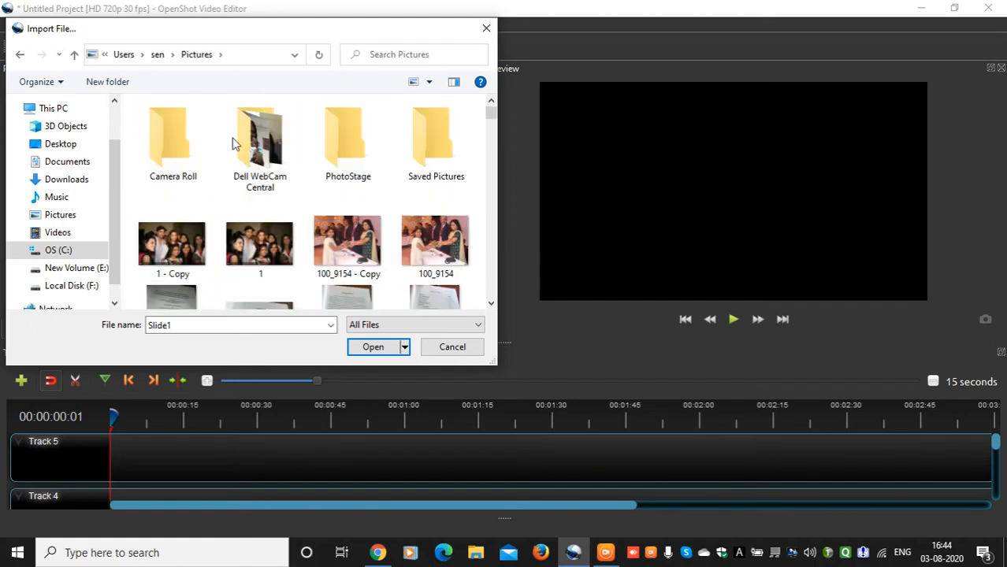
double_click(443, 127)
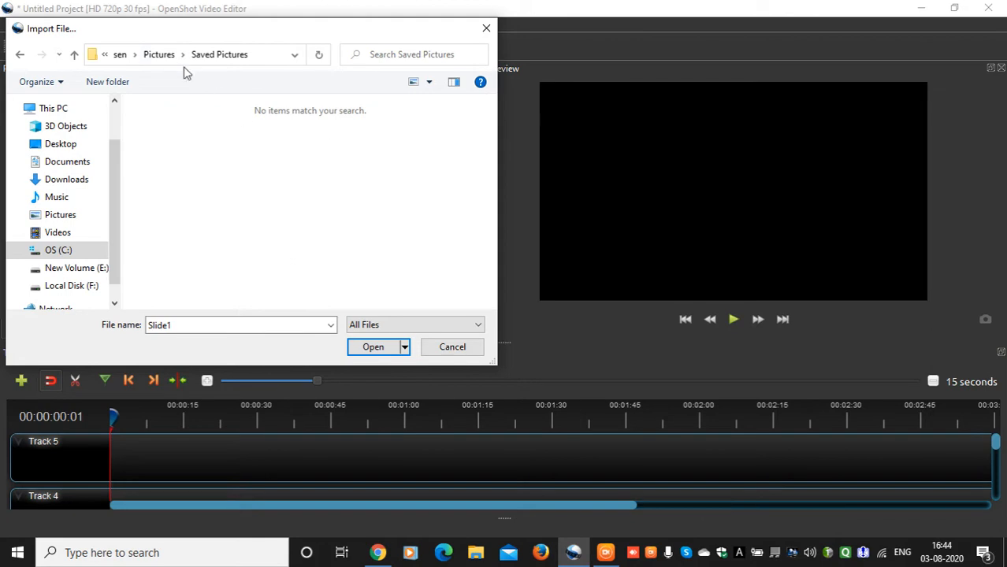
left_click(158, 55)
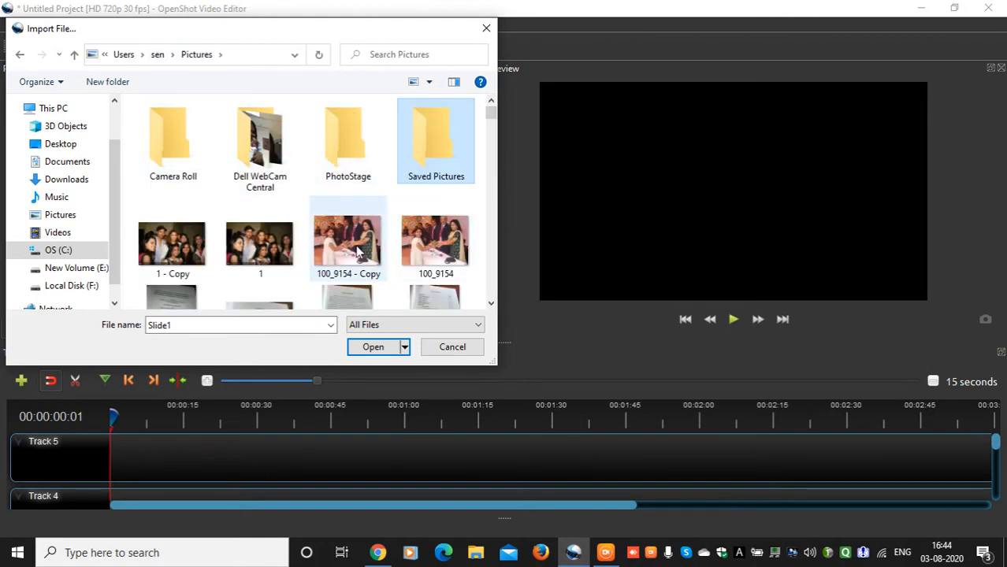
mouse_move(491, 115)
left_mouse_down()
mouse_move(492, 141)
mouse_move(491, 110)
left_mouse_up()
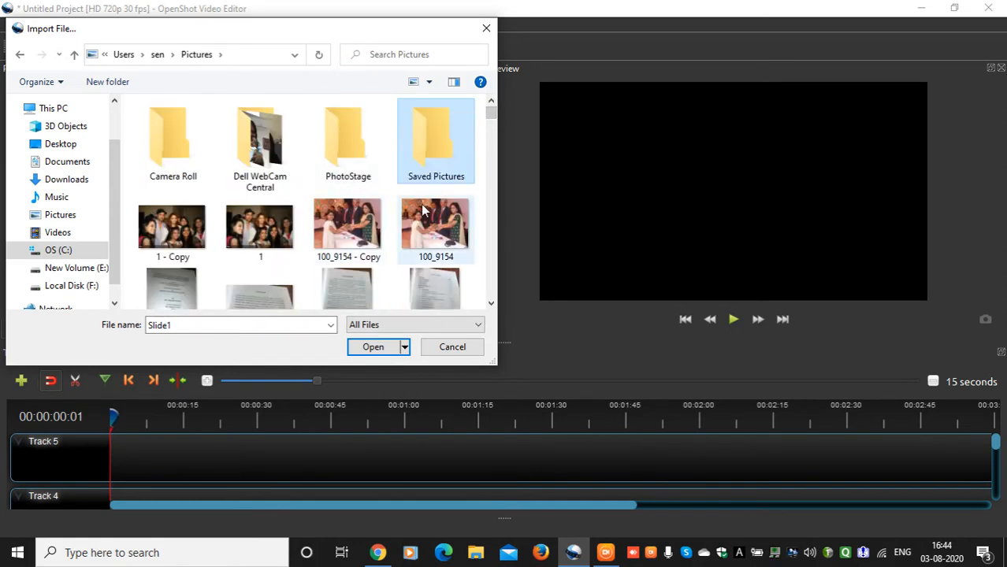
double_click(156, 132)
left_click(119, 57)
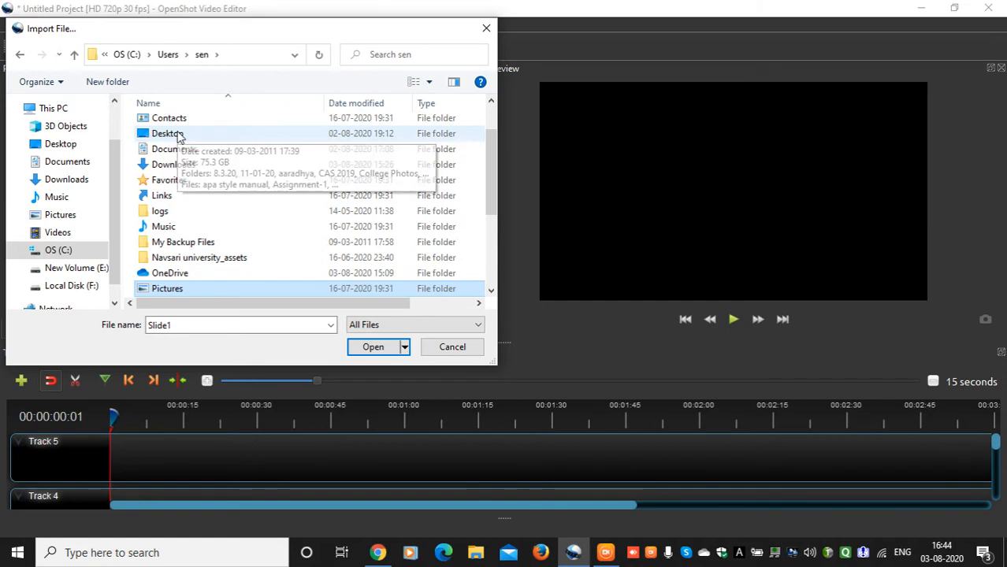
- Import the image Thank you.png from the Desktop into the project files
left_click(59, 216)
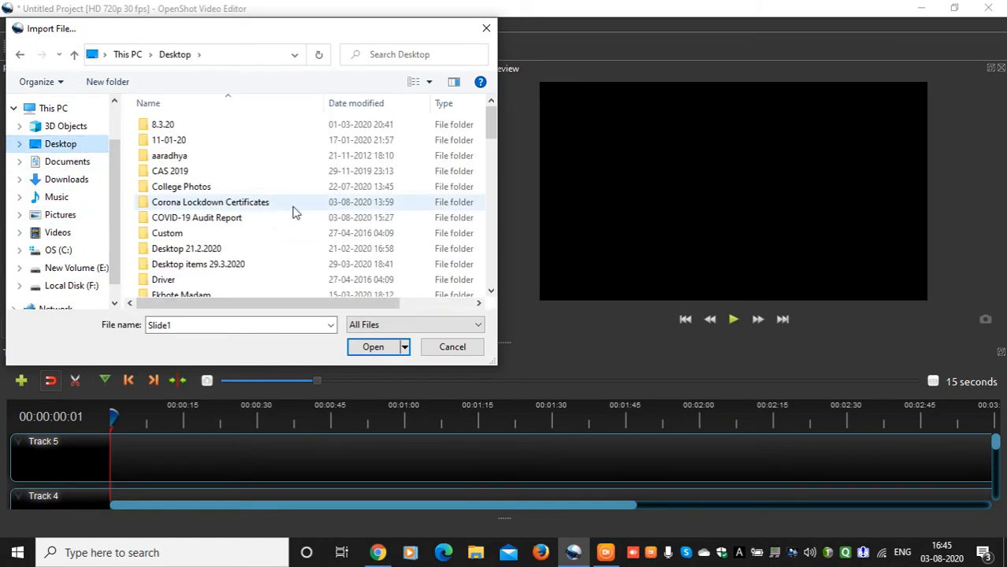
double_click(235, 327)
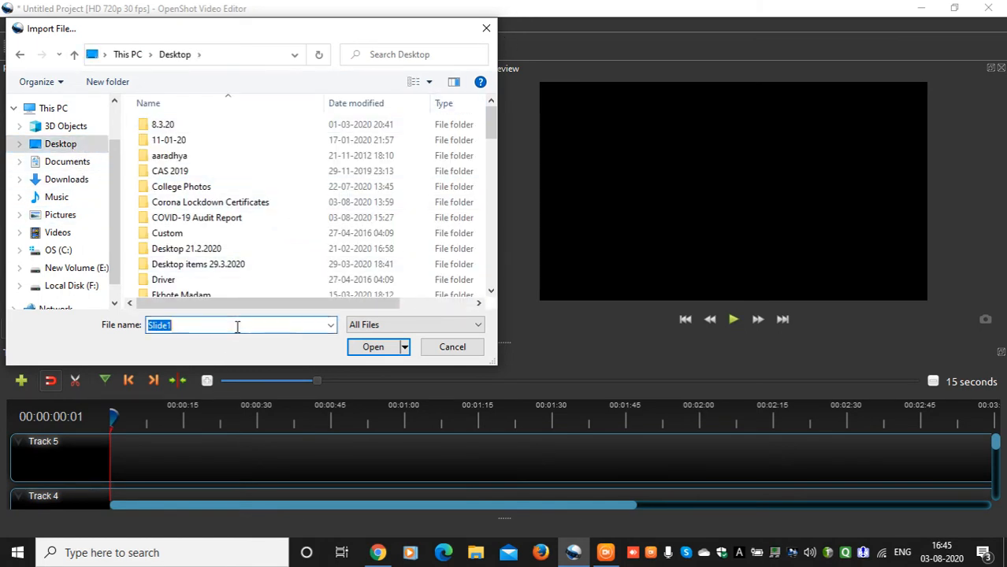
type("thanj")
key("BackSpace")
left_click(229, 339)
left_click(364, 350)
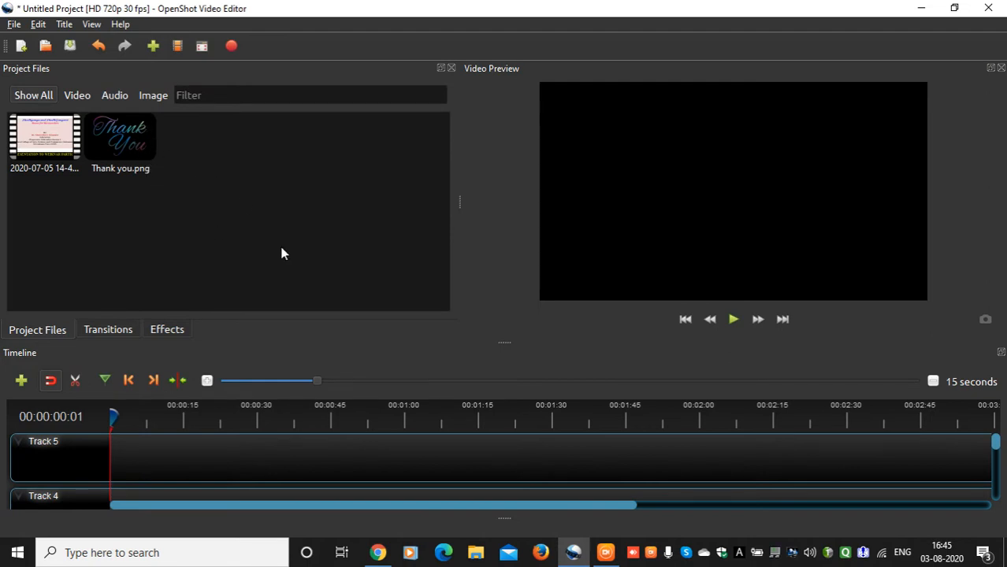
- Try placing the imported video on Track 5 at about 11 seconds and undo the placement
left_click(43, 141)
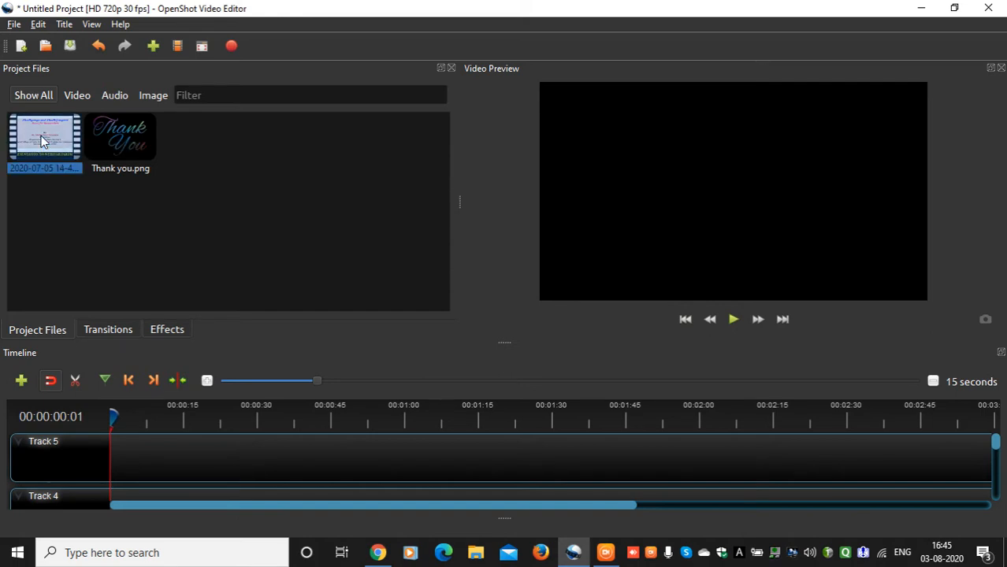
left_click_drag(41, 136, 183, 462)
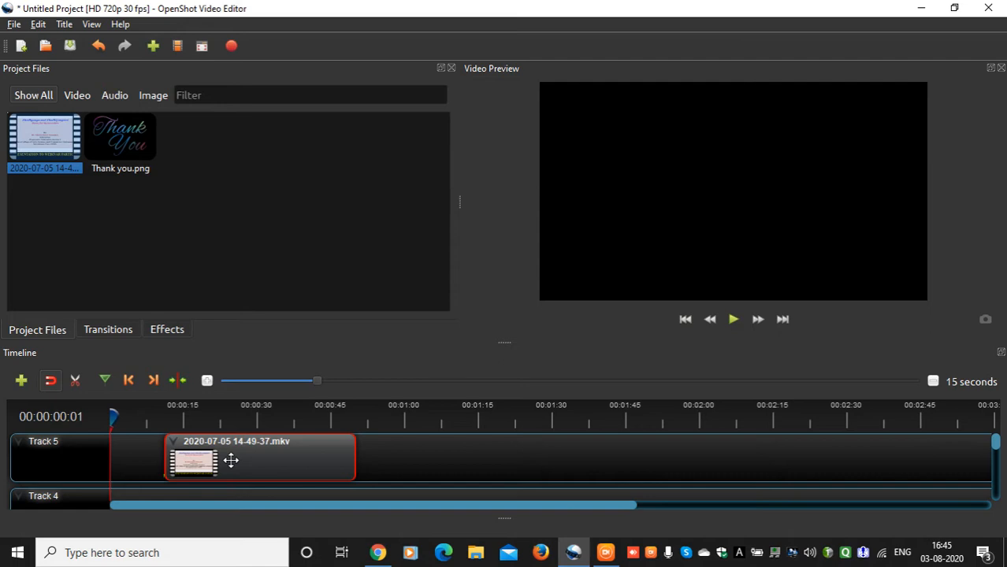
key("ctrl+z")
key("ctrl+z")
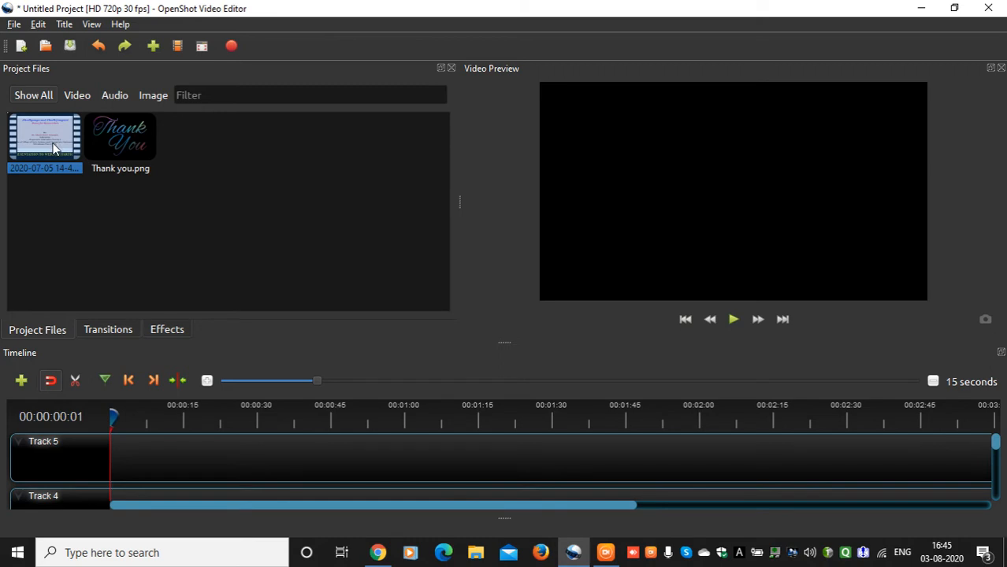
- Add the imported video to Track 5 and move the clip to the very start of the timeline
left_click_drag(53, 148, 141, 461)
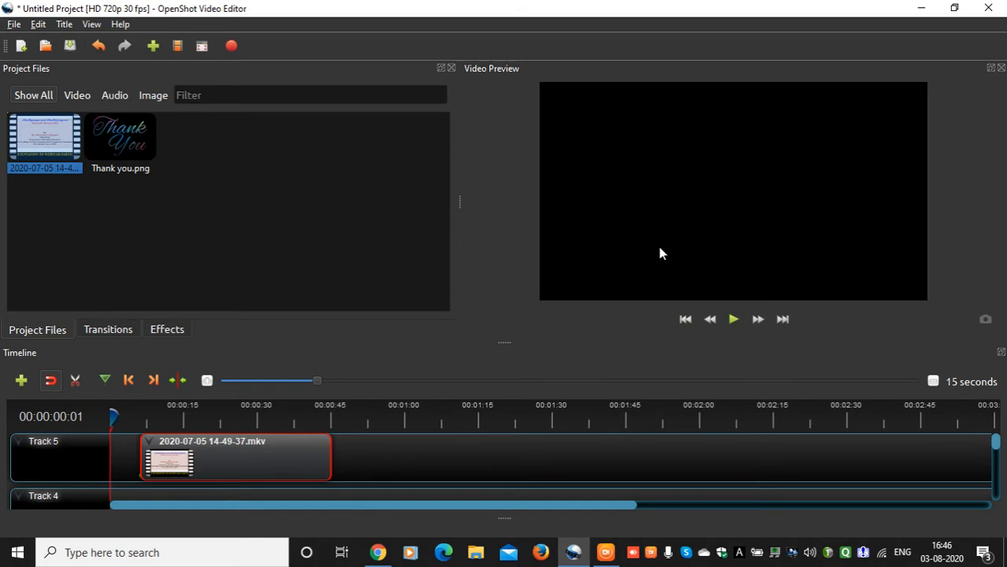
left_click(263, 461)
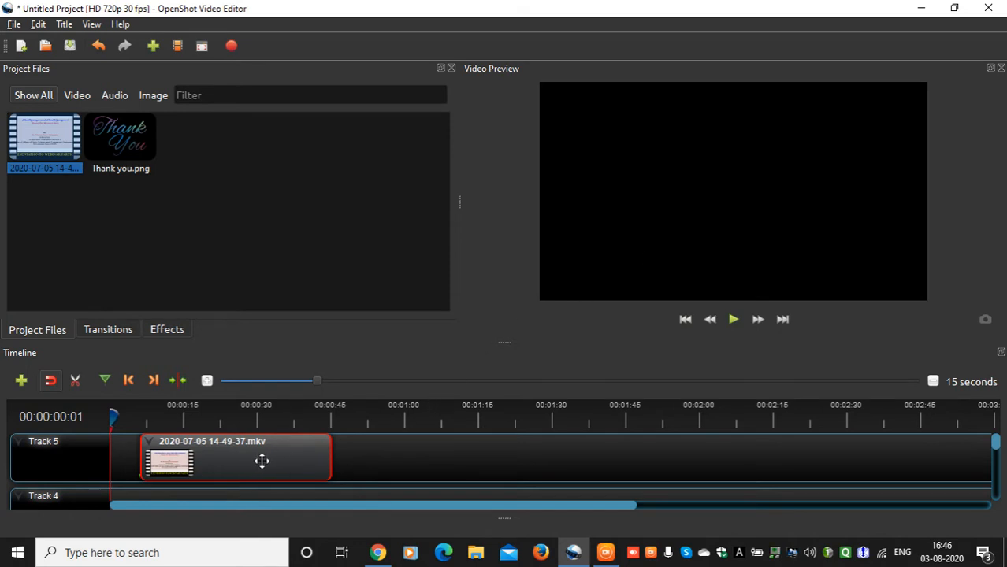
left_click_drag(262, 461, 247, 461)
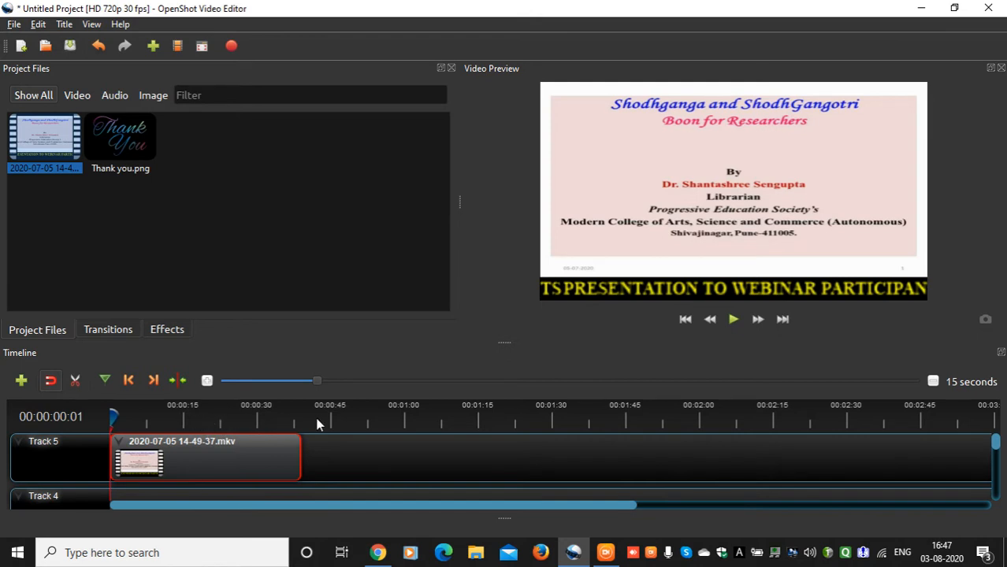
- Zoom the timeline in to the 5 seconds scale and back out to 15 seconds
left_click(207, 380)
left_click(207, 380)
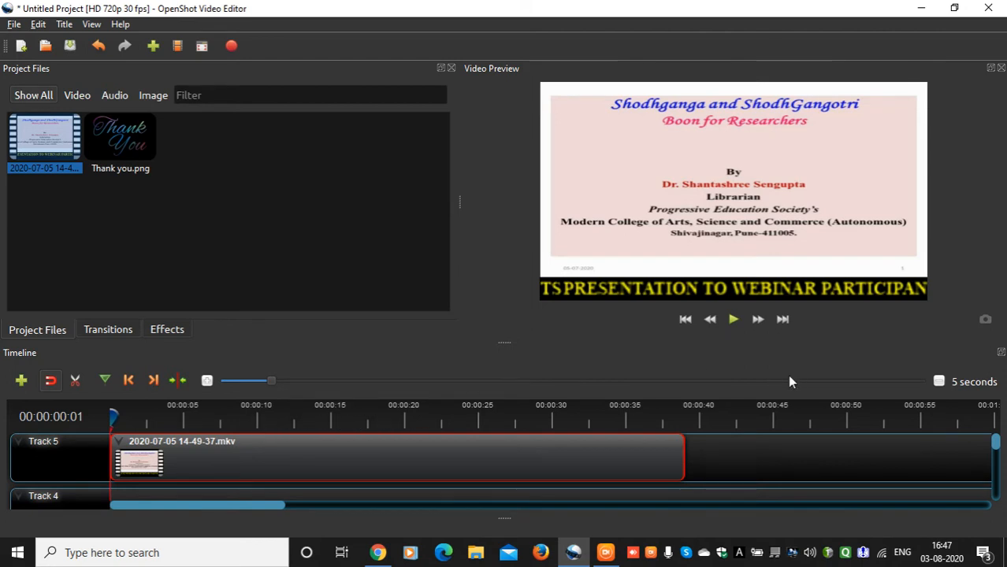
left_click(939, 382)
left_click(939, 382)
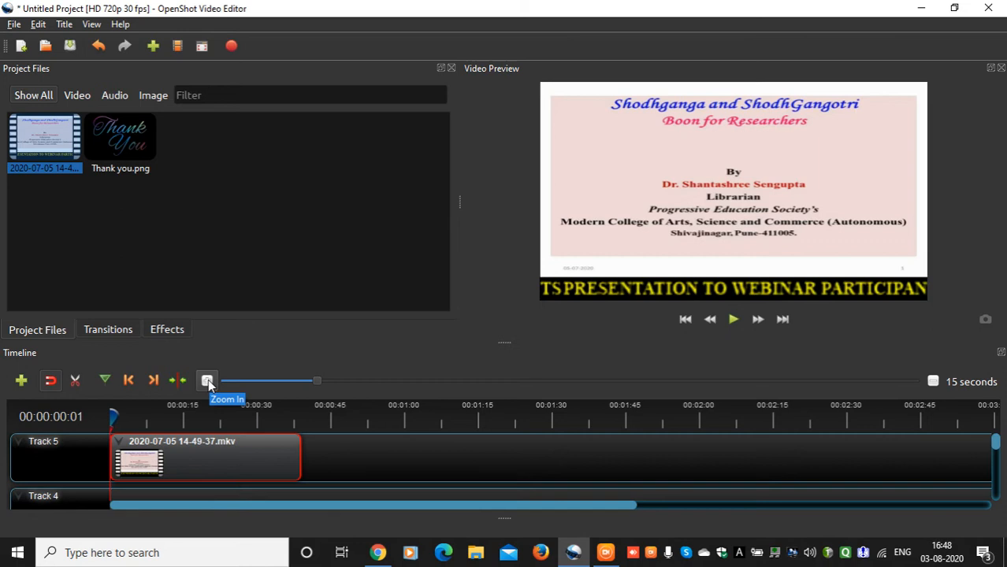
- Zoom the timeline out to the 45 seconds scale and back in to 15 seconds
left_click(933, 383)
left_click(933, 383)
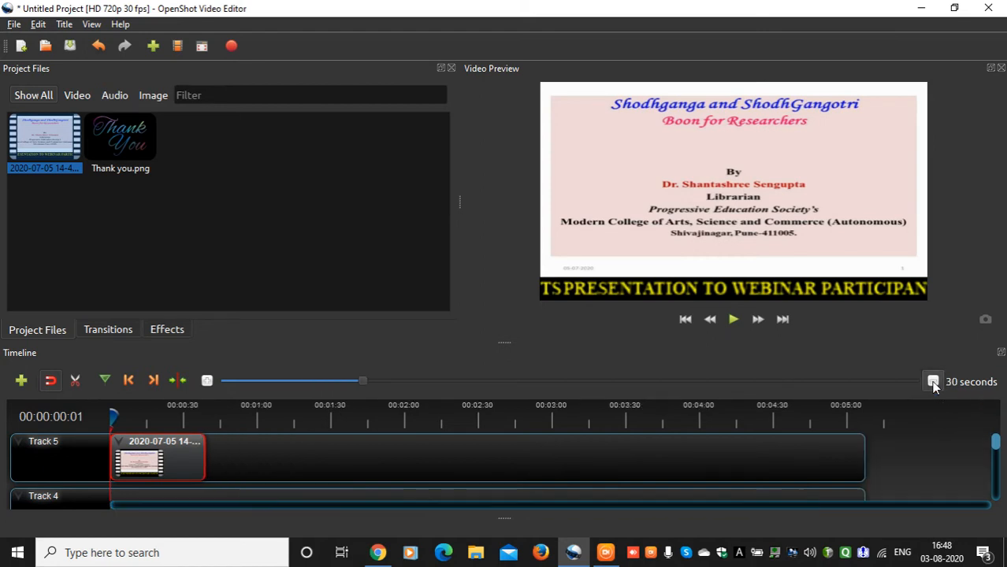
left_click(933, 384)
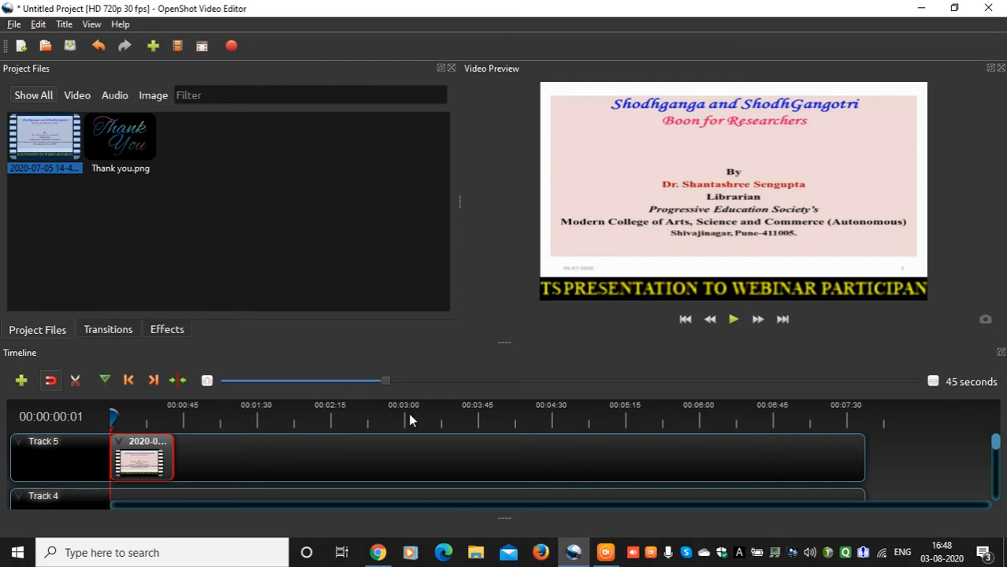
left_click(207, 381)
left_click(207, 382)
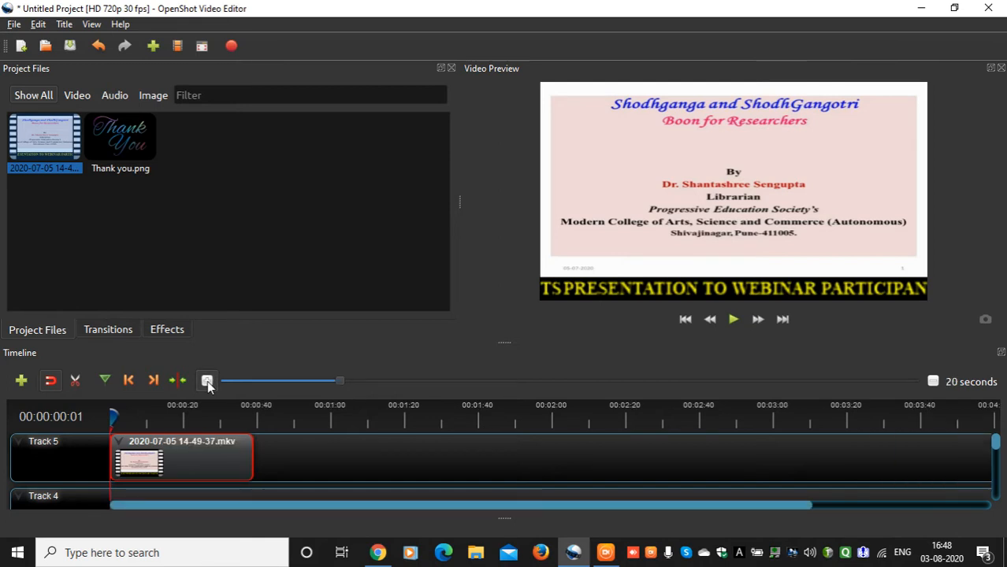
left_click(207, 381)
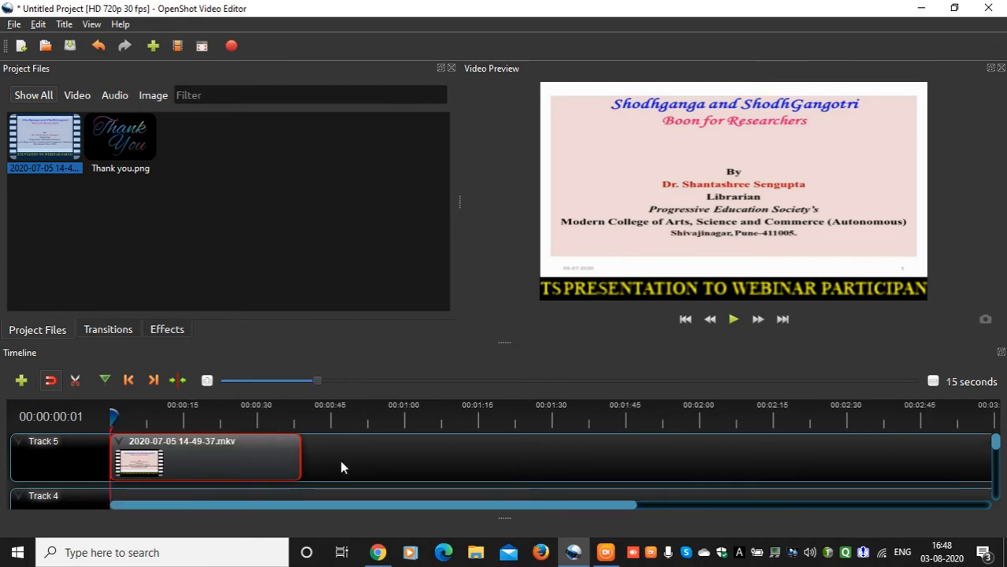
- Play the clip, pause at about 19 seconds, and zoom the timeline to the 5 seconds scale with the whole clip in view
left_click(732, 320)
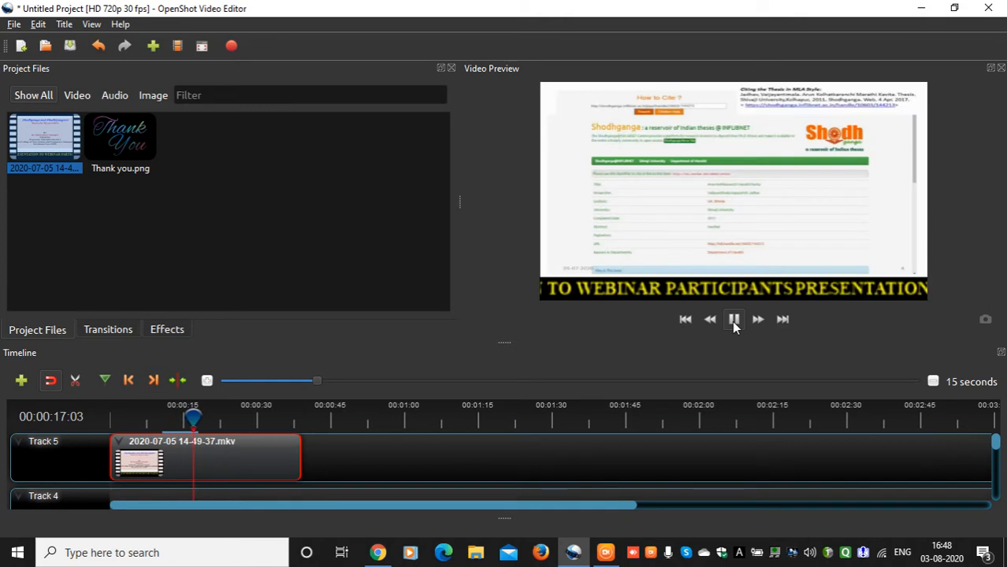
left_click(733, 321)
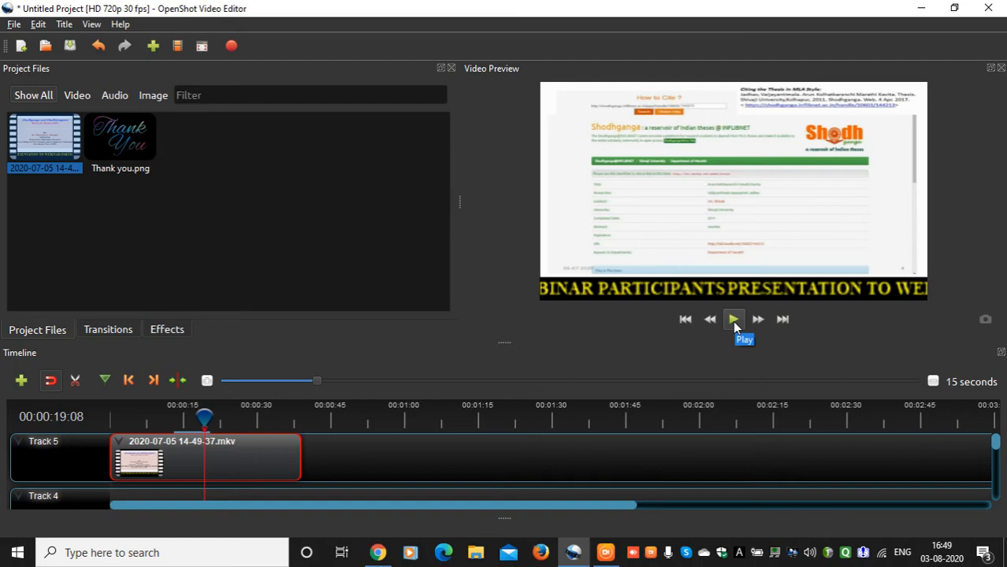
left_click(207, 382)
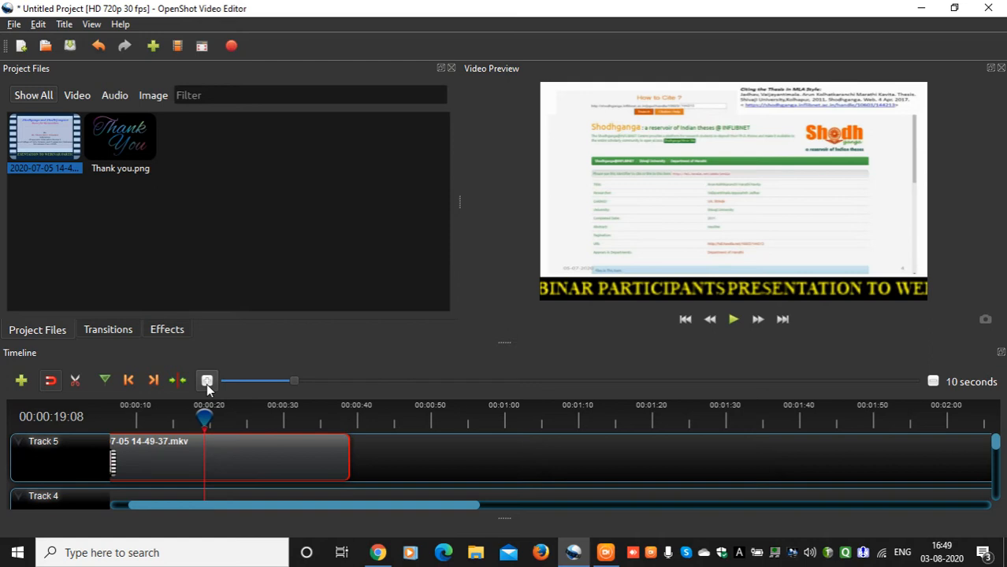
left_click(206, 382)
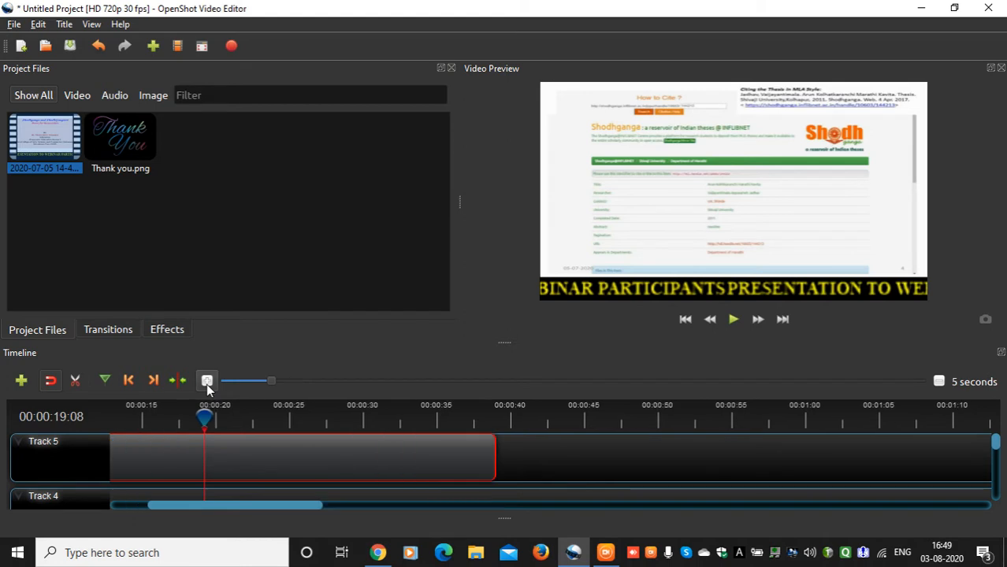
left_click_drag(234, 506, 174, 507)
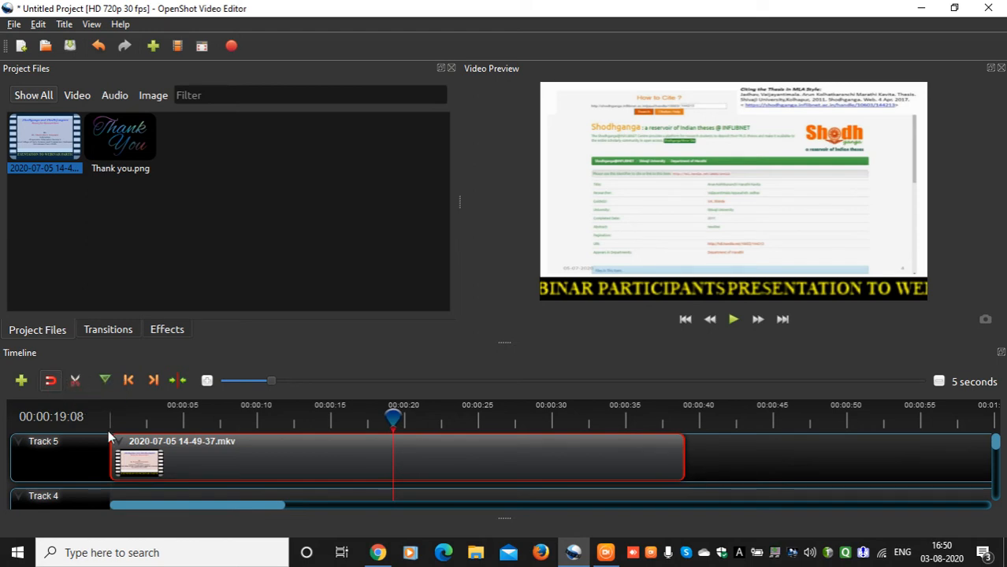
- Split the Track 5 clip at about 19 seconds with the Razor Tool, and set the playhead to about 18 seconds
left_click(76, 384)
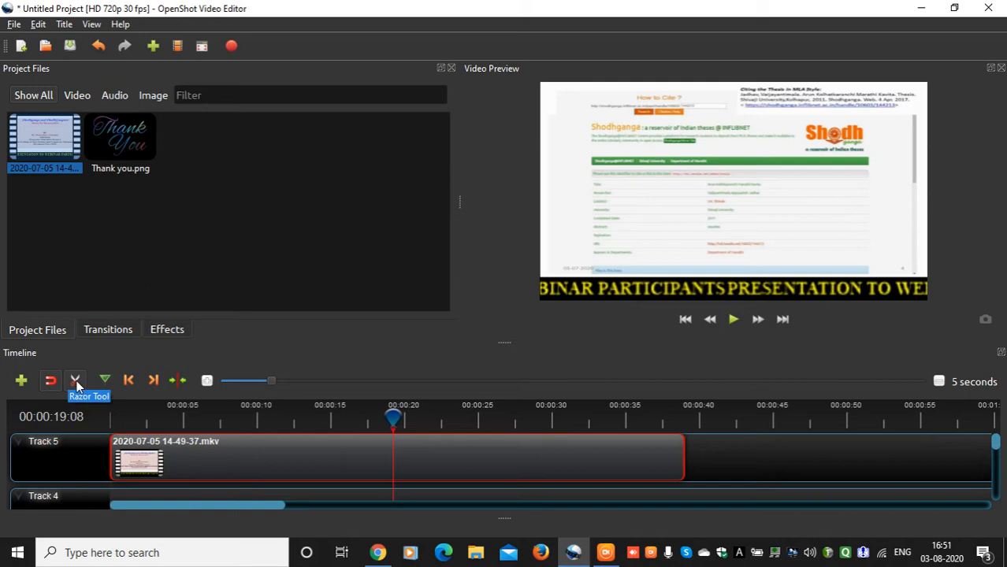
left_click(76, 381)
left_click(394, 442)
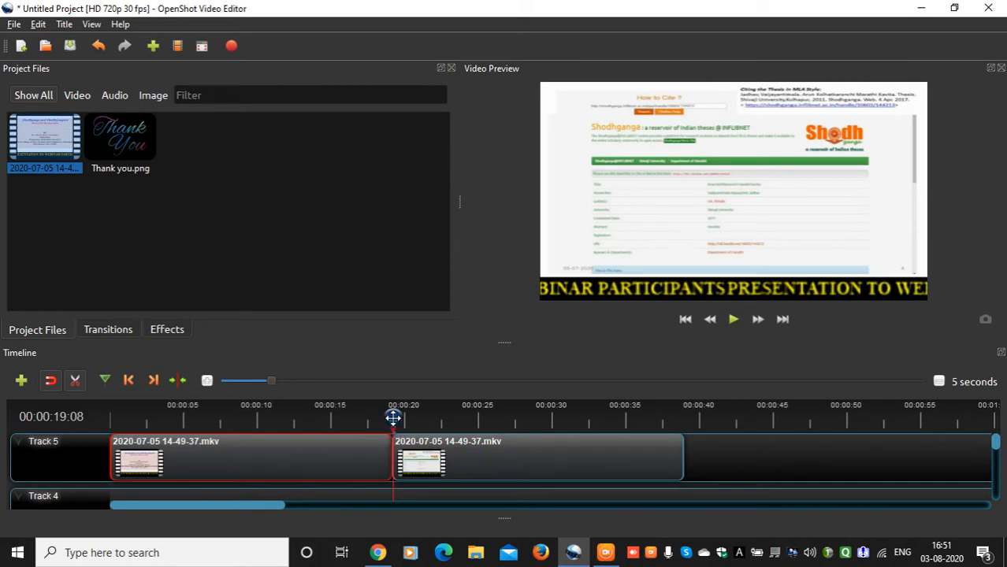
left_click_drag(393, 417, 371, 419)
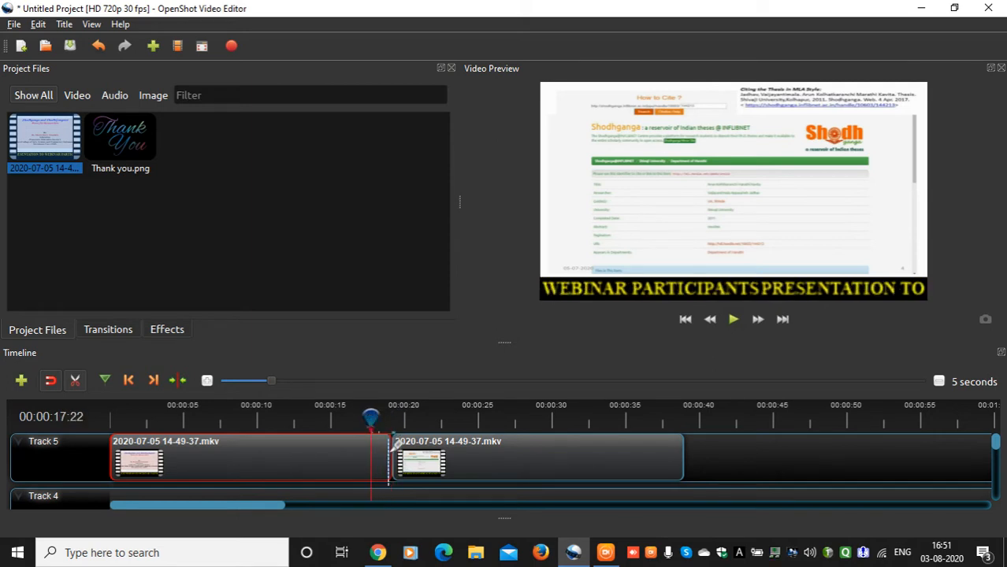
left_click(75, 378)
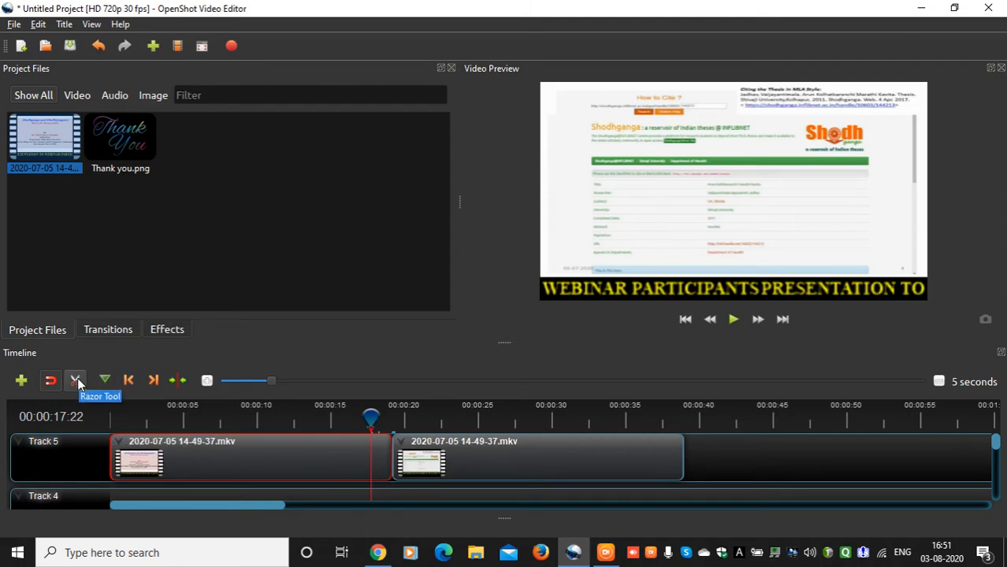
- Move the second piece of the clip along Track 5 to start at about 26 seconds, leaving a gap after the first piece
left_click(420, 444)
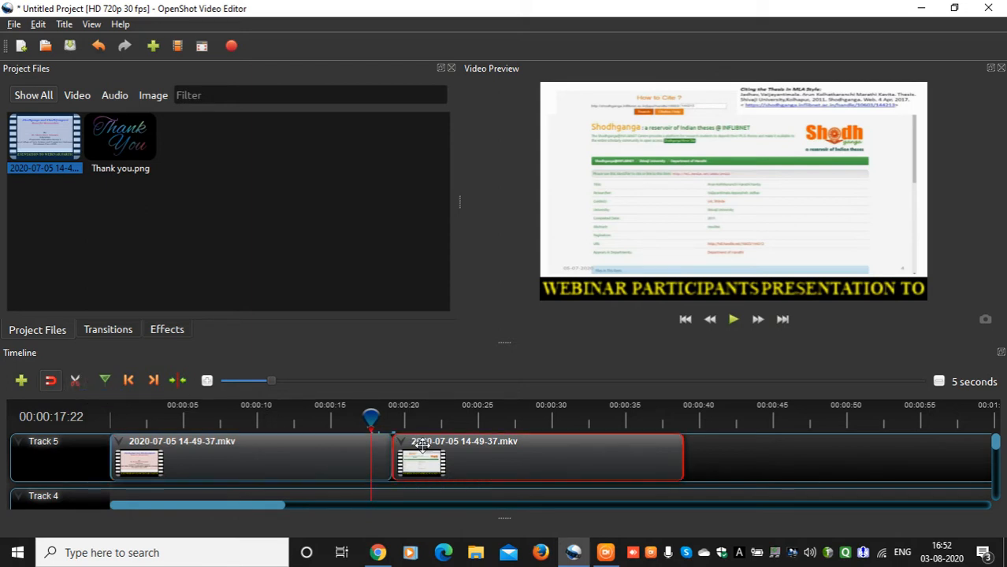
left_click_drag(480, 457, 575, 454)
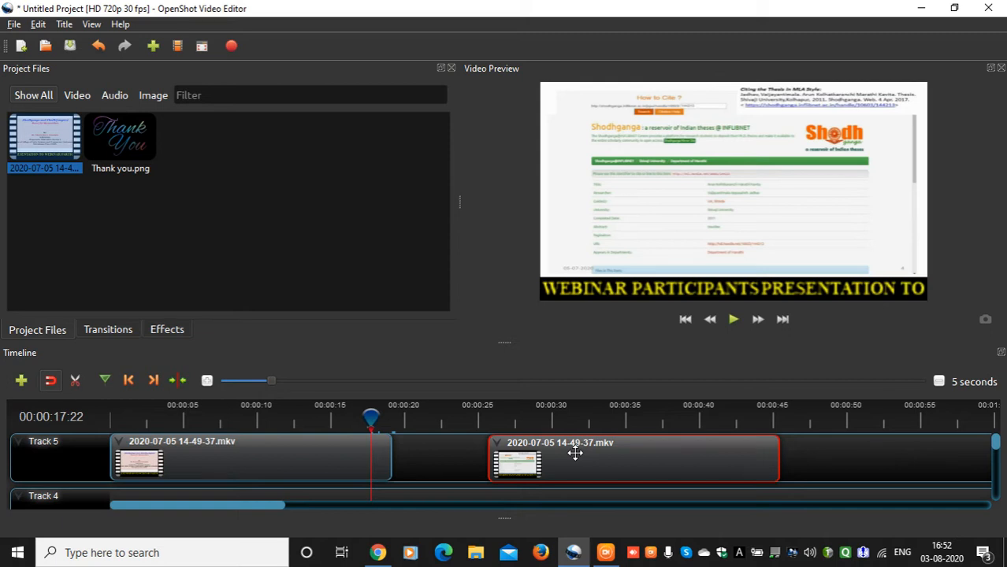
left_click_drag(576, 453, 575, 453)
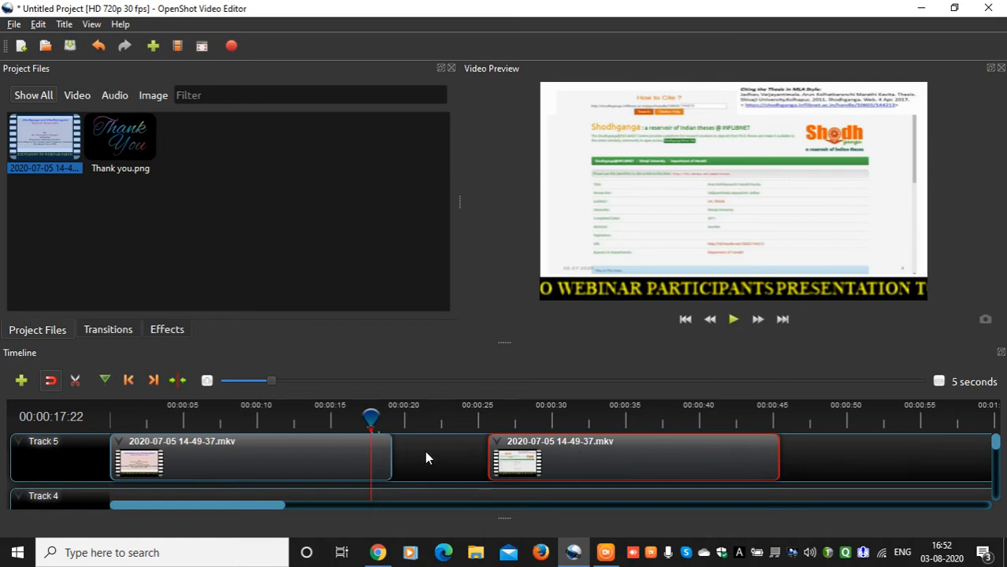
- Play the timeline across the gap, then replay from the start of the second piece and pause at about 28 seconds
left_click(734, 319)
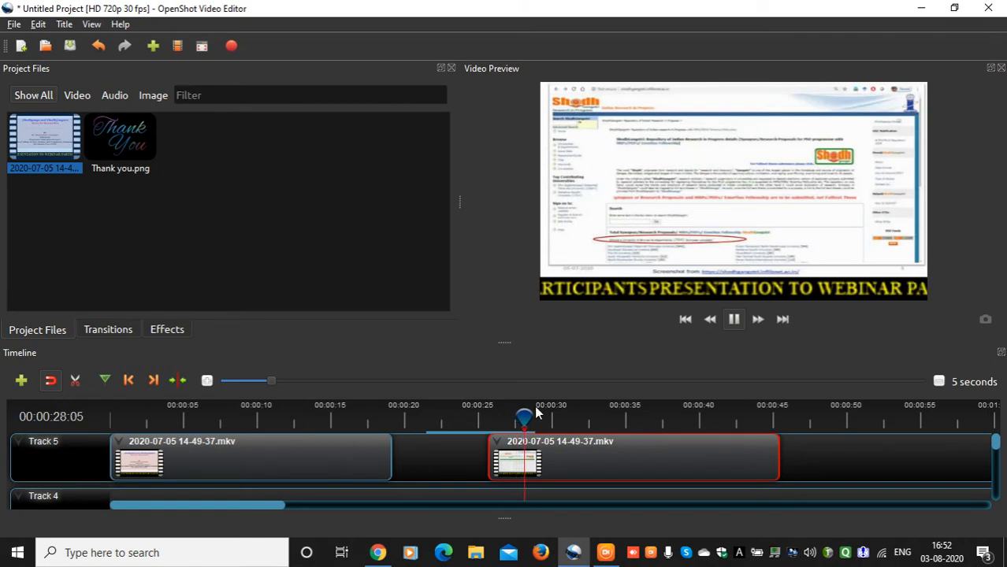
key("space")
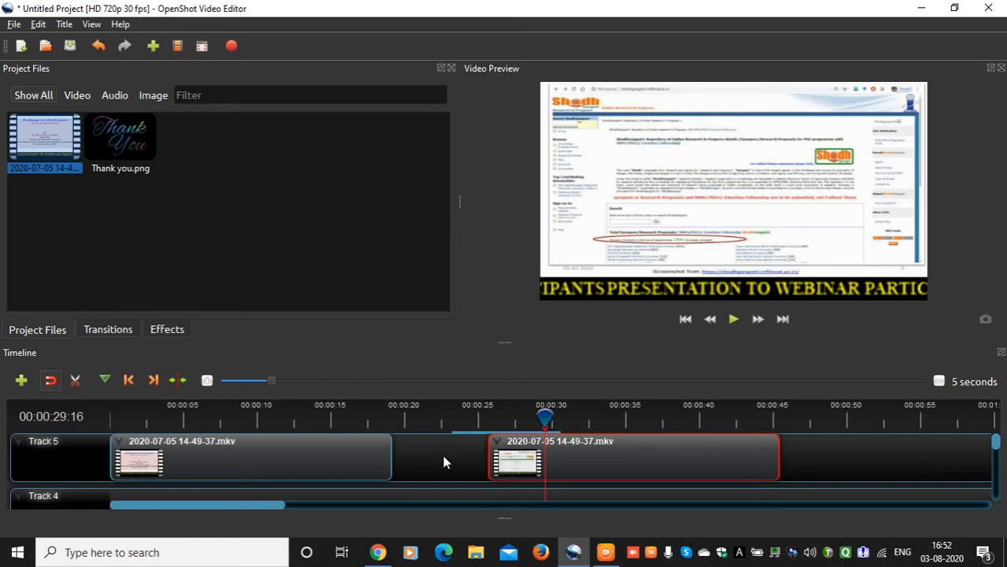
left_click_drag(543, 416, 488, 424)
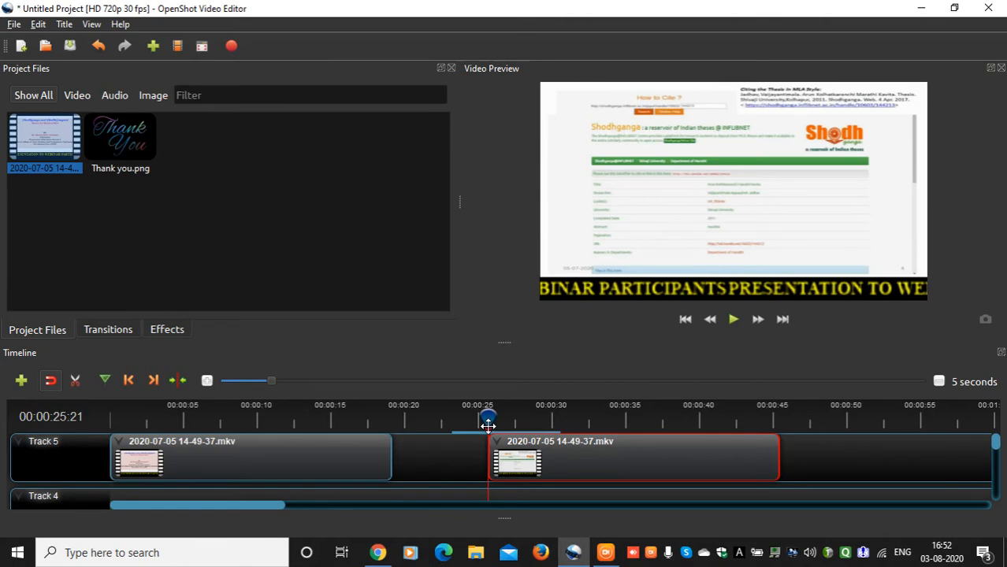
left_click(733, 319)
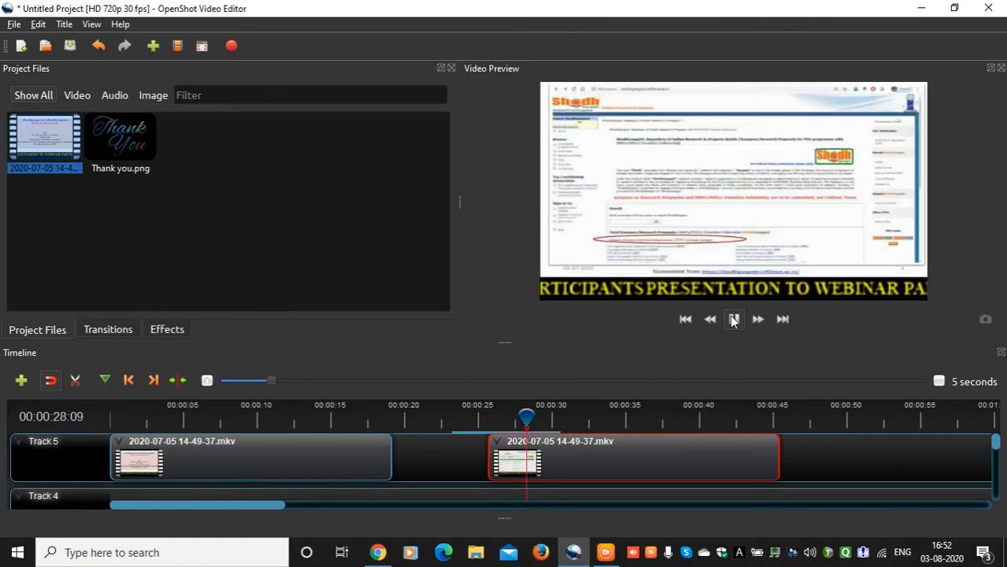
left_click(733, 319)
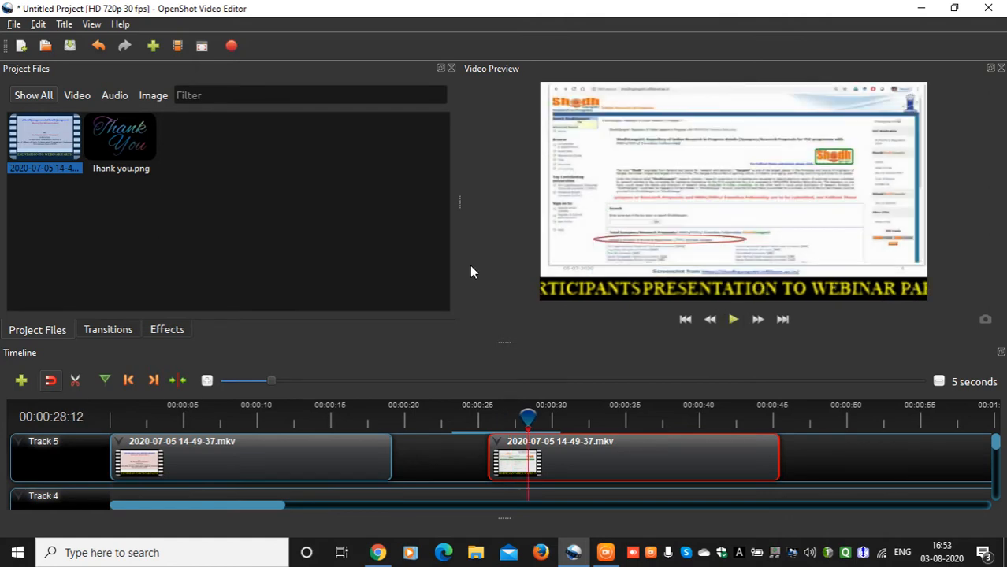
- Start a file import and browse to the AAA folder inside College Photos on the Desktop
left_click(13, 24)
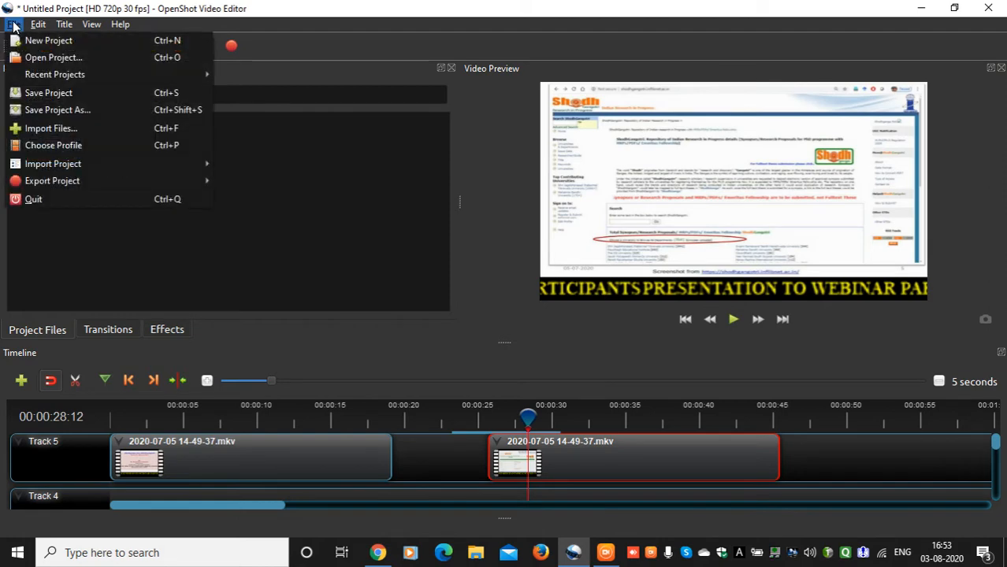
left_click(40, 127)
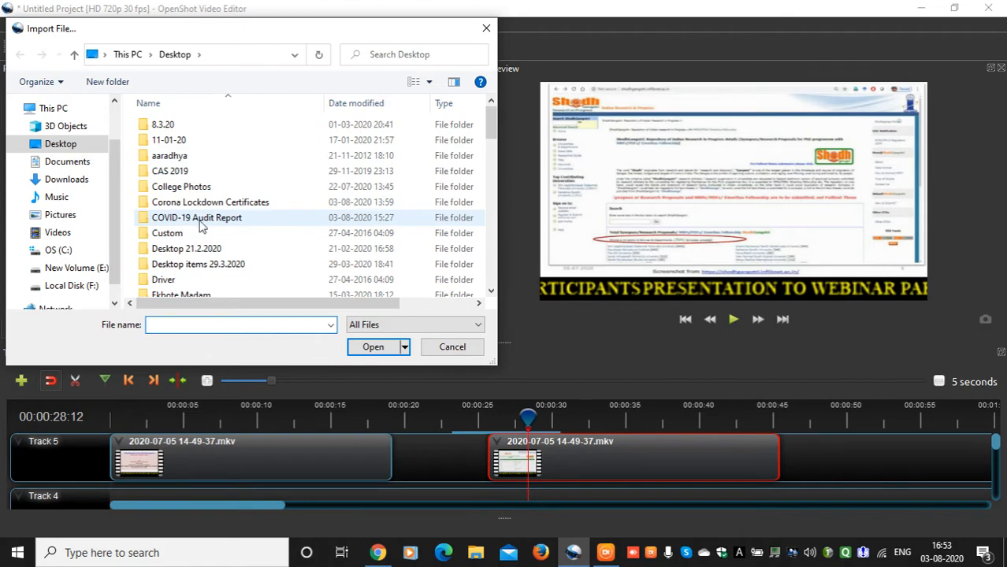
left_click_drag(488, 132, 489, 112)
double_click(199, 182)
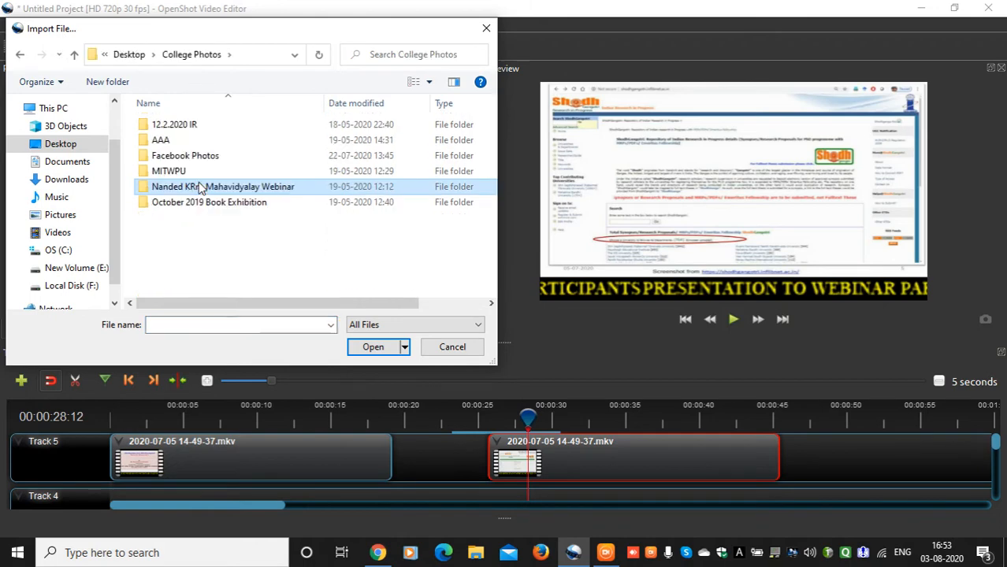
double_click(175, 140)
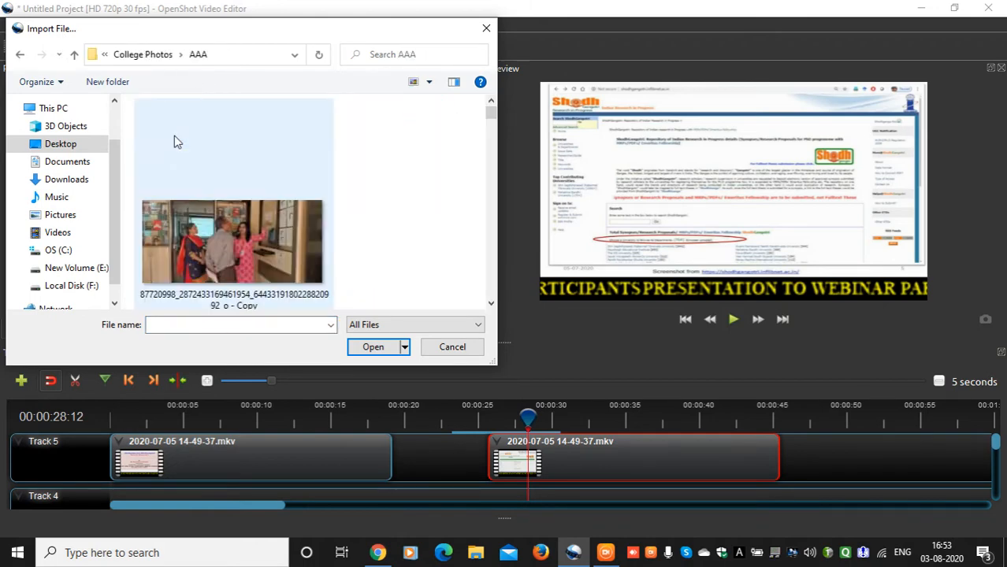
- Find the library bookshelf photo whose name starts with 89045161 in the AAA folder and import it into the project files
left_click(491, 303)
left_click(491, 303)
left_click(491, 303)
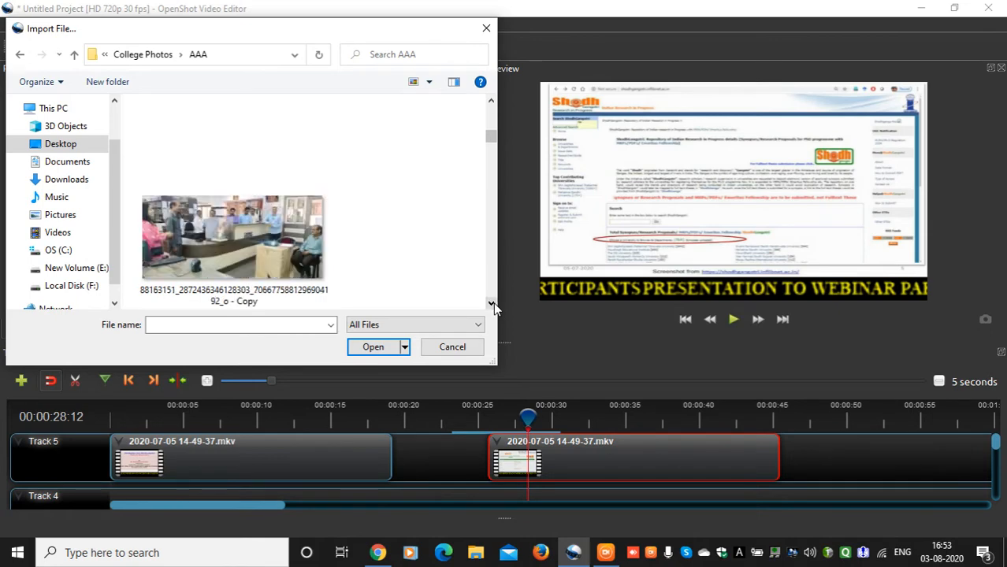
left_click(491, 304)
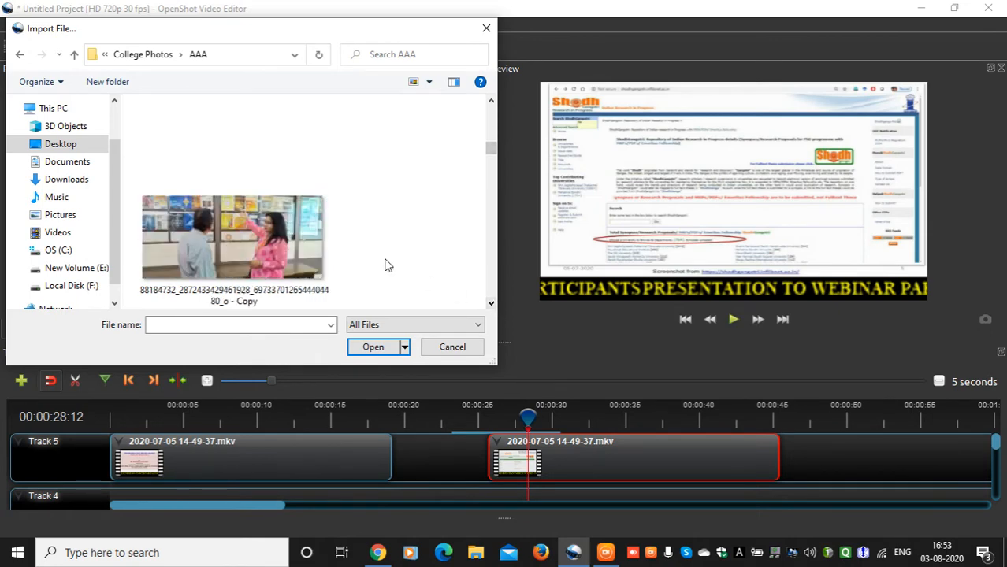
left_click_drag(493, 148, 492, 114)
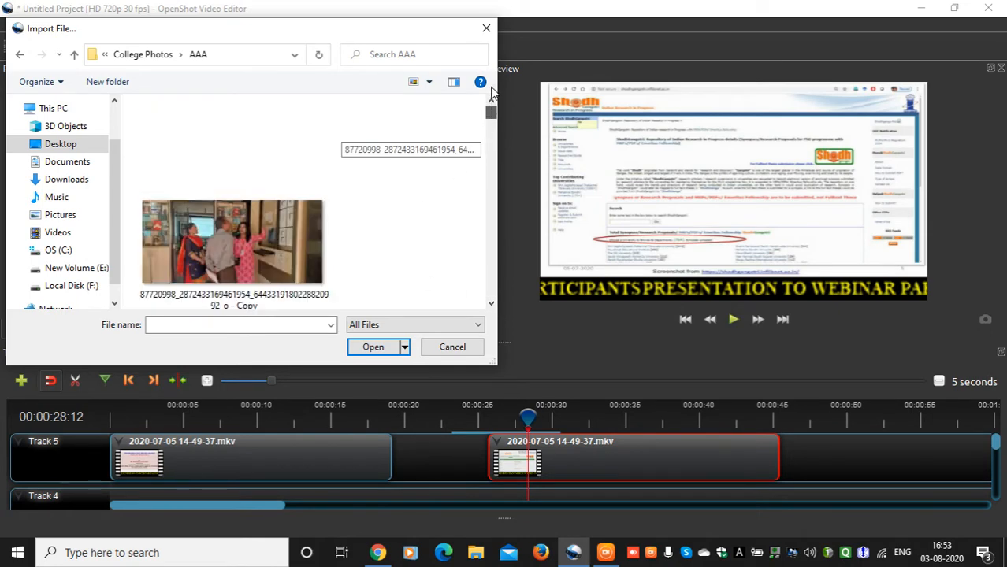
left_click(280, 254)
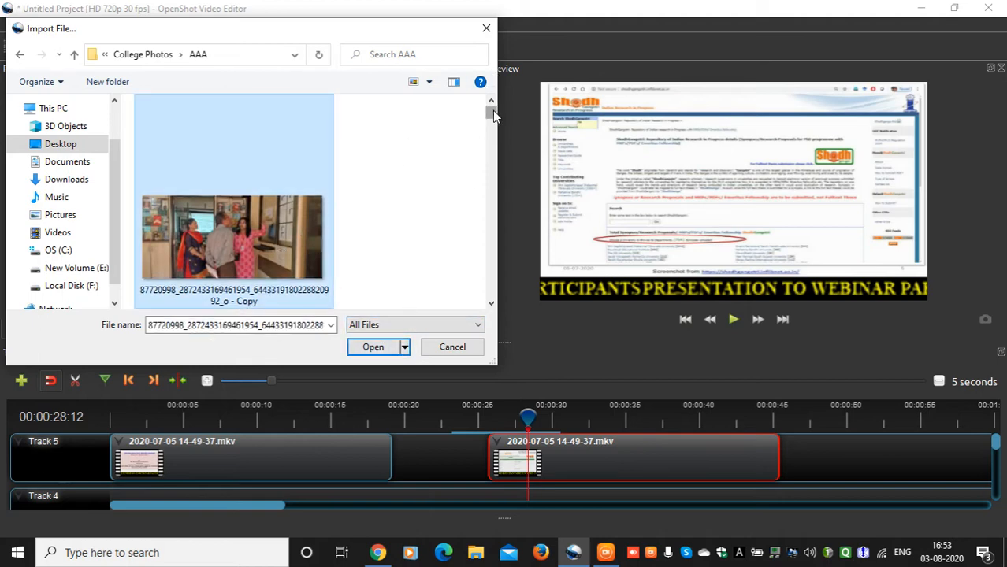
left_click_drag(491, 112, 482, 252)
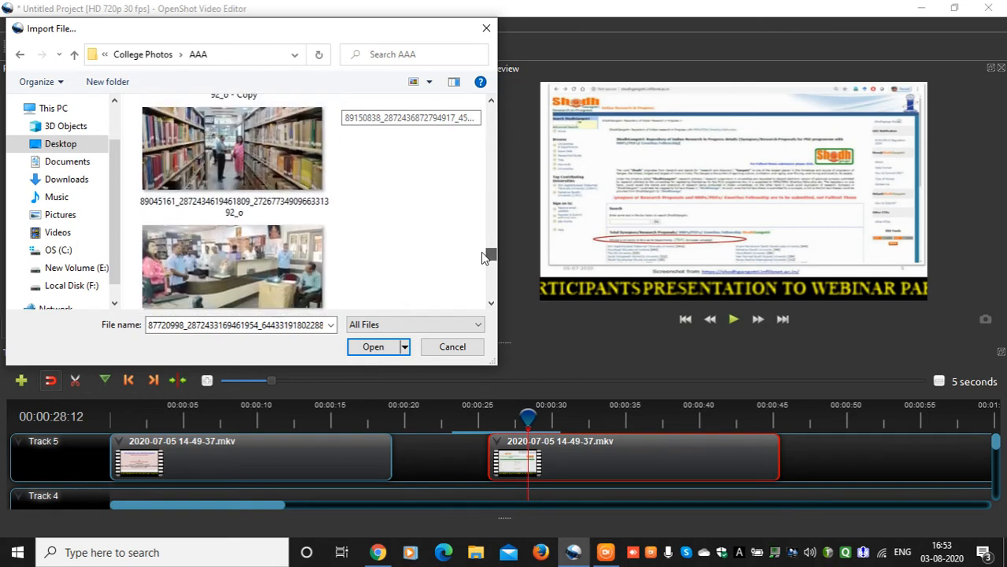
left_click(280, 155)
left_click(388, 347)
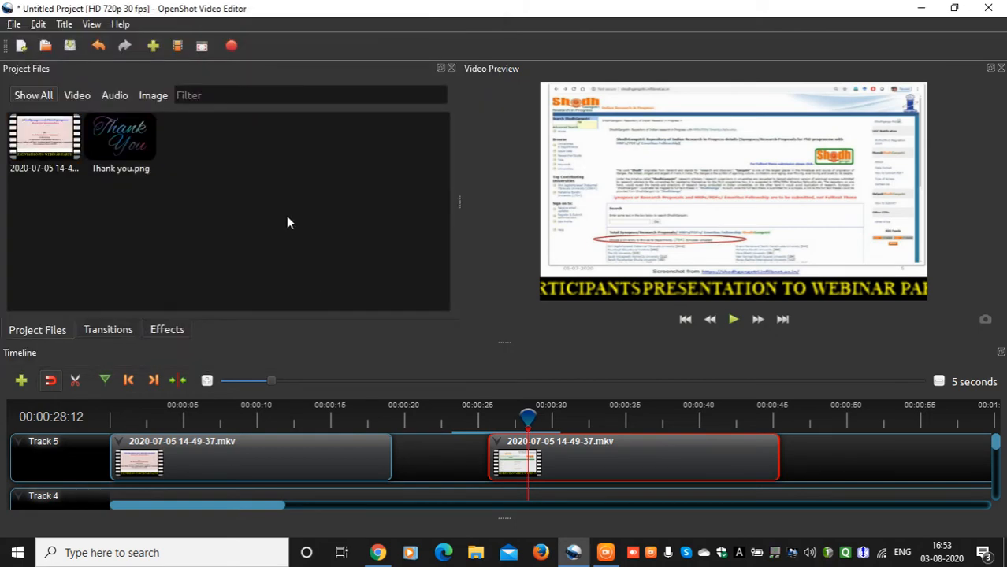
- Place the imported library photo on Track 5 directly after the first video piece and preview it at about 21 seconds
left_click_drag(200, 132, 420, 455)
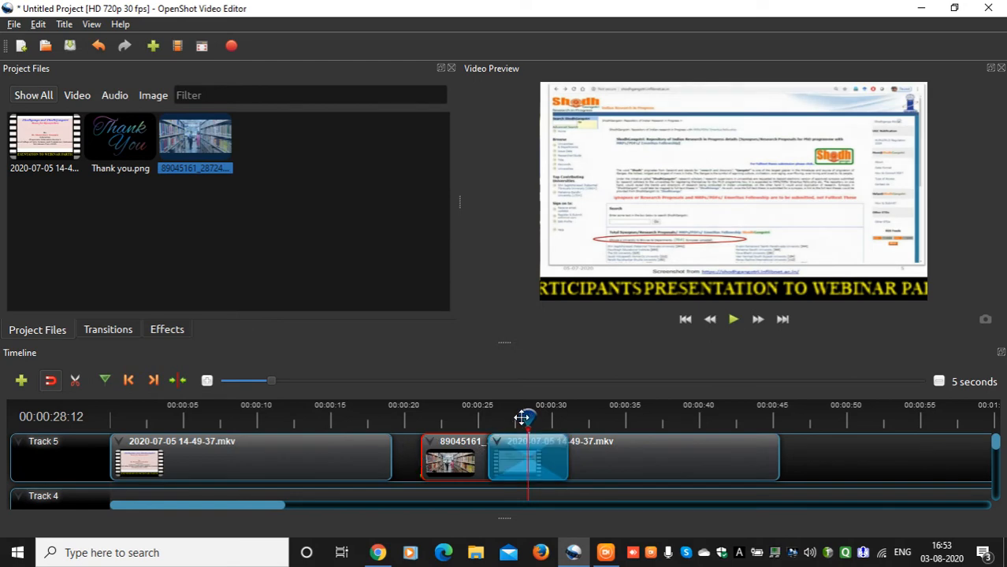
left_click_drag(446, 456, 418, 456)
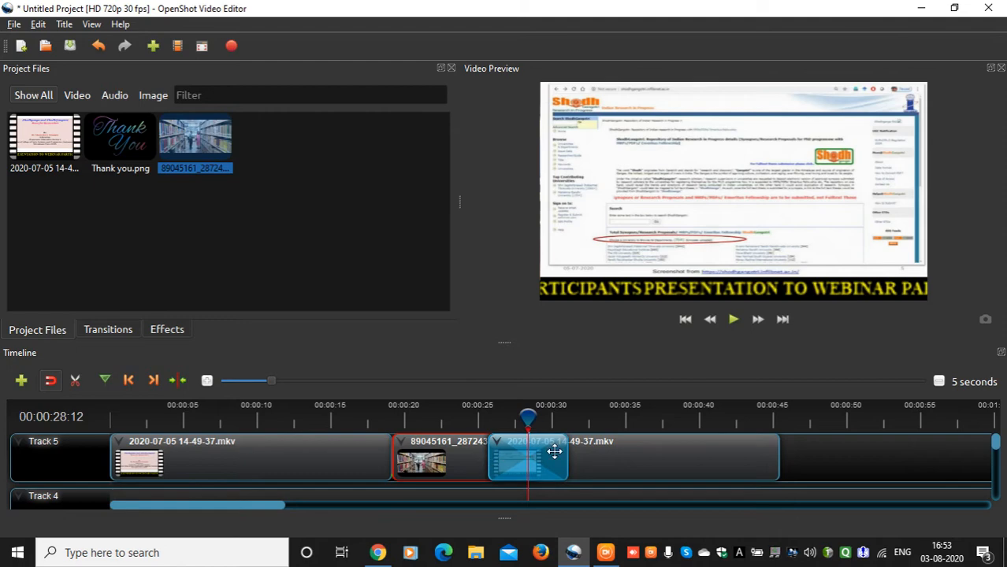
left_click(462, 450)
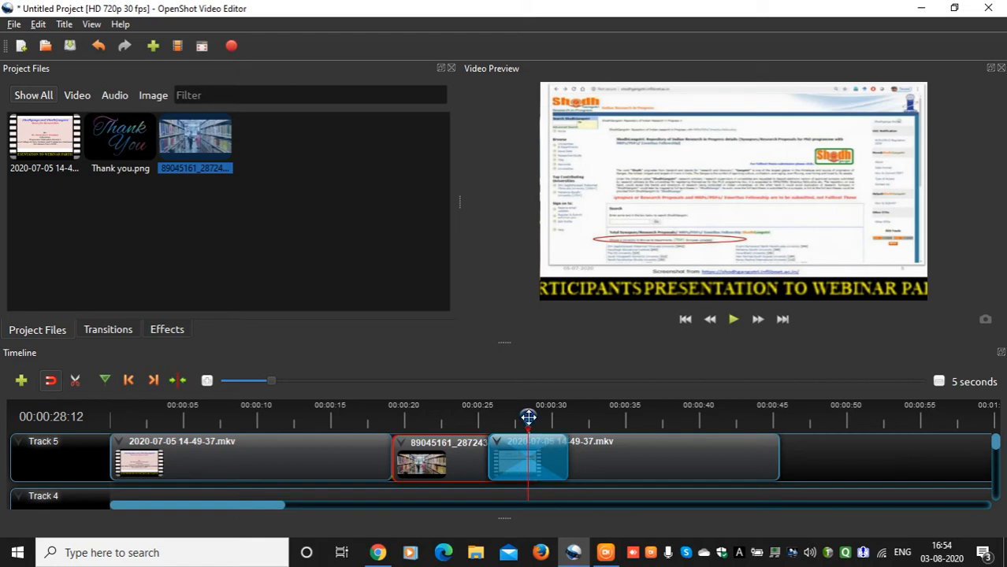
left_click_drag(524, 414, 424, 421)
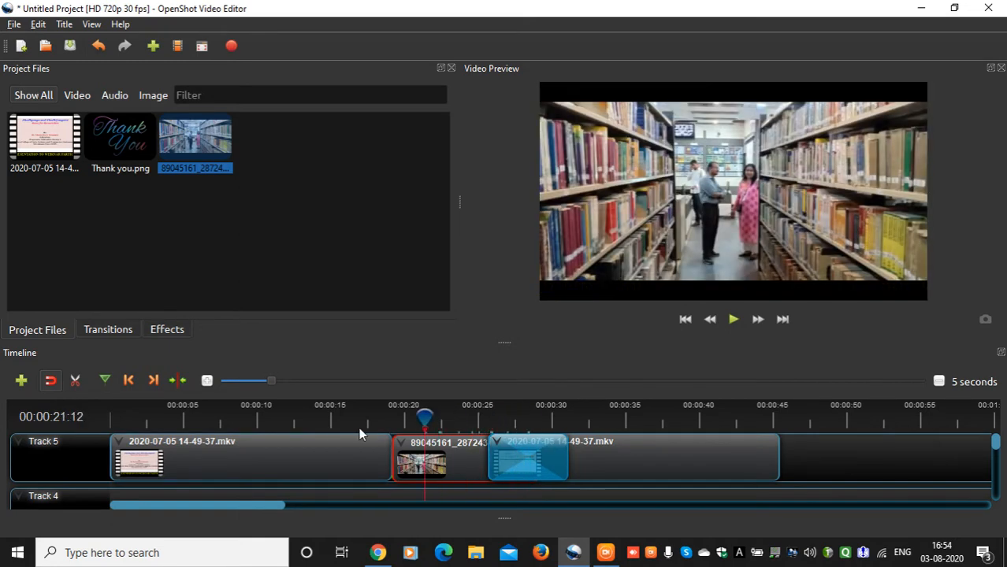
- Play the timeline from about 16 seconds through the library photo into the second video piece and pause at about 33 seconds
left_click(618, 464)
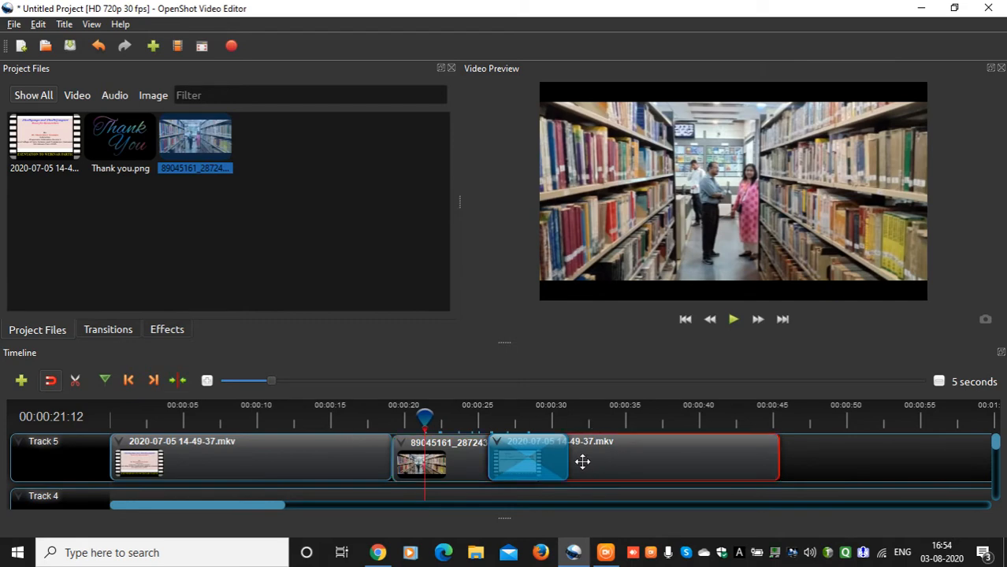
left_click(556, 462)
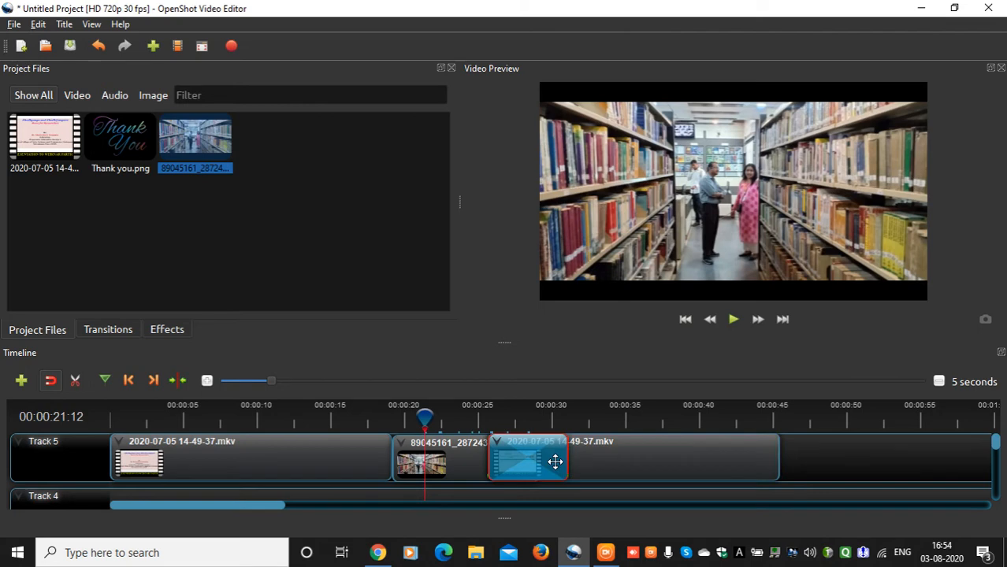
mouse_move(556, 463)
left_mouse_down()
mouse_move(510, 459)
mouse_move(556, 458)
left_mouse_up()
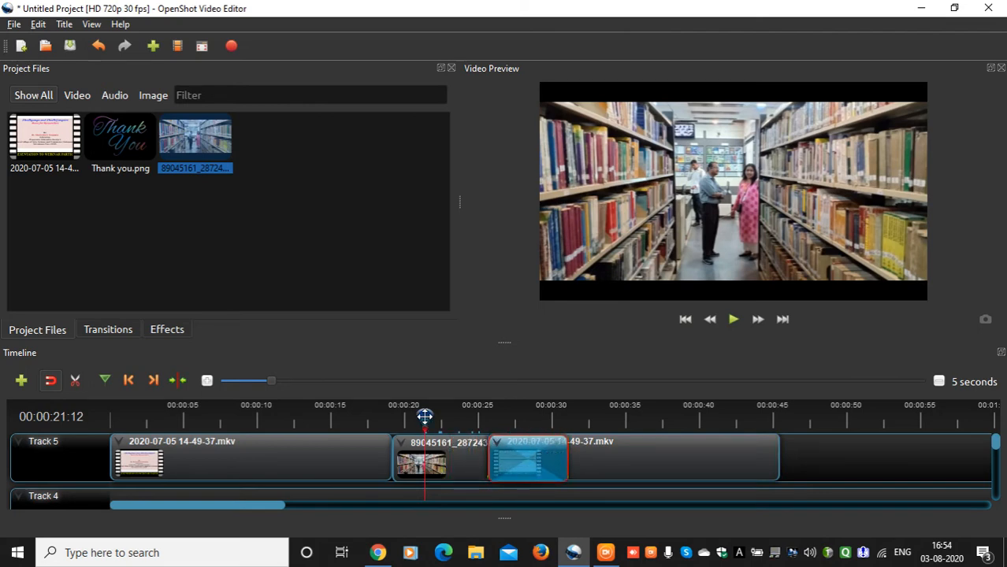
left_click_drag(425, 419, 352, 419)
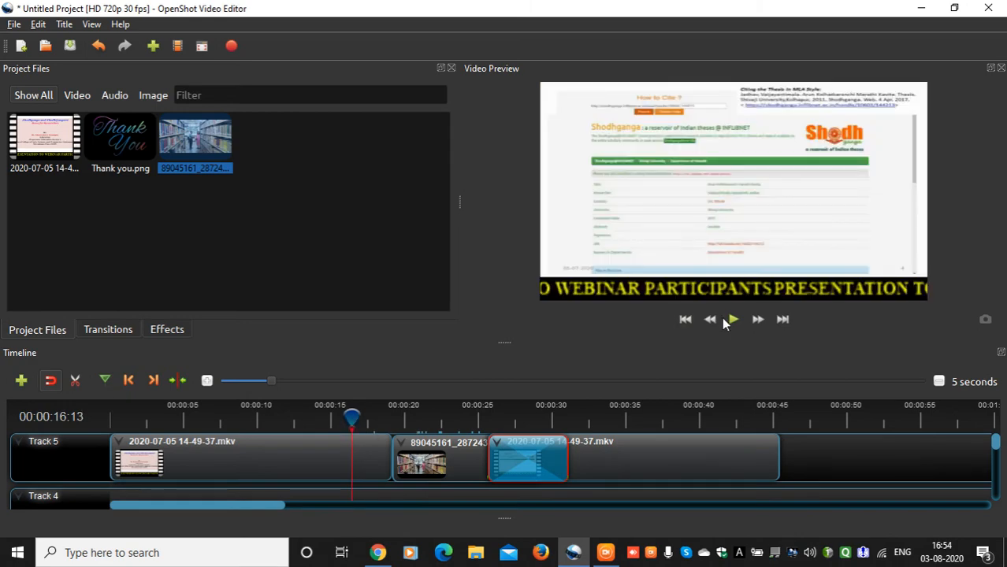
left_click(732, 321)
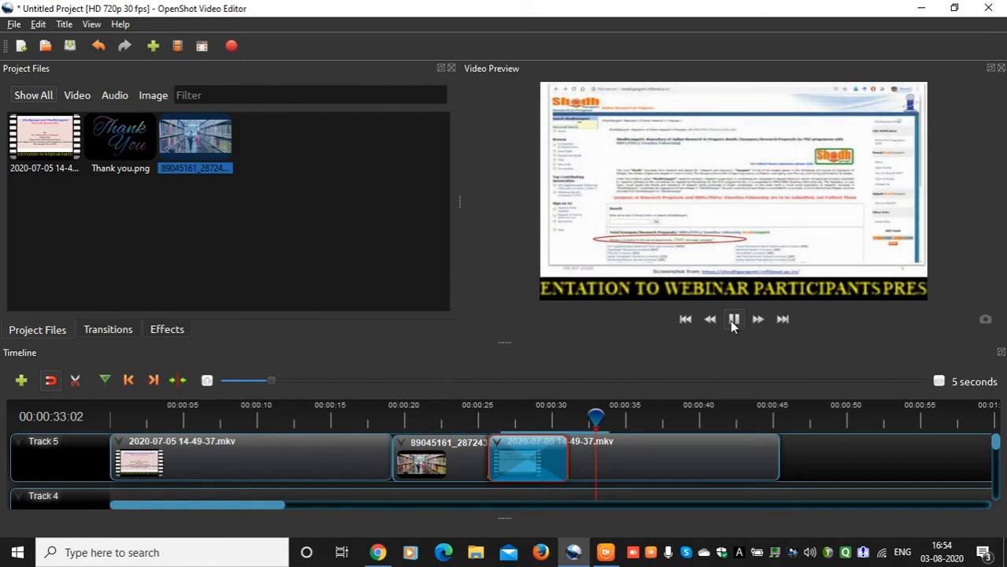
left_click(733, 323)
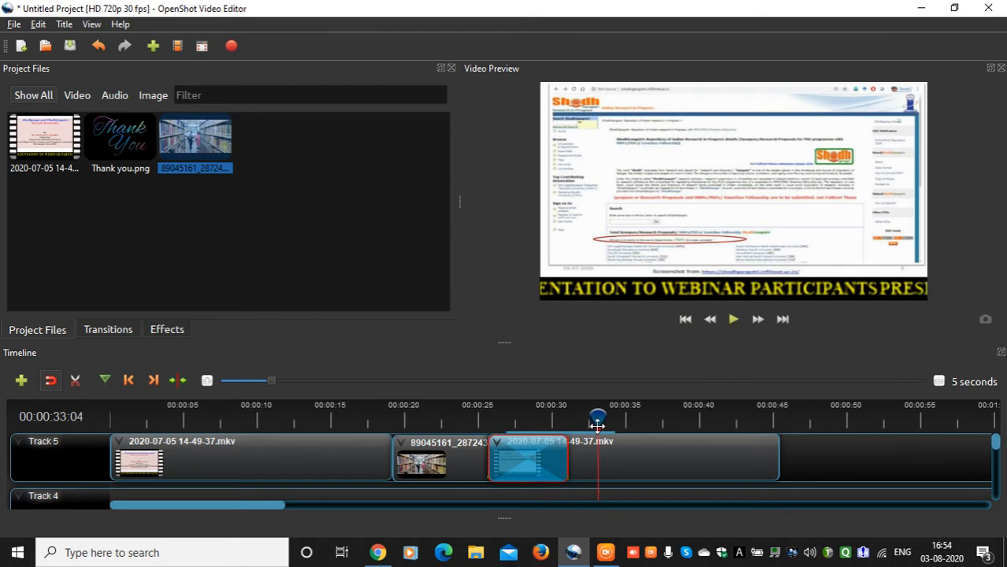
left_click(653, 450)
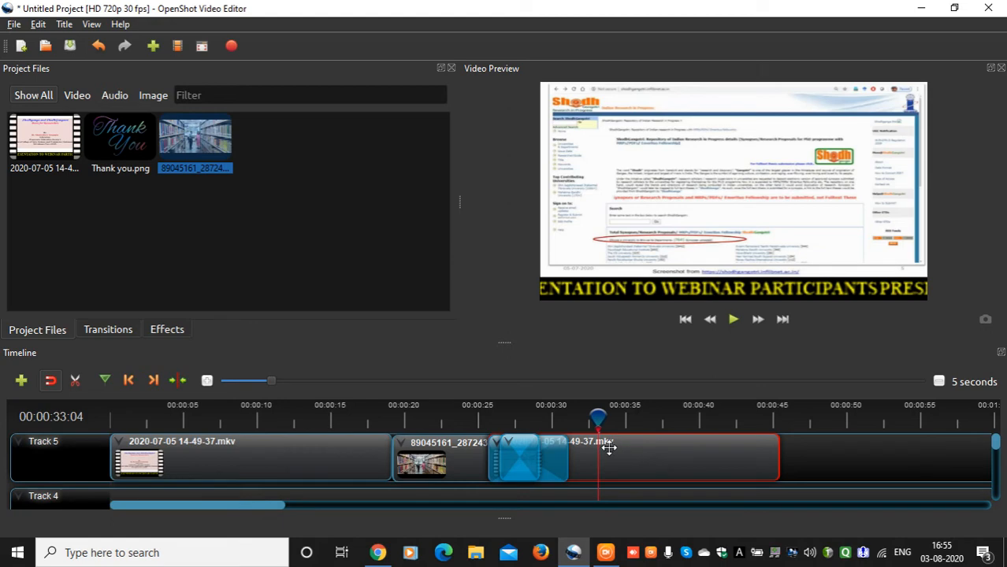
left_click(277, 459)
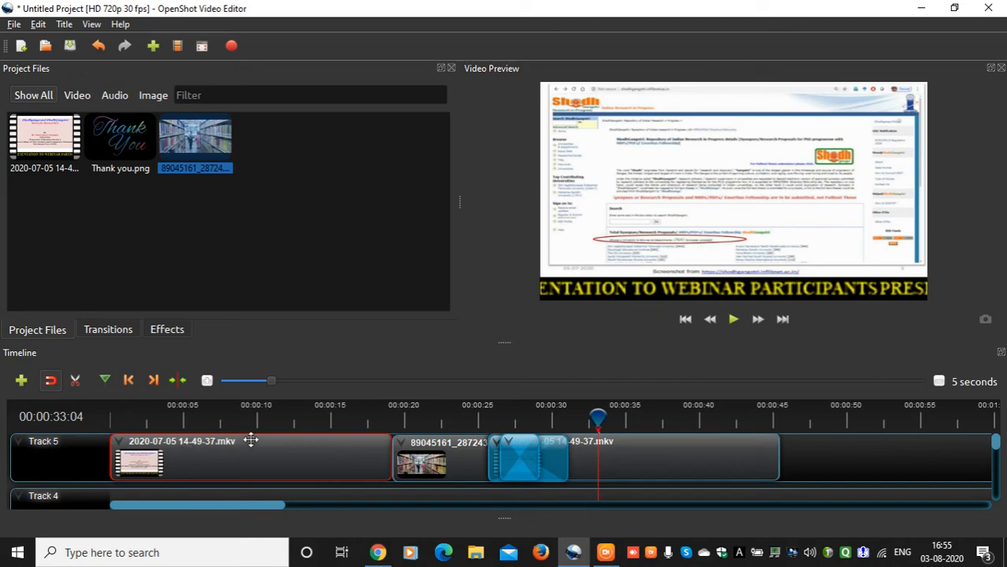
left_click(120, 444)
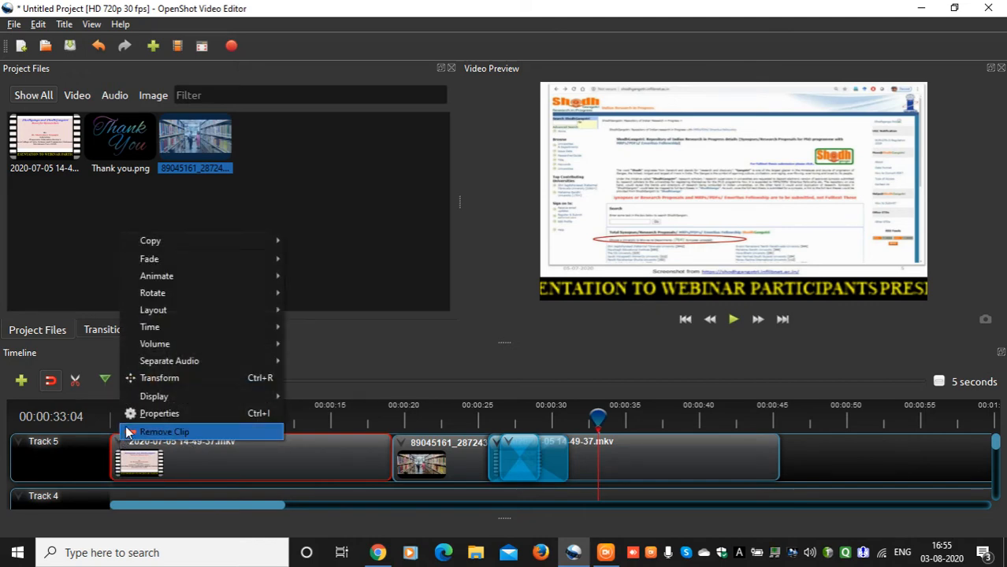
mouse_move(175, 246)
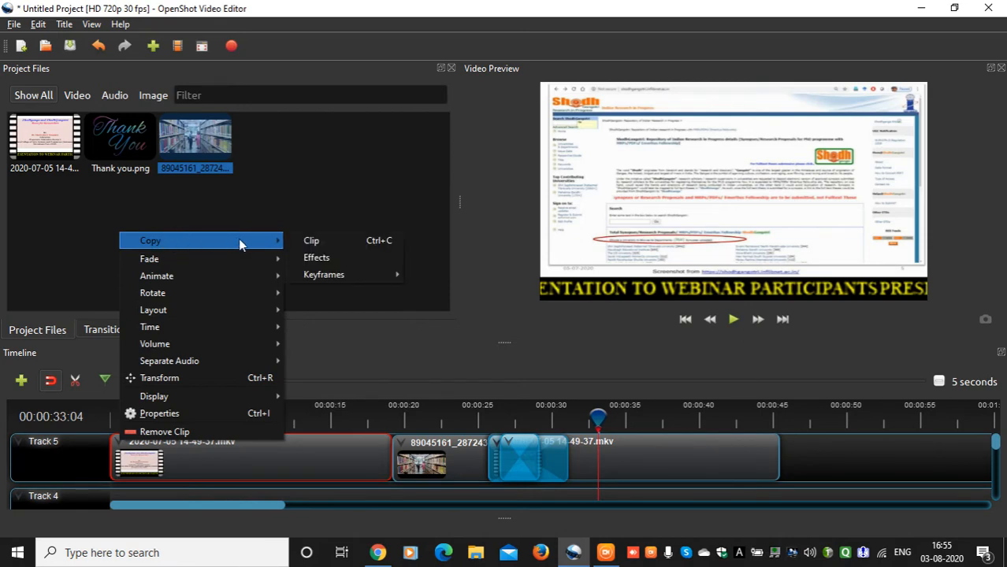
left_click(805, 473)
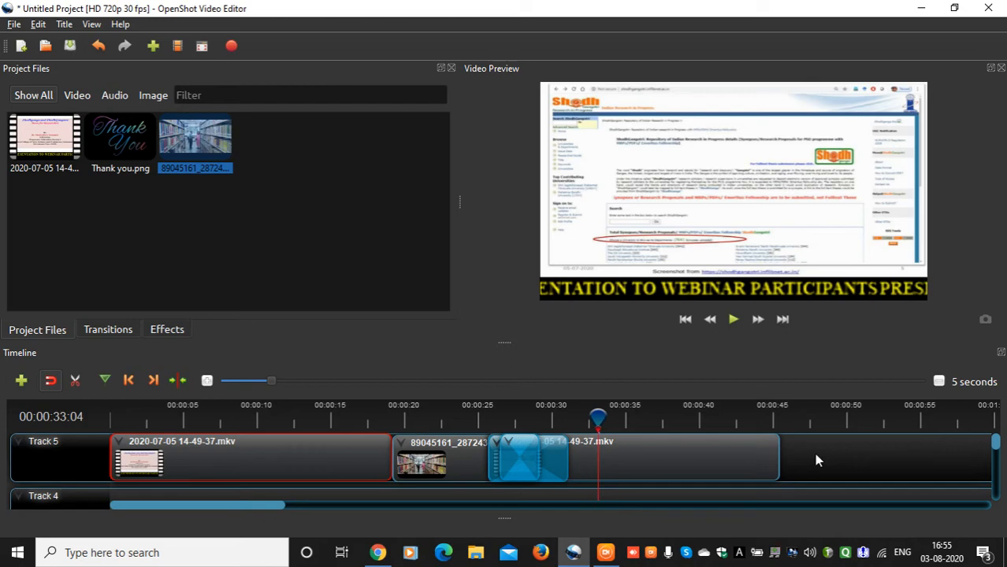
left_click(792, 457)
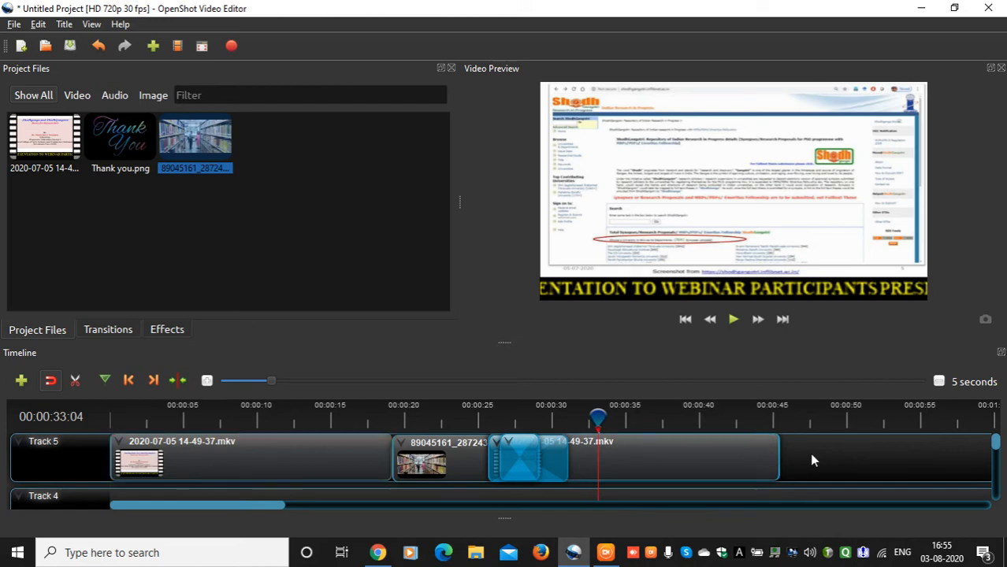
- Copy the first video piece and paste it on Track 5 directly after the end of the second video piece
left_click(181, 449)
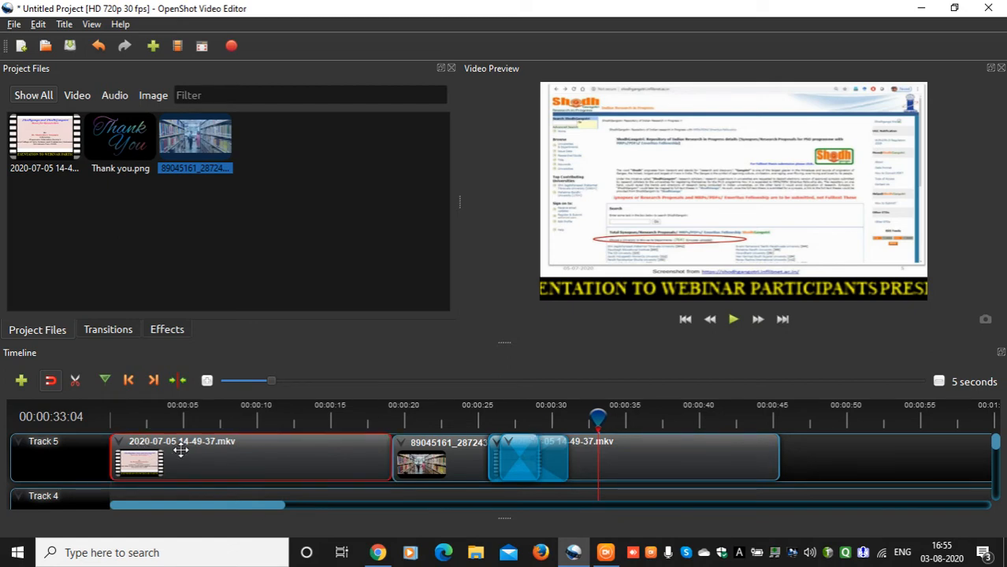
right_click(147, 449)
mouse_move(182, 370)
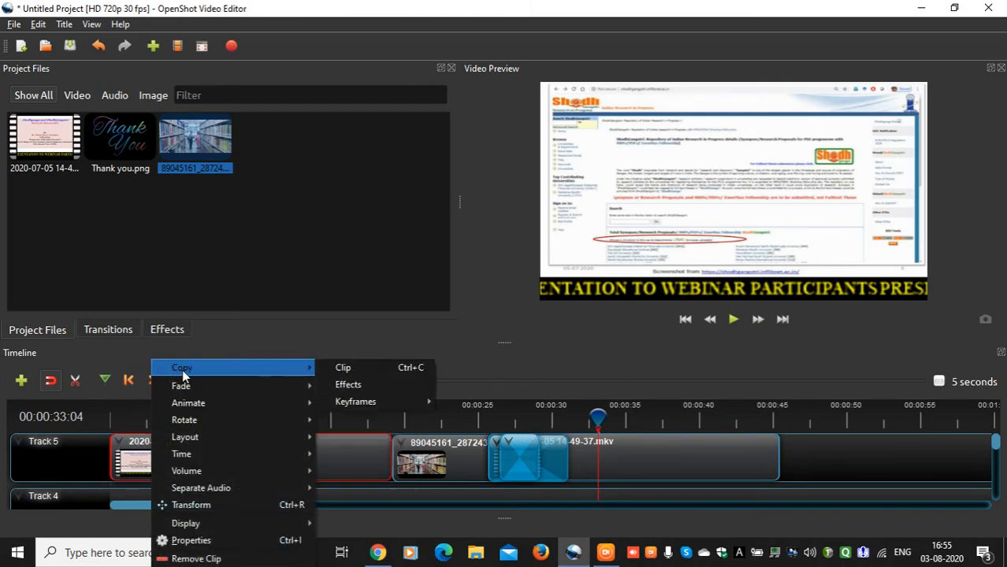
left_click(330, 366)
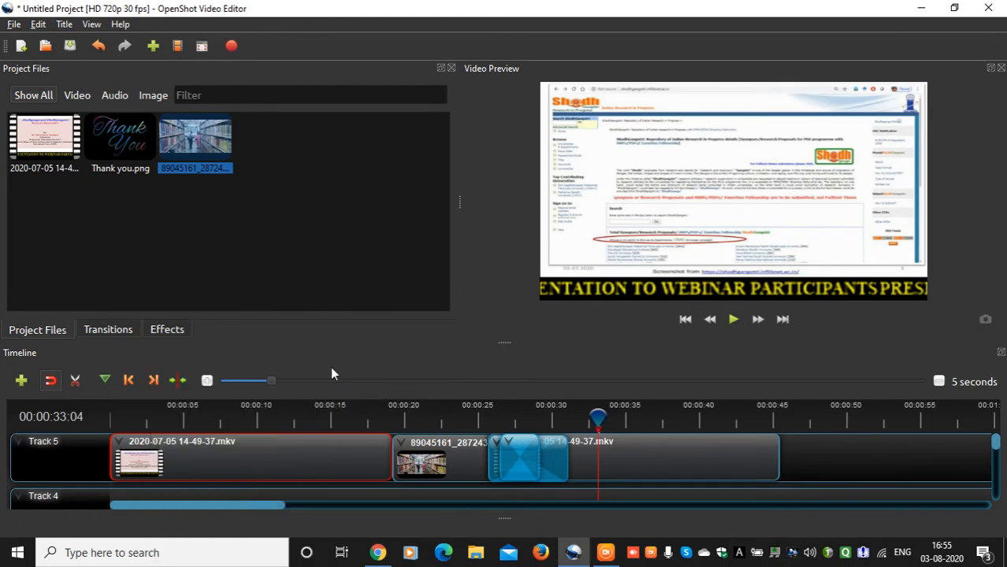
left_click(796, 454)
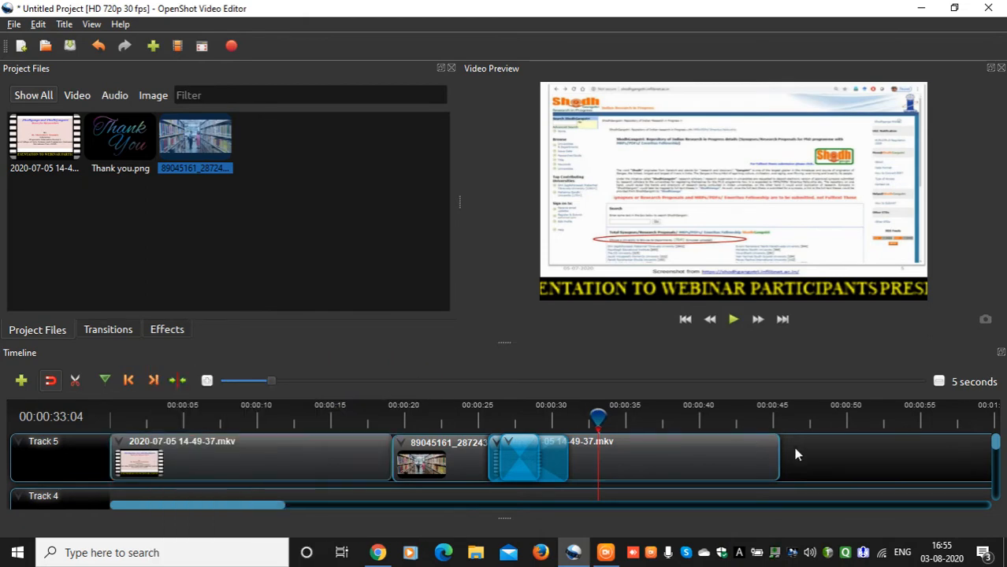
right_click(797, 455)
left_click(813, 458)
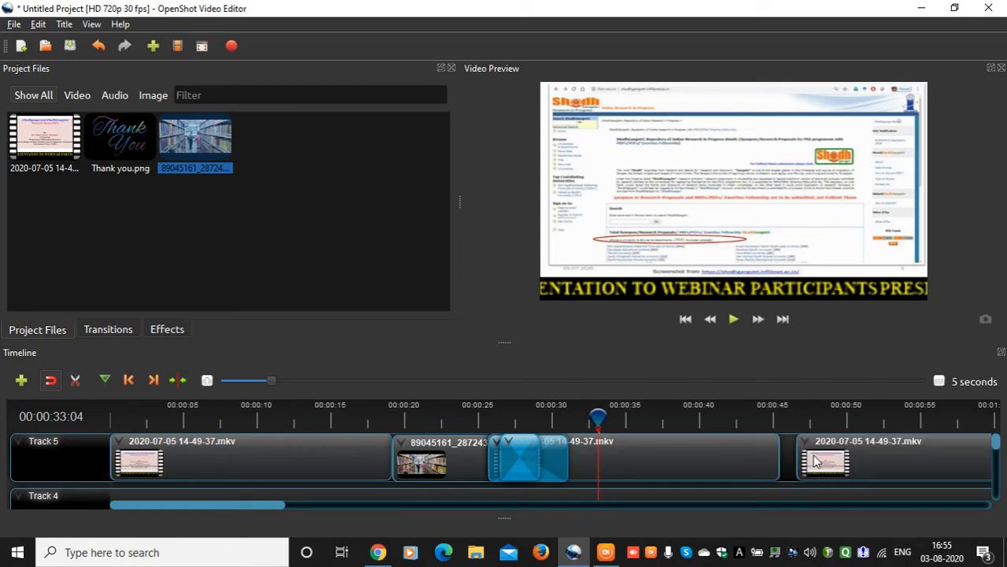
left_click_drag(880, 451, 869, 450)
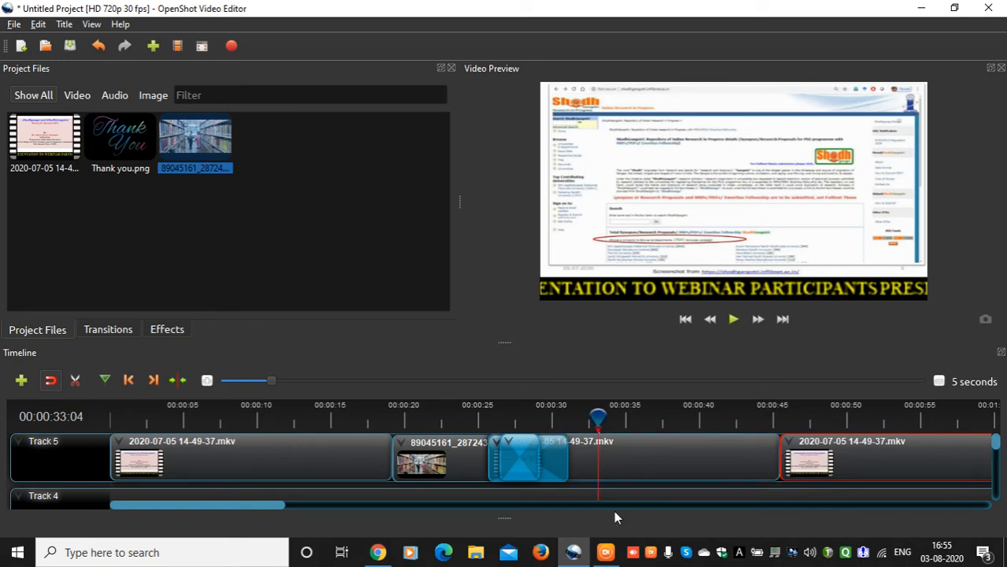
- Place Thank you.png on Track 5 directly after the pasted video piece, with the timeline scale at 10 seconds
left_click(938, 382)
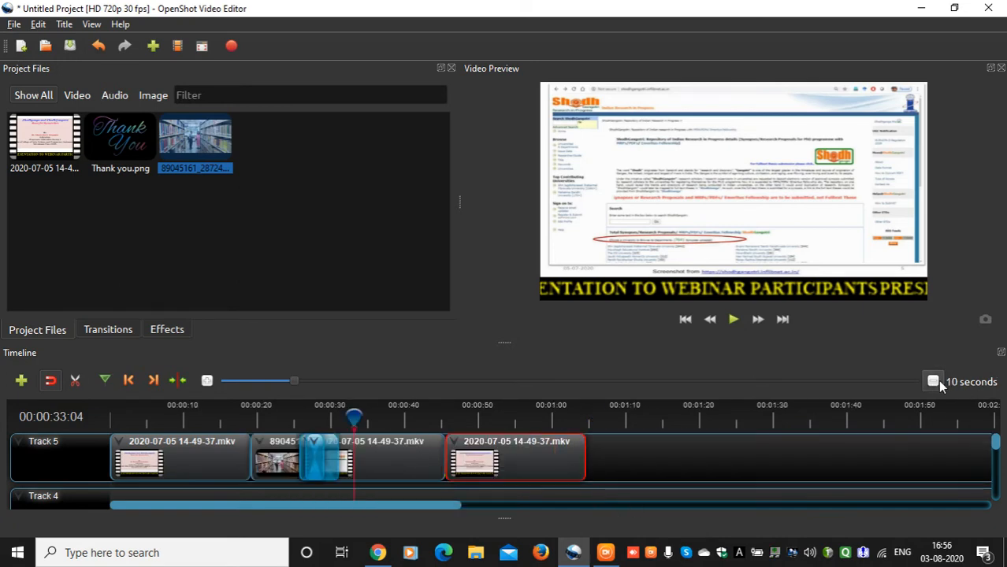
left_click(122, 134)
left_click_drag(122, 134, 605, 459)
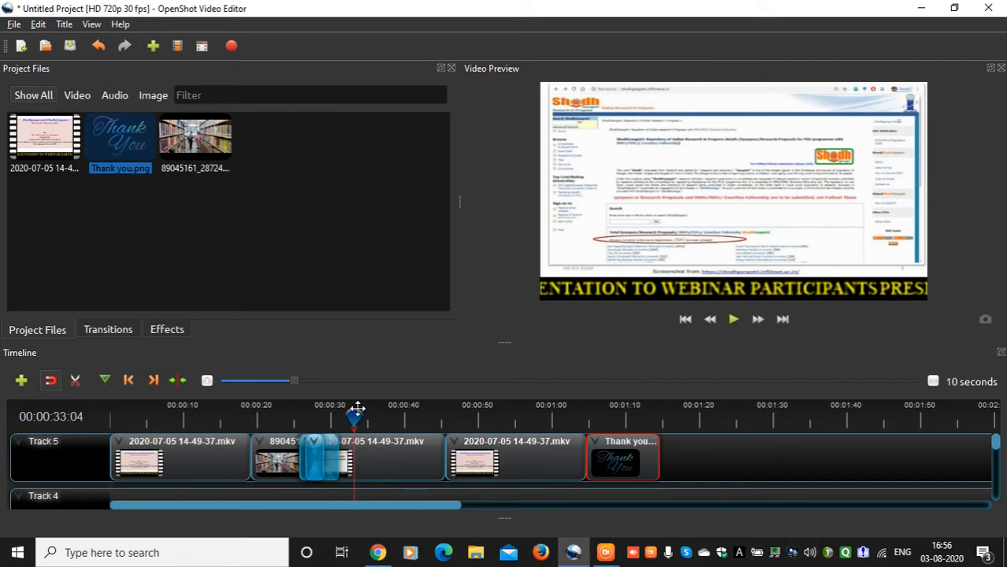
- Play the assembled timeline from the beginning through the photo, and stop the preview at about 35 seconds
left_click_drag(354, 416, 110, 418)
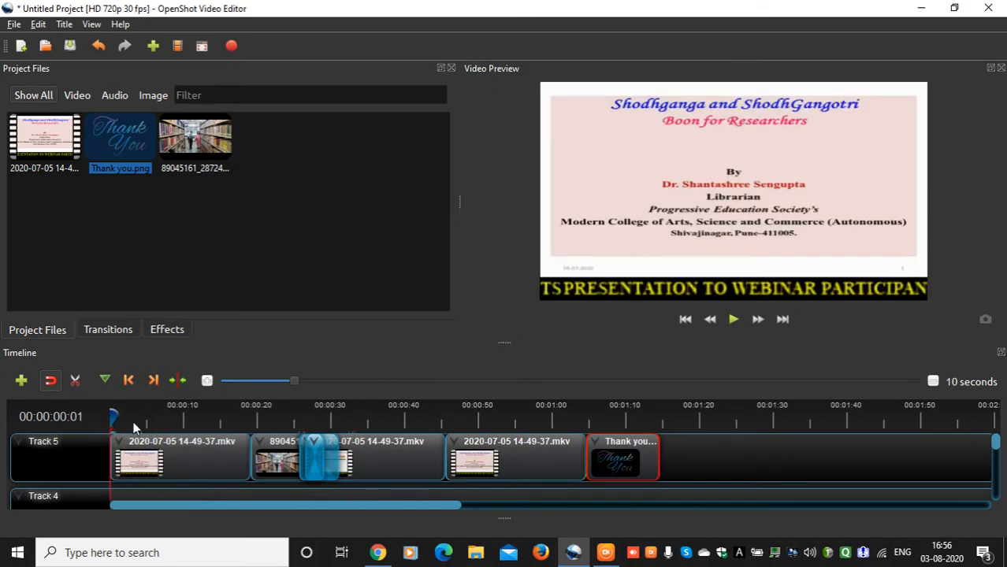
left_click(732, 320)
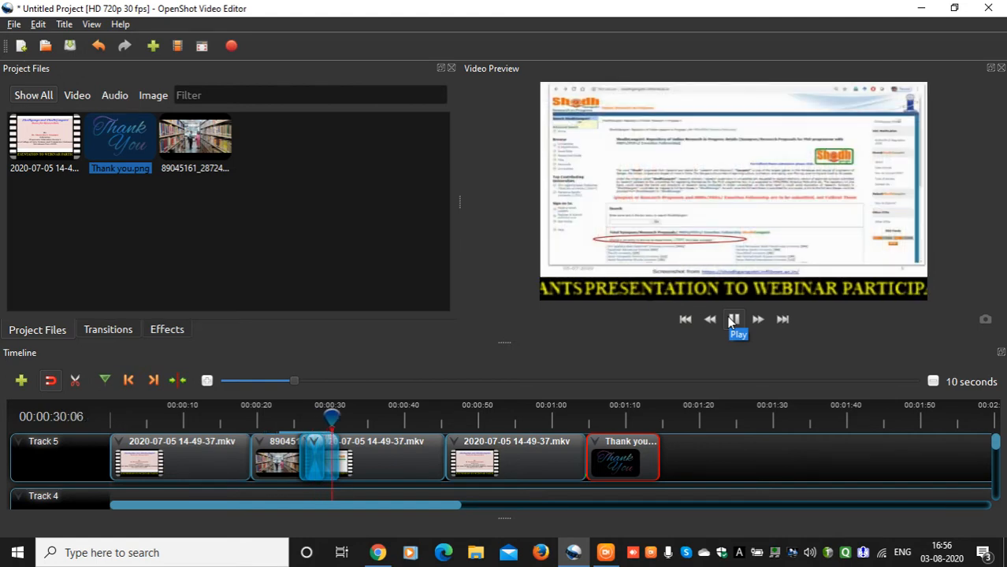
left_click(368, 421)
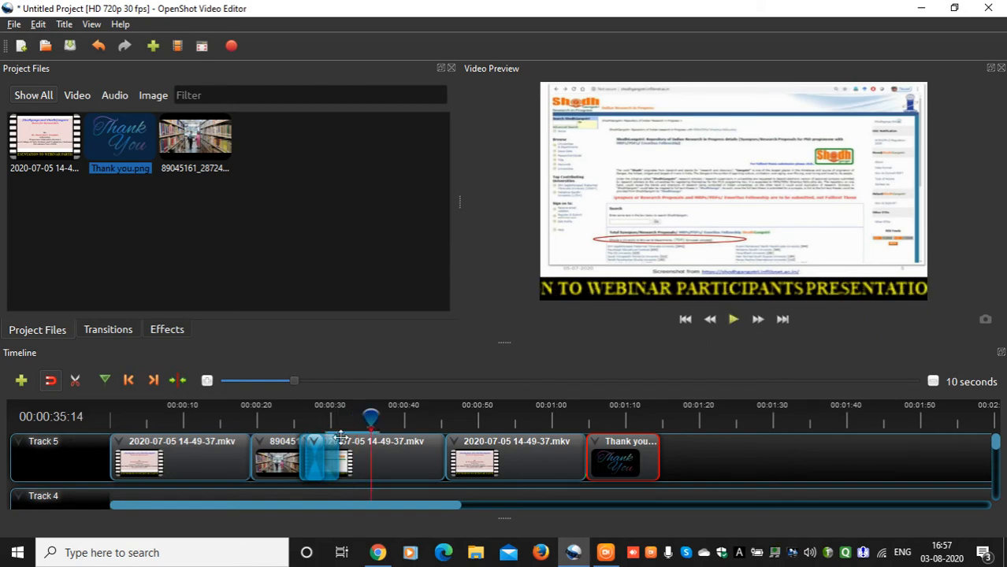
- Delete both transitions overlapping the start of the second video piece on Track 5
left_click(315, 454)
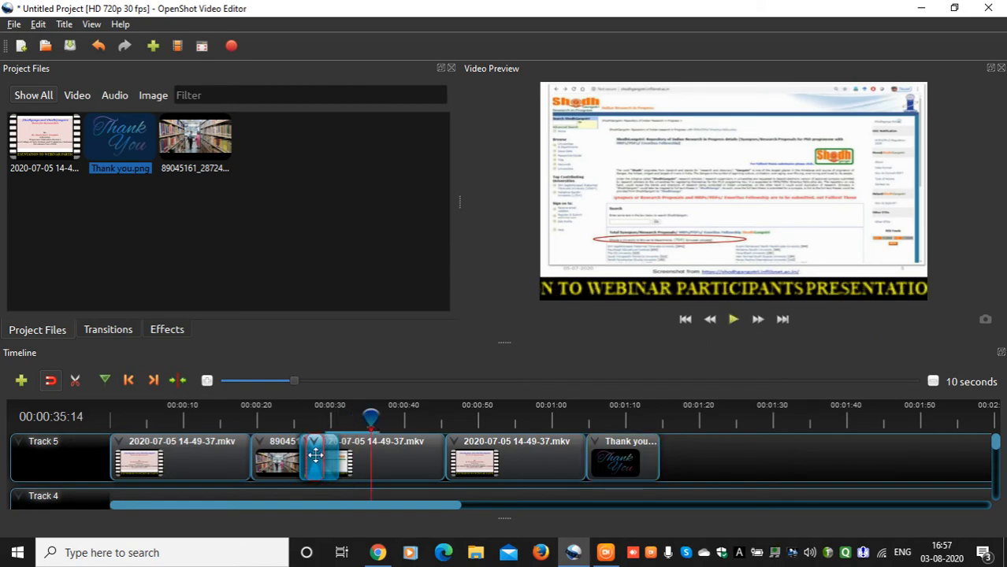
key("Delete")
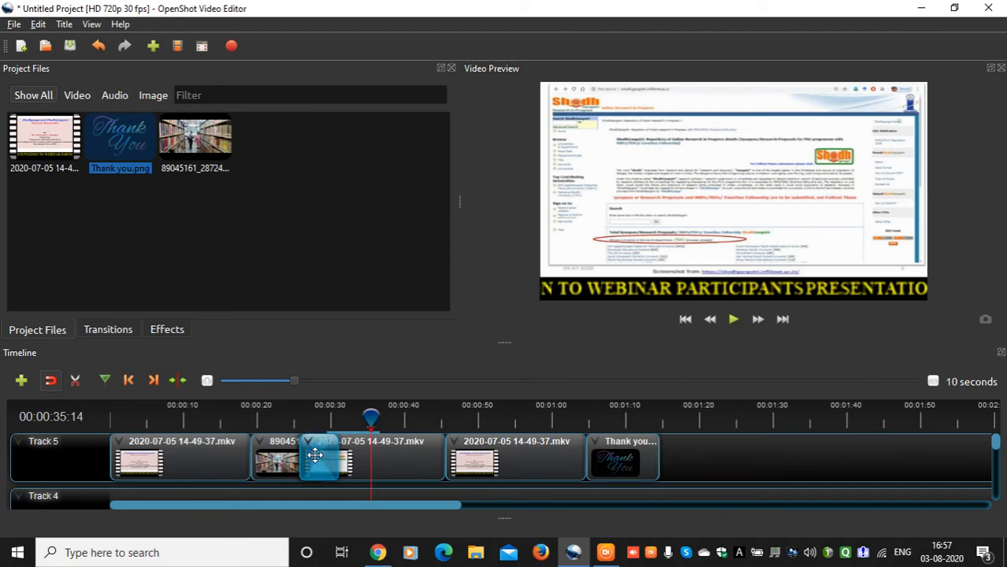
left_click(315, 456)
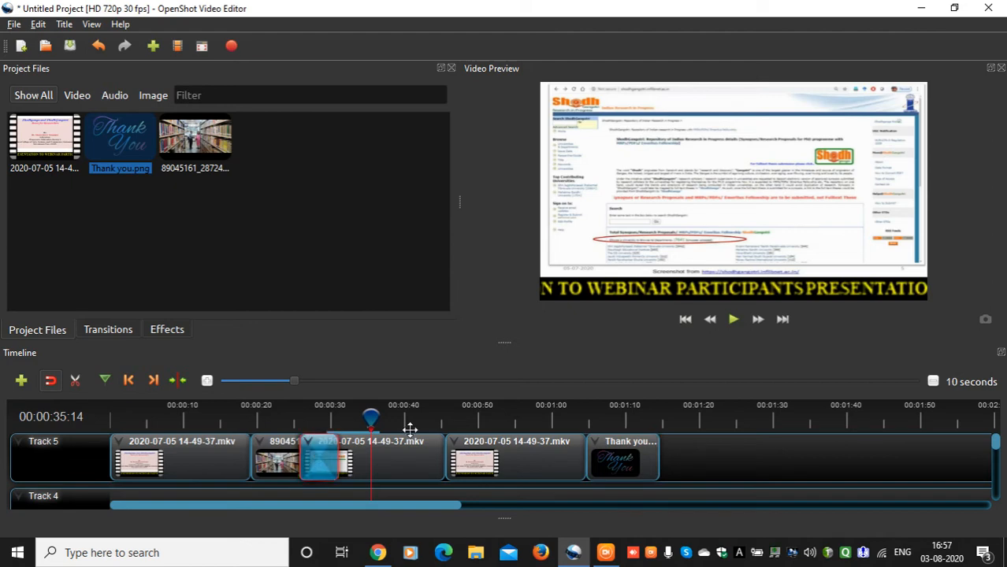
key("Delete")
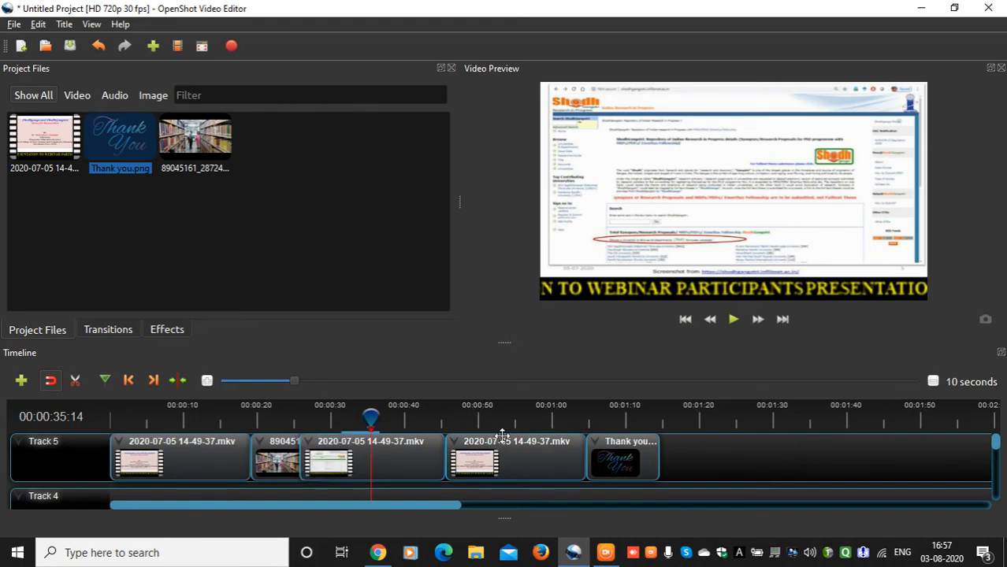
- Shift the second video piece to the end of the library photo, and place the copied piece and Thank you image after it without gaps
left_click_drag(633, 459, 708, 456)
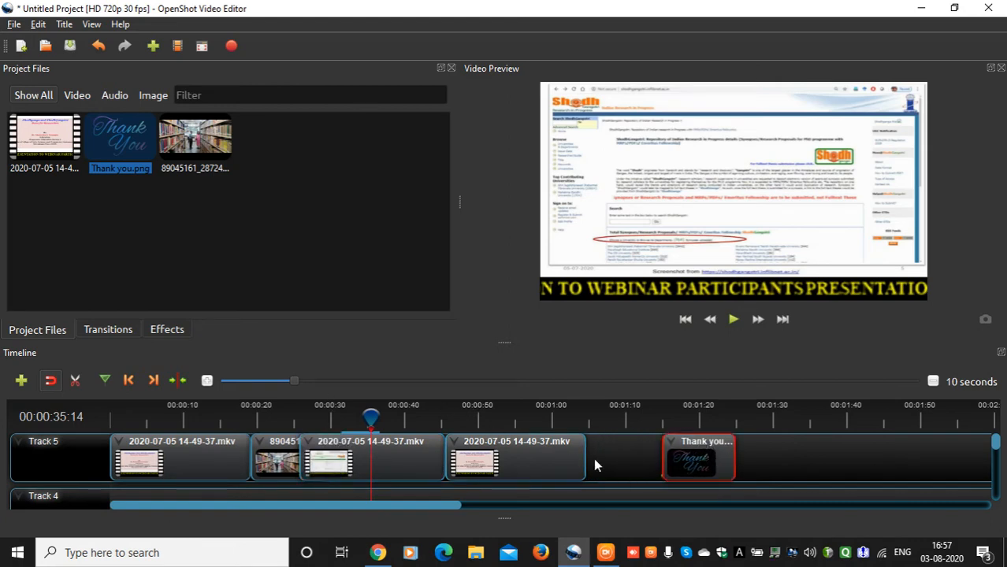
left_click_drag(556, 461, 625, 454)
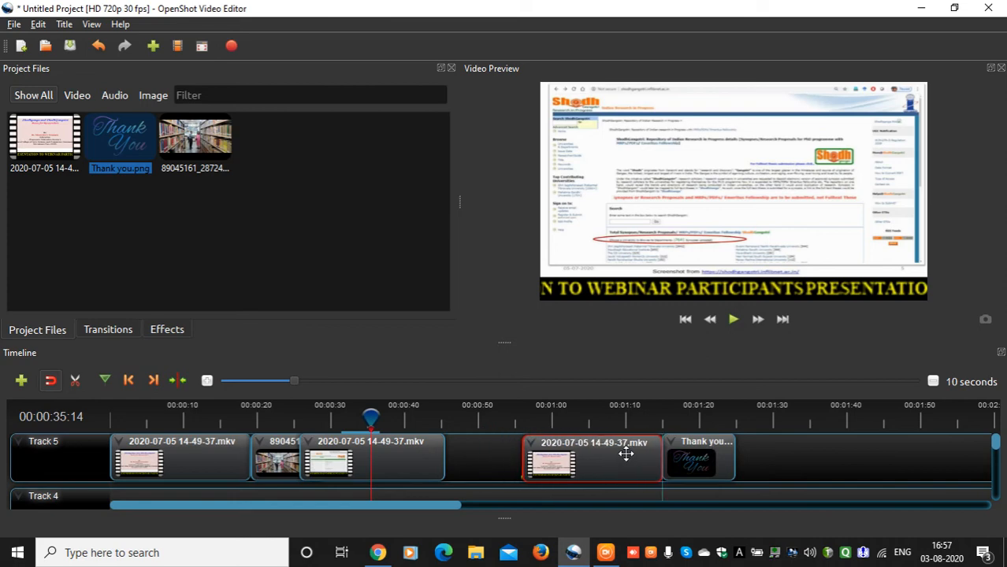
left_click_drag(423, 463, 455, 458)
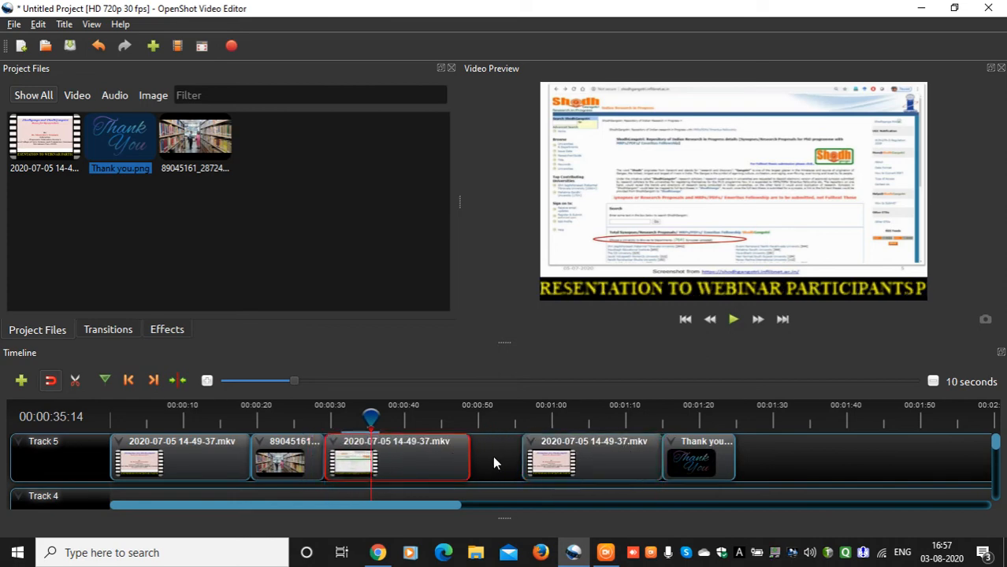
left_click_drag(369, 414, 364, 416)
left_click(296, 416)
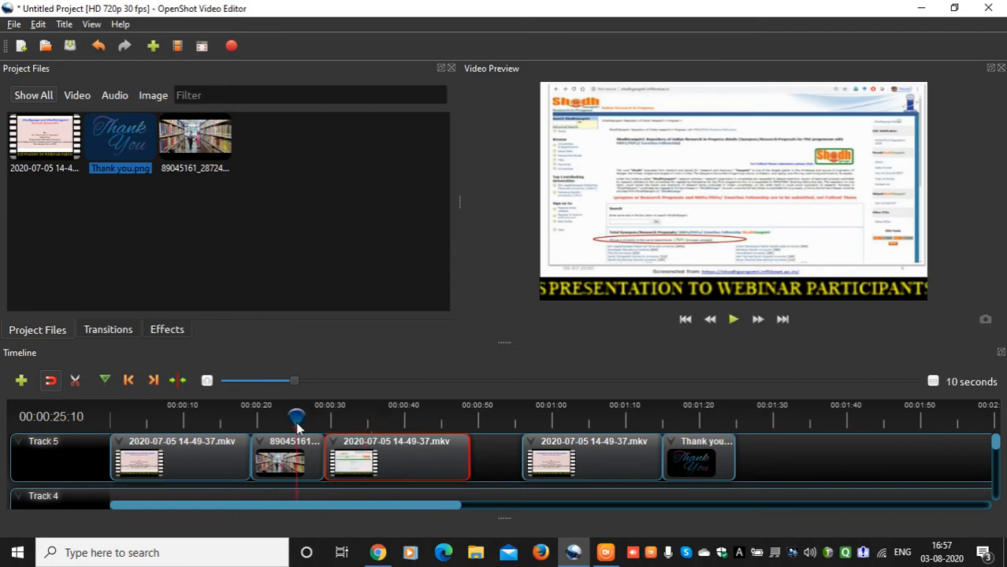
left_click_drag(546, 453, 493, 453)
left_click_drag(689, 446, 641, 447)
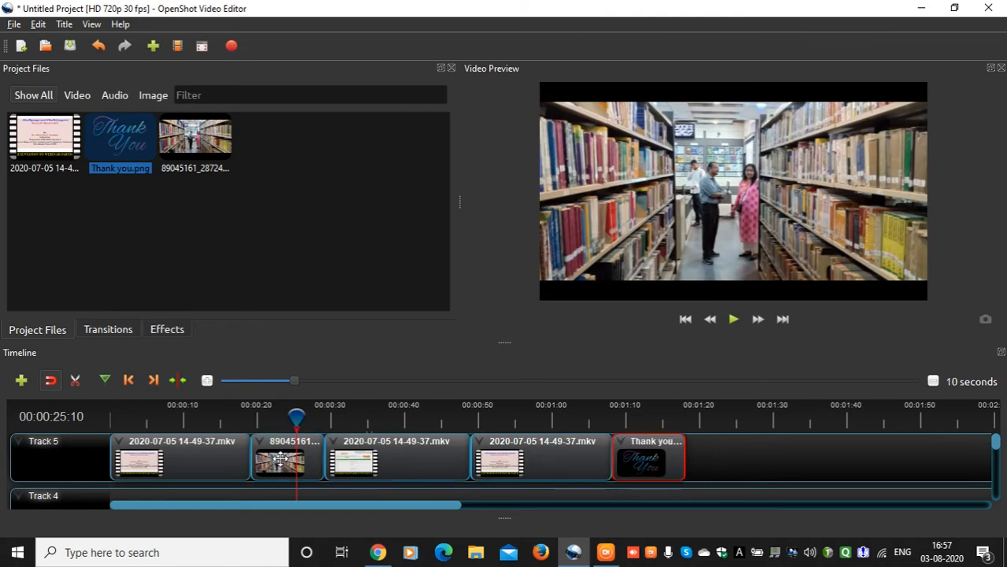
- Play the timeline from about 23 seconds across the photo's end and pause at about 33 seconds
mouse_move(295, 418)
left_mouse_down()
mouse_move(269, 417)
mouse_move(284, 418)
left_mouse_up()
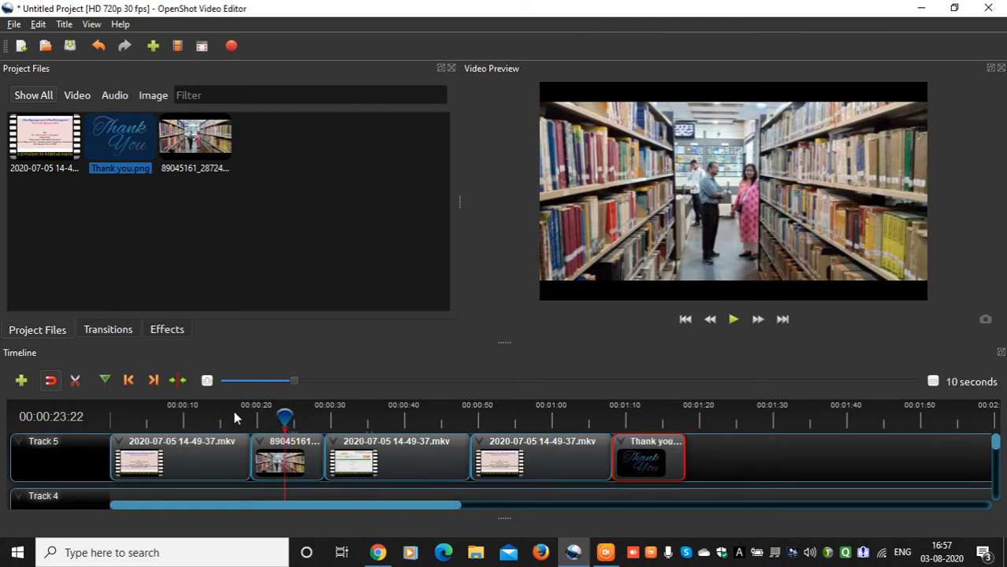
left_click(733, 321)
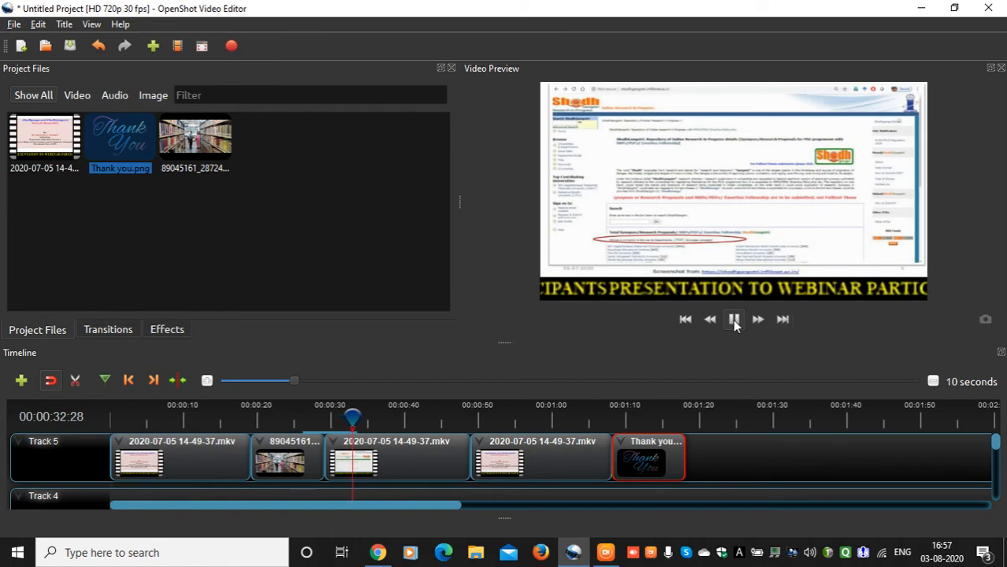
left_click(733, 319)
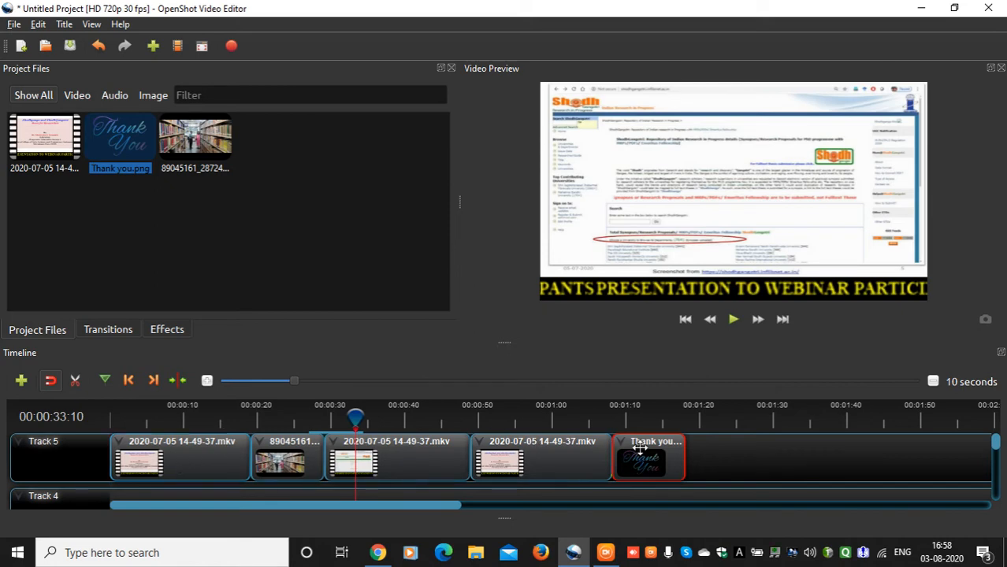
- Play the timeline from about 33 seconds into the copied video piece and pause at about 55 seconds
left_click(734, 319)
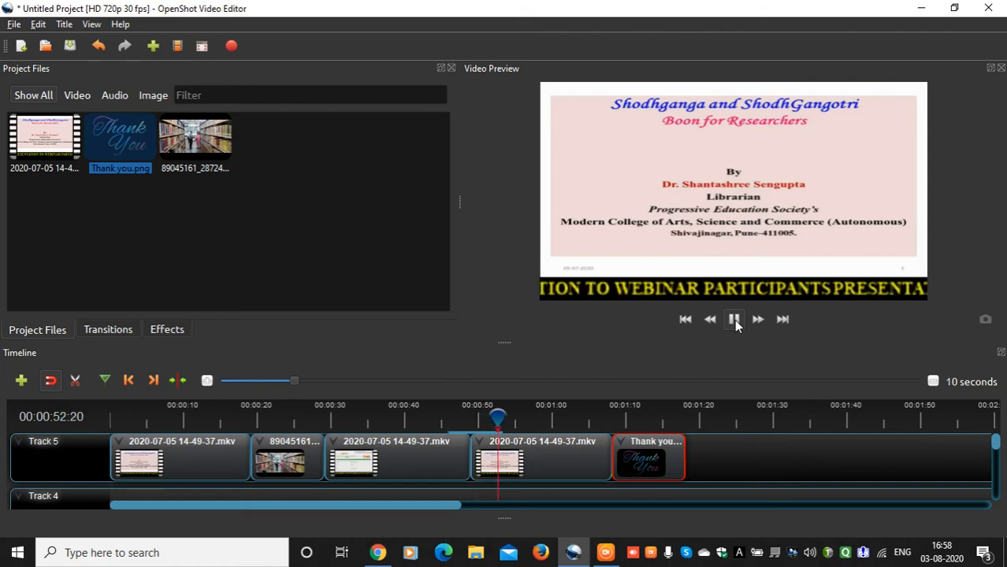
left_click(734, 319)
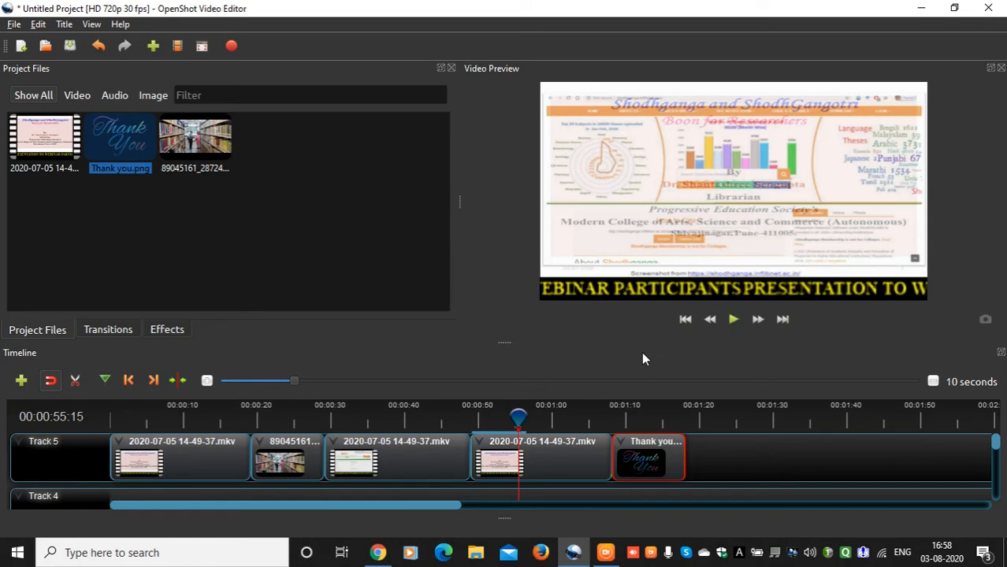
left_click(15, 24)
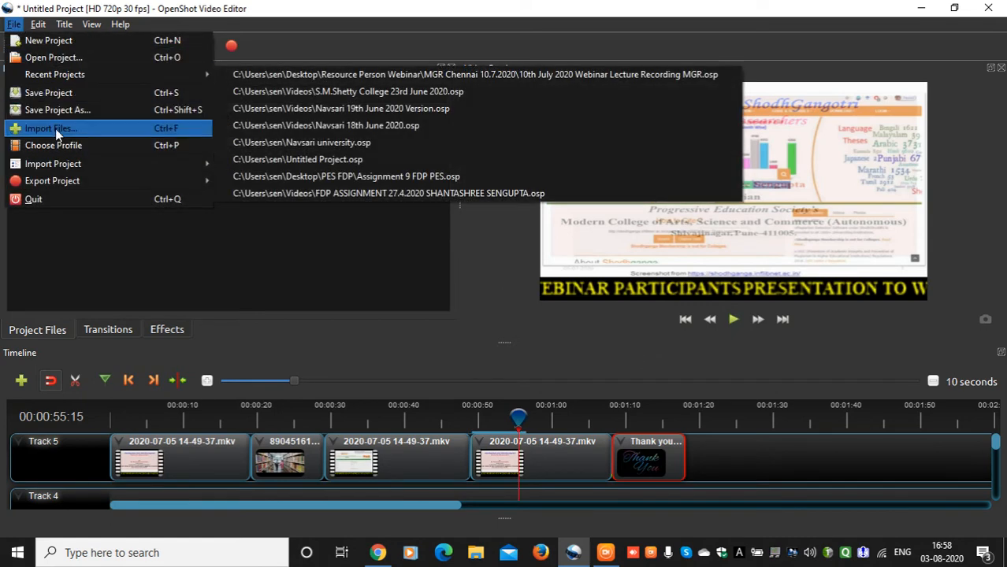
left_click(55, 129)
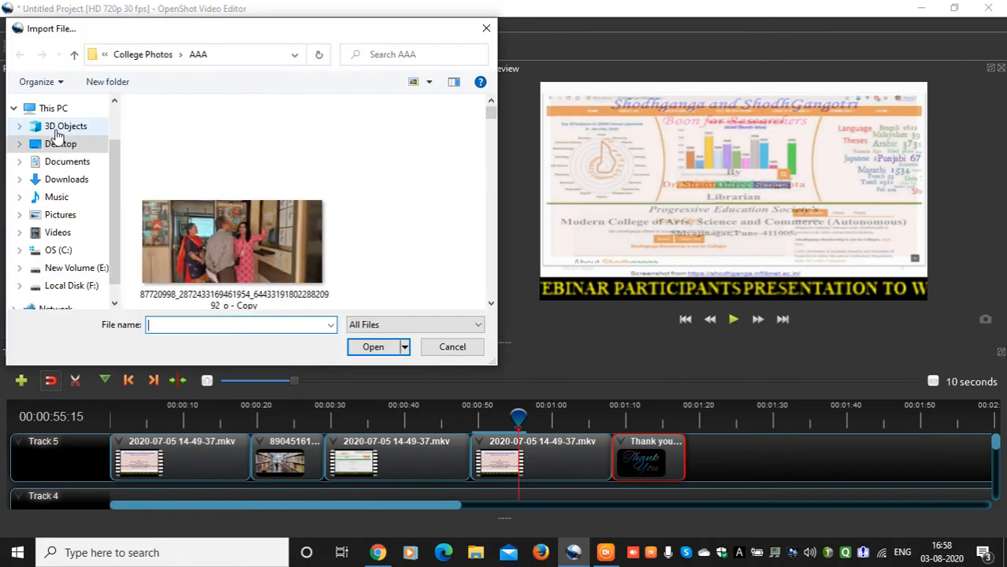
left_click(58, 232)
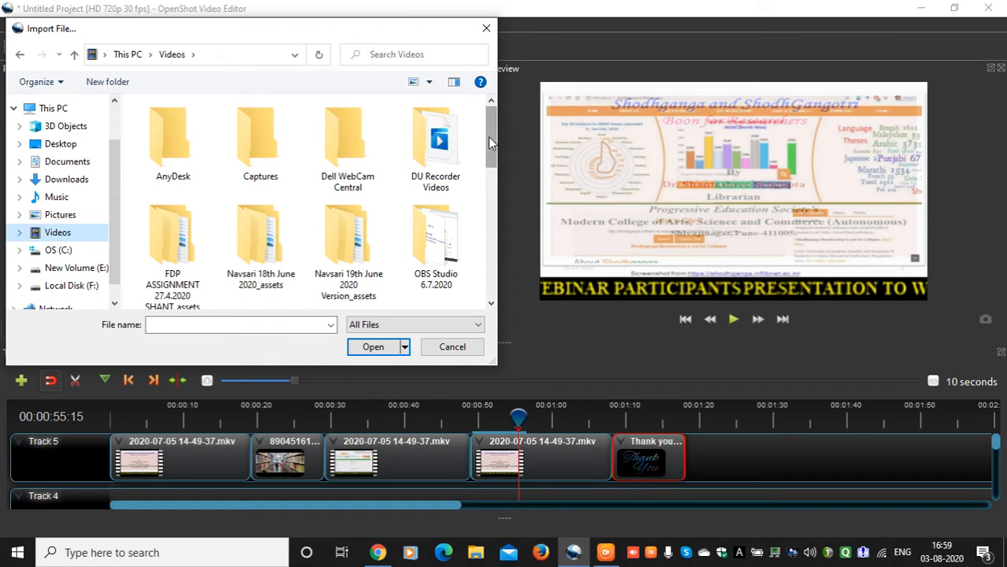
left_click_drag(488, 136, 489, 212)
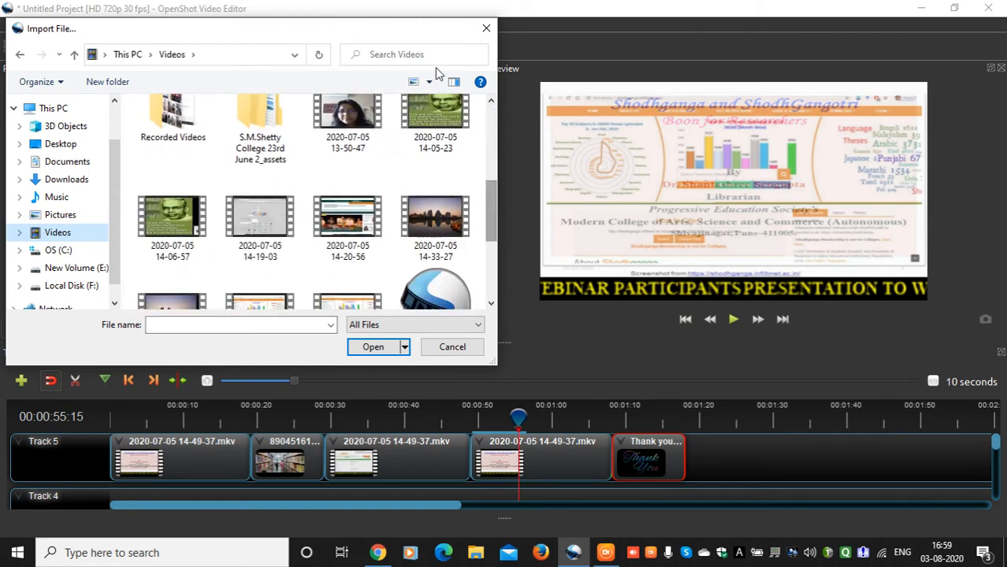
left_click(439, 111)
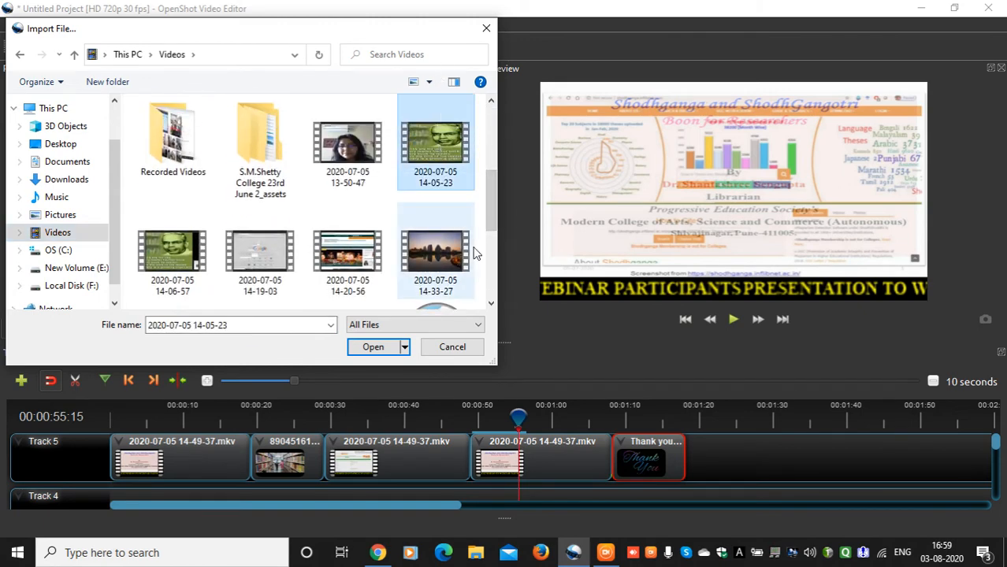
left_click(374, 348)
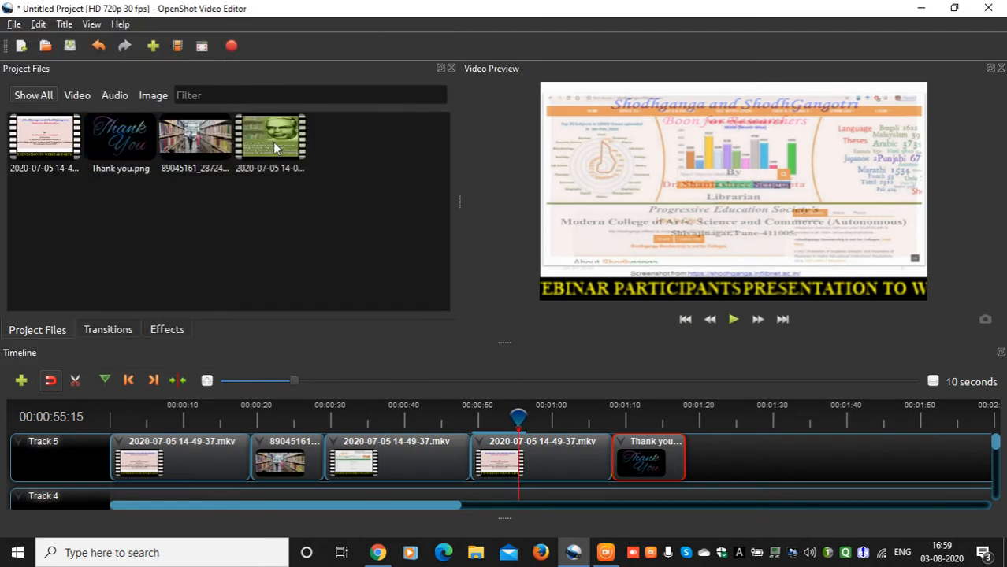
left_click_drag(270, 139, 730, 453)
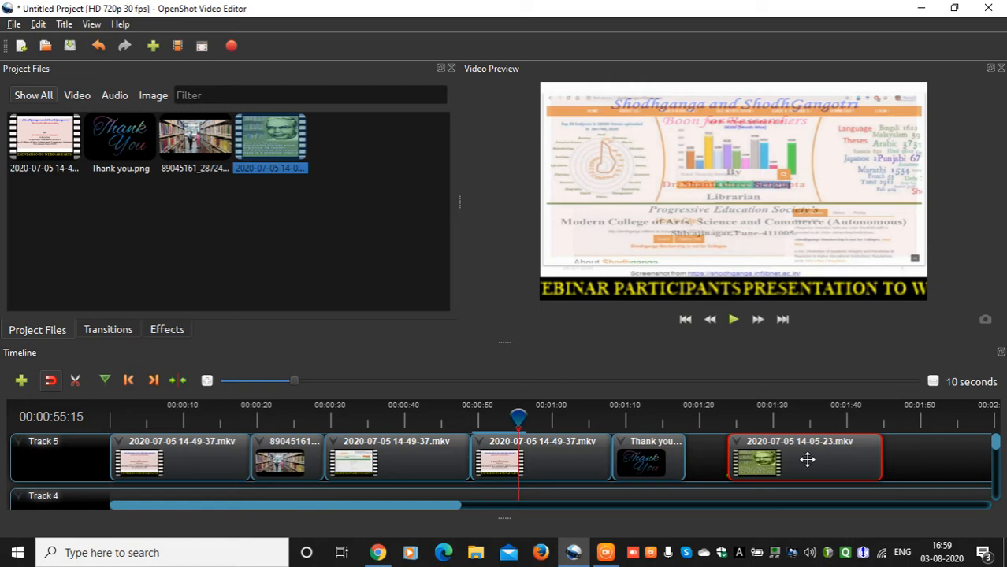
left_click_drag(807, 459, 770, 458)
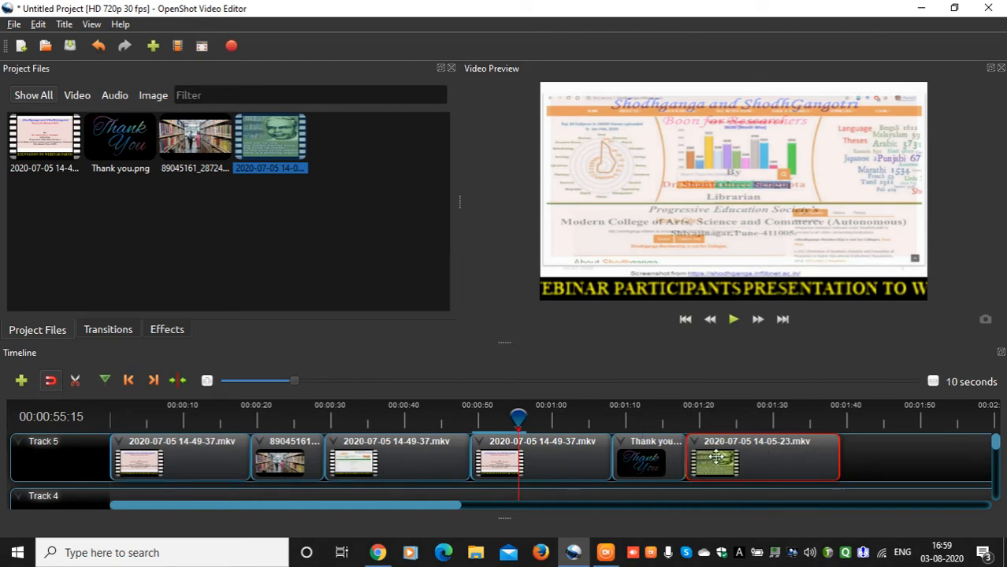
- Play the timeline from about 1 minute 5 seconds through the Thank you image to the end of the last clip
left_click_drag(517, 417, 613, 419)
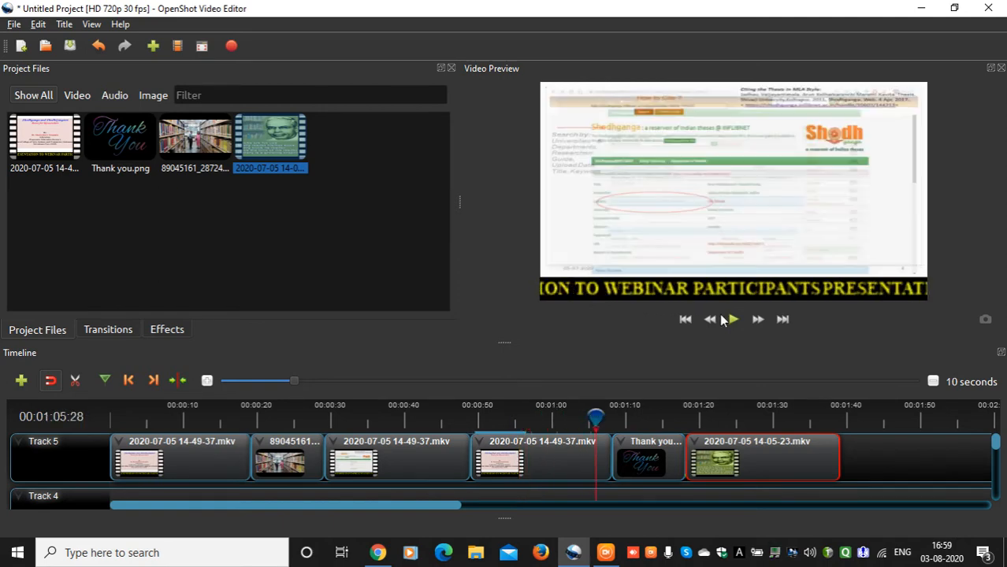
left_click(732, 319)
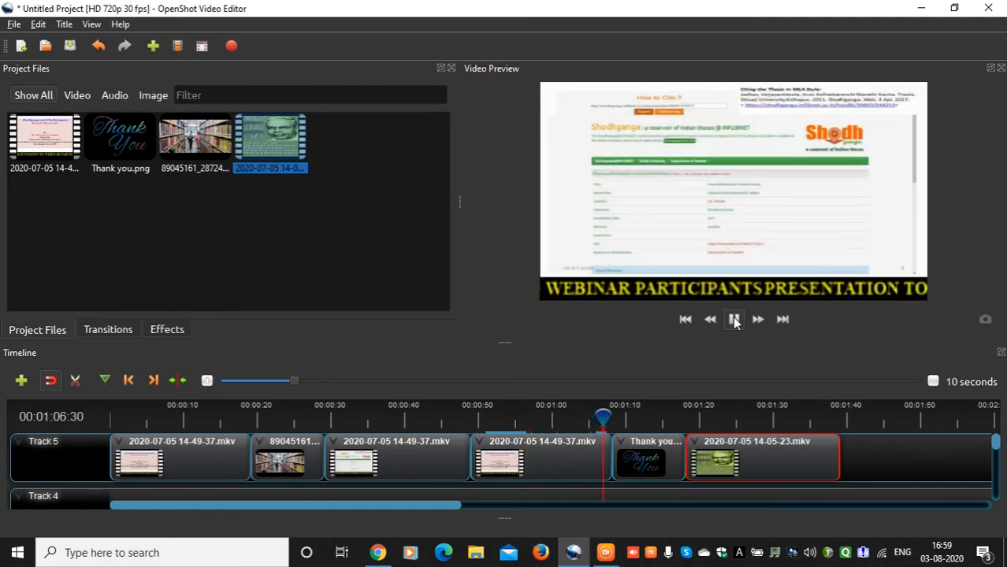
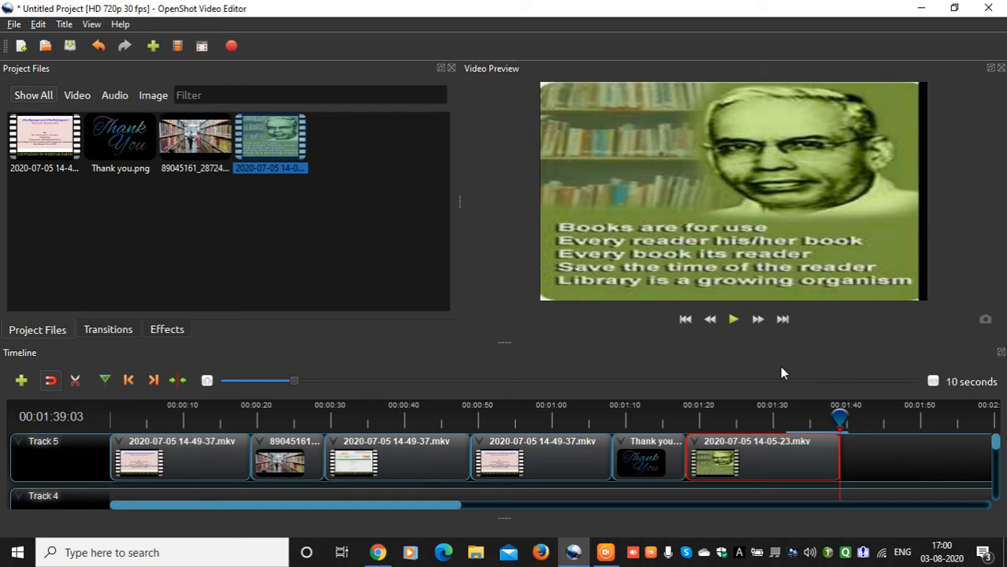
- Filter the project files to audio and to video, and show all files again
left_click(116, 96)
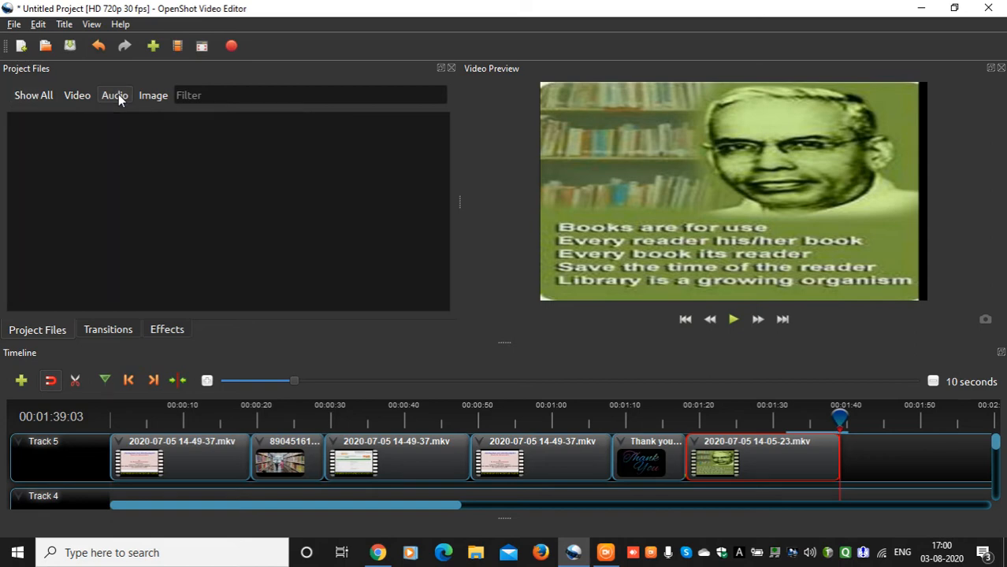
left_click(75, 95)
left_click(48, 94)
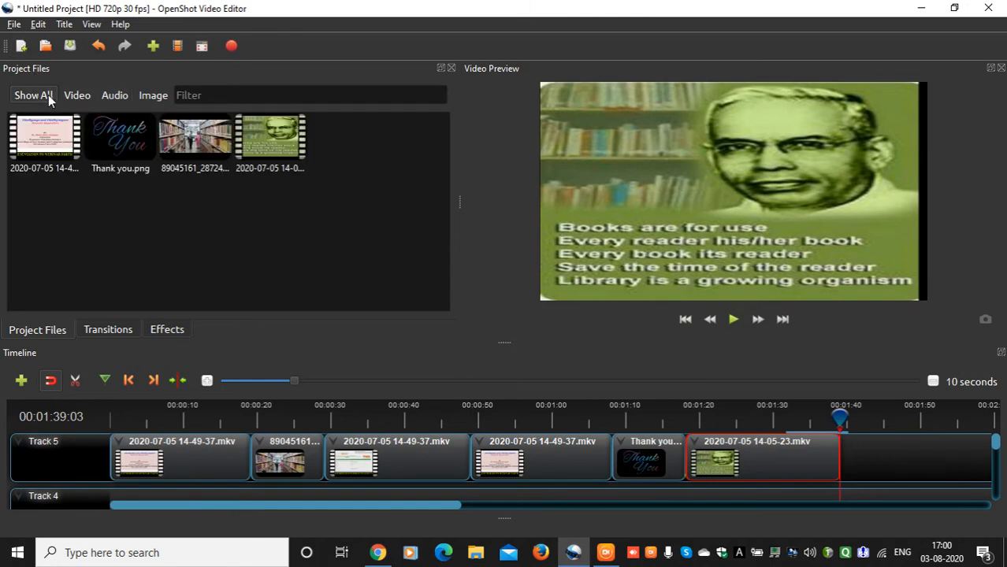
- Try to import the Untitled playlist file from the Playlists folder in Music
left_click(15, 25)
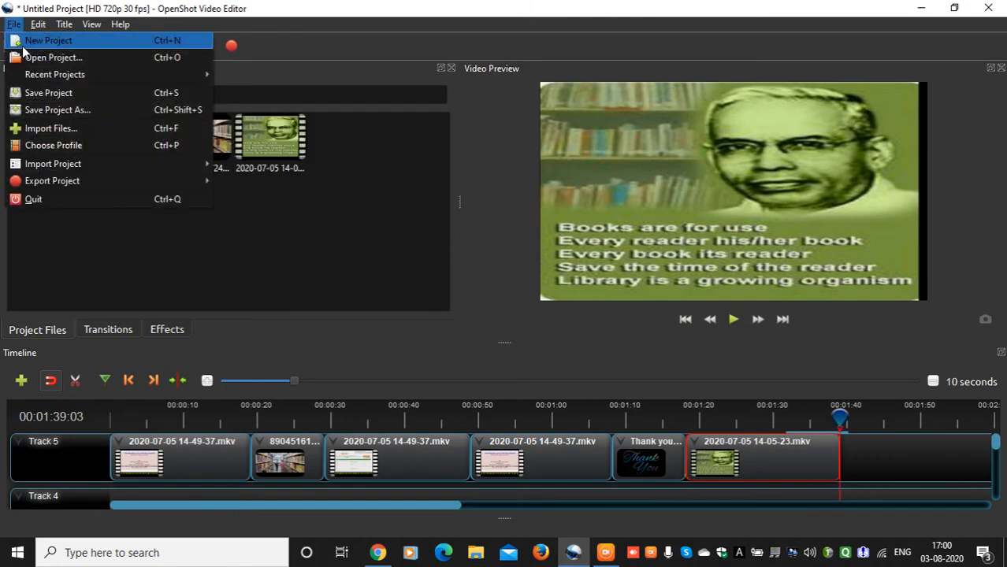
left_click(44, 127)
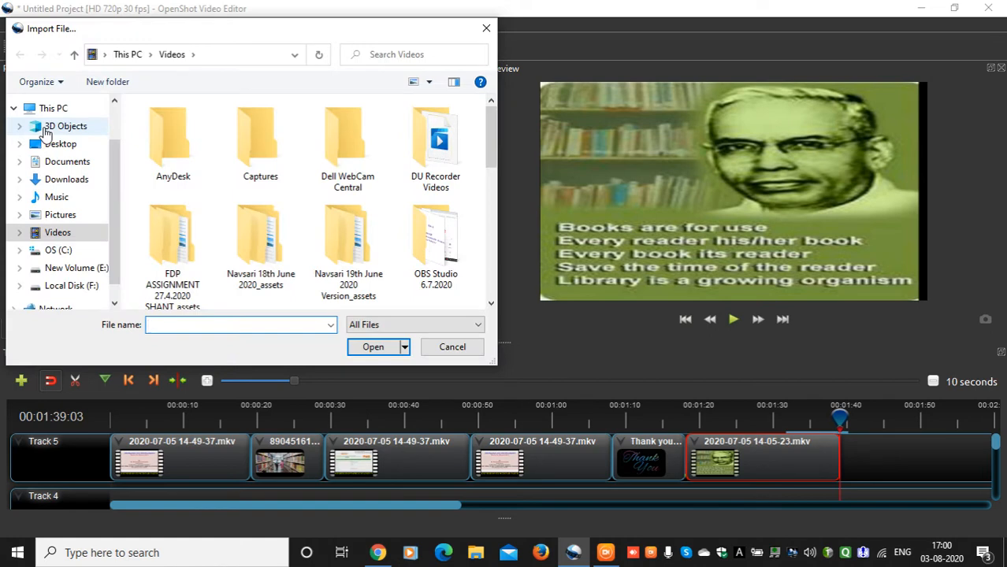
left_click(68, 200)
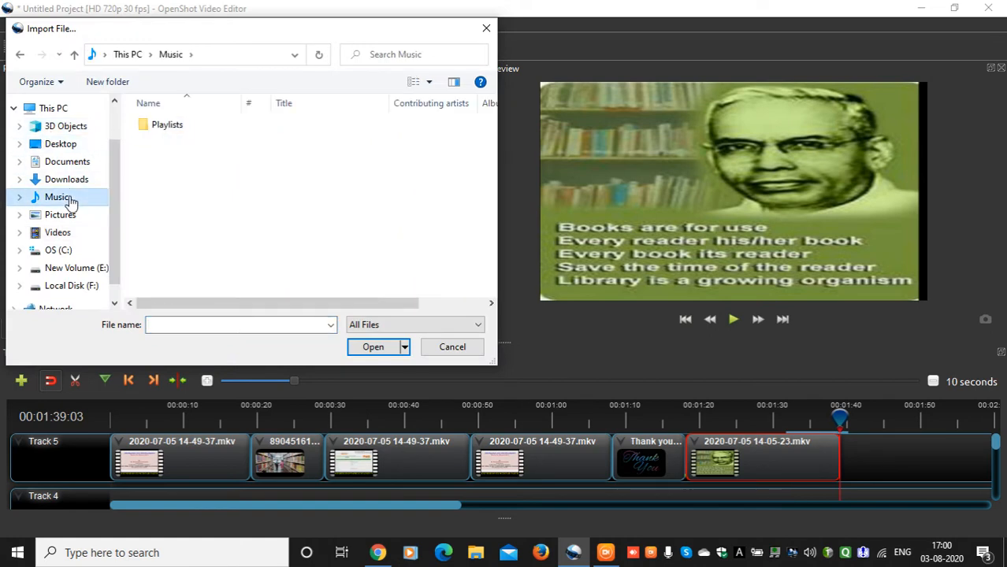
double_click(167, 126)
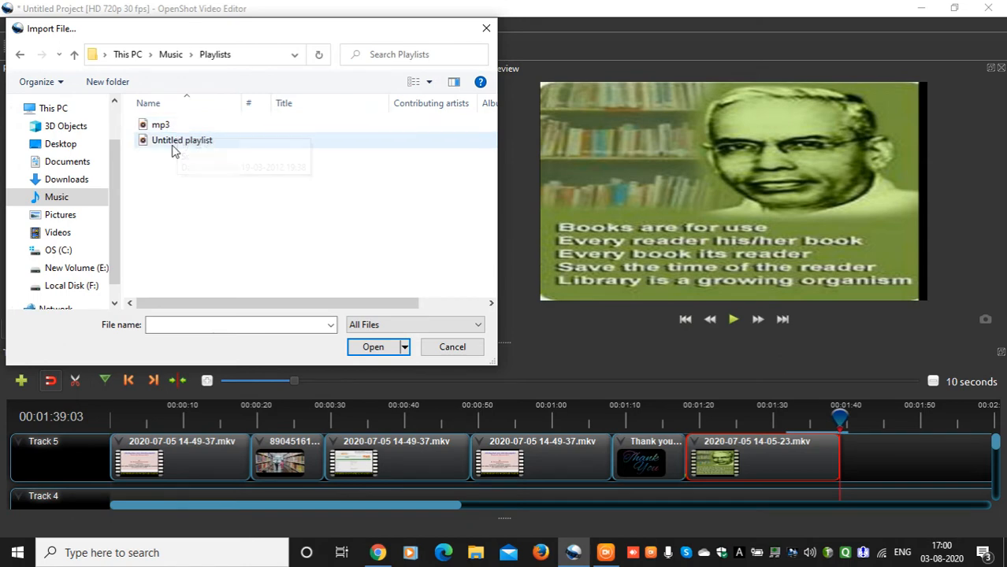
double_click(173, 142)
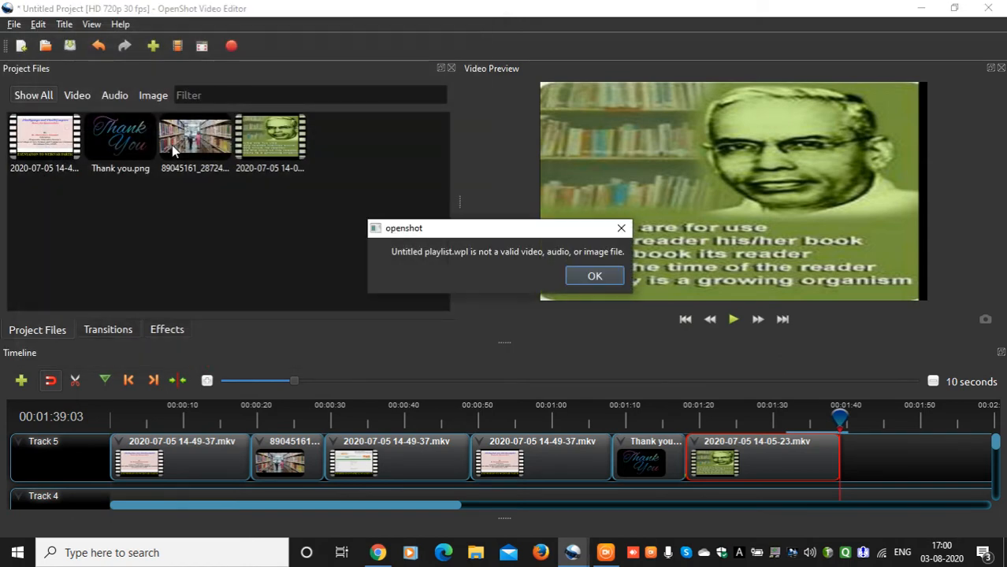
left_click(620, 229)
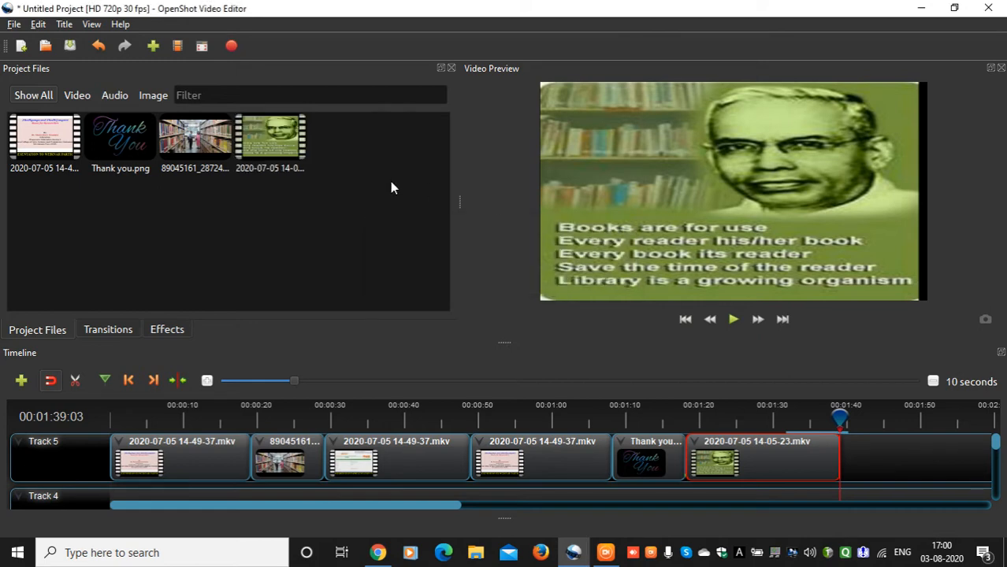
- Try to import the mp3 playlist file from the Playlists folder in Music
left_click(14, 24)
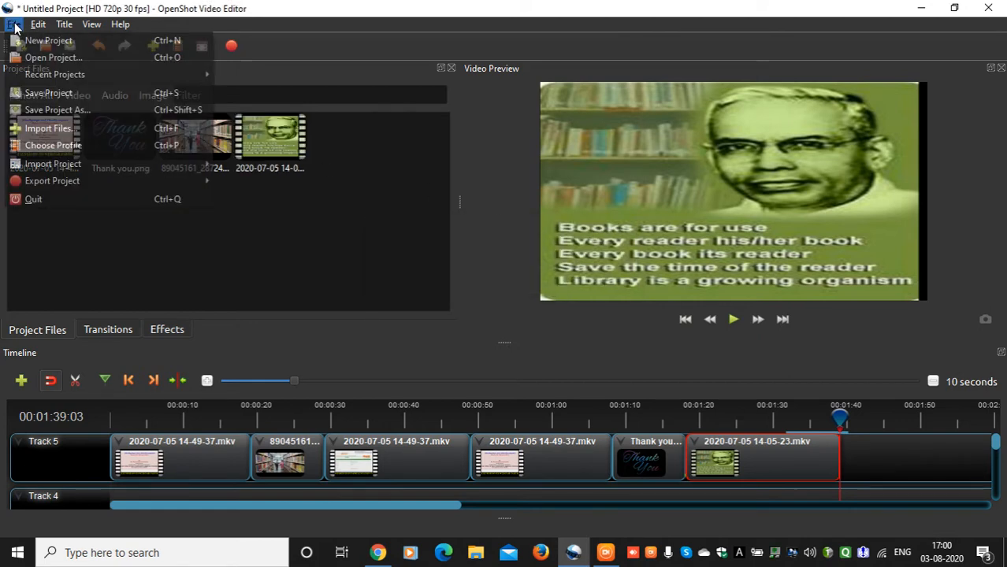
left_click(41, 125)
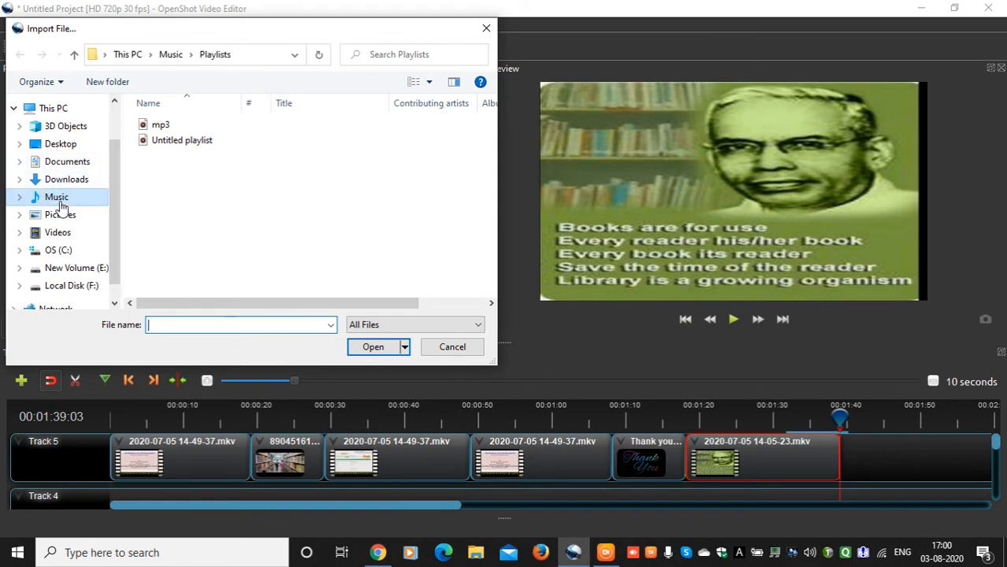
left_click(60, 204)
double_click(174, 130)
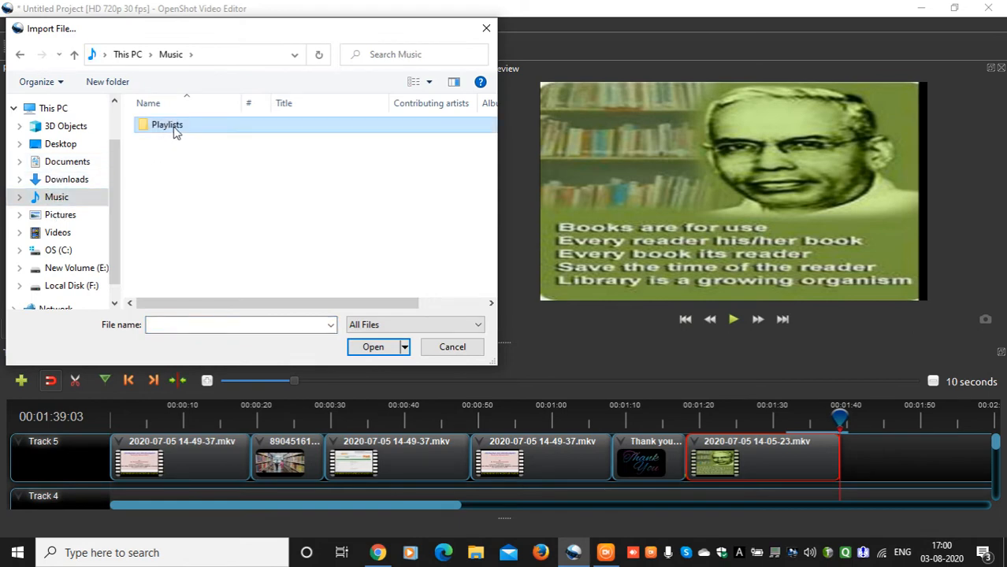
left_click(164, 131)
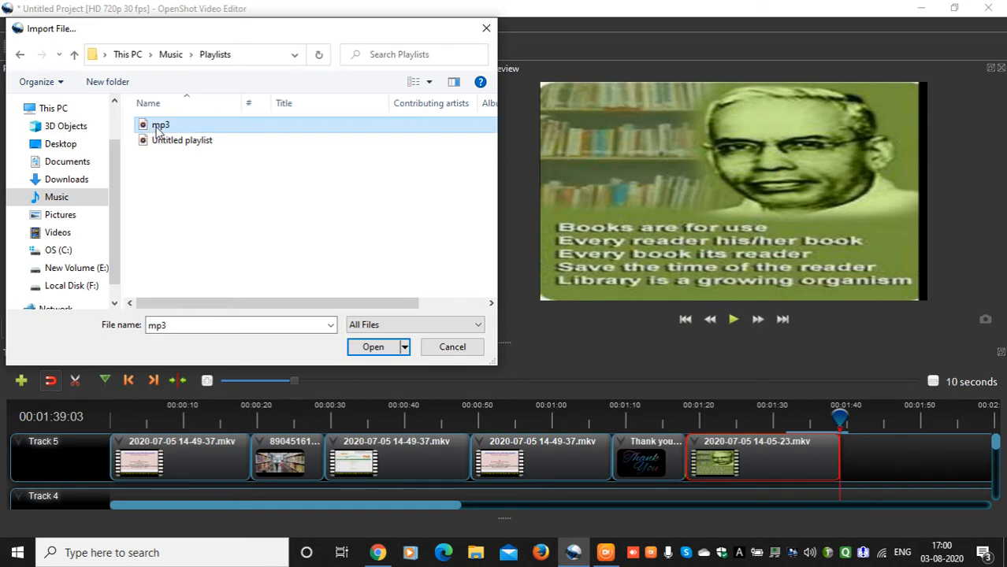
left_click(386, 355)
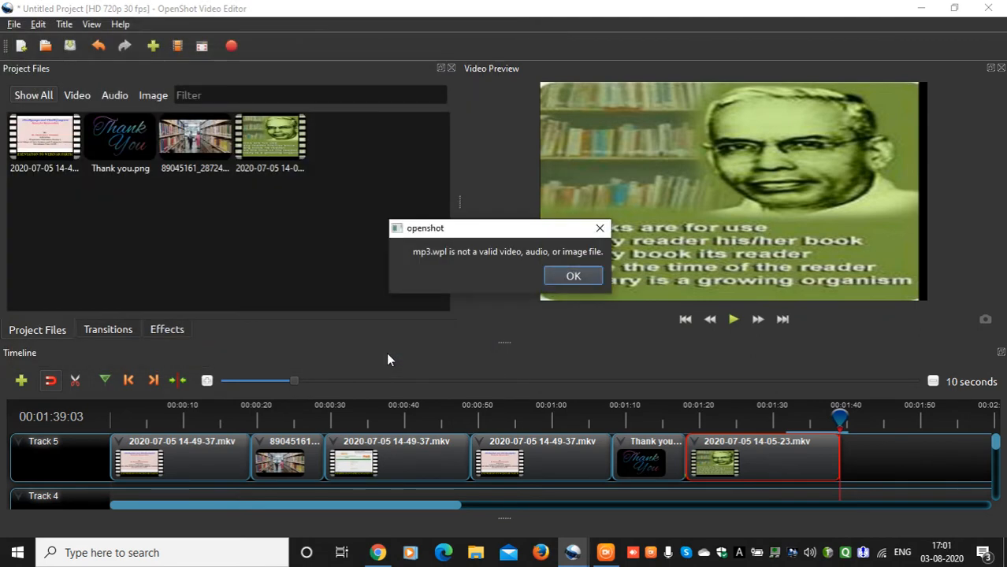
left_click(555, 275)
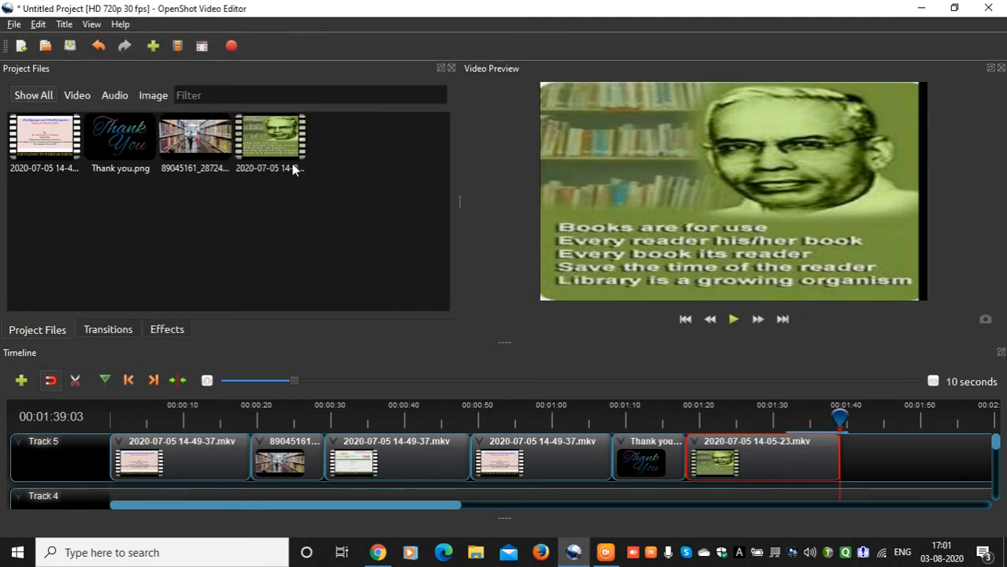
- Search the Desktop folder for "song" and import the Whales Song audio file into the project
left_click(15, 26)
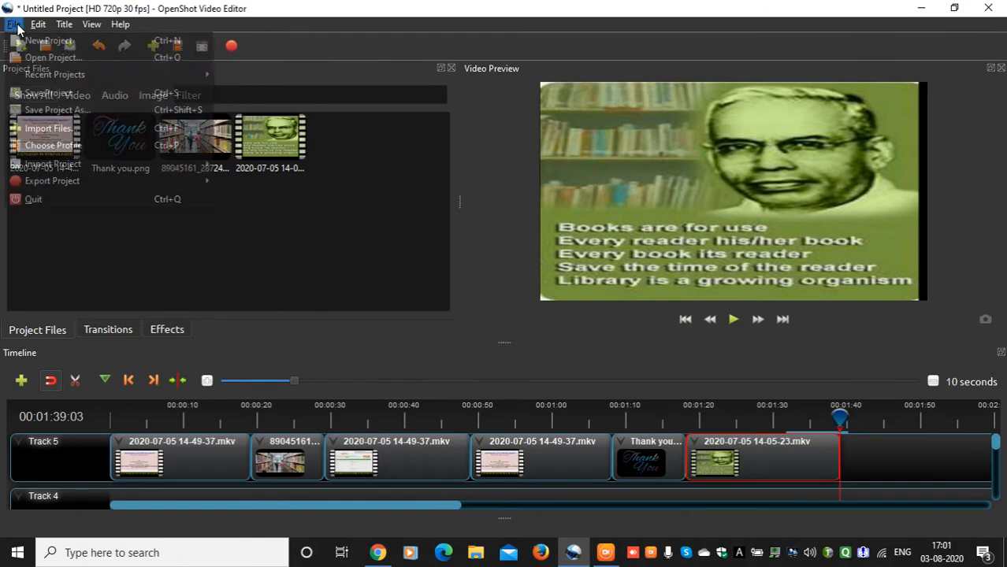
left_click(48, 126)
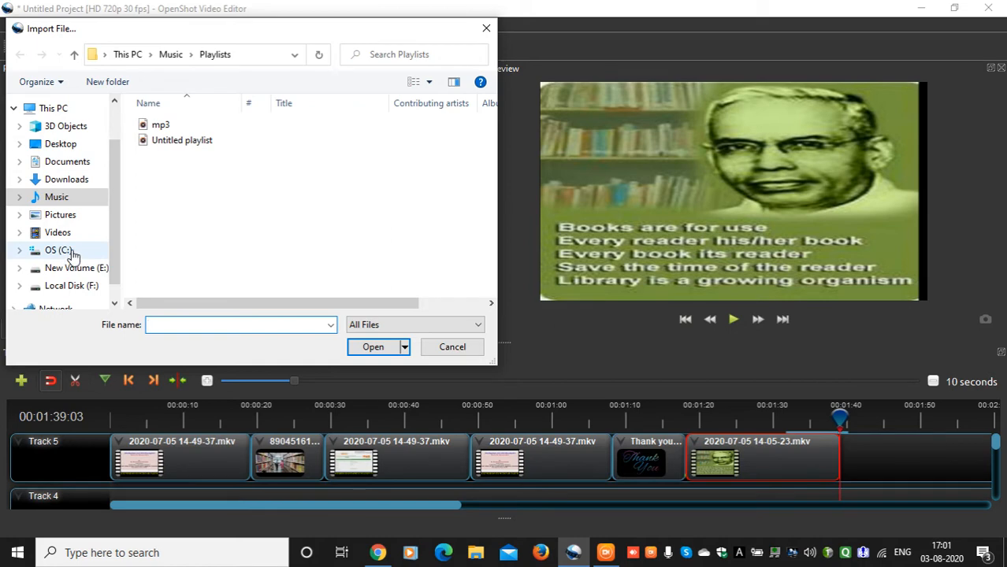
left_click(70, 108)
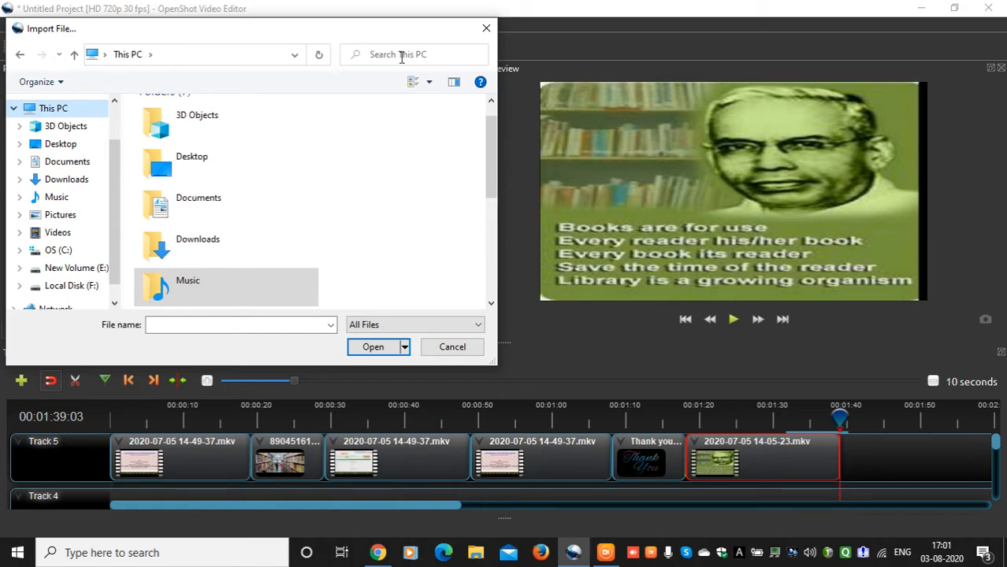
left_click(210, 166)
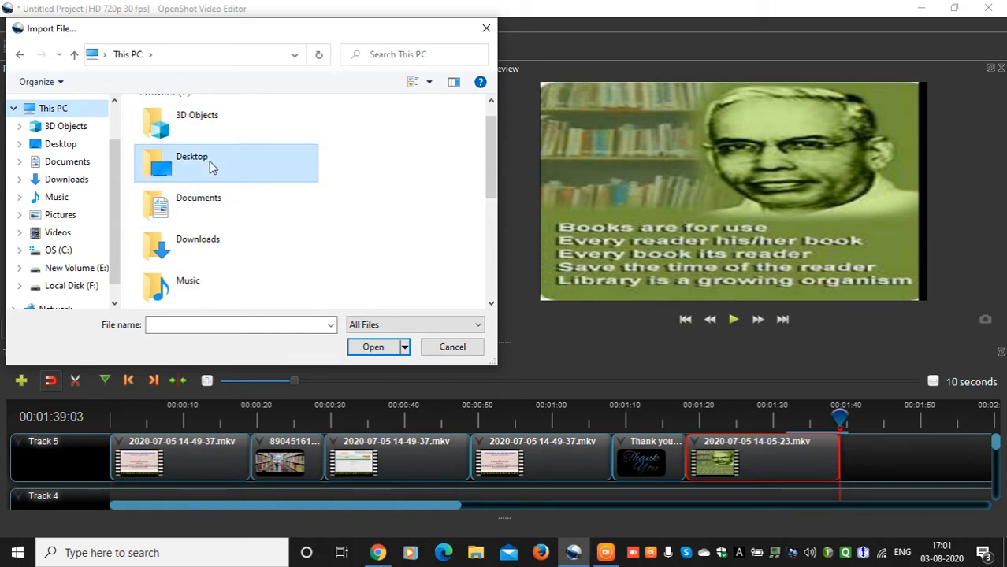
double_click(210, 166)
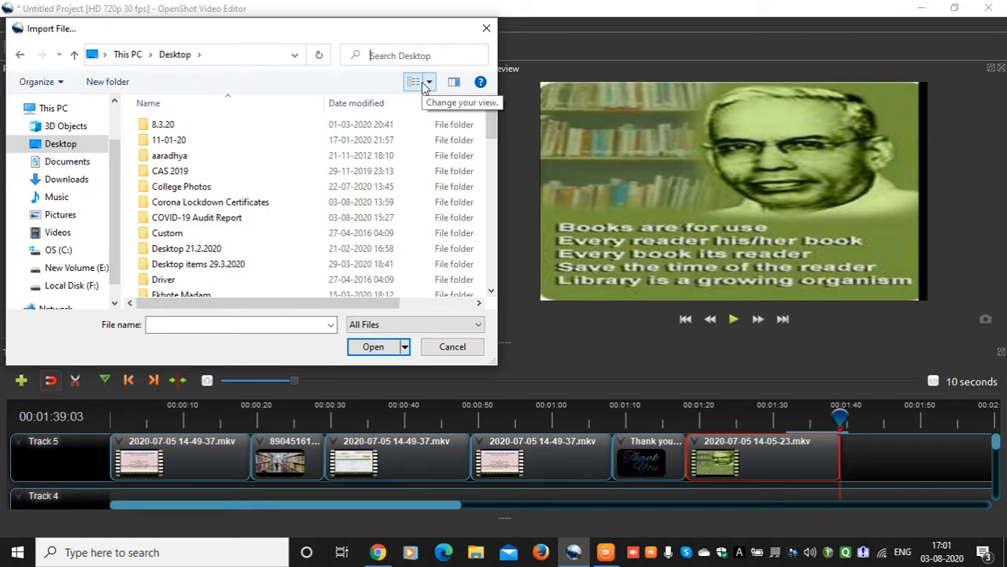
type("song")
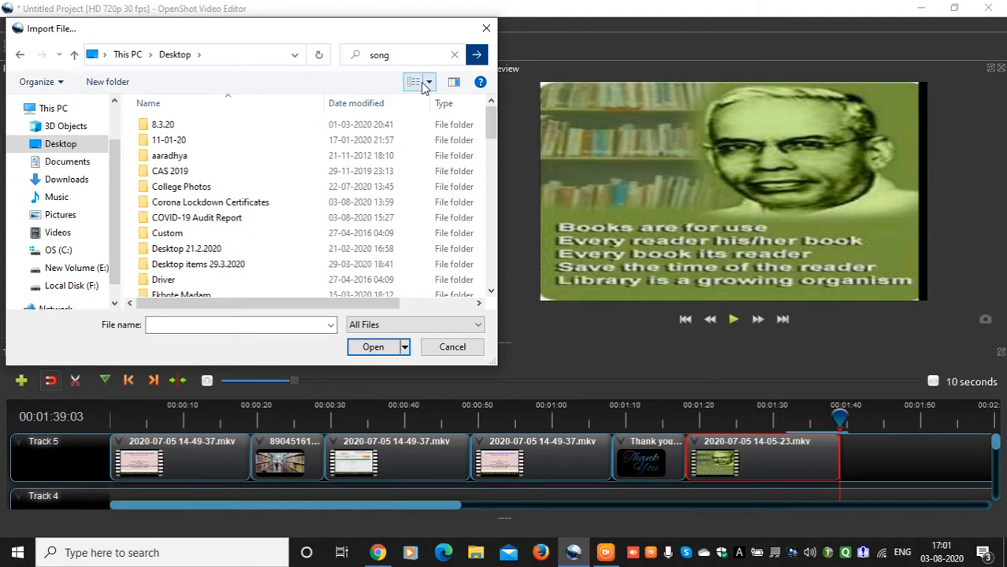
key("Tab")
left_click(477, 55)
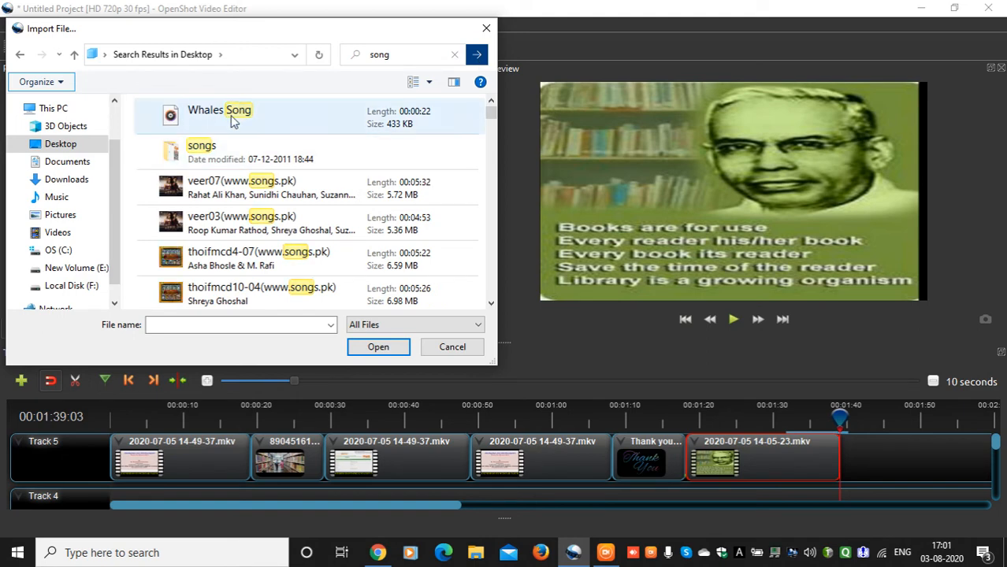
left_click(268, 123)
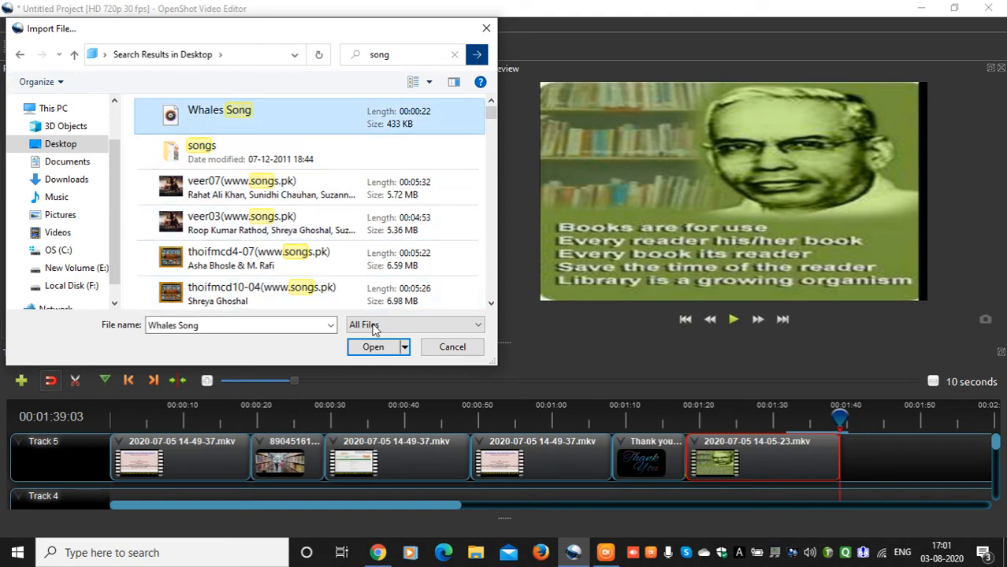
left_click(385, 348)
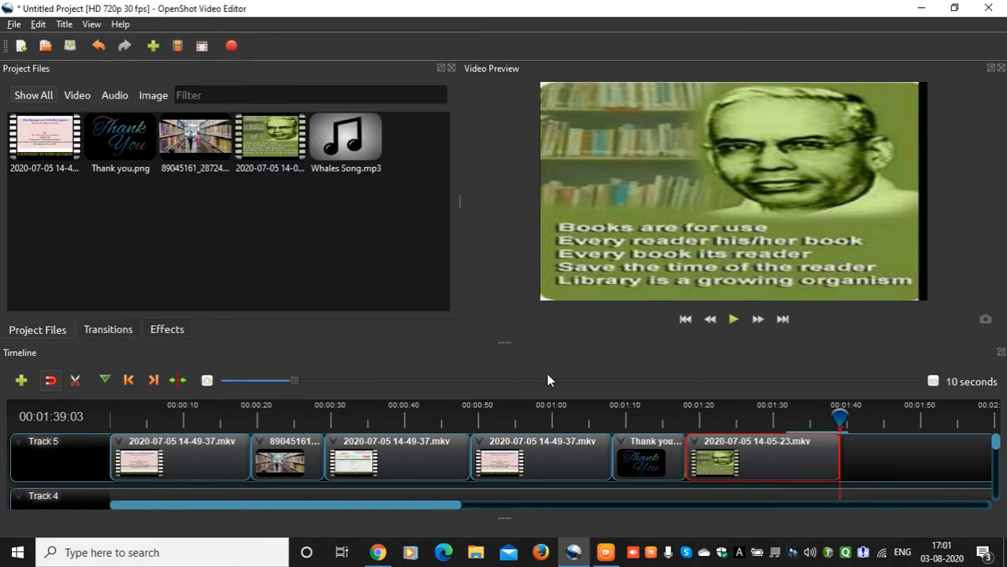
- Place Whales Song.mp3 after the last clip on Track 5 and play the timeline from about 1 minute 34 seconds into the audio
left_click_drag(839, 416, 804, 418)
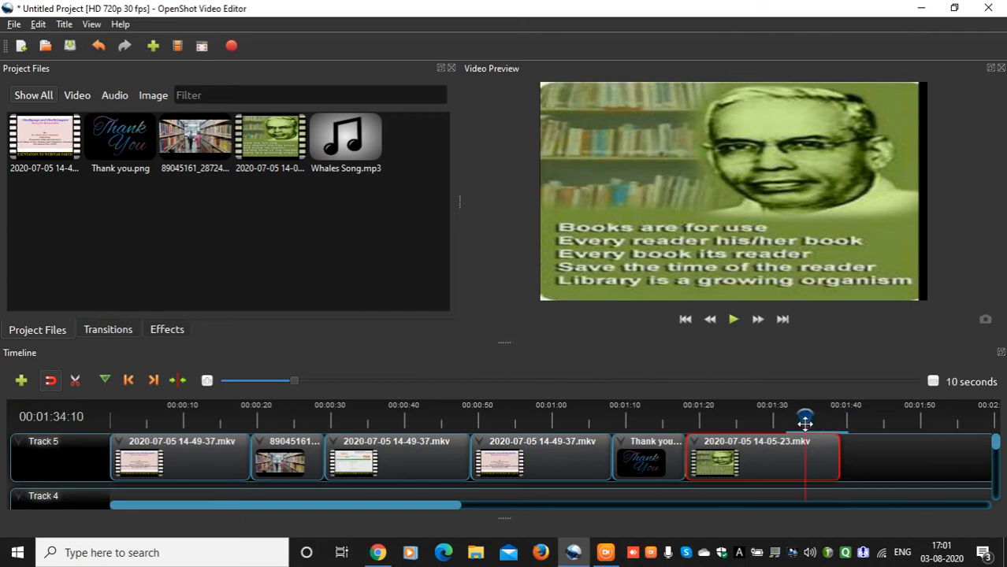
left_click_drag(345, 138, 887, 451)
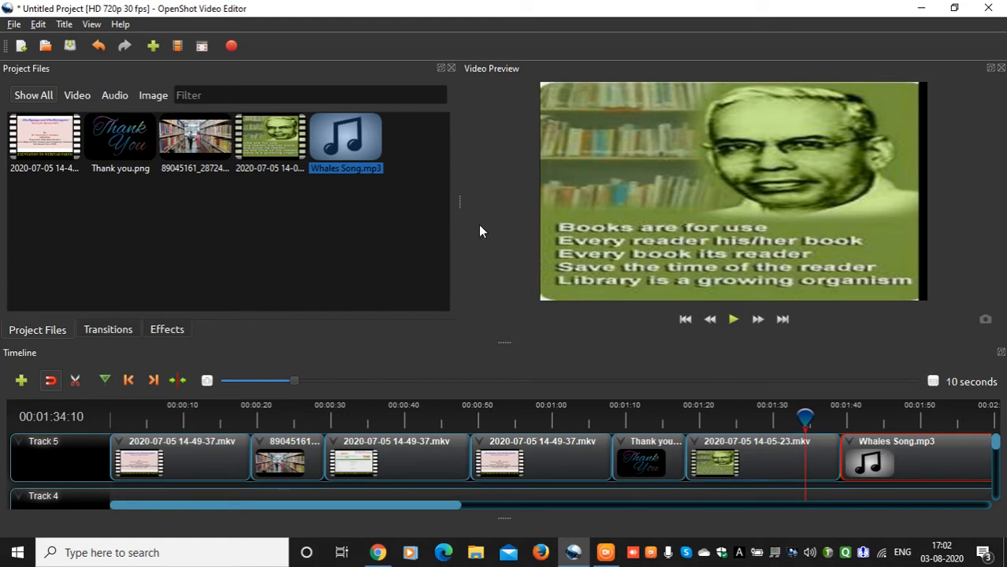
left_click(734, 319)
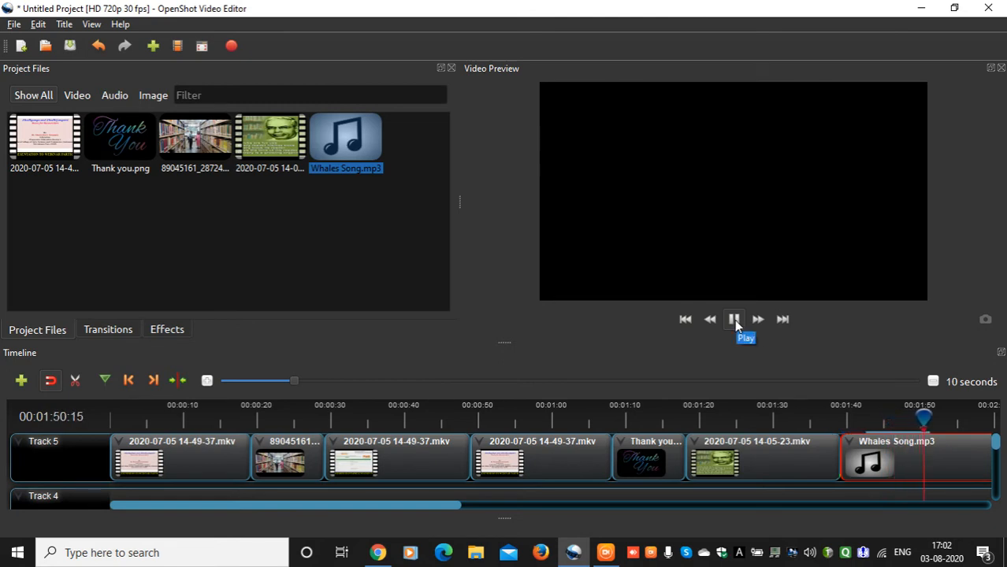
left_click(734, 320)
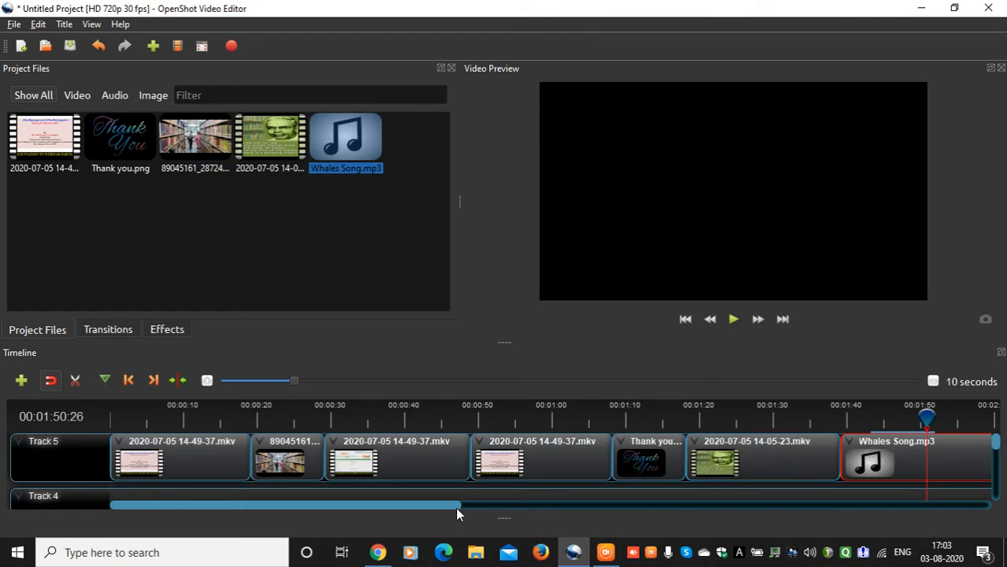
- Copy the Thank you image clip and place the copy on Track 5 directly after the Whales Song.mp3 clip
left_click_drag(455, 514, 534, 514)
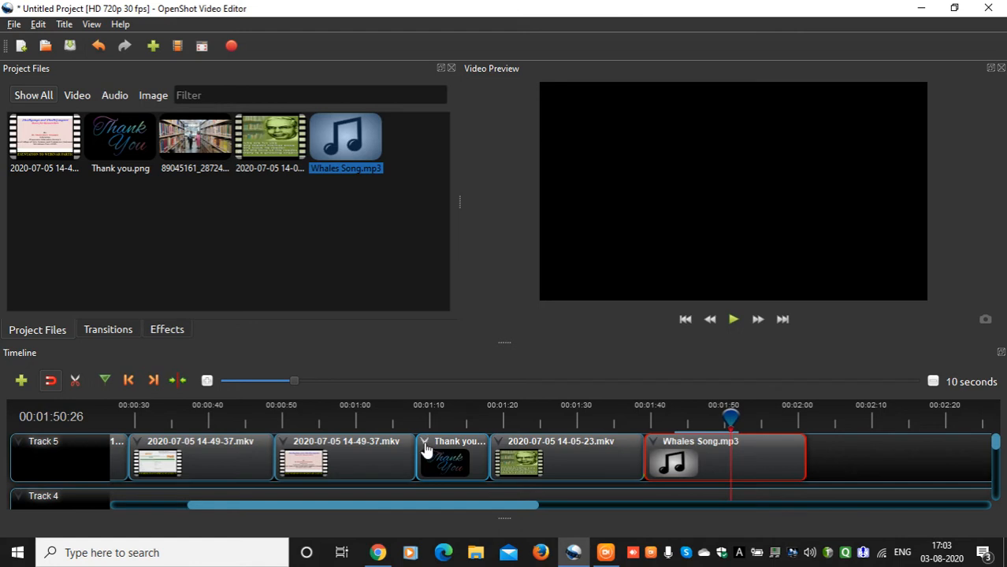
left_click(426, 449)
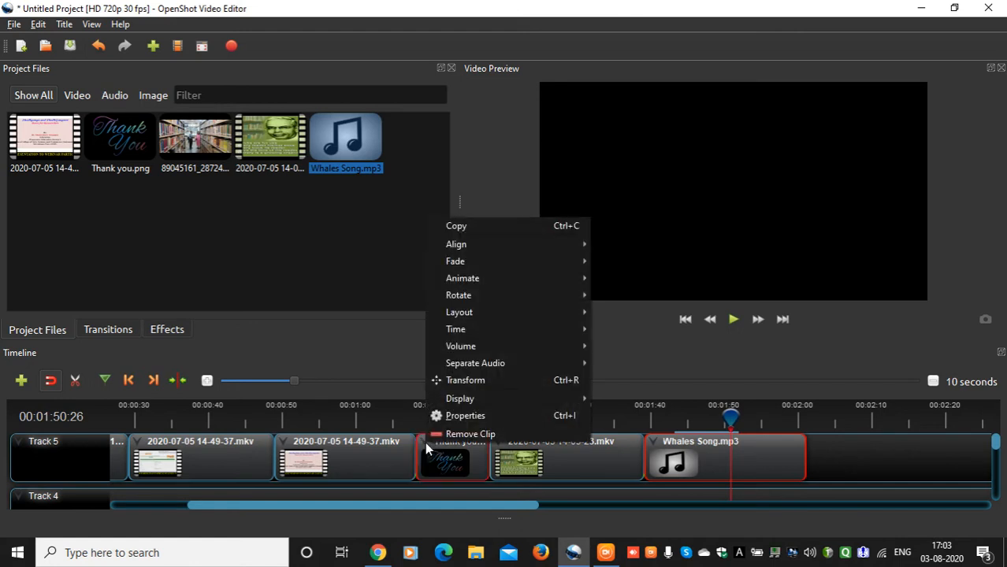
left_click(500, 227)
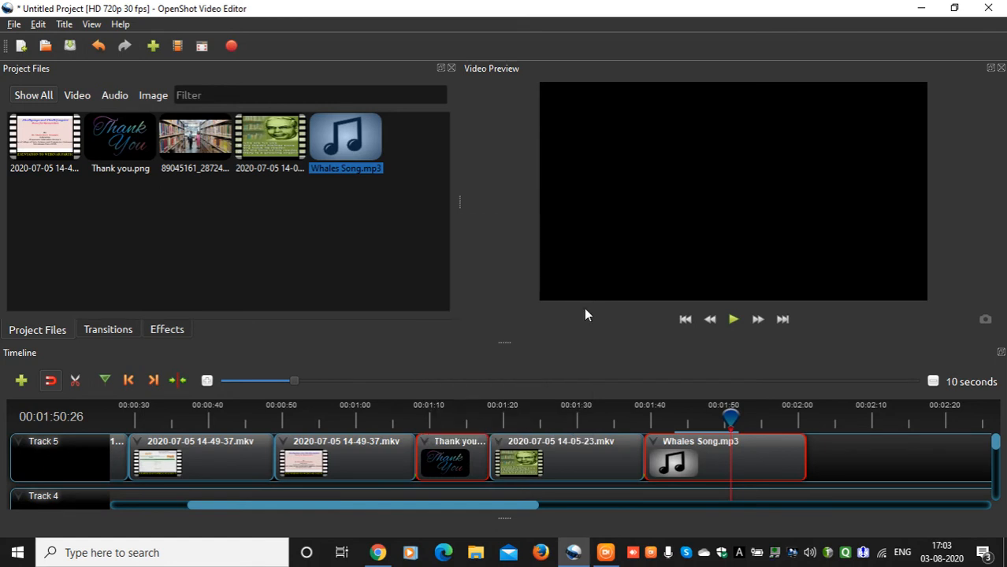
right_click(849, 455)
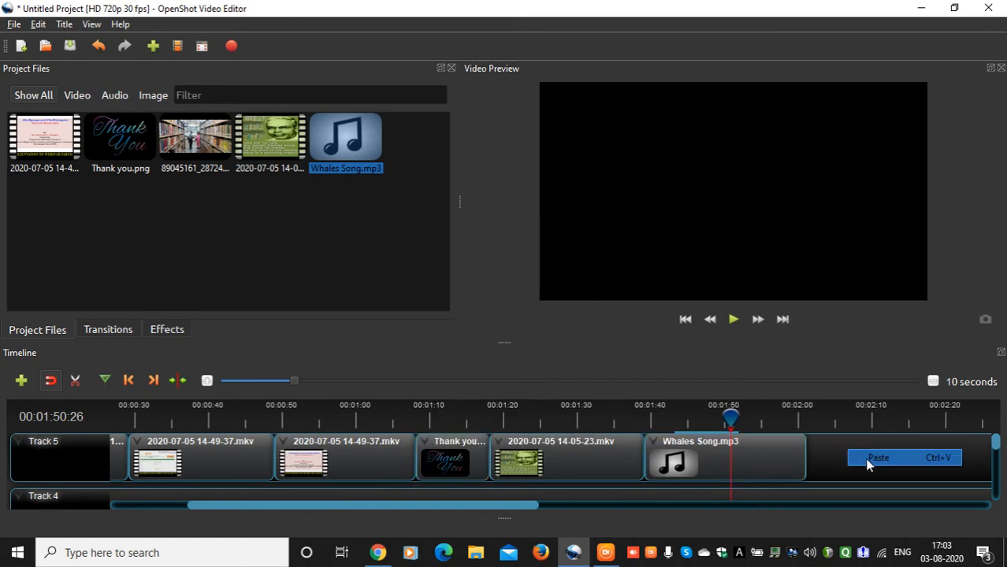
left_click(864, 458)
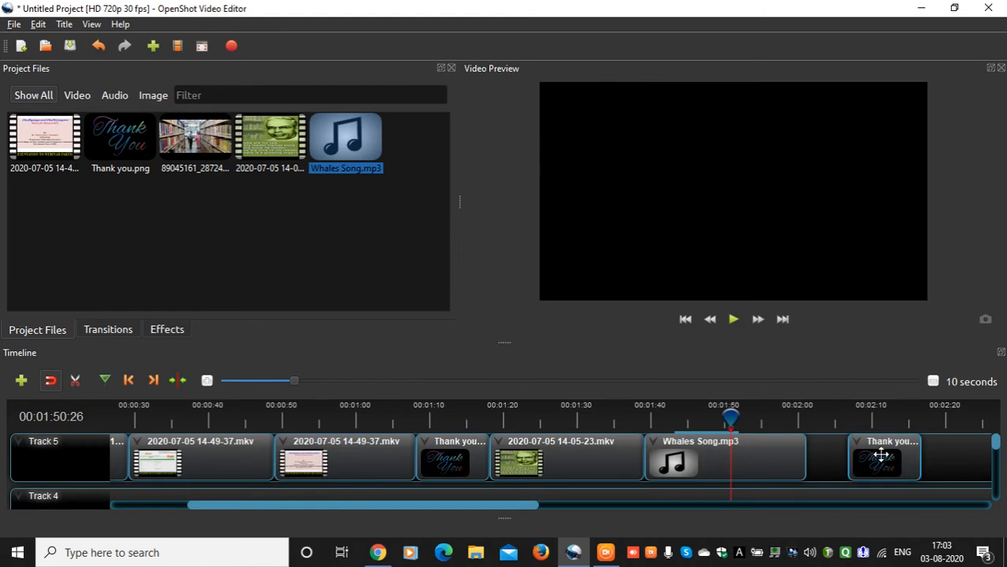
left_click_drag(880, 455, 840, 456)
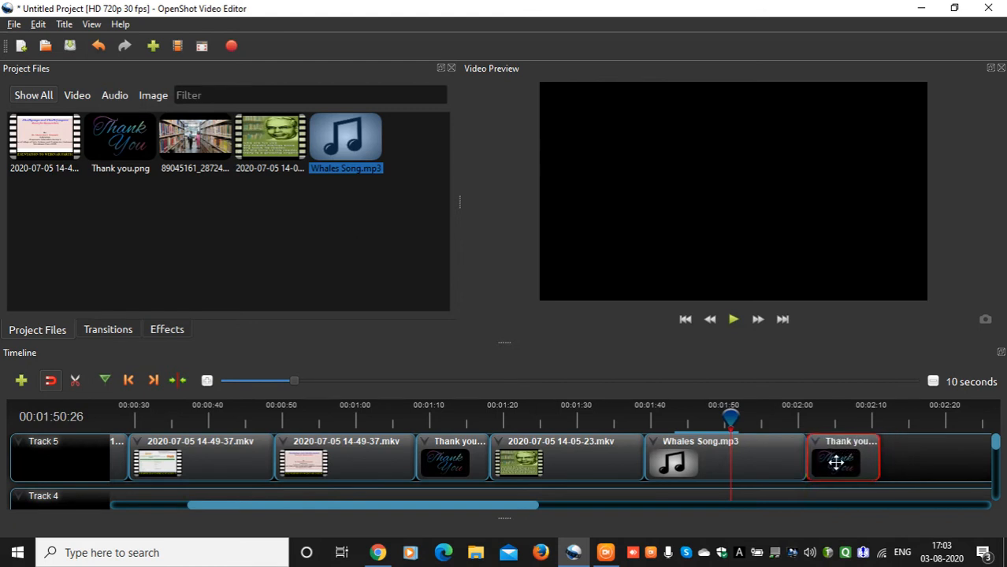
- Examine the clip options available for the Thank you image and for the first video clip on Track 5
left_click_drag(522, 505, 369, 505)
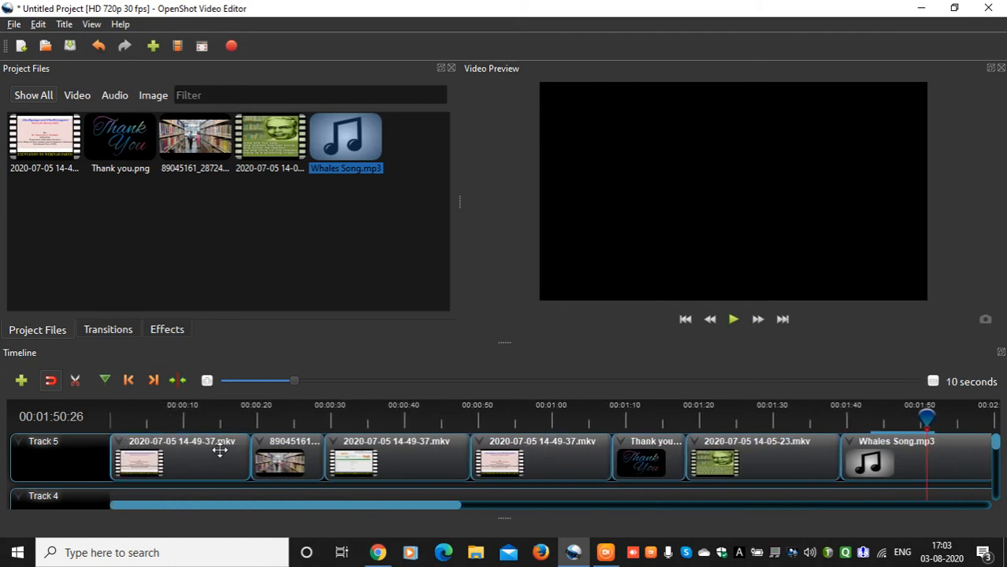
right_click(621, 446)
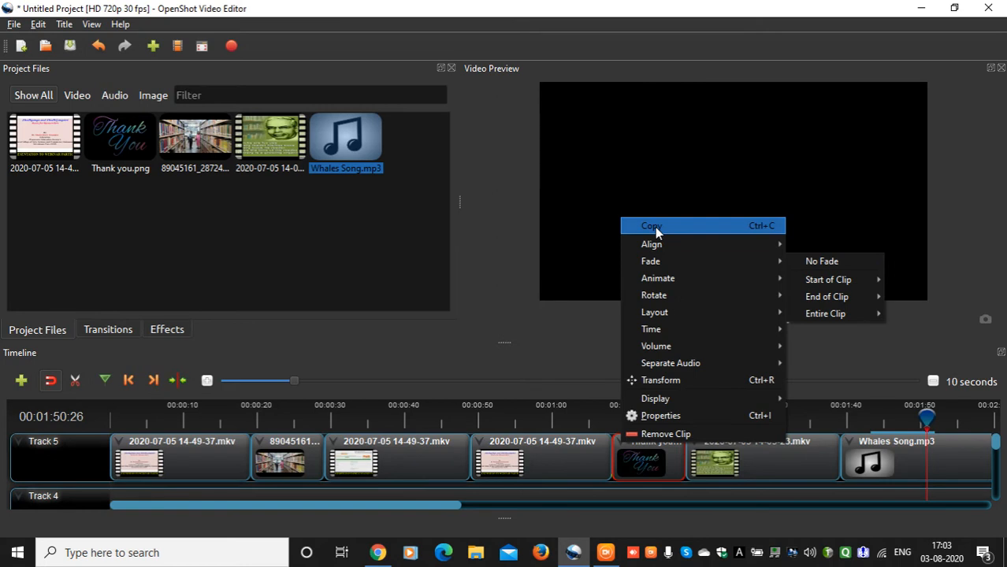
left_click(122, 451)
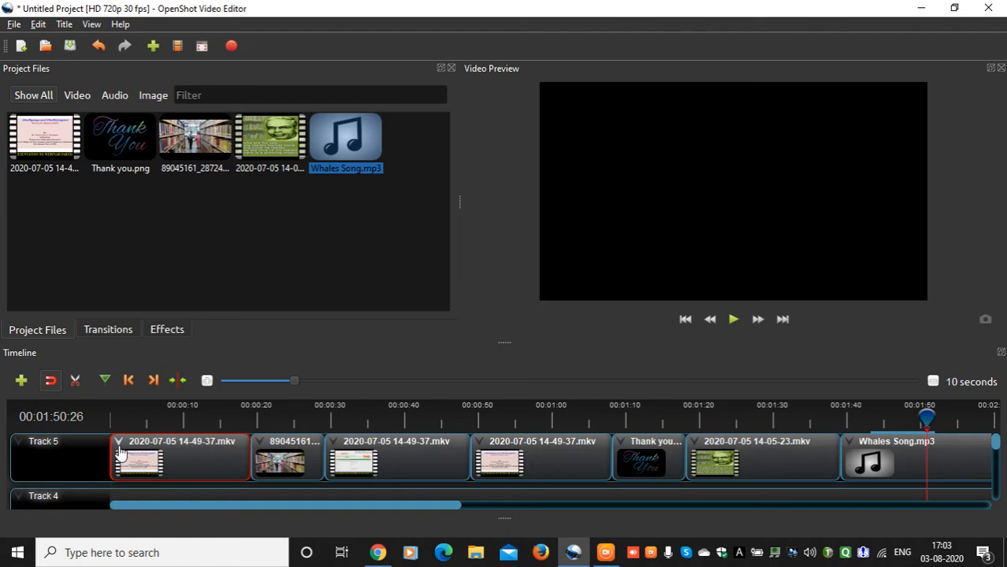
right_click(120, 452)
mouse_move(183, 245)
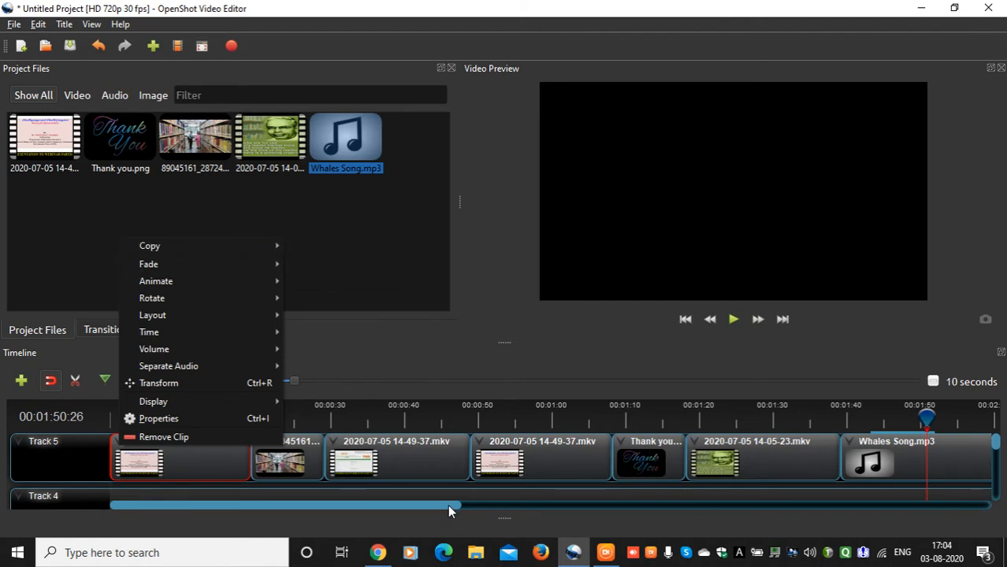
left_click(488, 183)
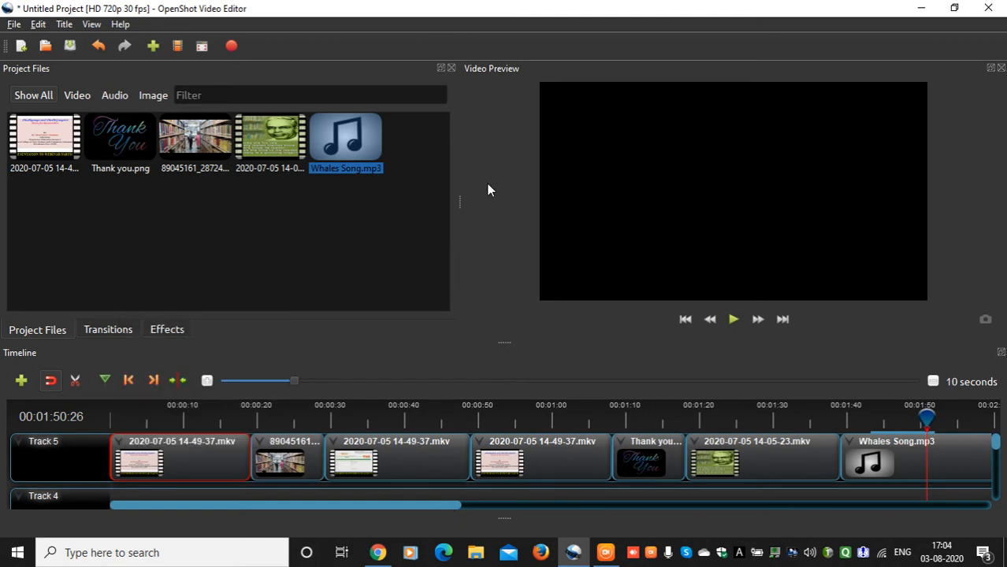
- View the animated title templates and close them without choosing one
left_click(64, 24)
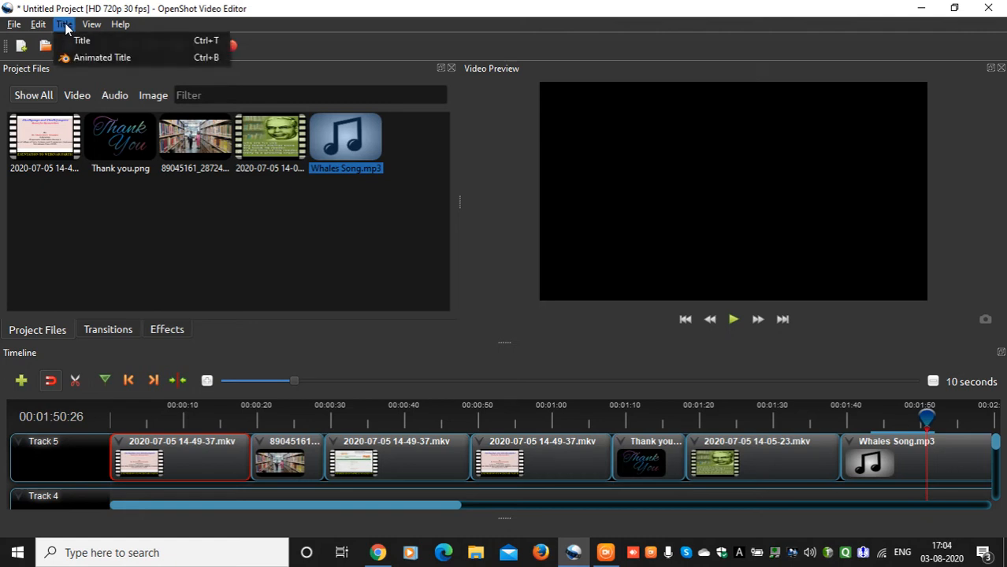
left_click(102, 56)
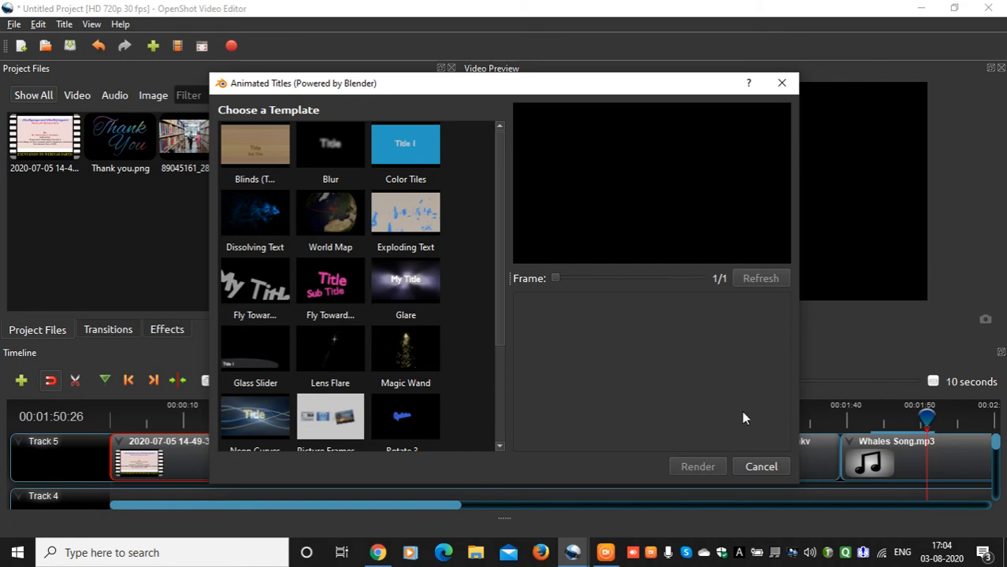
left_click(758, 468)
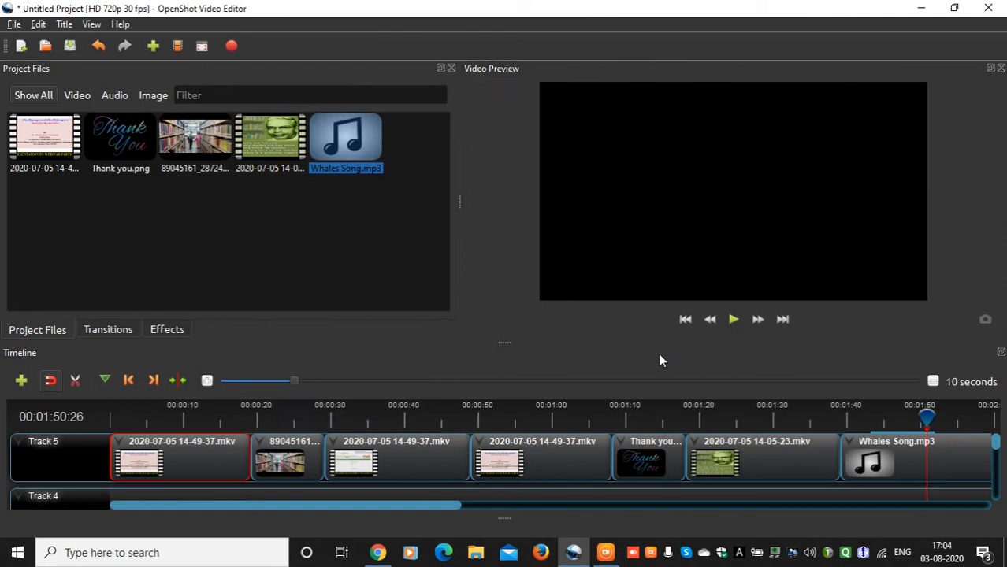
- Open the static title templates and preview the Film rating 1, Film rating 2 and Flames designs
left_click(67, 24)
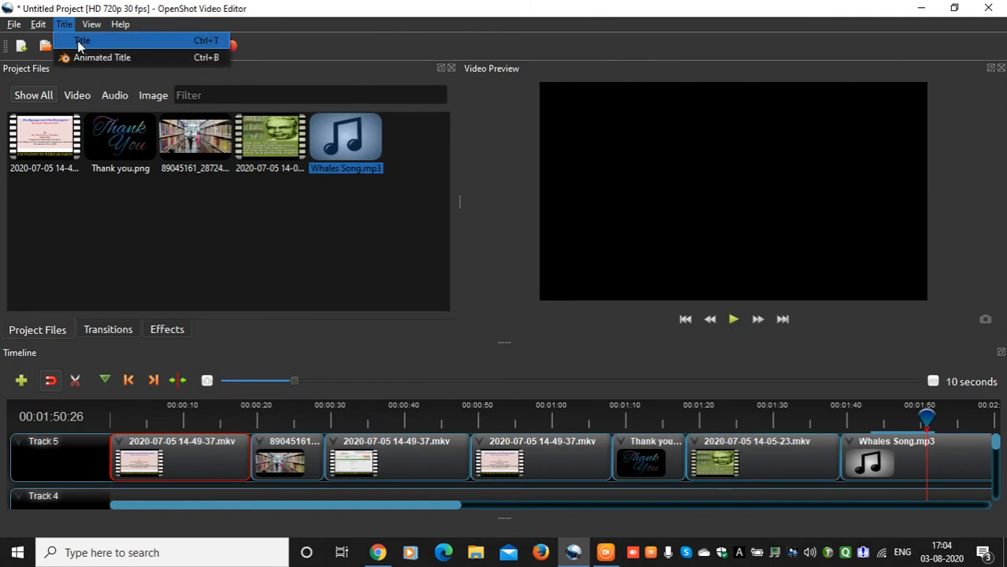
left_click(78, 45)
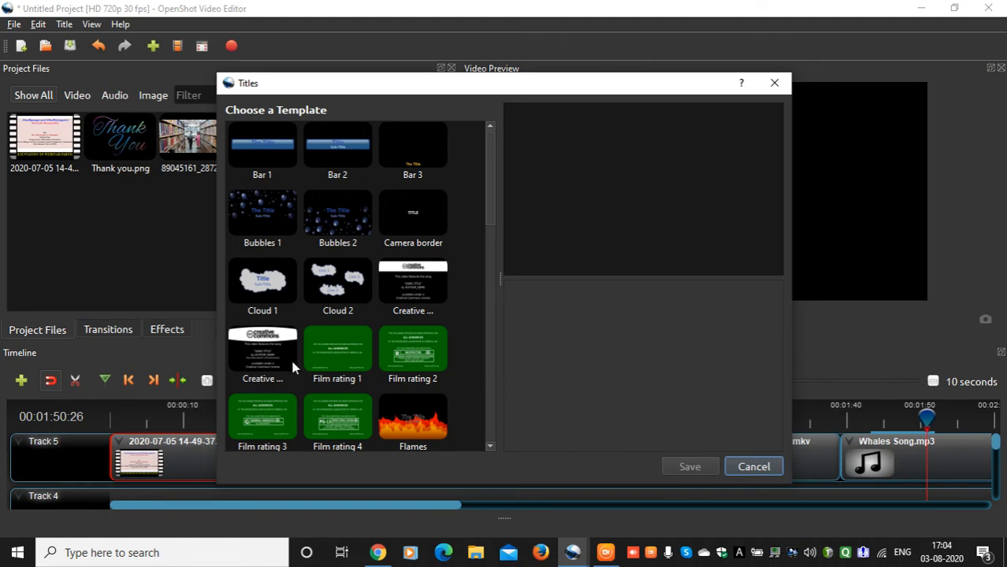
left_click(335, 350)
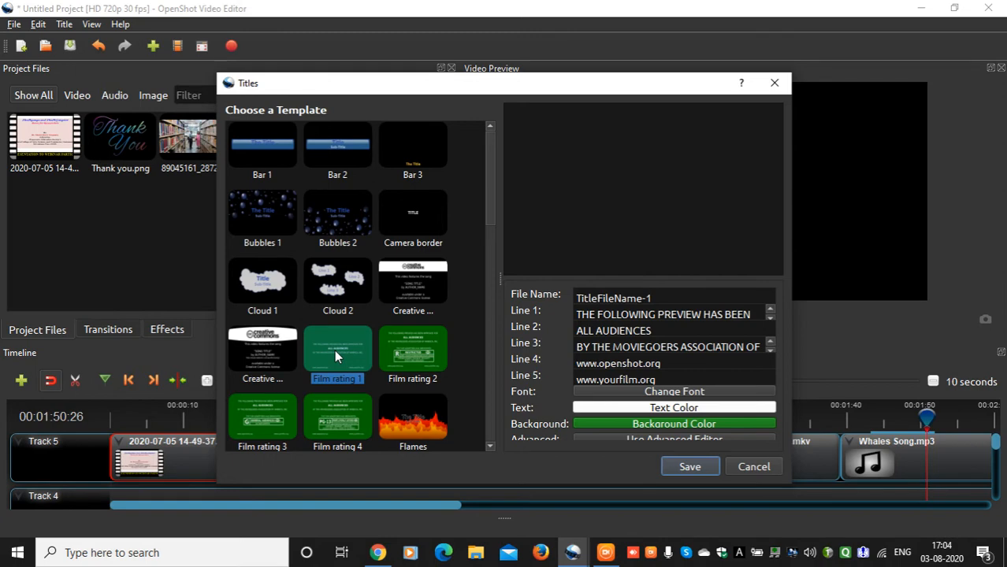
left_click(432, 345)
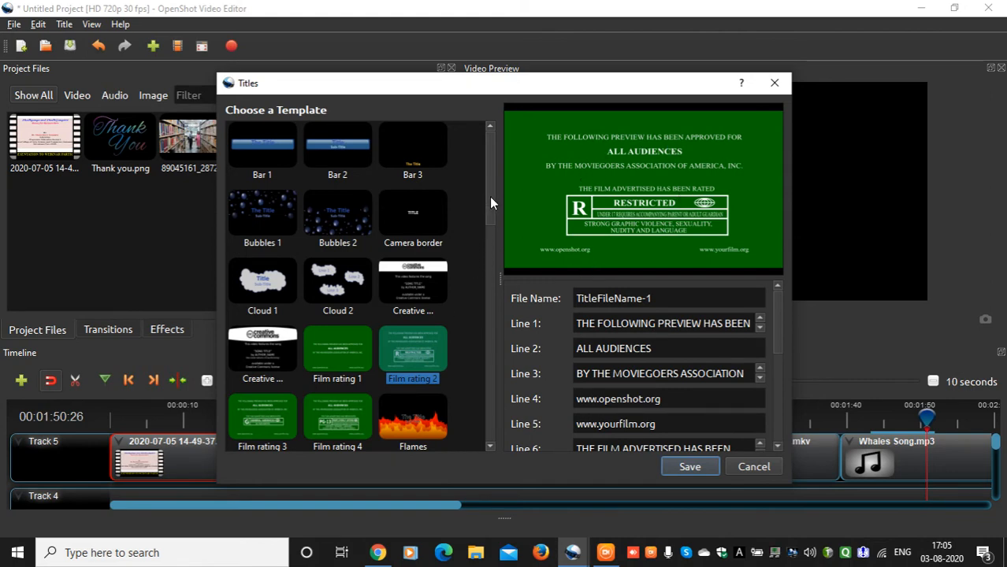
scroll(489, 216, "down", 1)
scroll(426, 294, "down", 1)
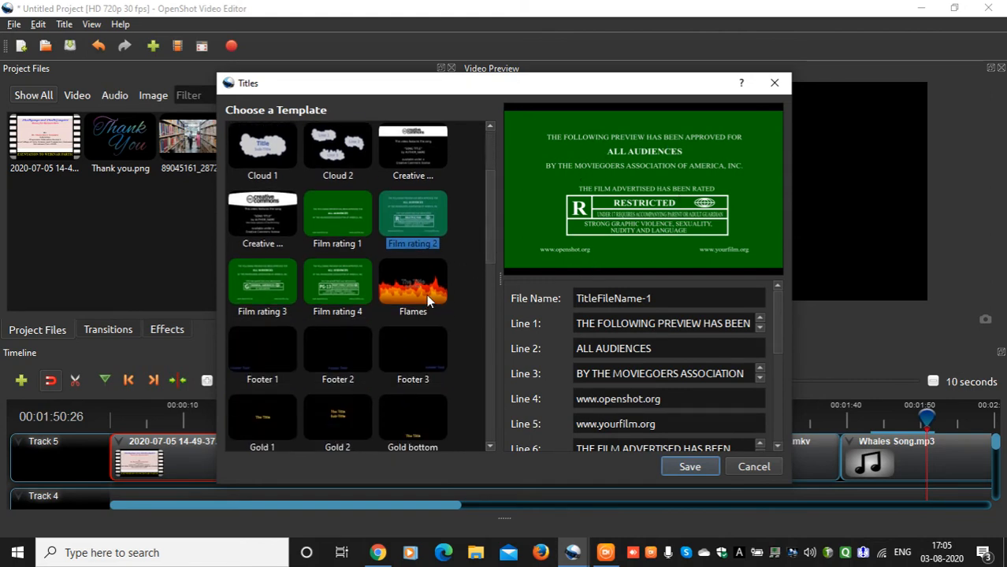
left_click(423, 287)
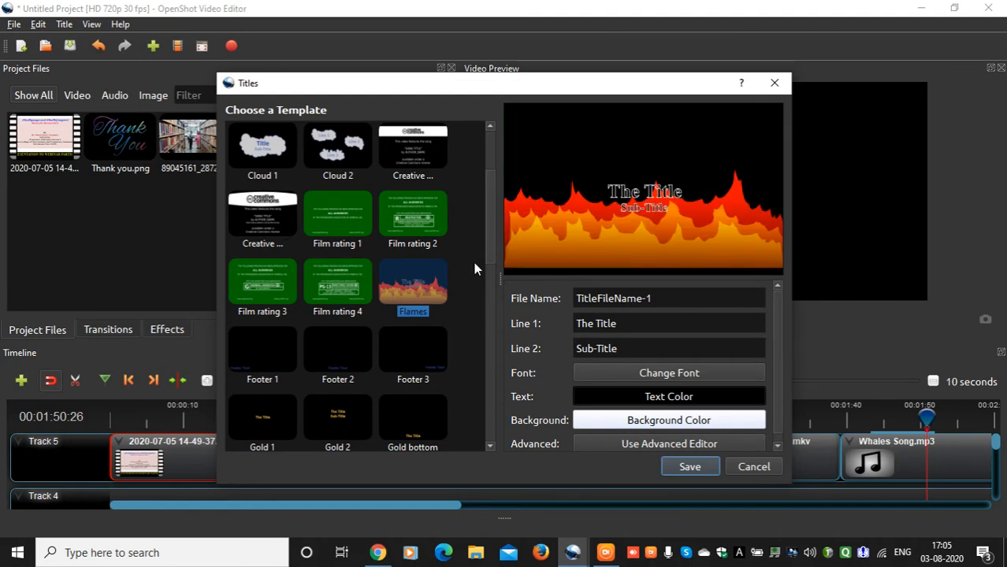
- Preview the Post it and Sunset title templates further down the template list
left_click_drag(488, 219, 490, 347)
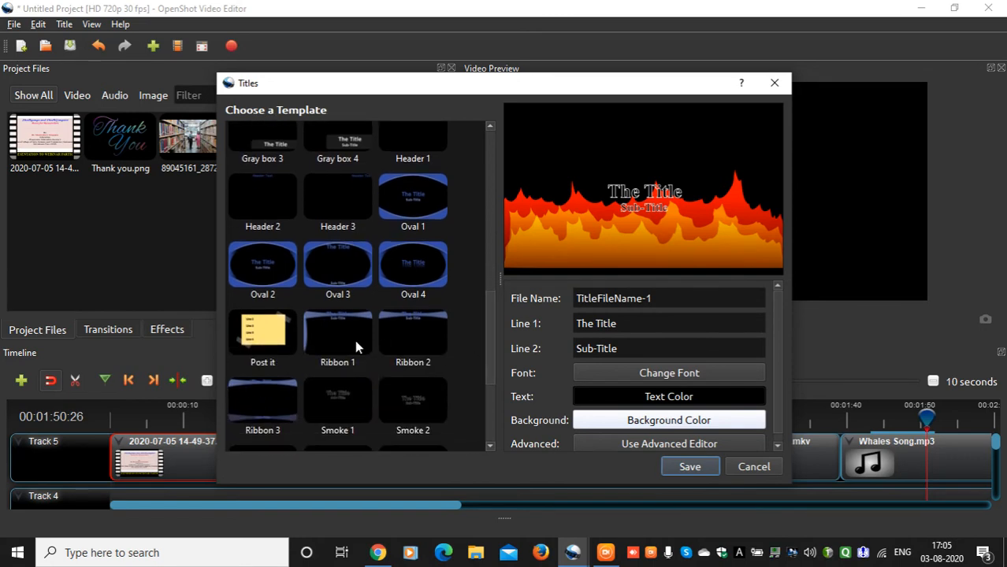
left_click(276, 328)
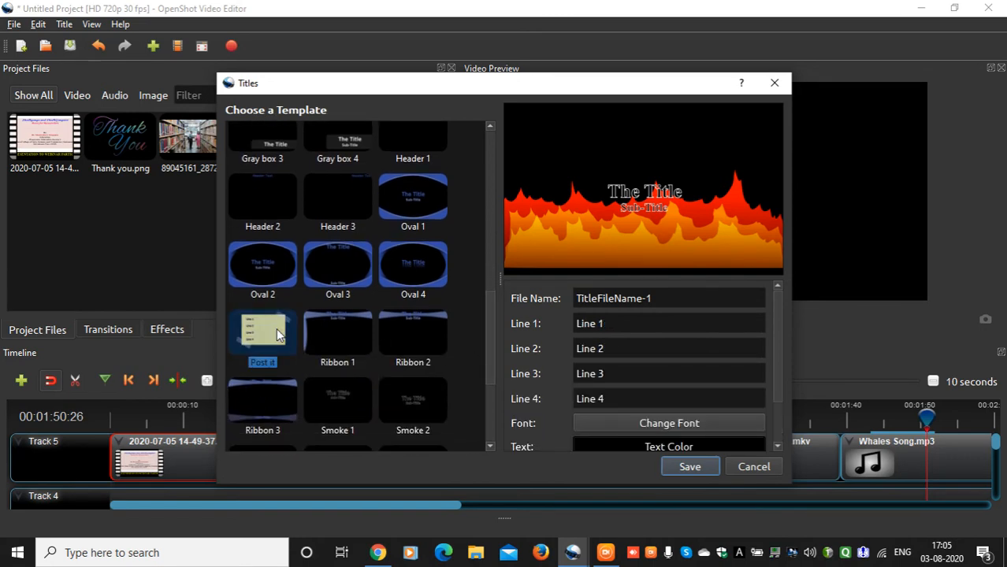
left_click(488, 256)
left_click_drag(487, 296, 483, 412)
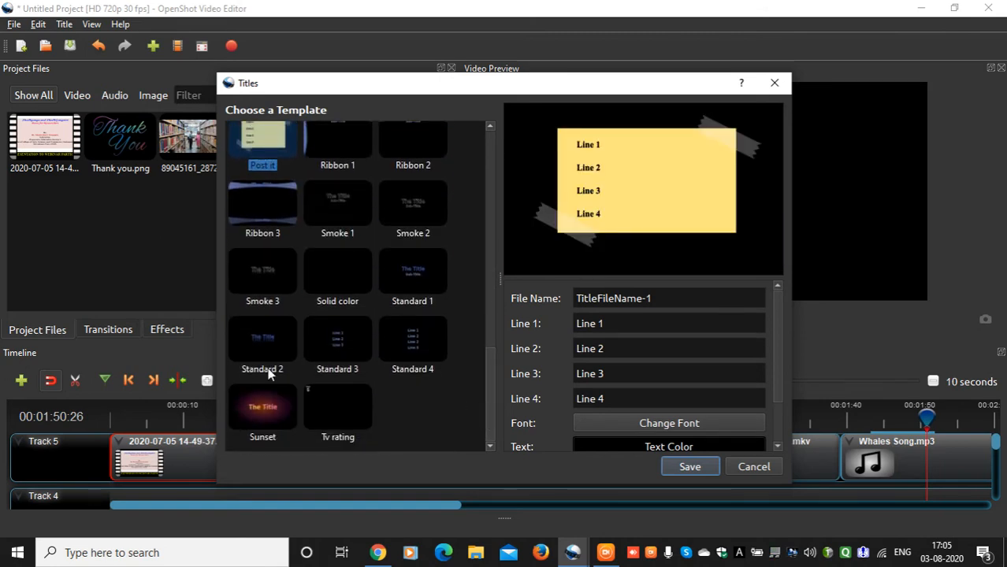
left_click(253, 411)
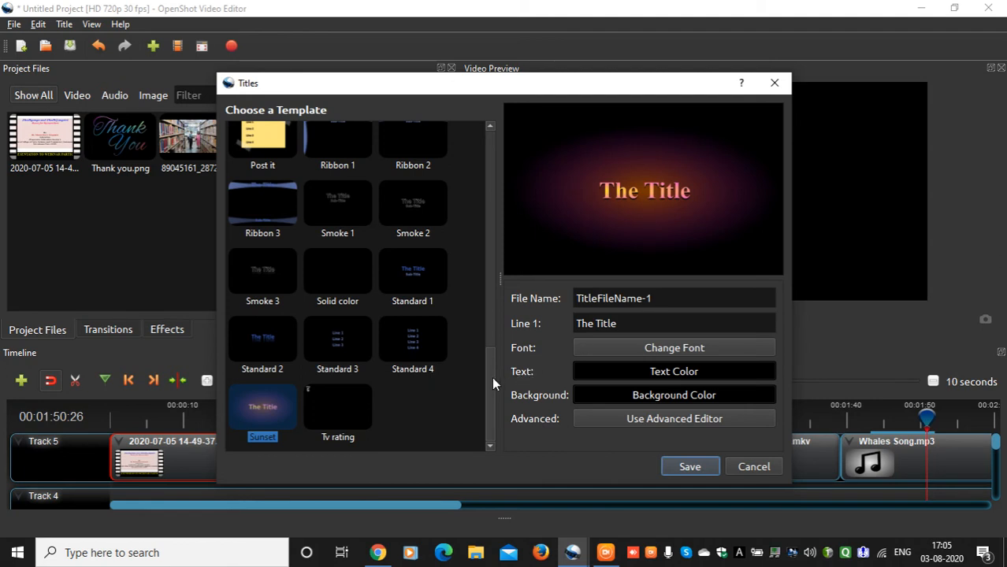
- Choose the Oval 1 title template and replace its Line 1 text with "OpenShot Video Editor"
left_click_drag(492, 377, 483, 303)
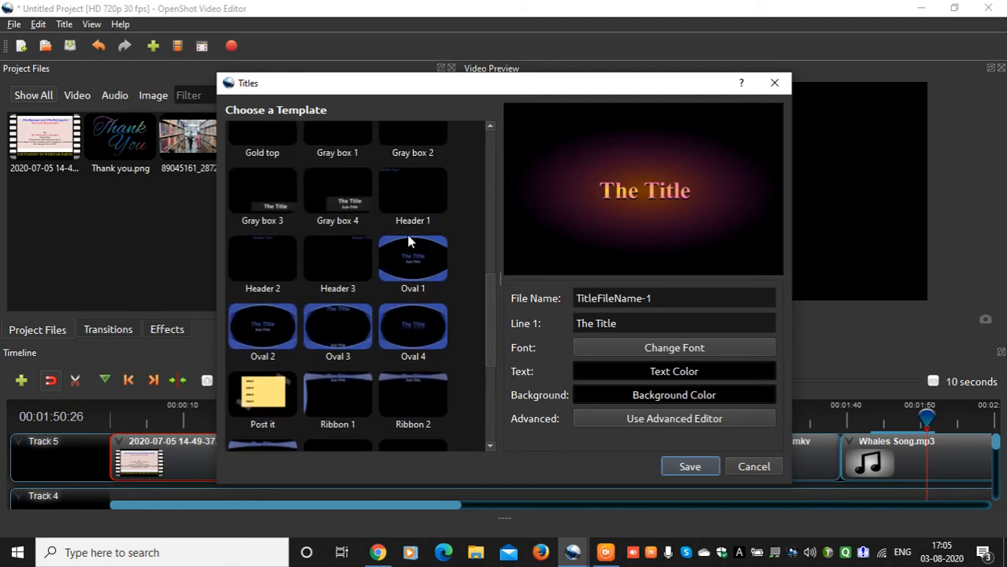
left_click(411, 270)
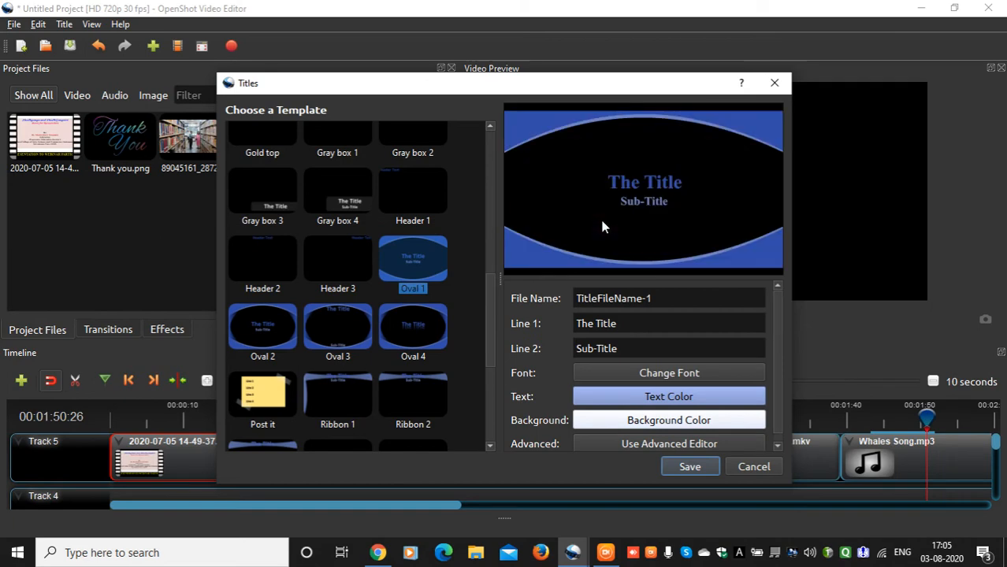
left_click(621, 325)
key("BackSpace")
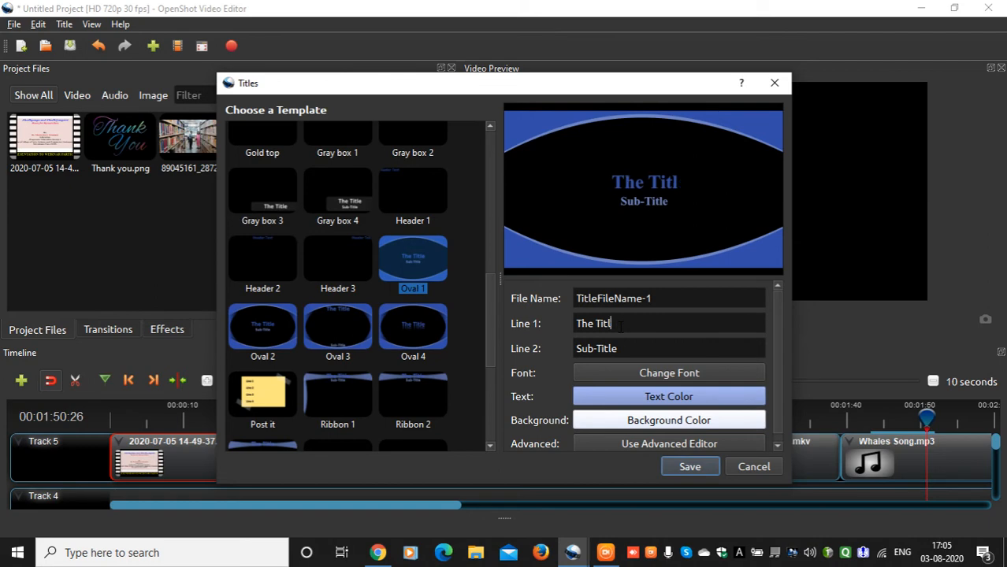
key("BackSpace")
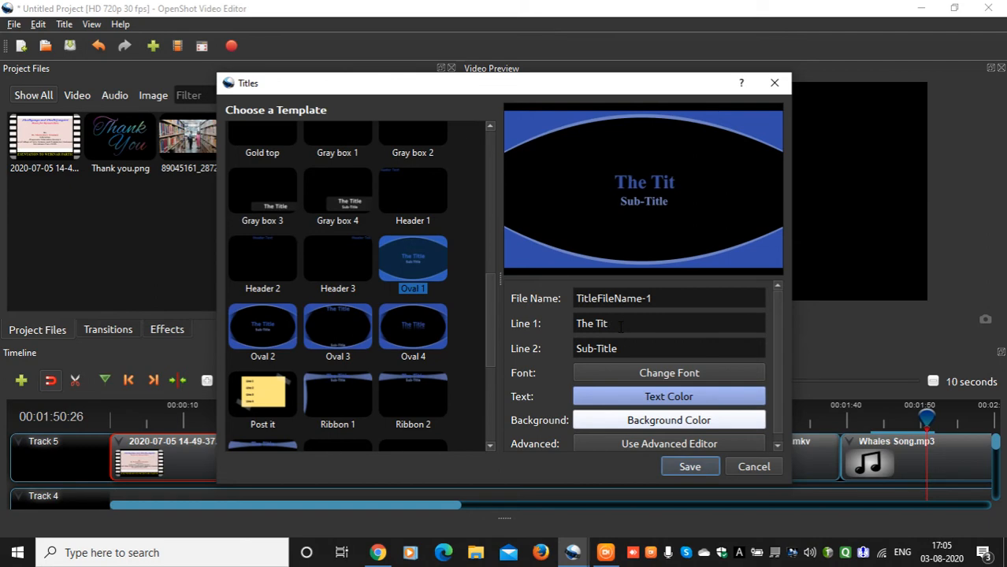
key("BackSpace")
key("BackSpace")
key("BackSpace")
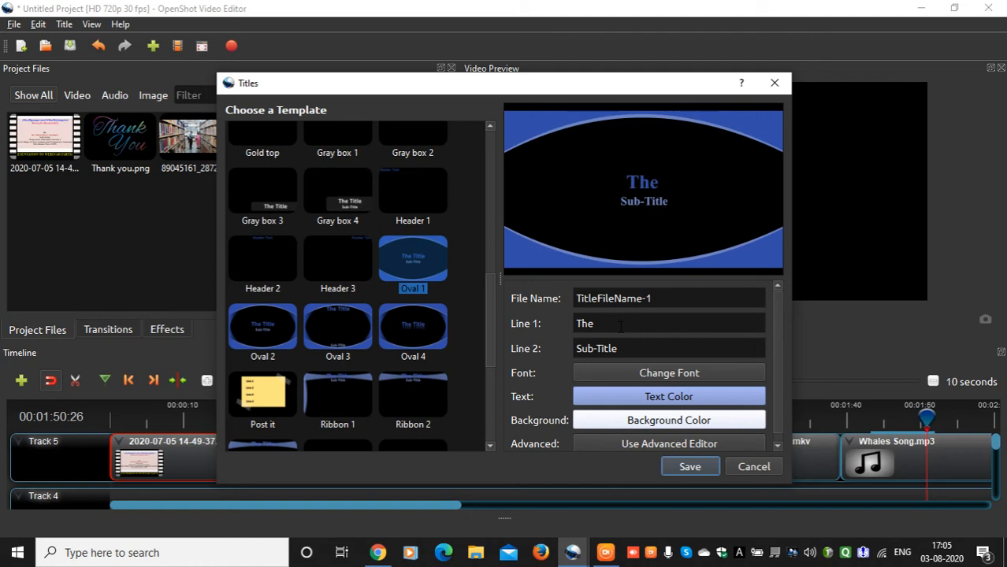
key("BackSpace")
key("BackSpace")
key("BackSpace")
type("Open")
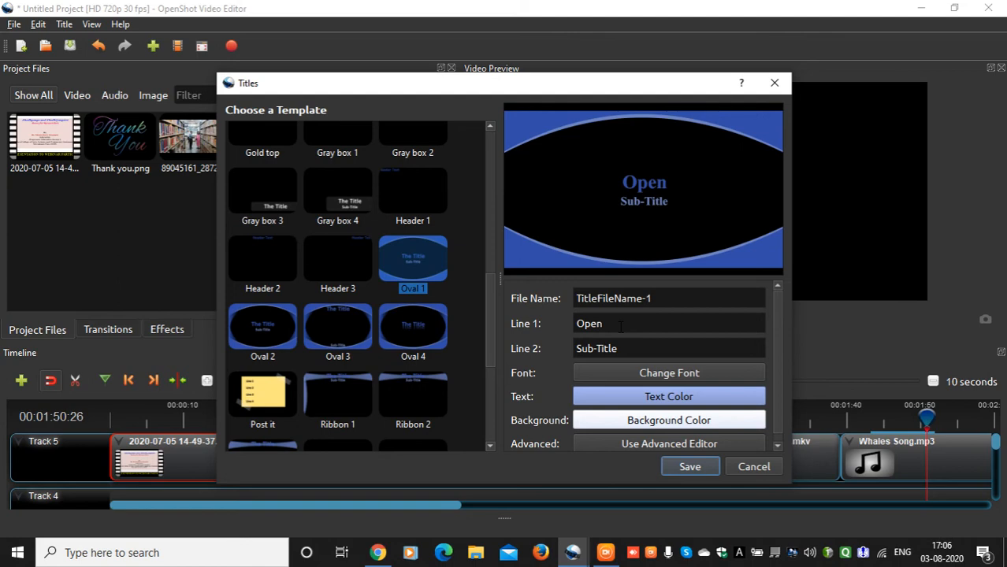
type("Shot")
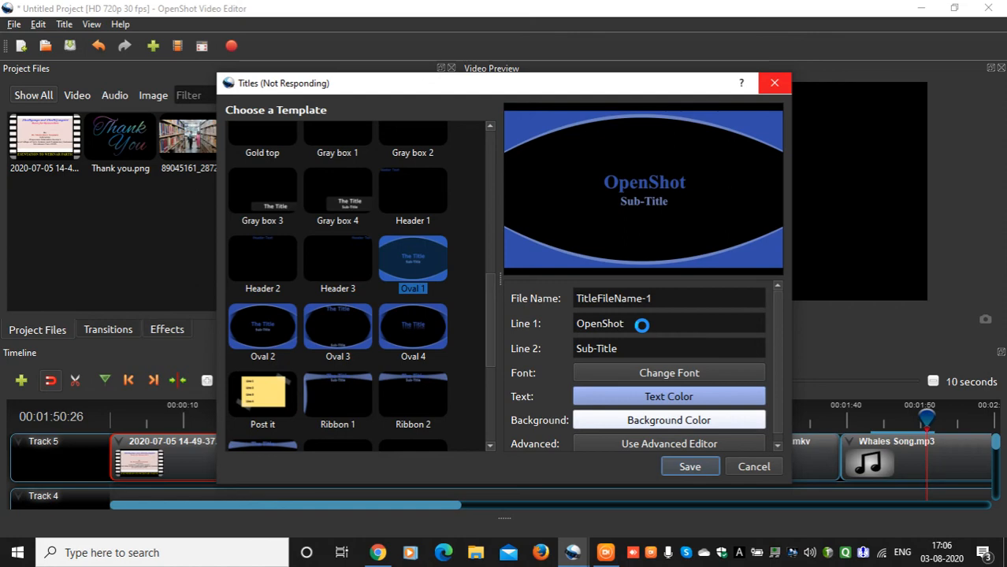
type("Video")
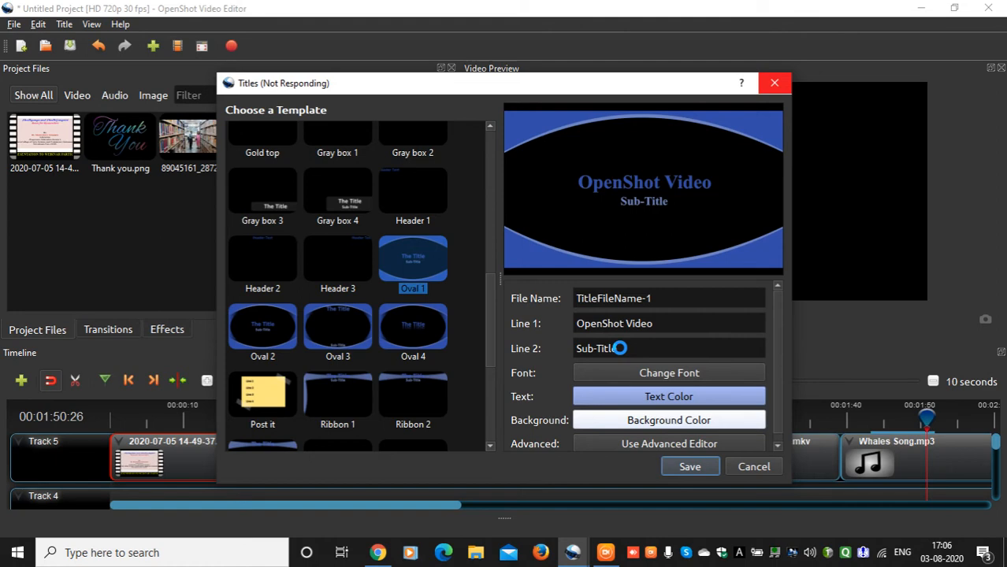
type("Editor")
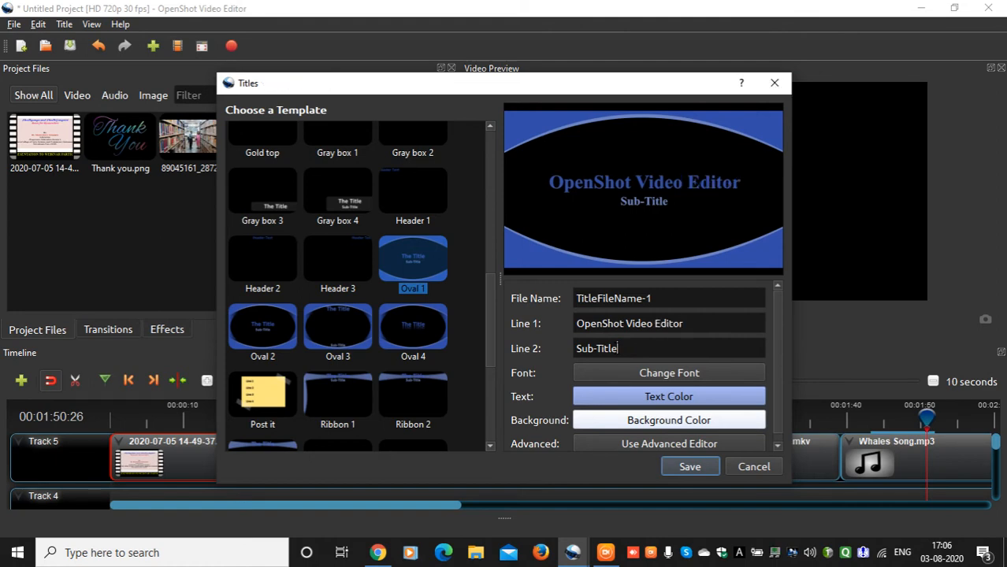
- Replace the second line of the Oval 1 title with "Free & Open Source Software"
left_click_drag(619, 348, 563, 356)
type("H")
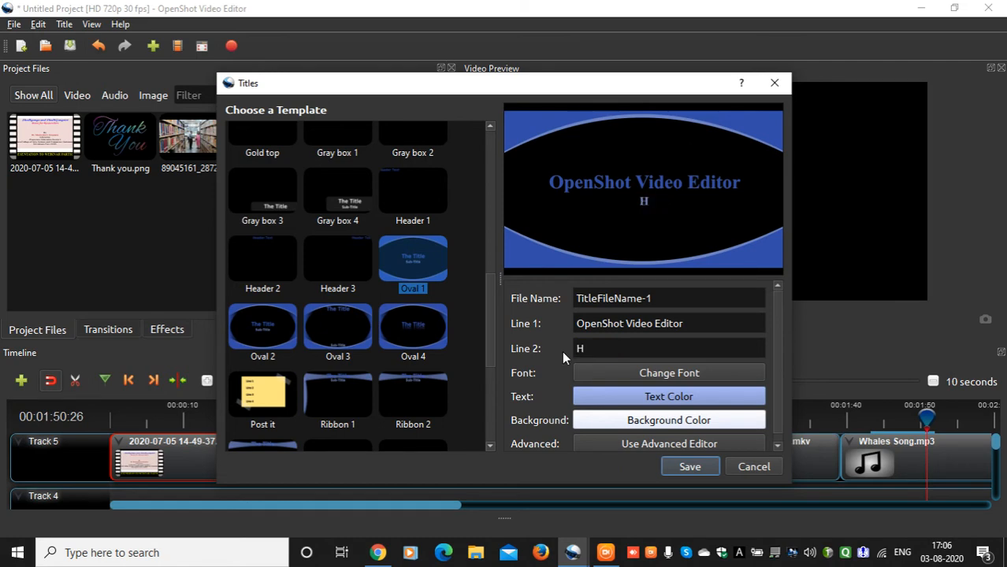
type("ow")
key("BackSpace")
key("BackSpace")
key("BackSpace")
type("Free & Open Source Software")
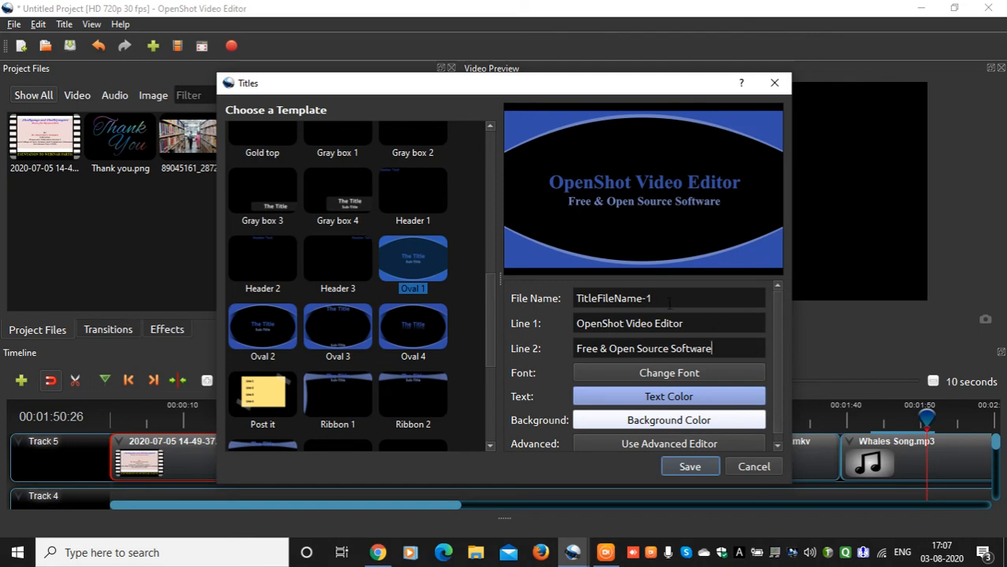
- Set the title's file name to "OpenShotVideo"
left_click_drag(670, 304, 556, 300)
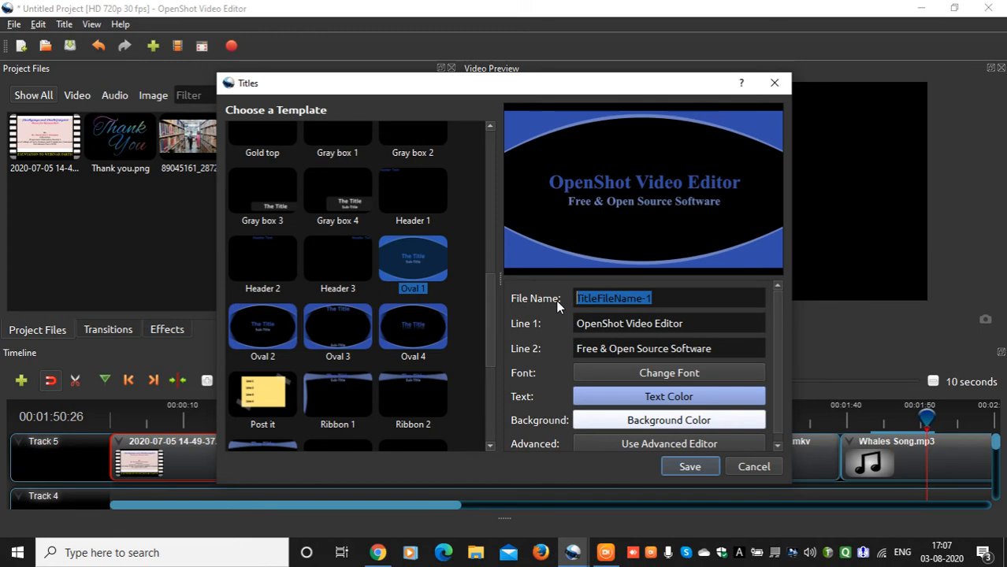
type("OS")
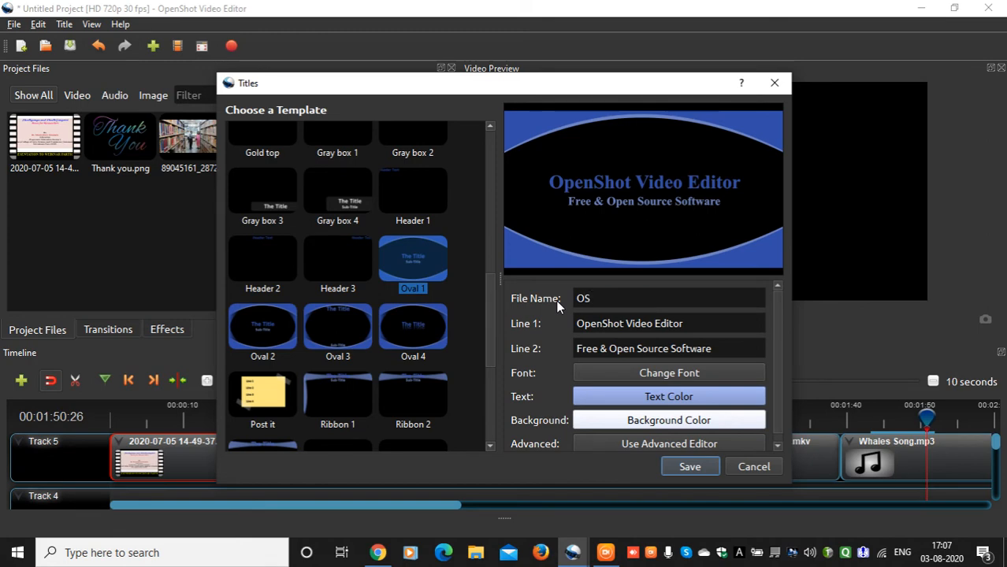
type("Video")
key("Left")
key("Left")
key("Left")
key("Left")
type("hot")
key("Left")
key("Left")
key("Left")
key("Left")
type("pen")
- Set the title's font size to 14, keeping the Ubuntu Regular font
left_click(688, 376)
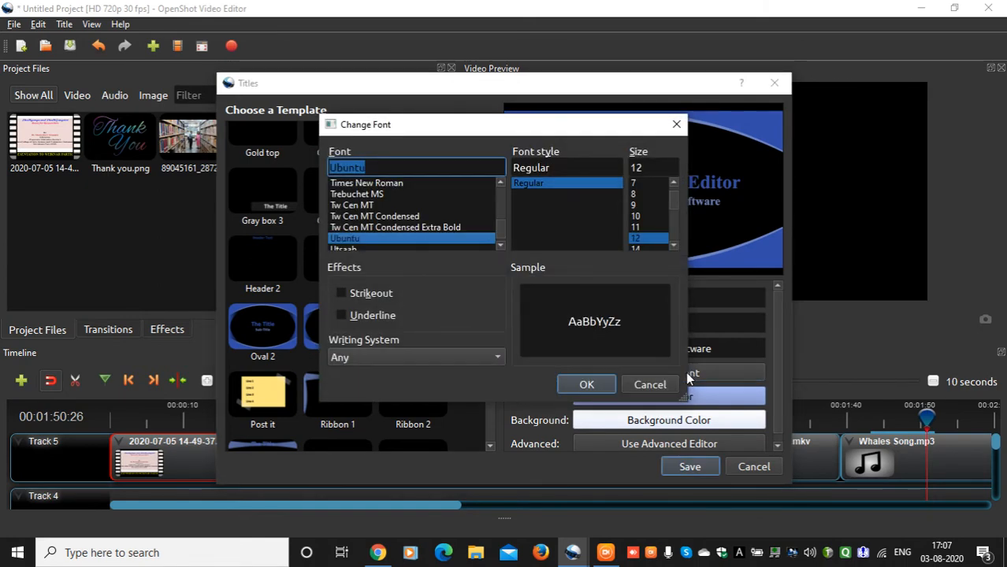
left_click(674, 246)
left_click(645, 239)
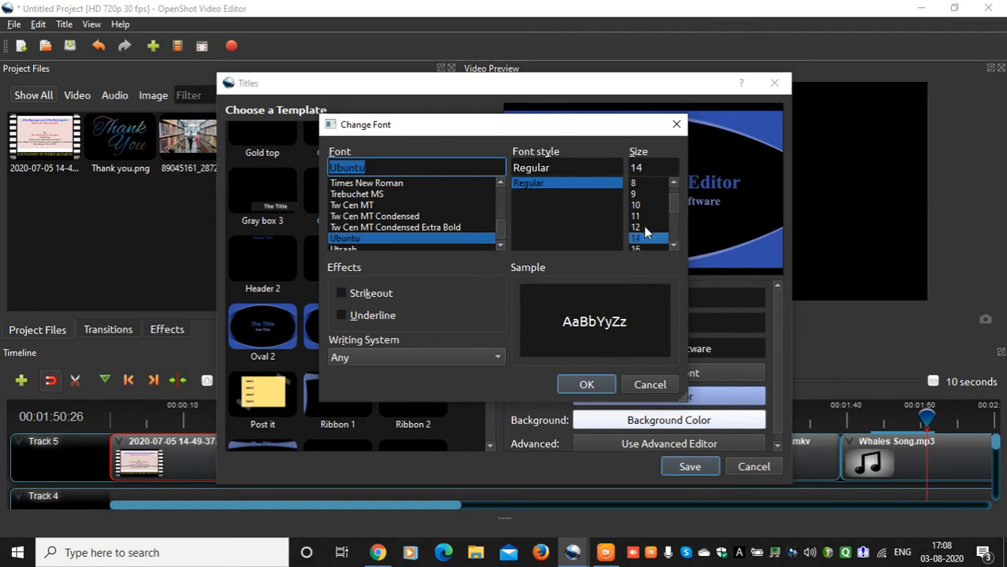
left_click(587, 384)
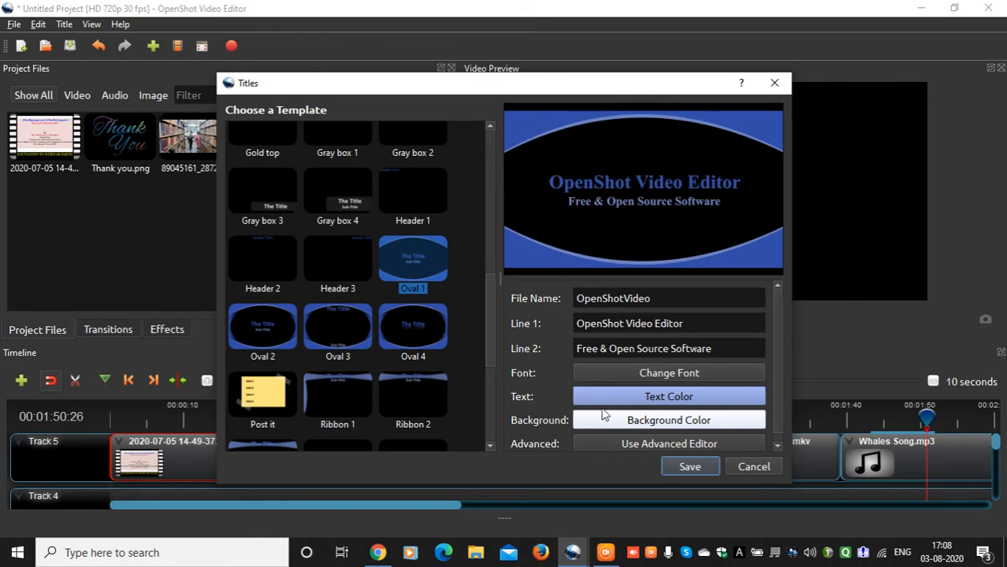
- Change the title's text color to yellow (#ffff00)
left_click(660, 396)
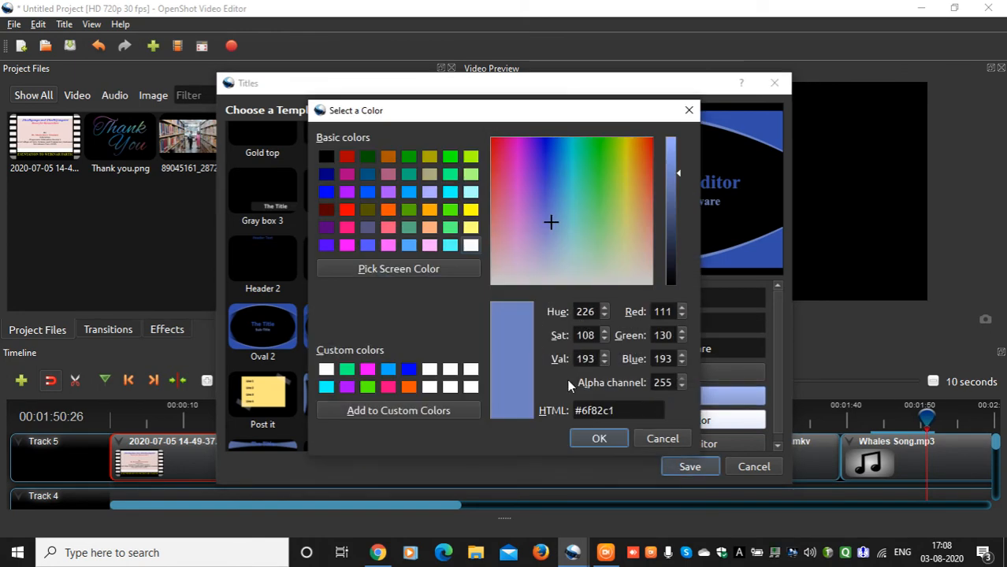
left_click(471, 210)
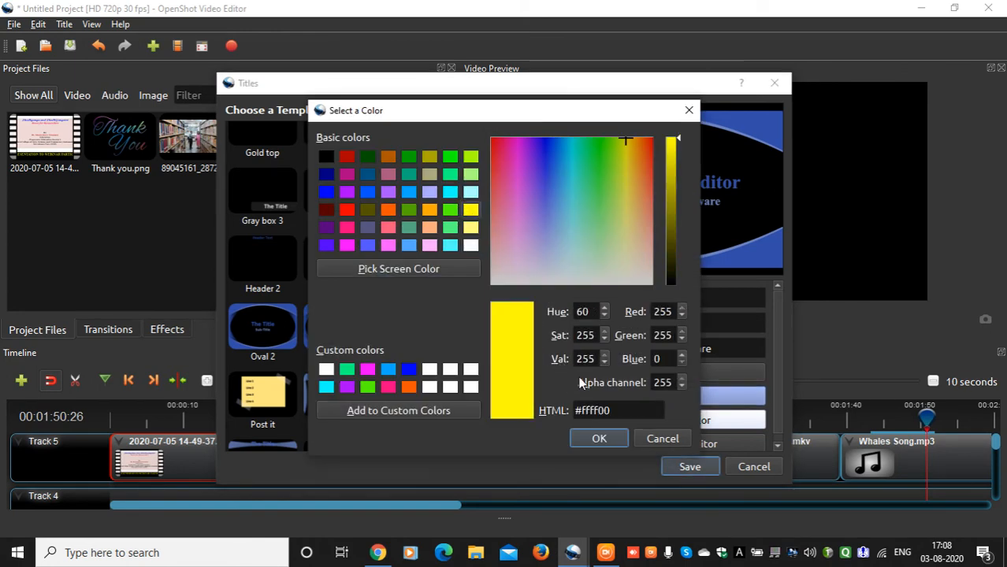
left_click(599, 439)
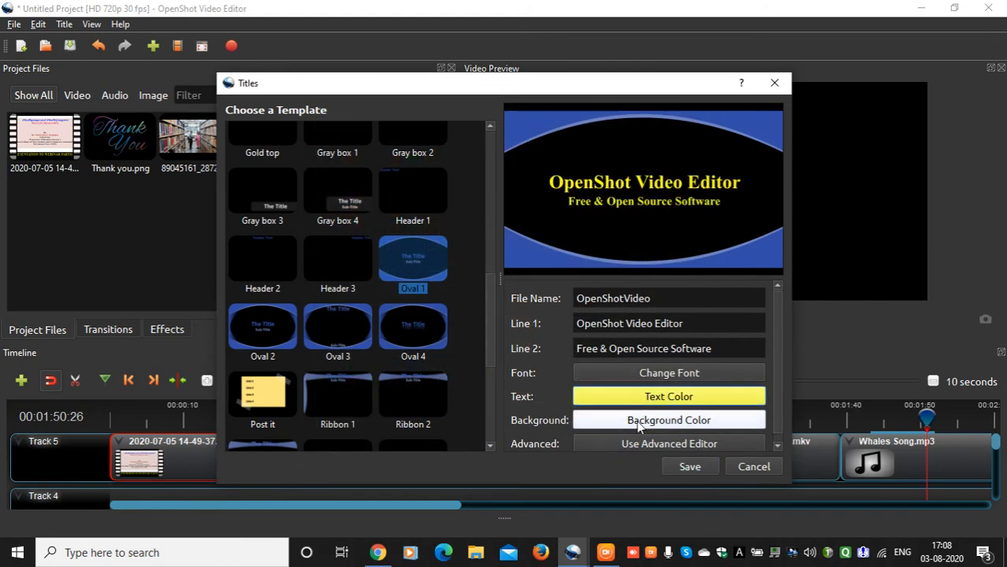
- Change the title's background color to pink (#ff557f)
left_click(635, 422)
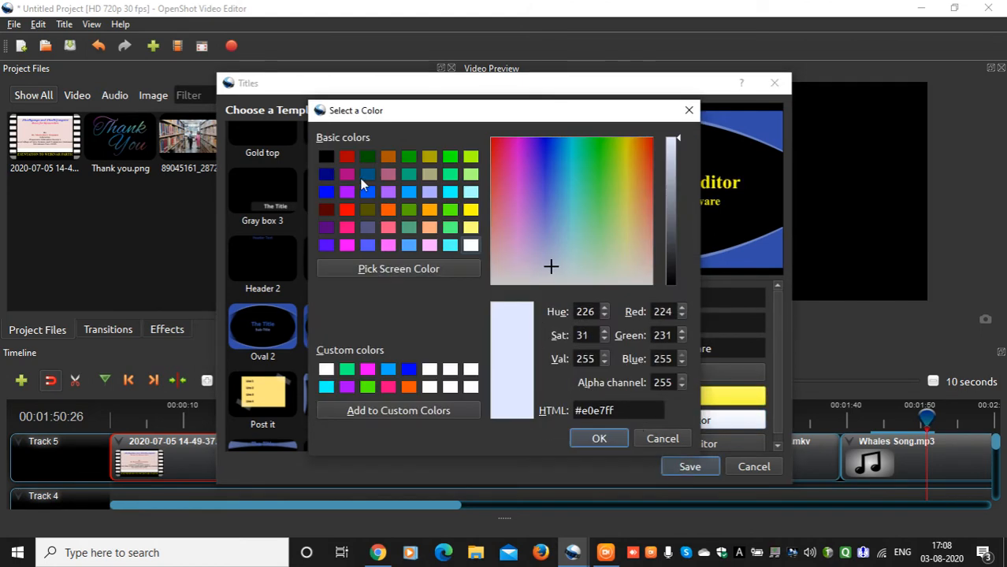
left_click(389, 228)
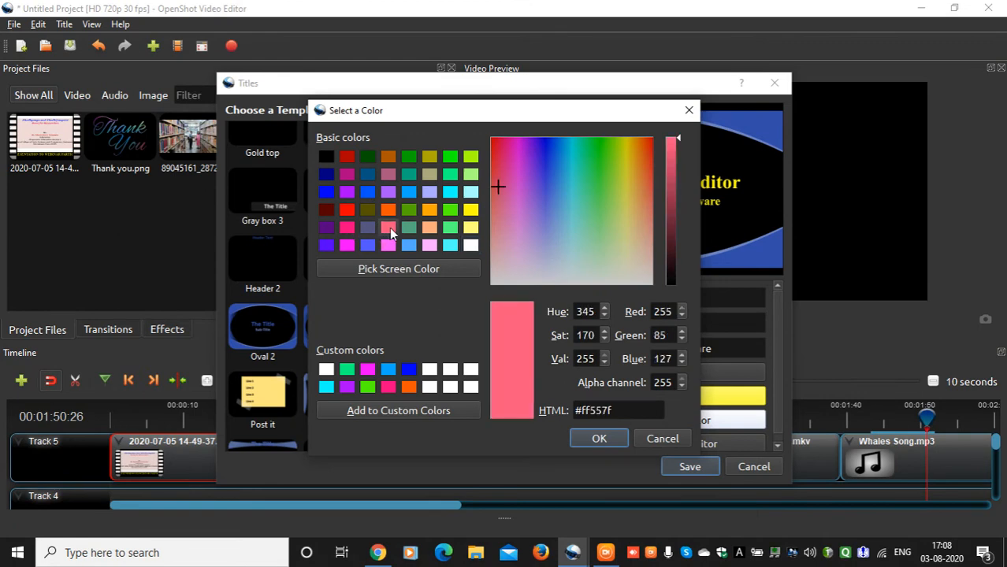
left_click(599, 439)
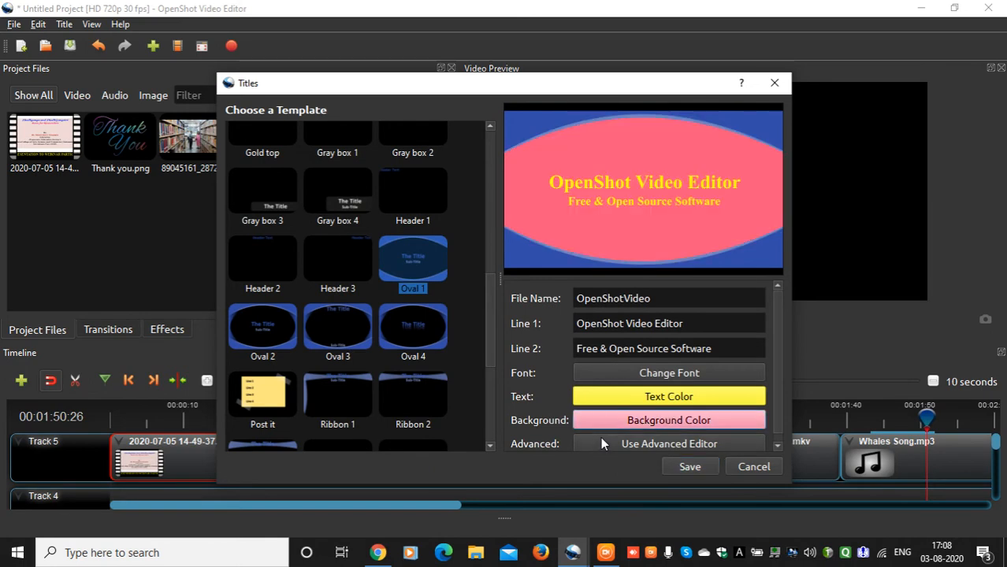
- Change the title's background color to dark green (#005500) and save the title to the project files
left_click(640, 422)
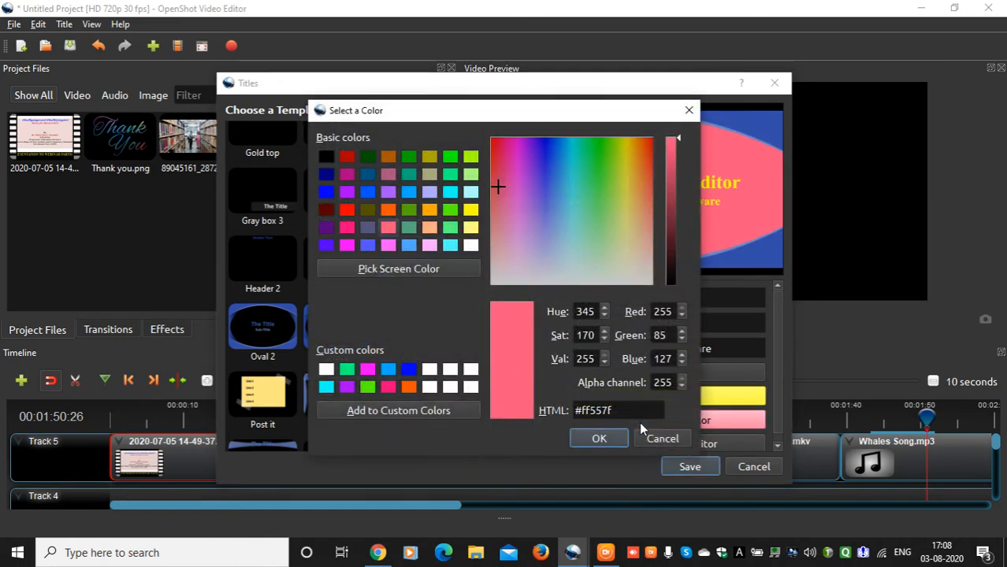
left_click(368, 157)
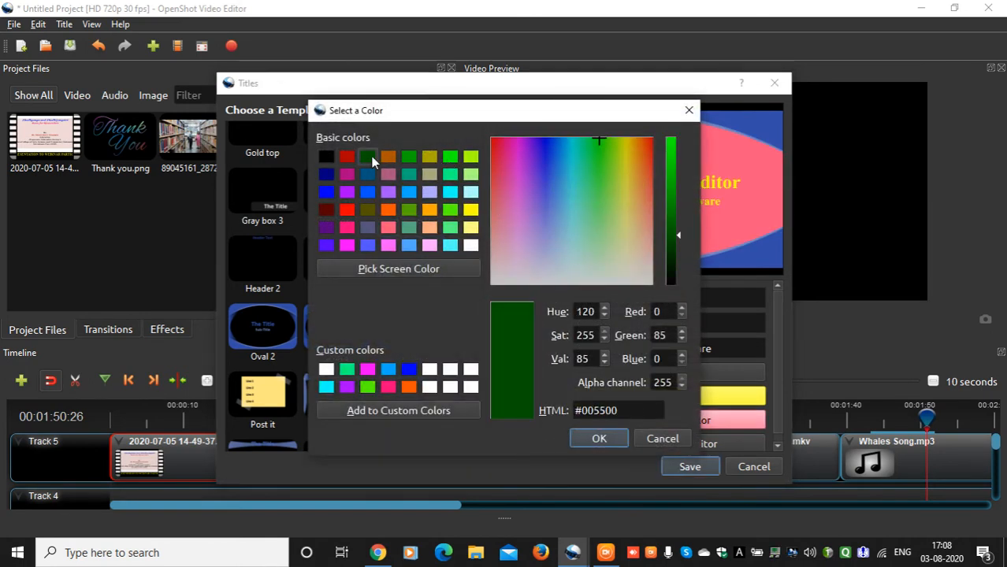
left_click(619, 435)
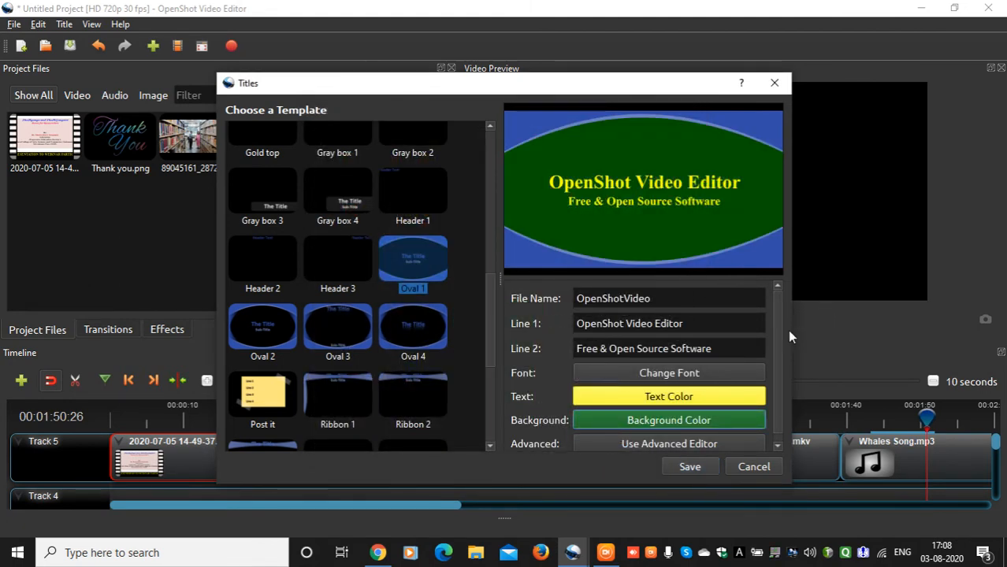
scroll(774, 348, "down", 1)
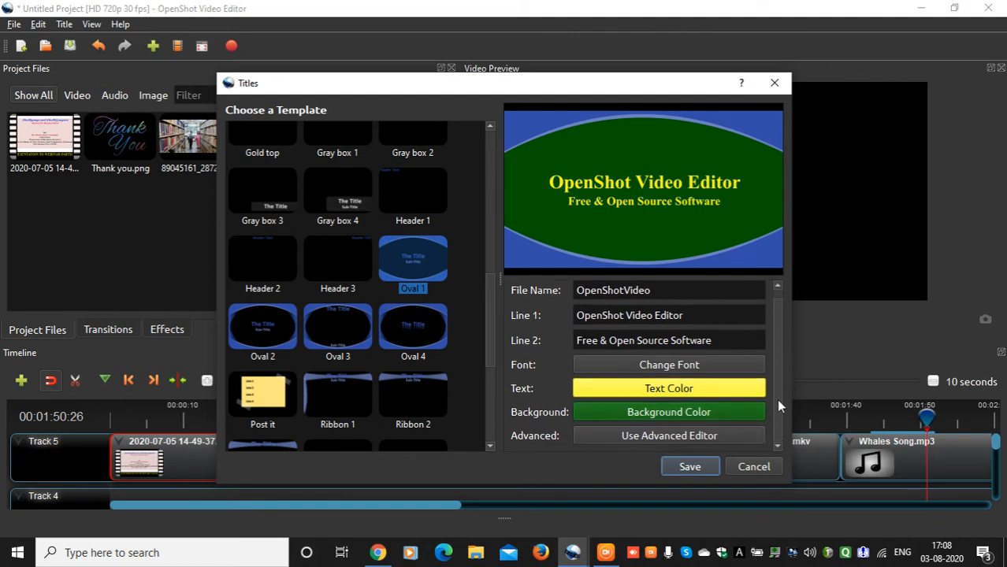
left_click(690, 468)
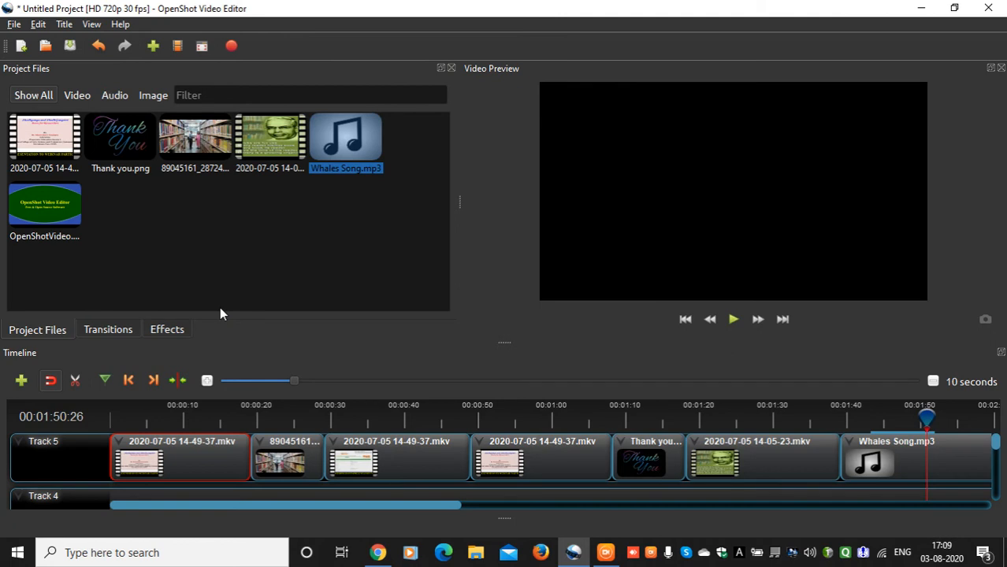
right_click(65, 218)
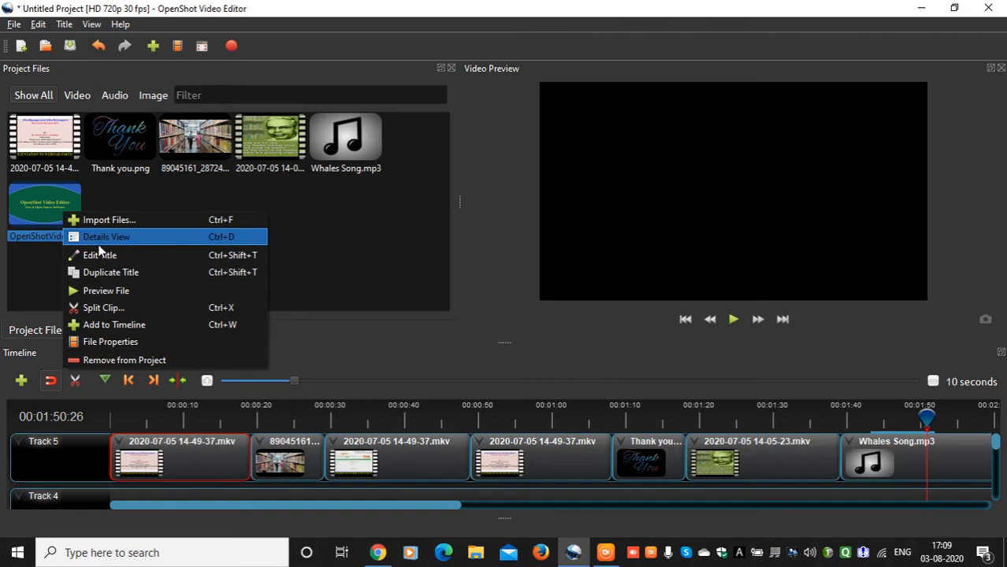
left_click(100, 257)
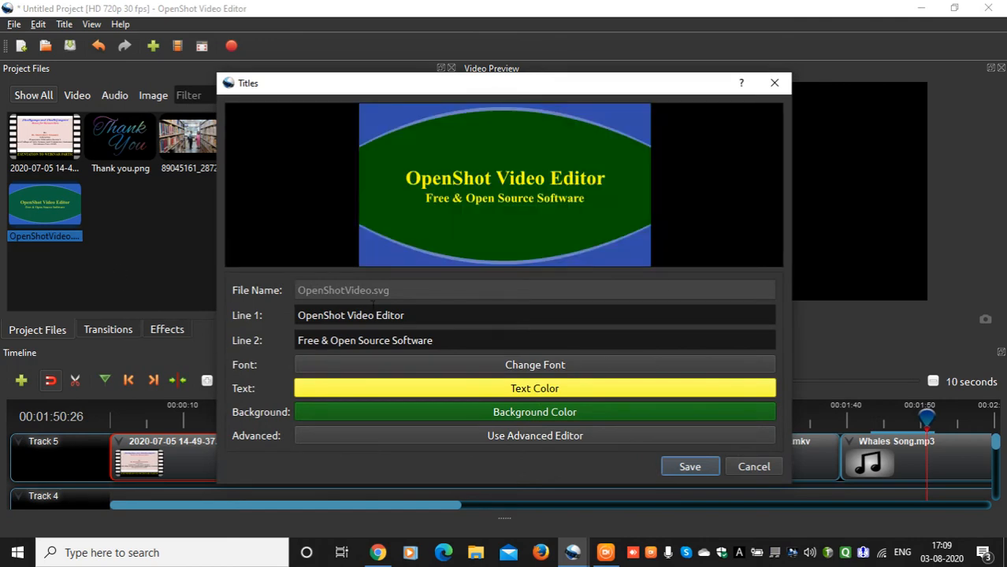
left_click(749, 467)
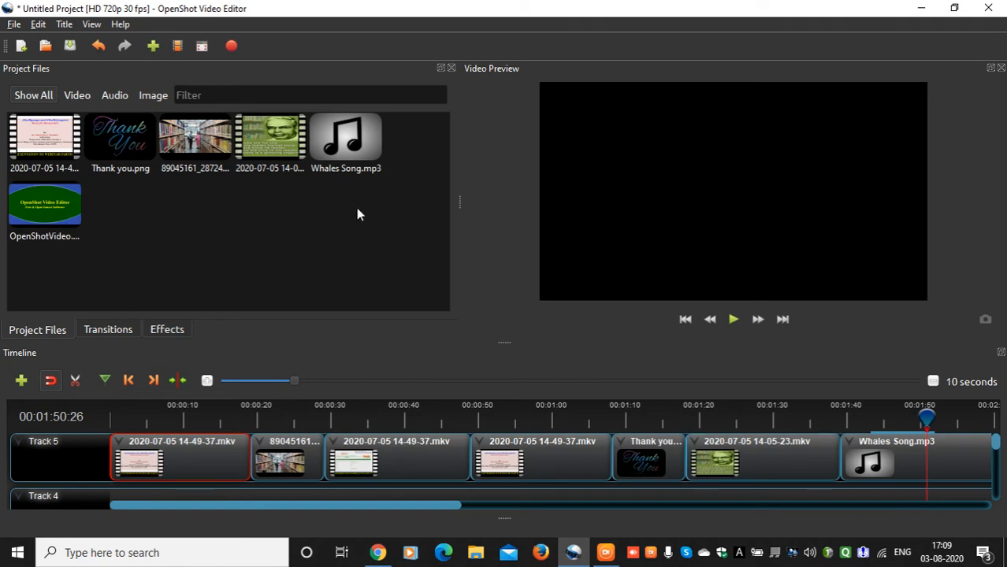
- Reopen the OpenShotVideo title for editing and replace its second line with "By" followed by the presenter's title and full name
left_click(45, 206)
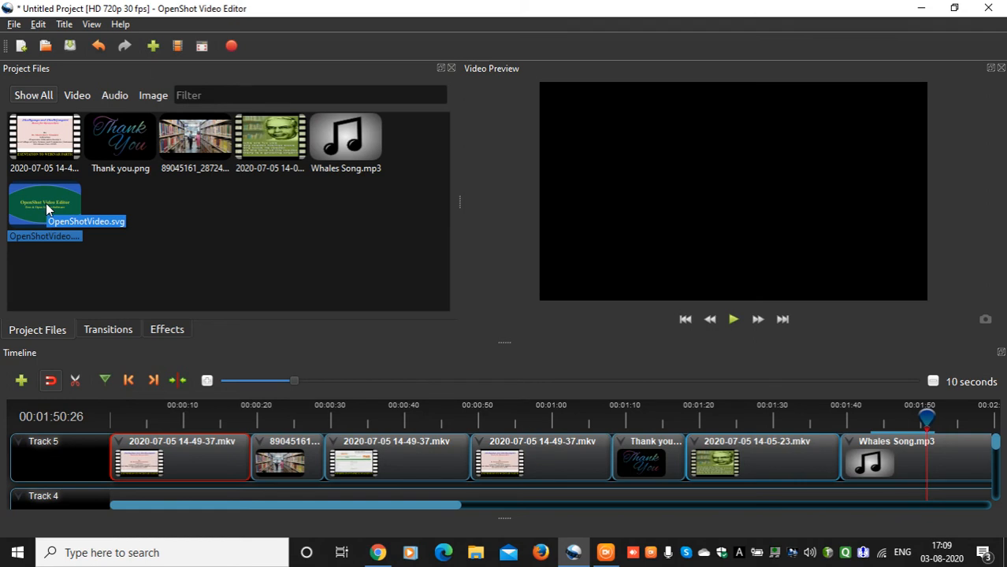
right_click(47, 206)
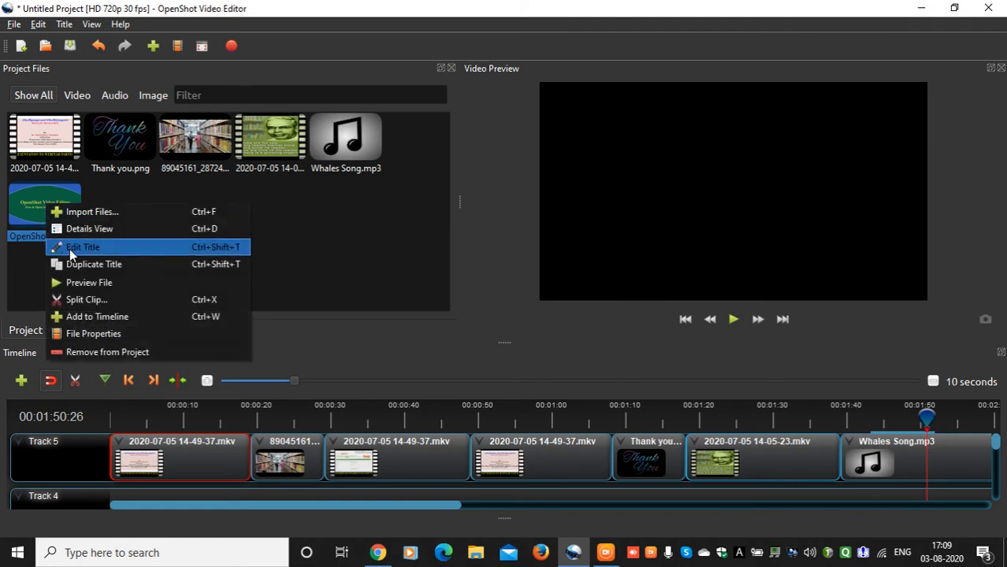
left_click(71, 251)
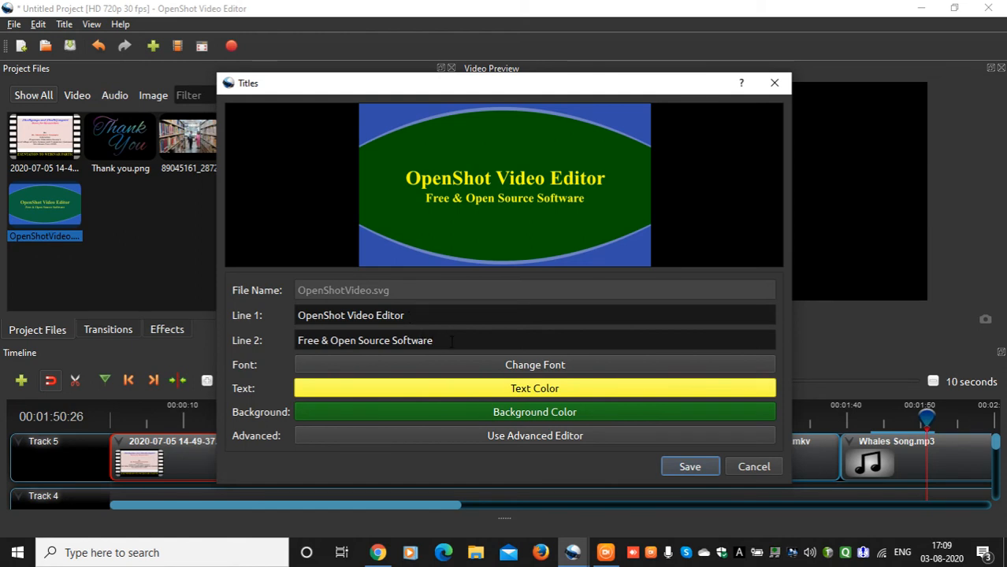
left_click_drag(451, 341, 293, 339)
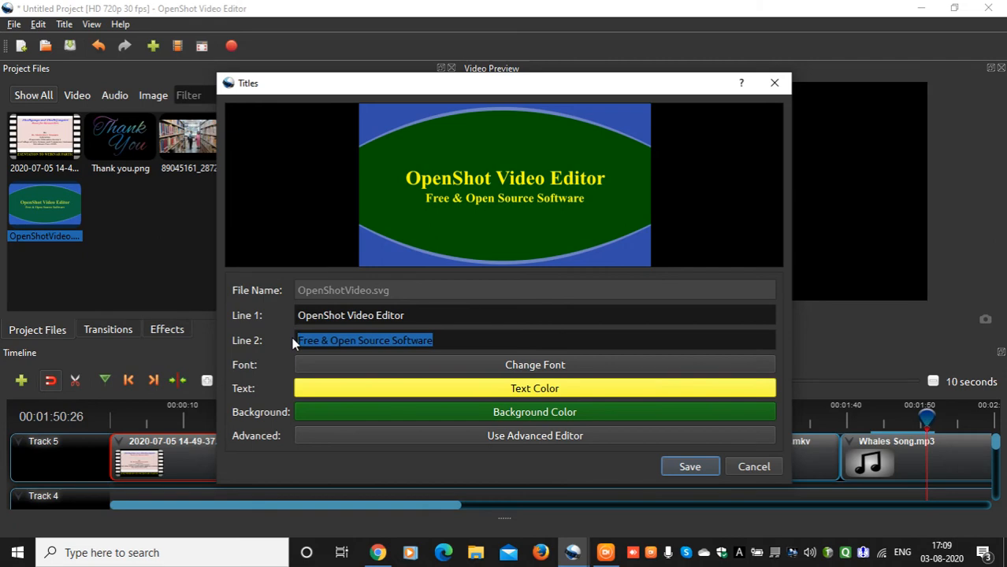
type("B")
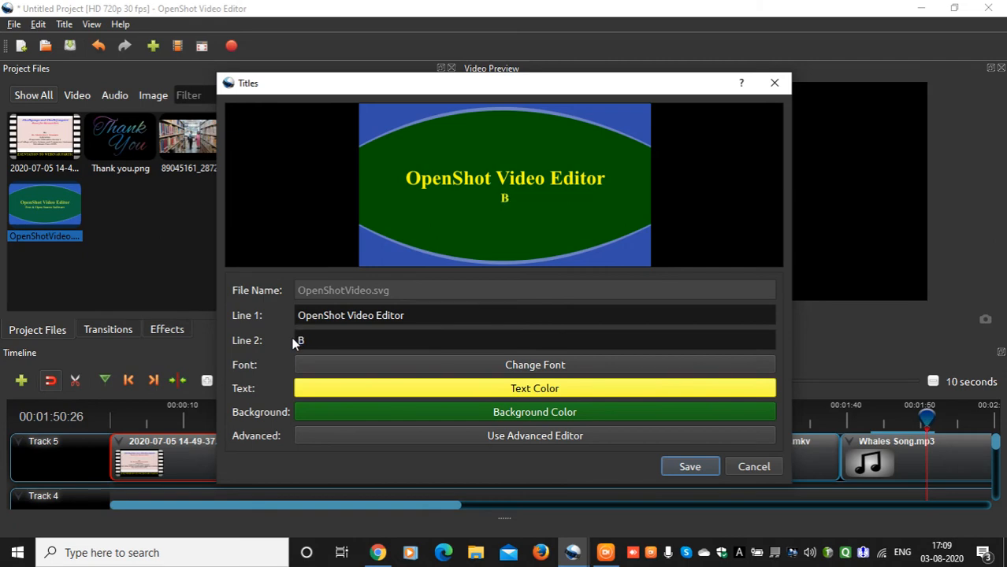
type("y Dr.Shantashree Sengupt")
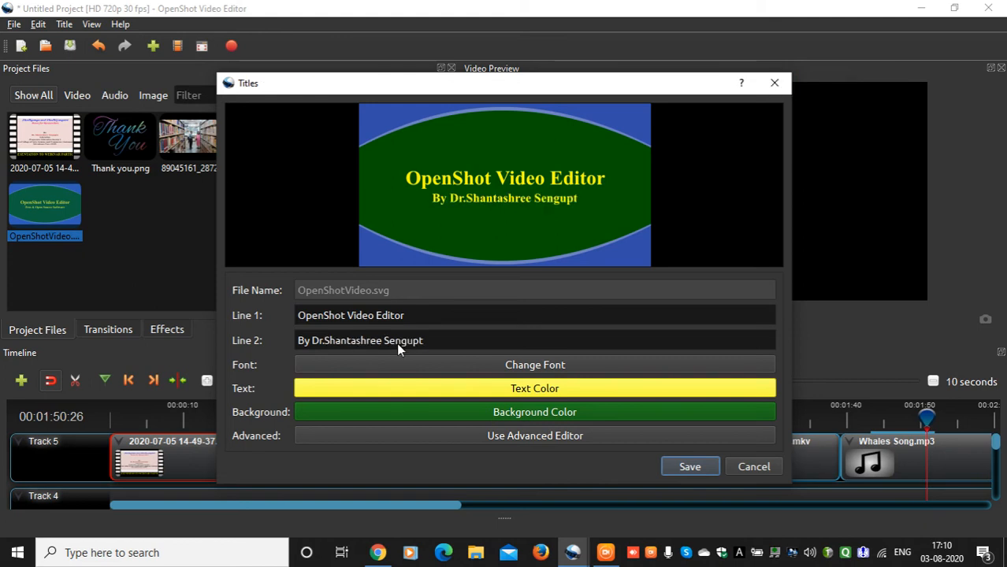
type("a")
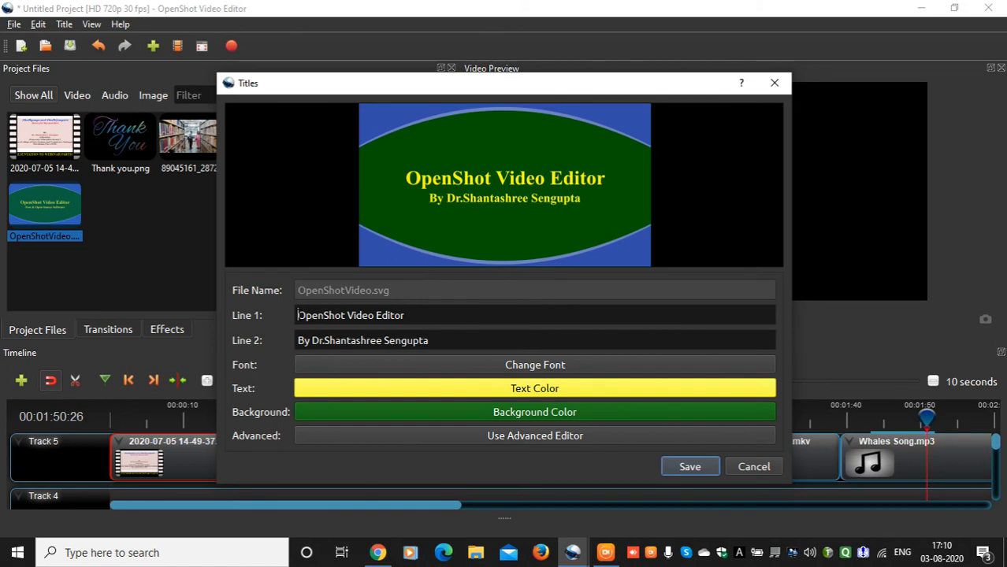
- Extend the title's first line to read "How to use OpenShot Video Editor"
type("H")
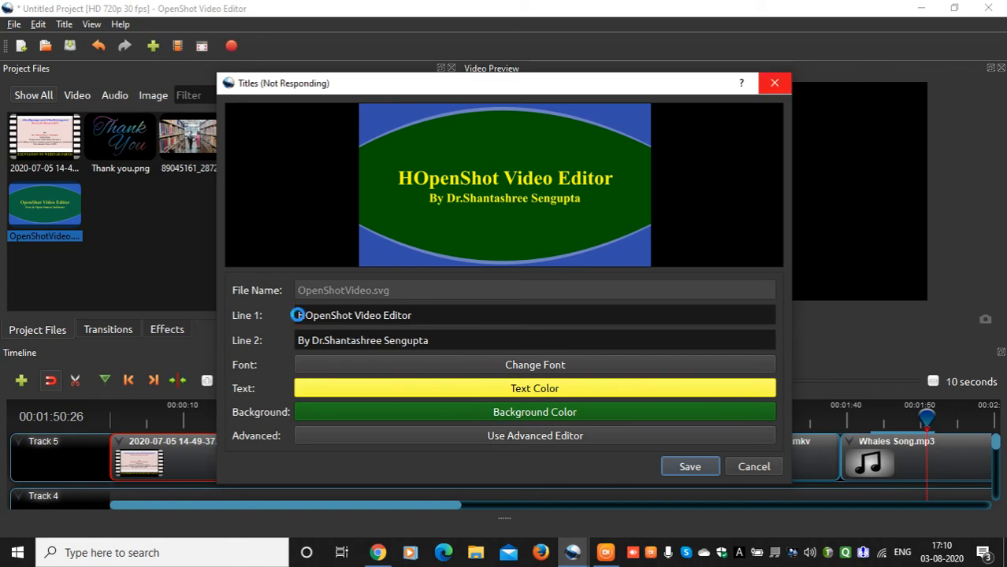
type("ow to ")
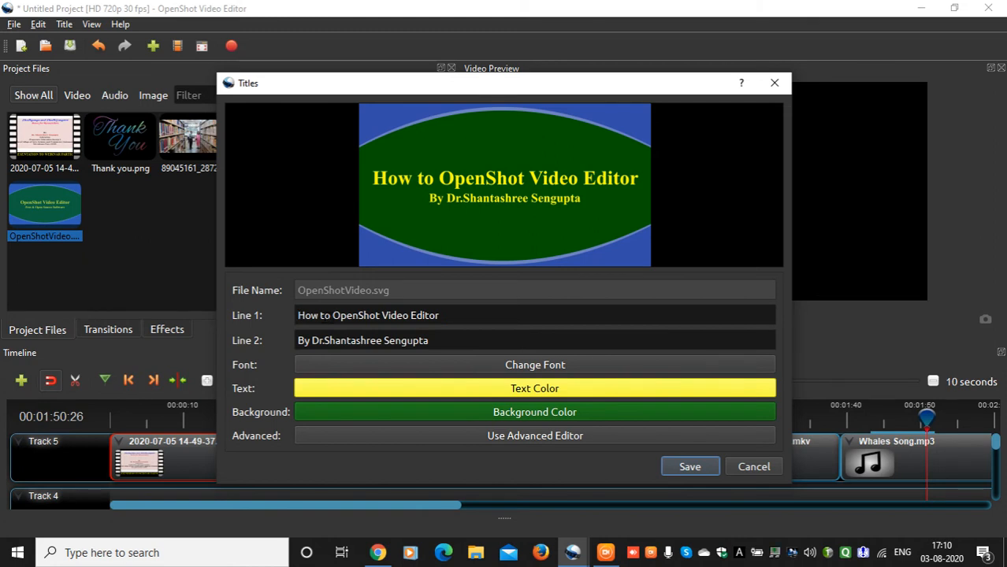
type("use")
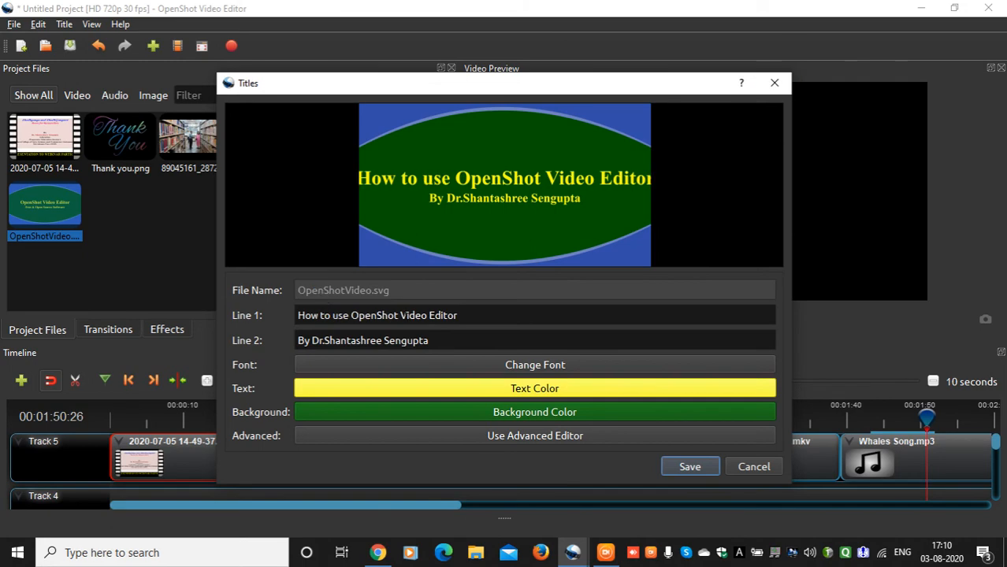
- Set the title's font to Times New Roman, Regular, size 12
left_click(556, 367)
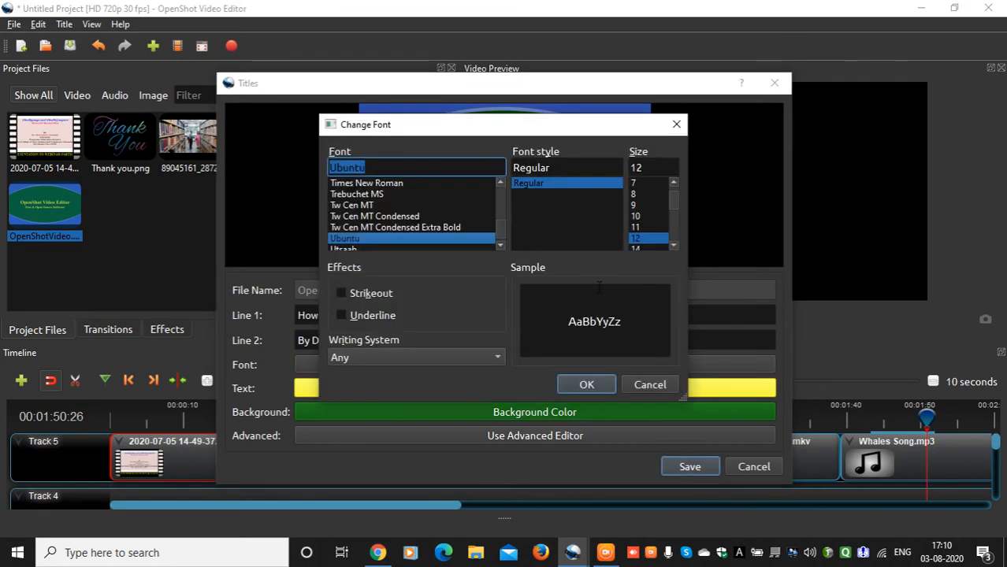
left_click(636, 228)
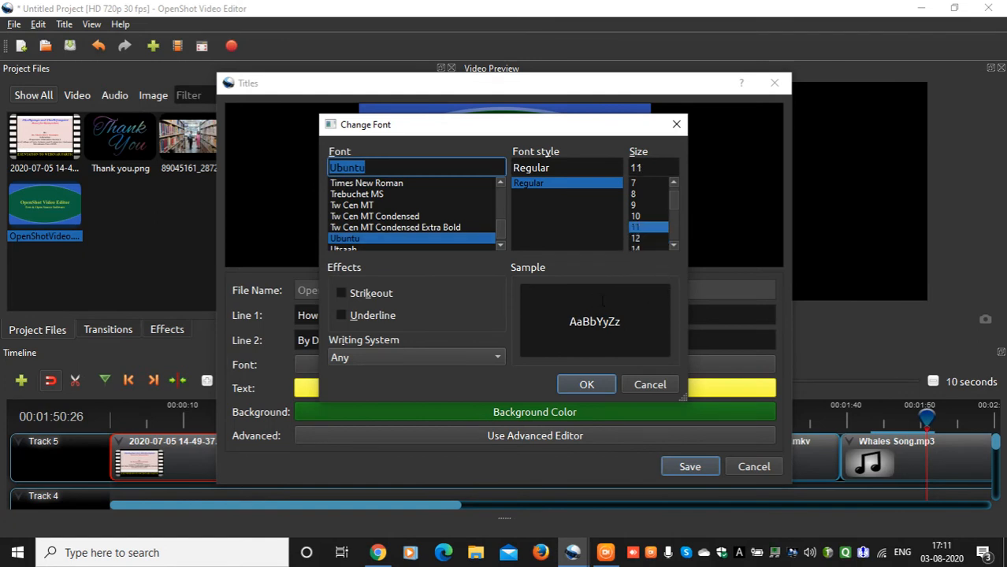
left_click(375, 185)
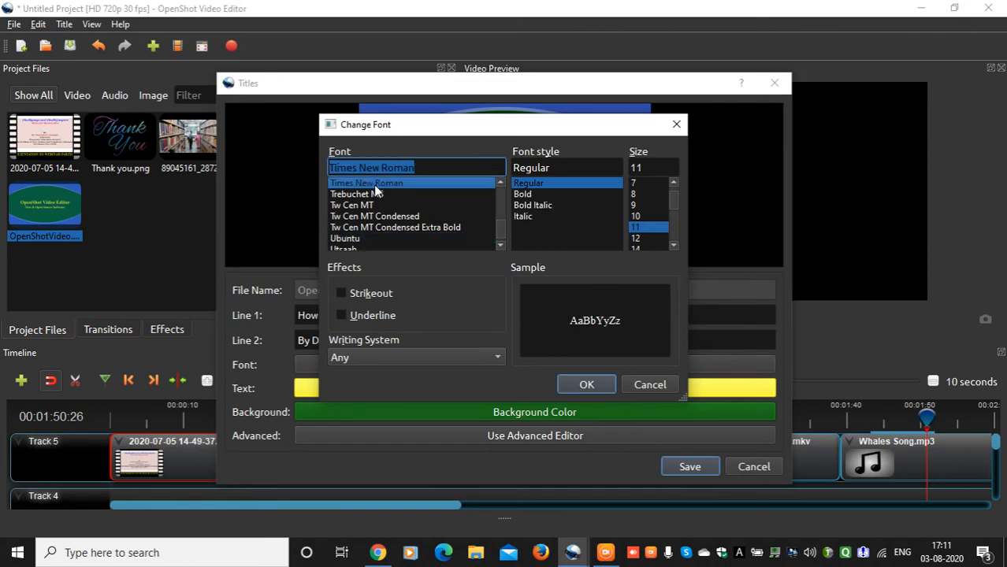
left_click(640, 239)
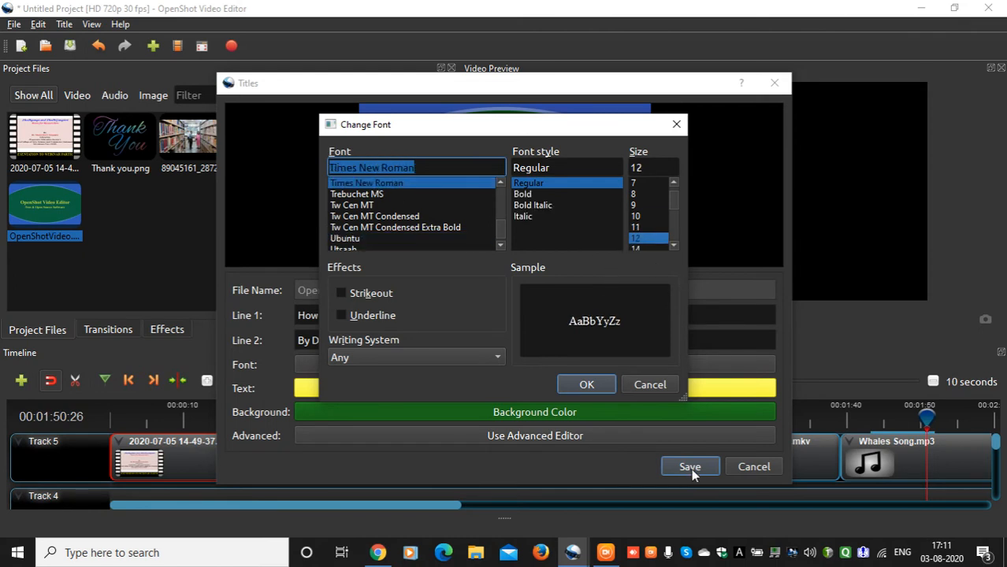
left_click(588, 386)
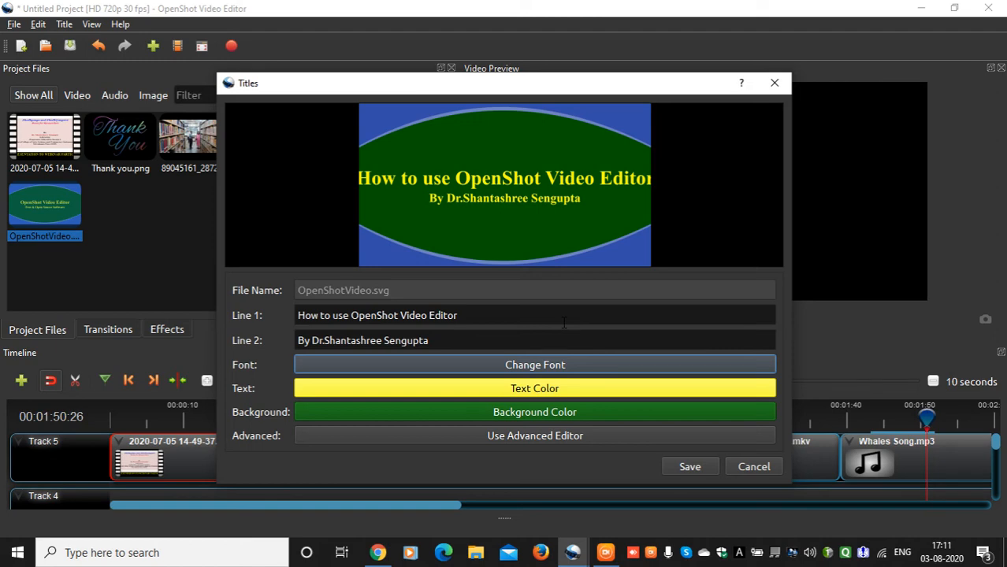
- Reduce the title's Times New Roman font size to 11
left_click(547, 366)
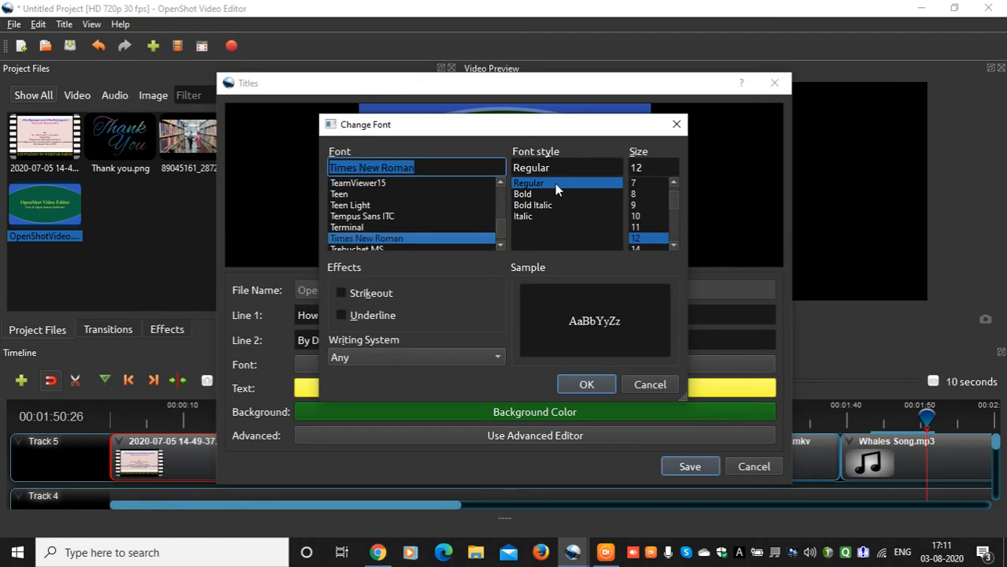
left_click(636, 228)
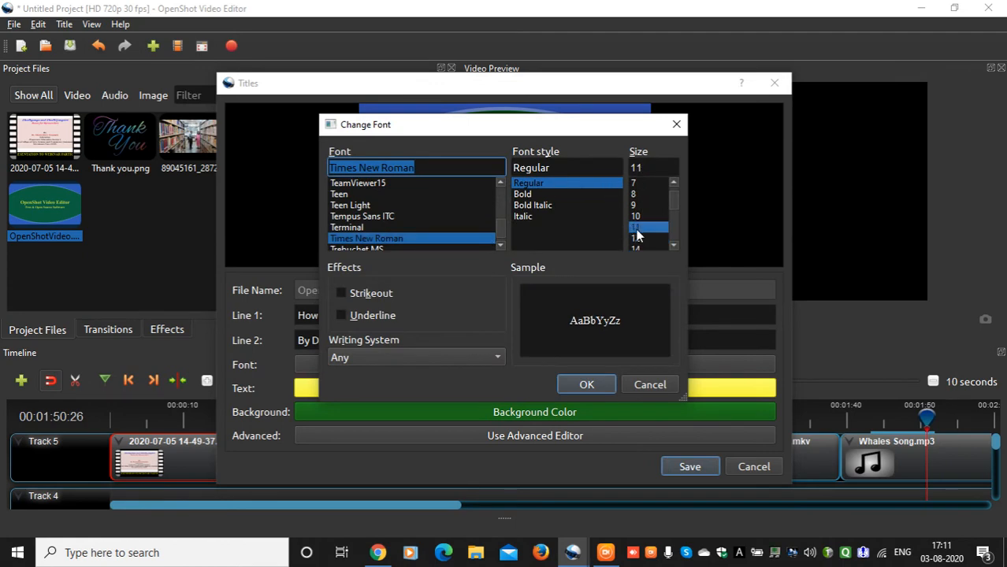
left_click(606, 385)
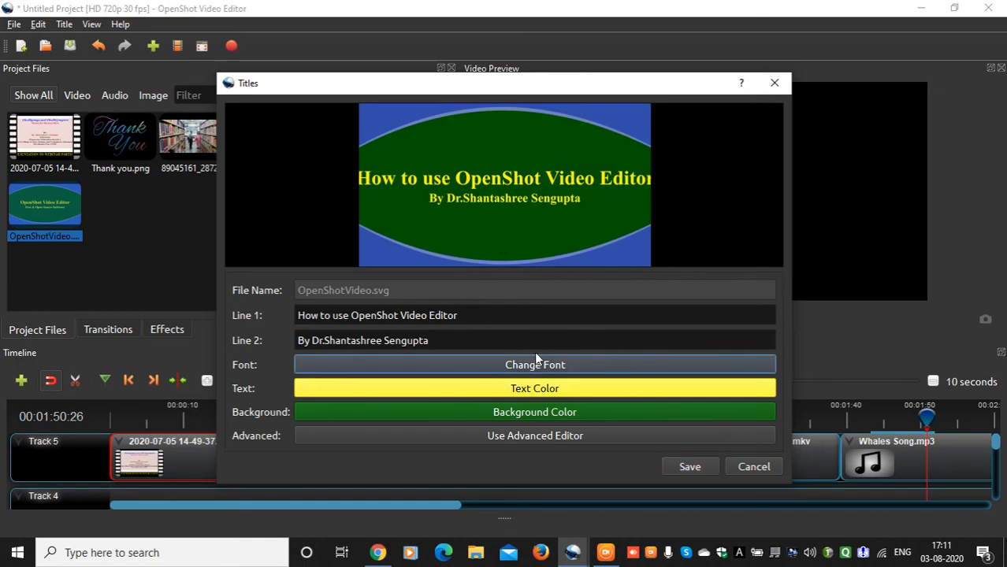
left_click(541, 394)
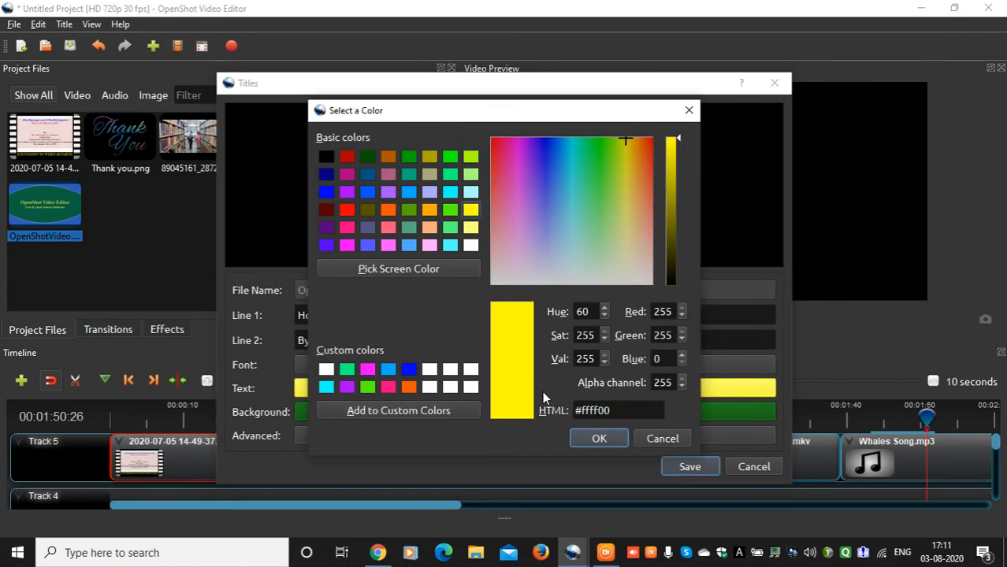
left_click(652, 444)
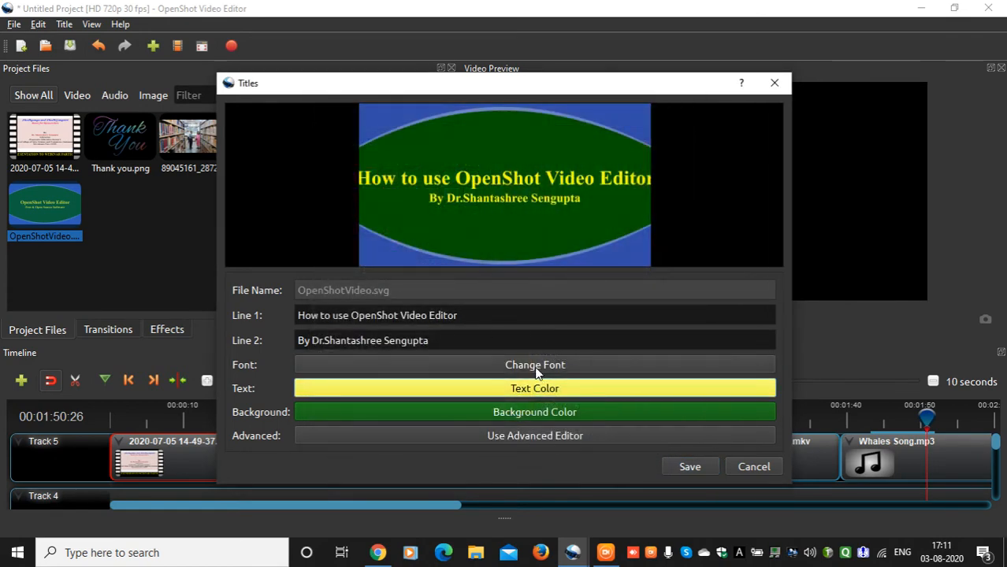
- Change the title's font to Arial, Regular, size 10
left_click(535, 368)
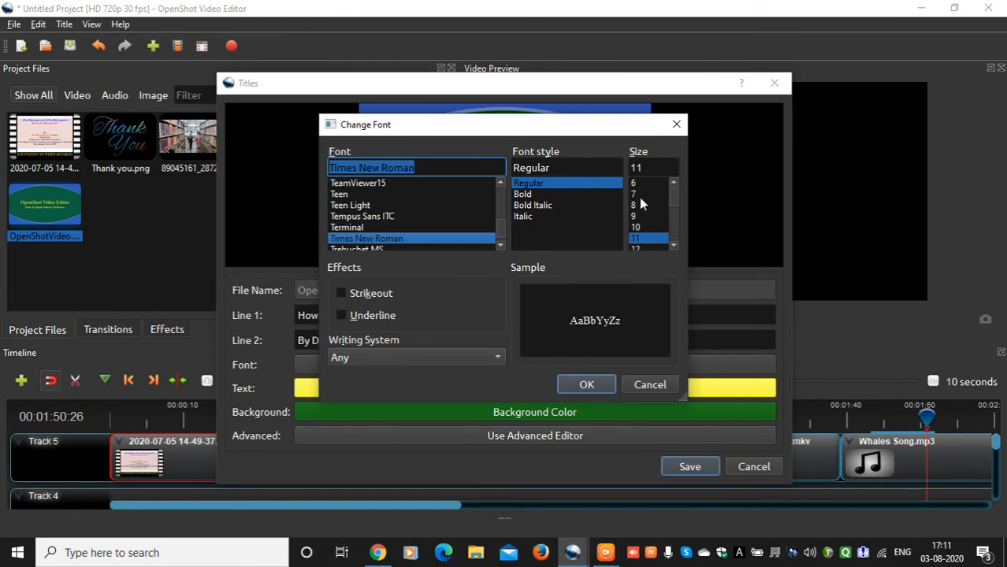
left_click(636, 228)
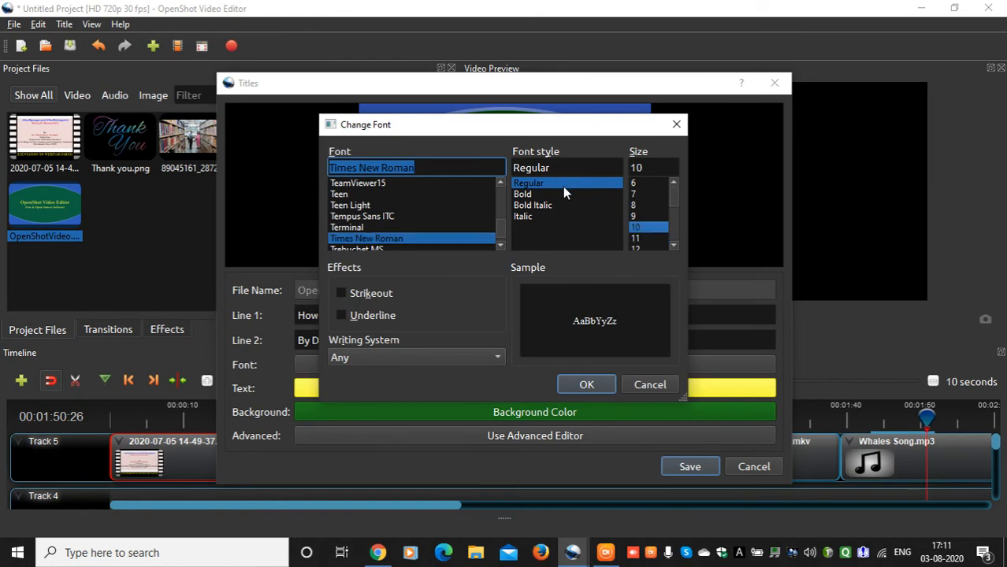
left_click_drag(496, 231, 500, 188)
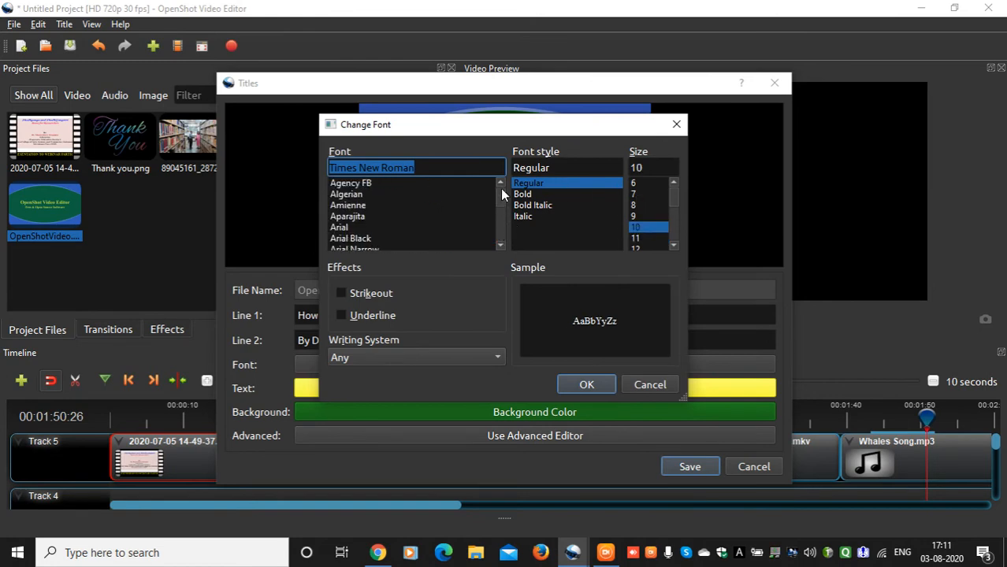
left_click(339, 230)
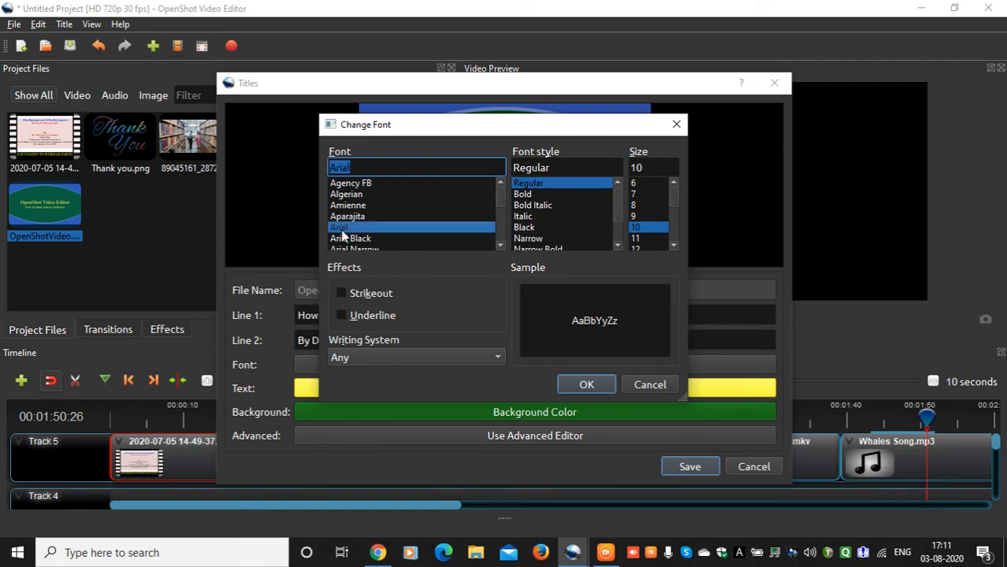
left_click(587, 386)
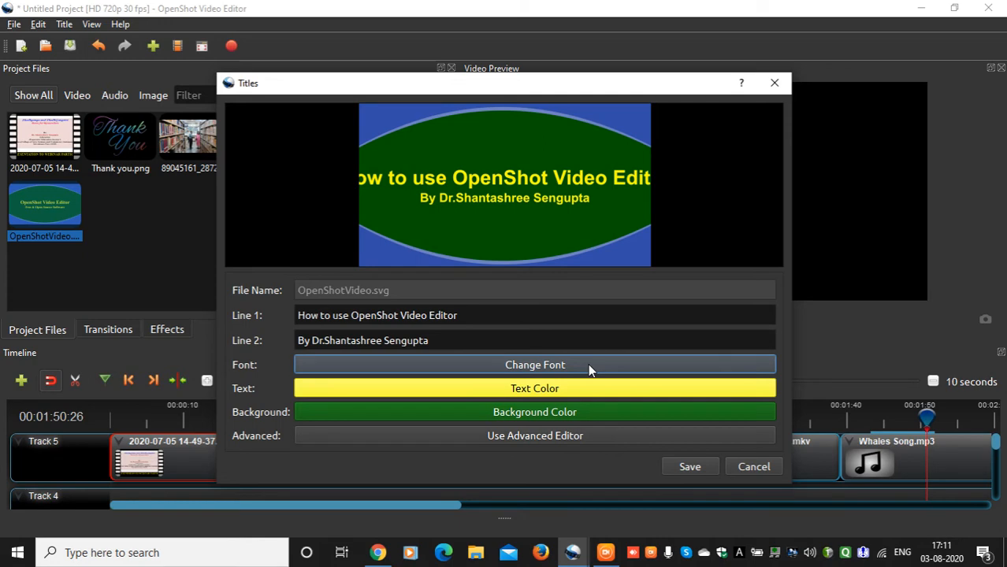
- Reduce the title's Arial font size to 8
left_click(589, 367)
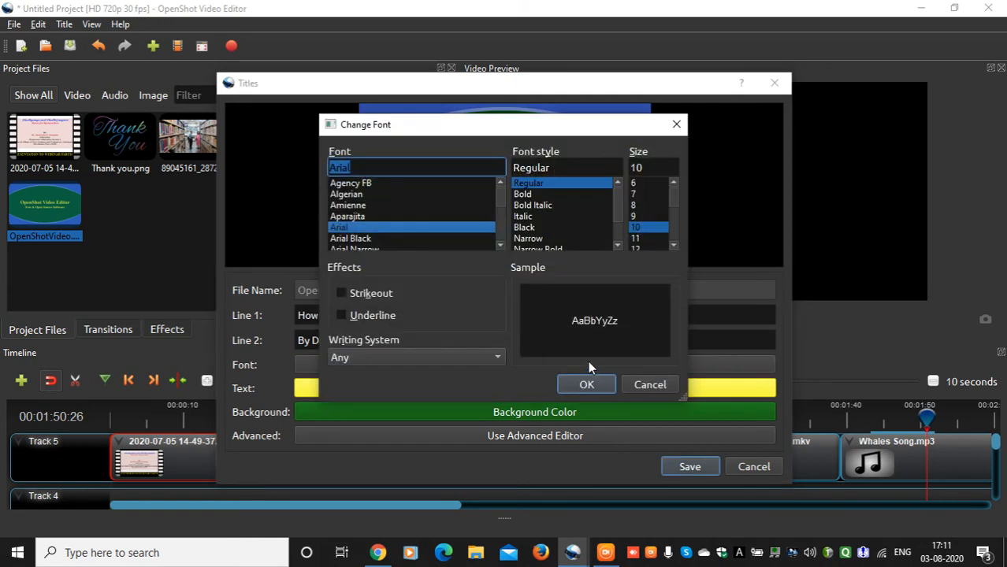
left_click(635, 206)
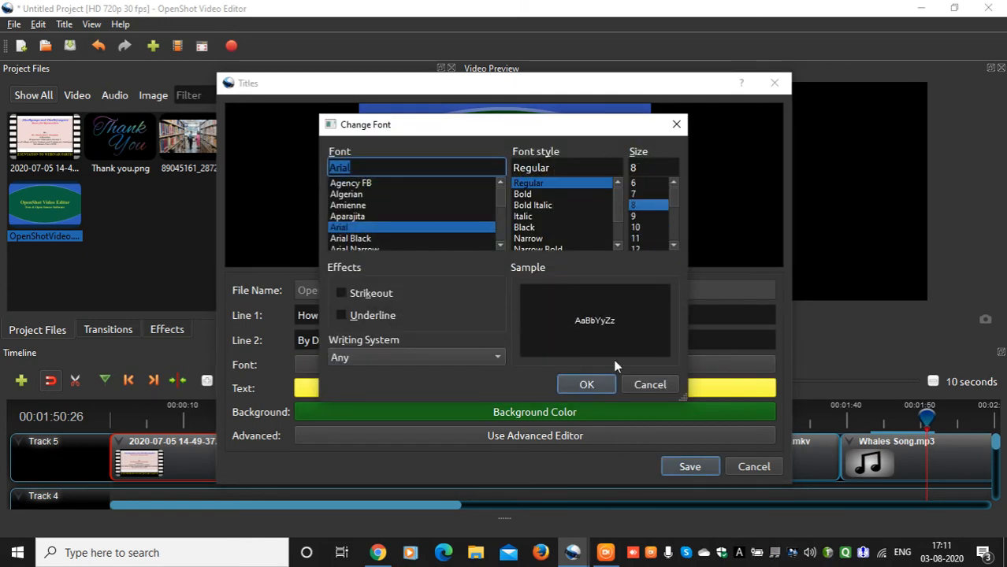
left_click(596, 383)
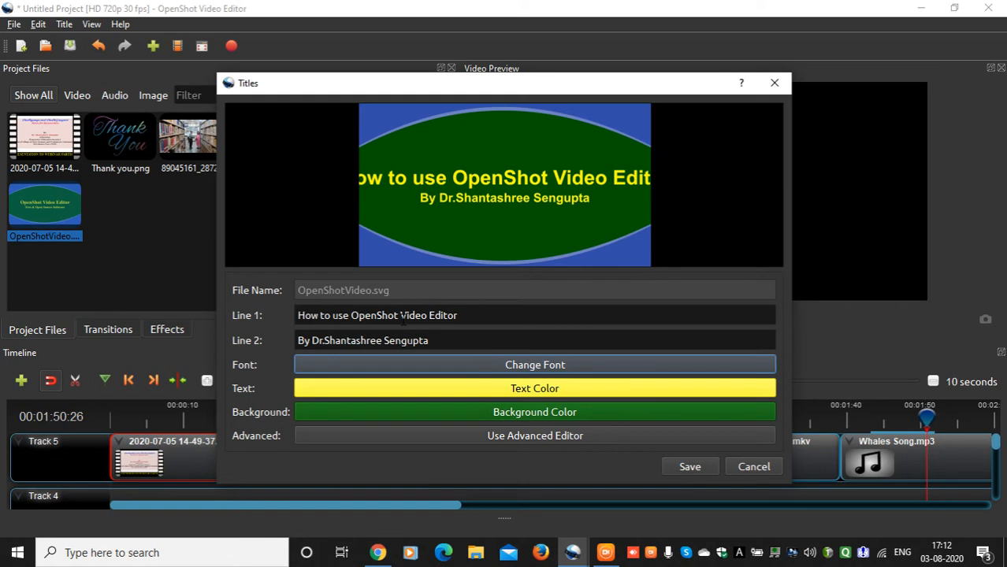
- Shorten the title's first line to "OpenShot Video Editor" by removing "How to use", and save the title
left_click(402, 319)
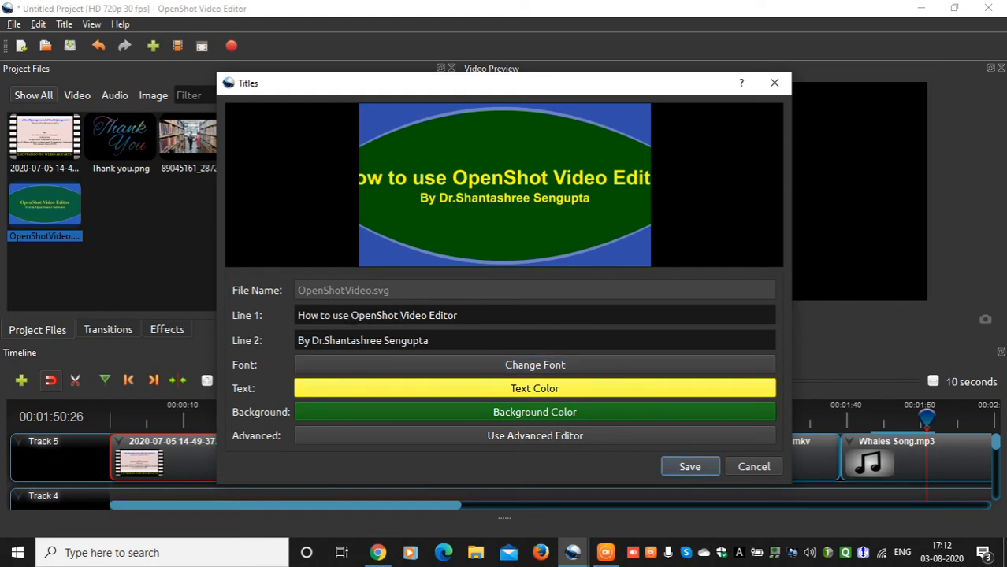
left_click_drag(352, 319, 268, 328)
left_click(350, 319)
key("BackSpace")
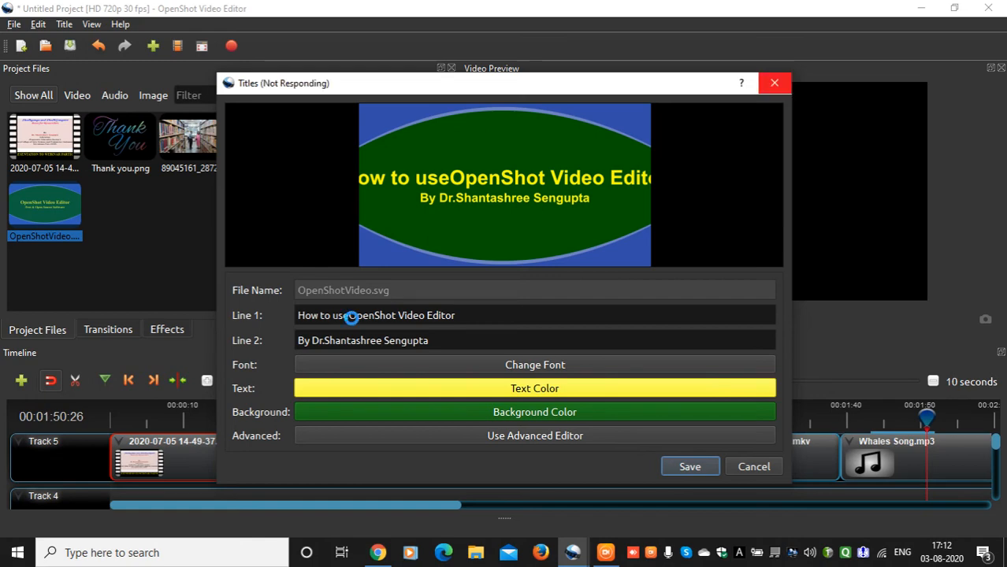
key("BackSpace")
key("BackSpace")
key("BackSpace")
key("BackSpace")
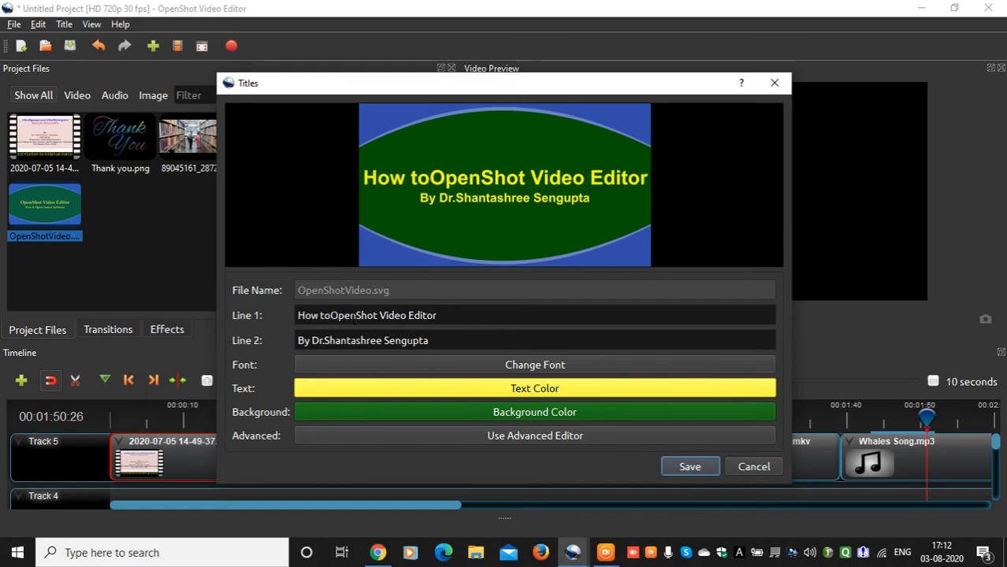
key("BackSpace")
key("BackSpace")
key("BackSpace")
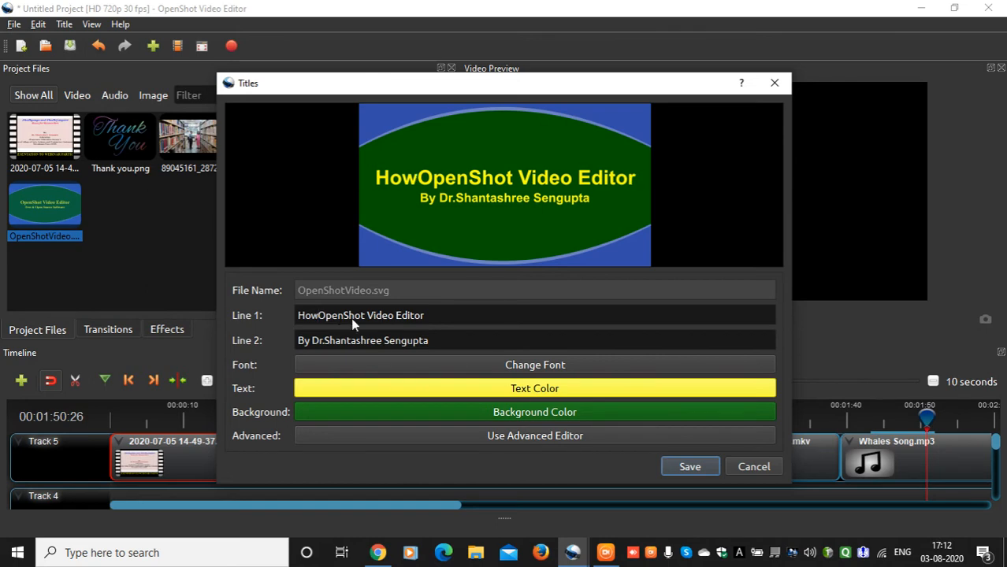
key("BackSpace")
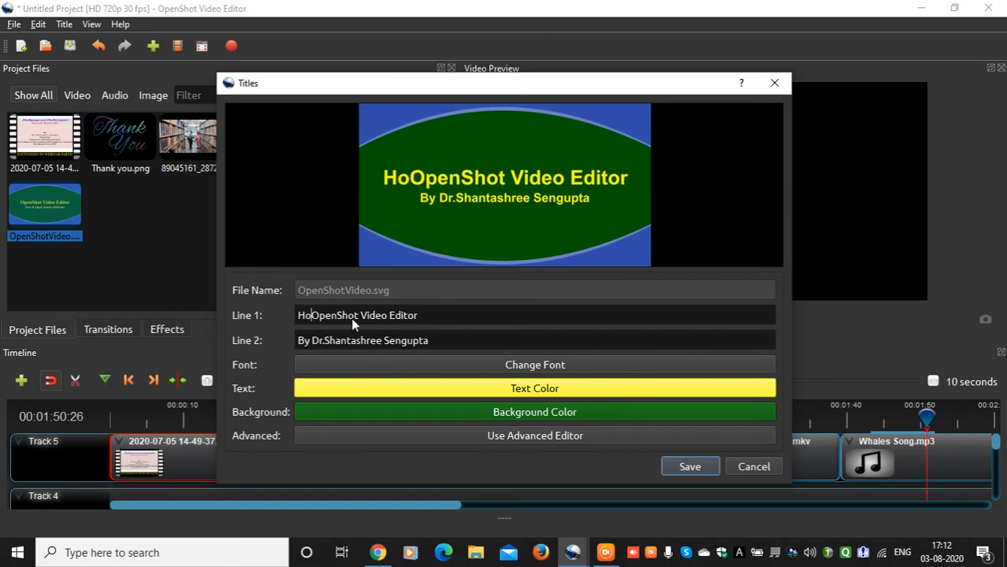
key("BackSpace")
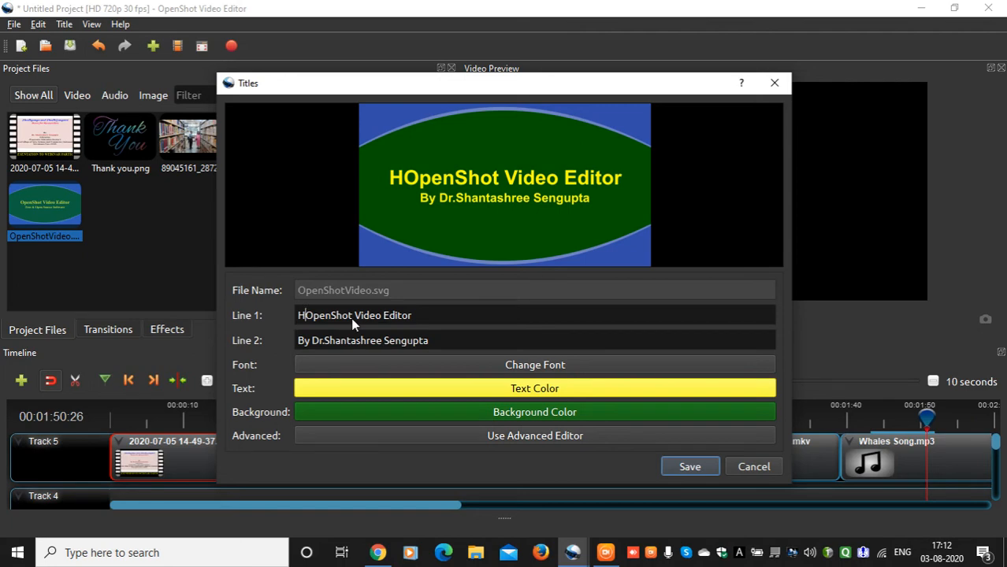
key("BackSpace")
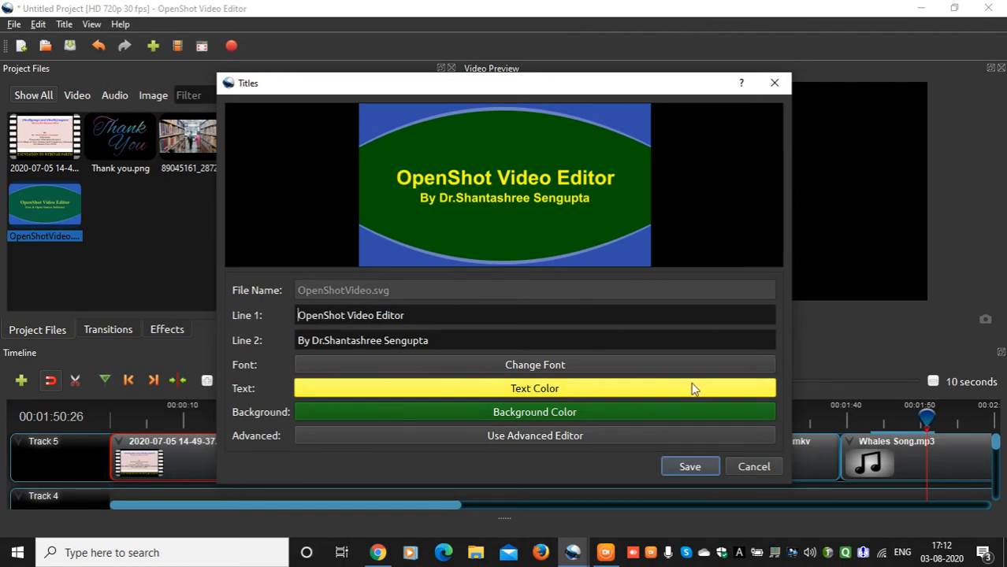
left_click(689, 466)
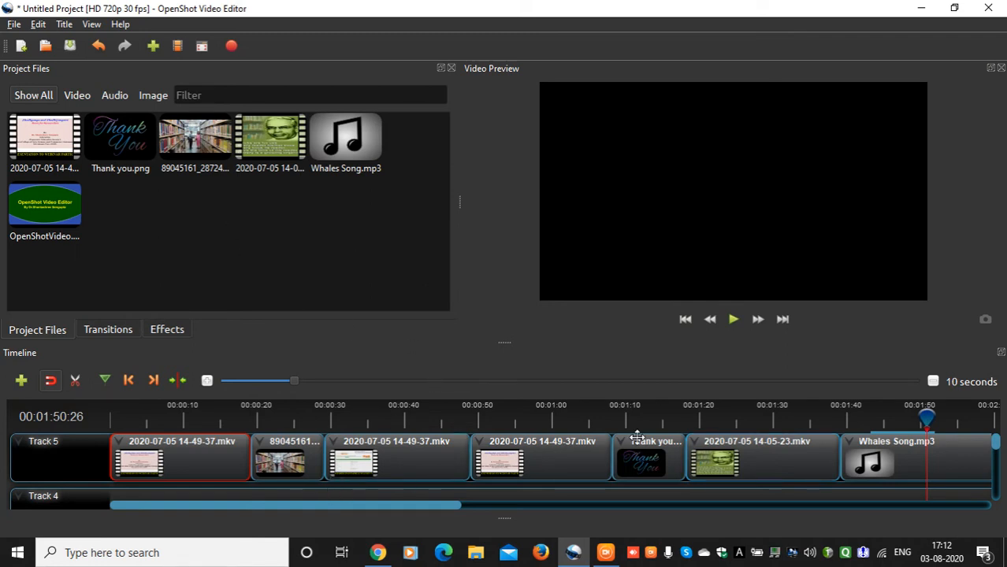
- Move the second Thank you clip on Track 5 directly before the last Whales Song.mp3 clip and return the playhead to the timeline's start
left_click(934, 380)
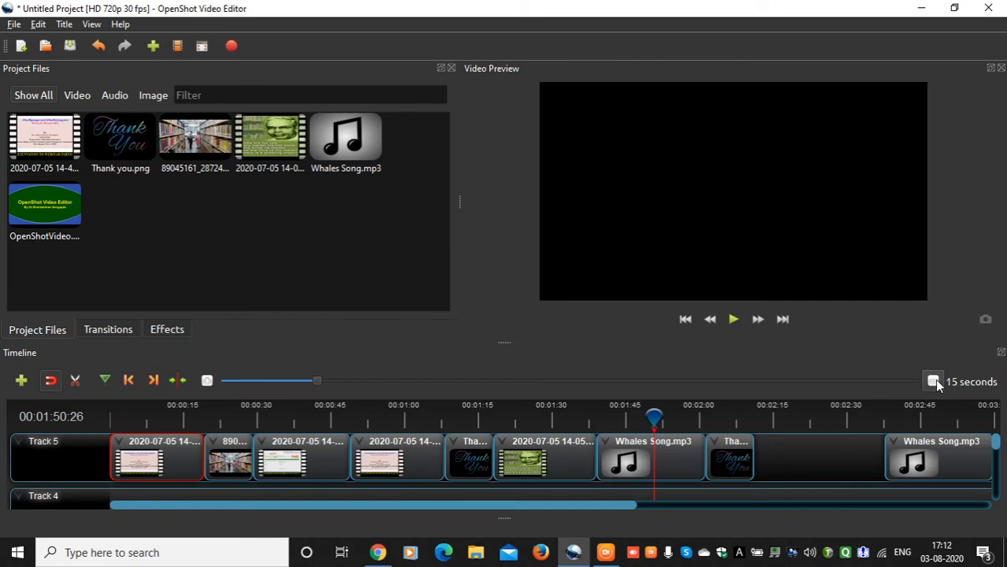
left_click_drag(733, 461, 860, 460)
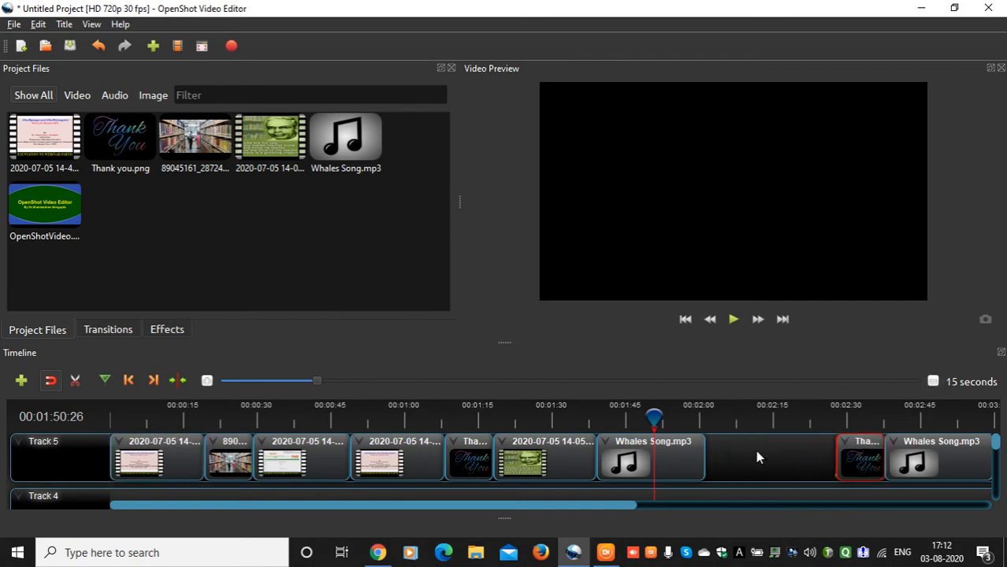
left_click_drag(654, 418, 552, 418)
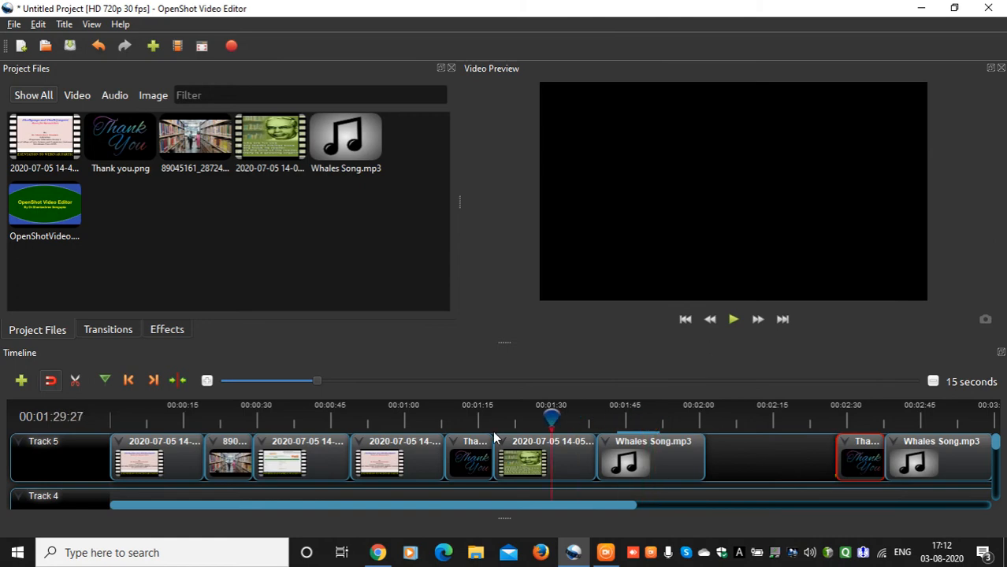
left_click_drag(495, 438, 105, 415)
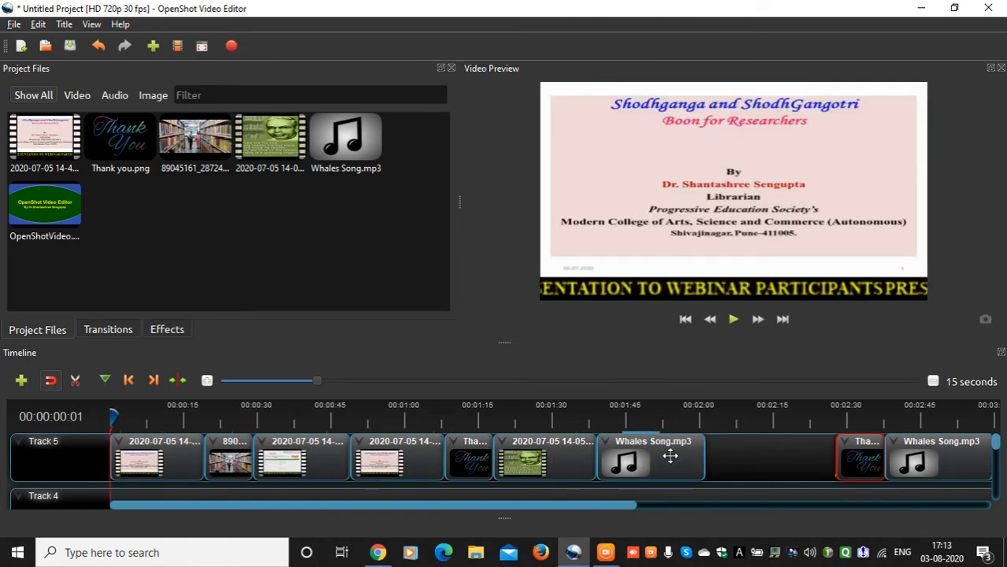
- Shift the remaining Track 5 clips one by one against the clip that follows each, freeing about 27 seconds at the timeline's start
left_click_drag(670, 457, 798, 449)
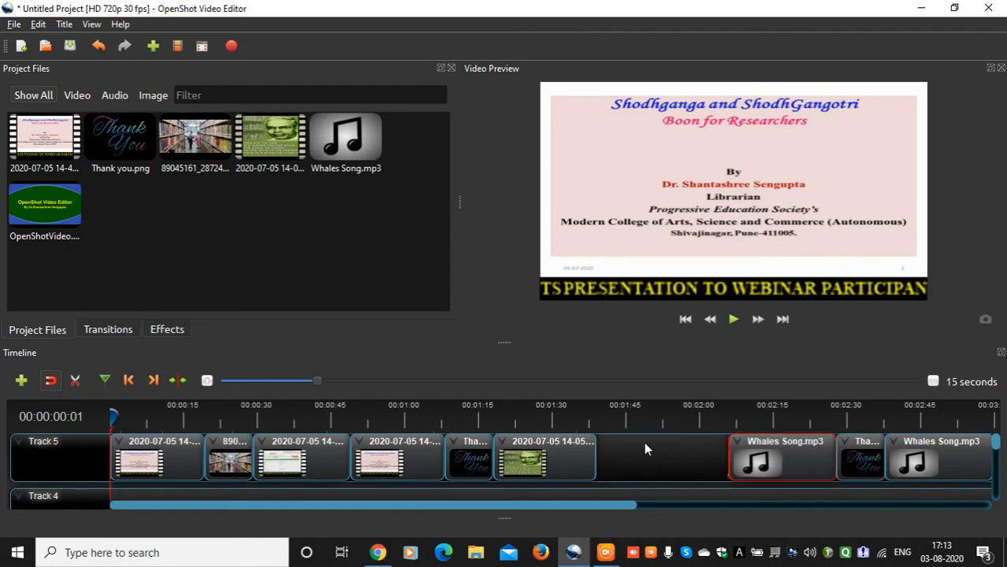
left_click_drag(559, 455, 693, 456)
left_click_drag(471, 455, 603, 452)
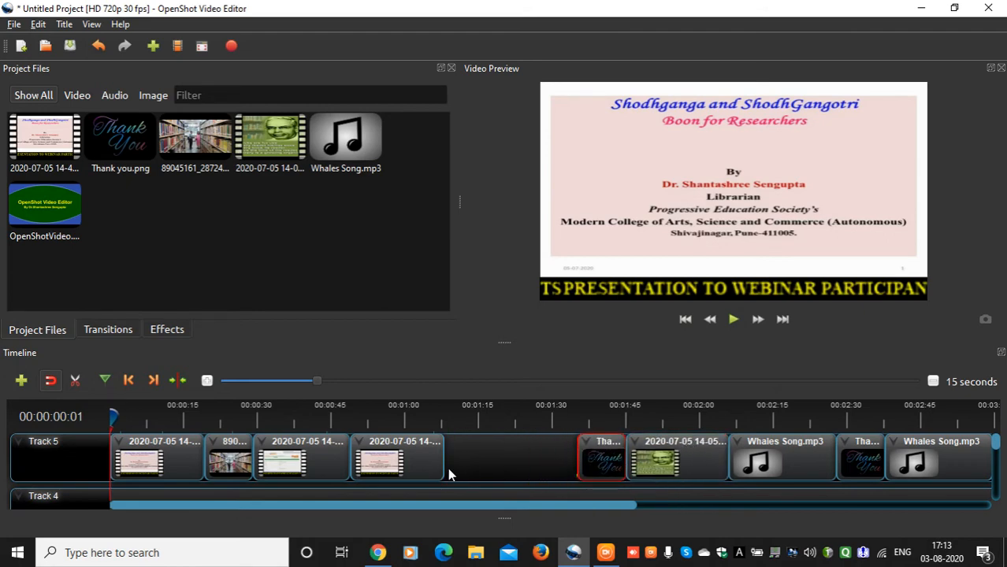
left_click_drag(400, 457, 536, 451)
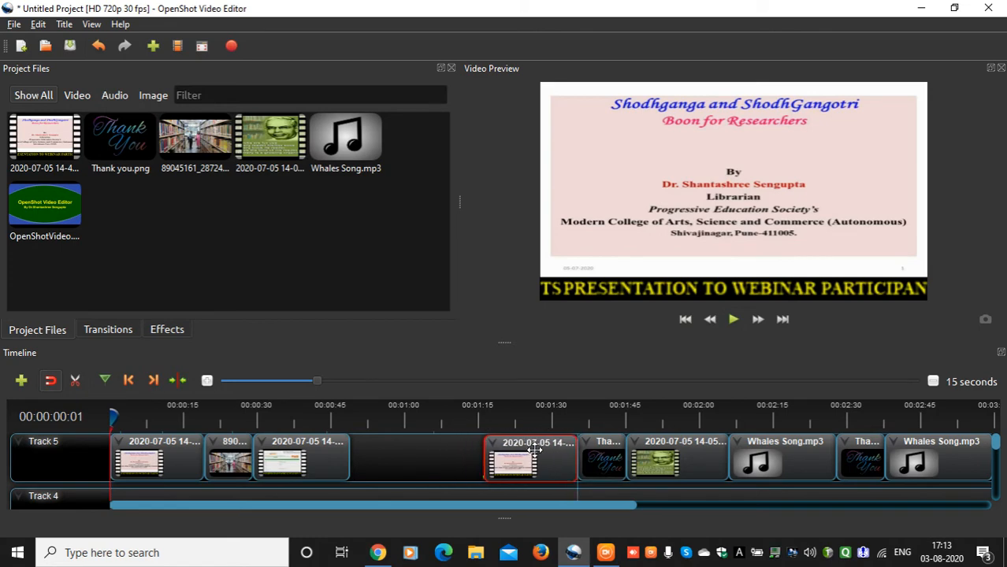
left_click_drag(291, 457, 422, 457)
left_click_drag(225, 455, 356, 450)
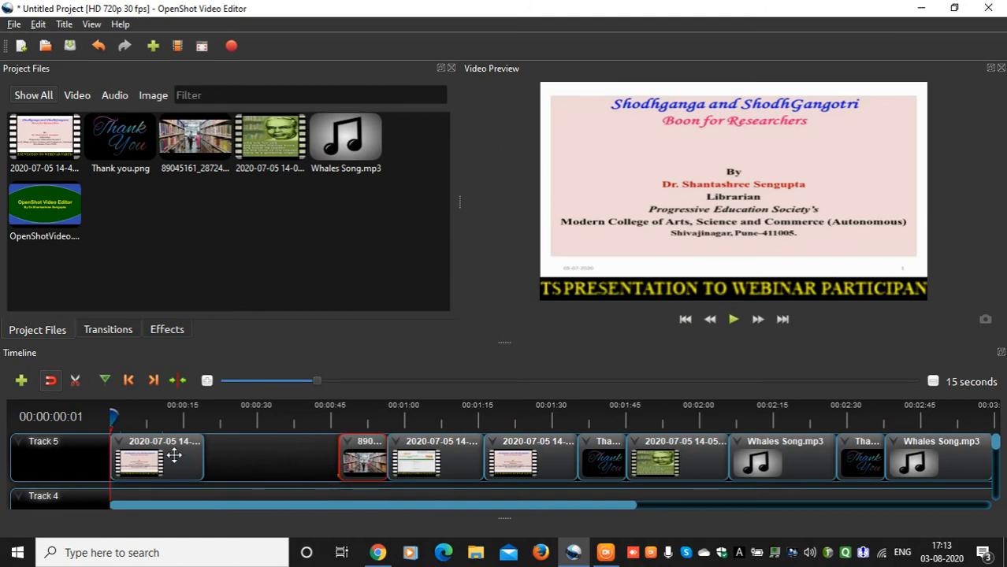
left_click_drag(175, 454, 309, 451)
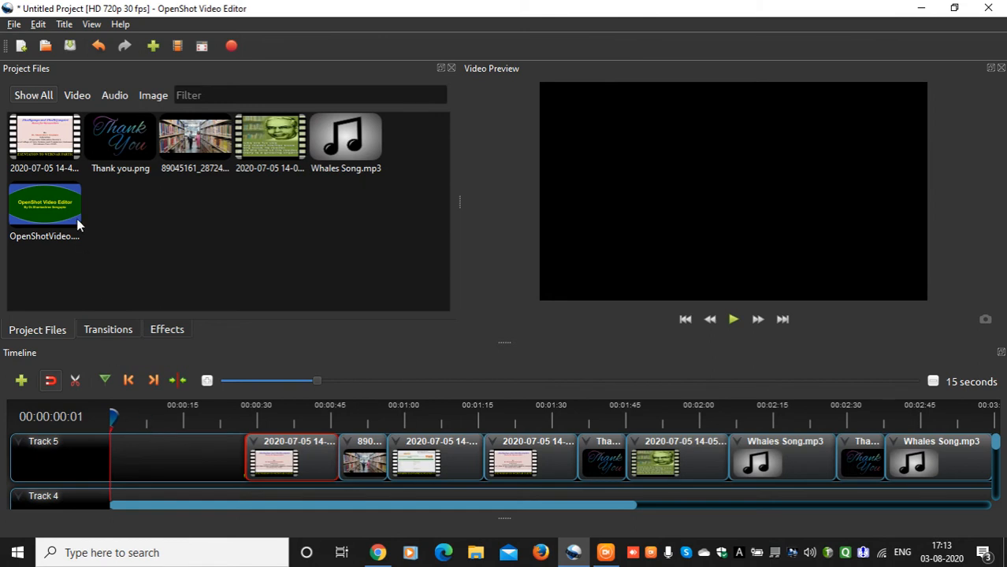
- Insert the OpenShot title at the start of Track 5 and pull the next three clips up behind it without gaps
left_click_drag(75, 209, 135, 456)
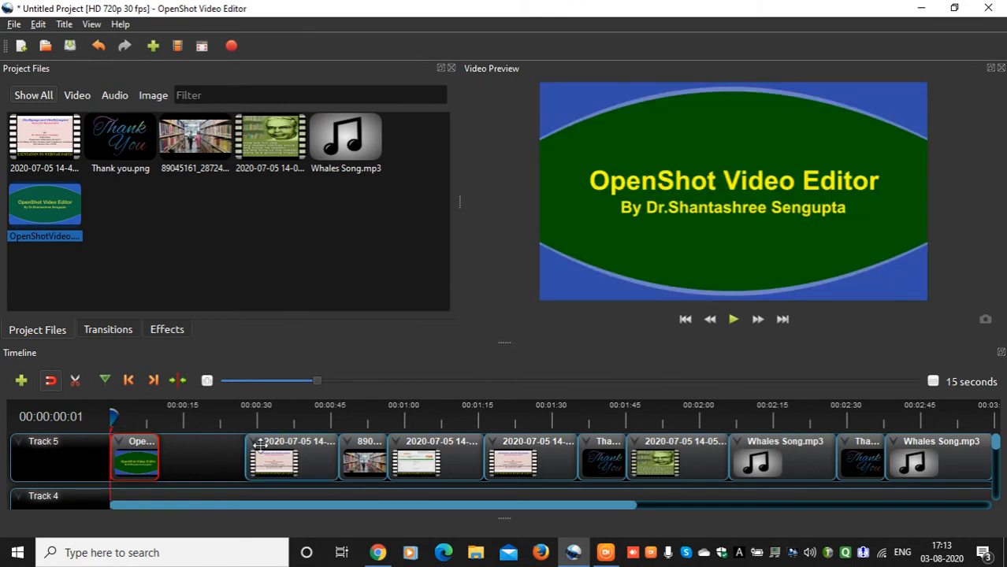
left_click_drag(260, 446, 179, 438)
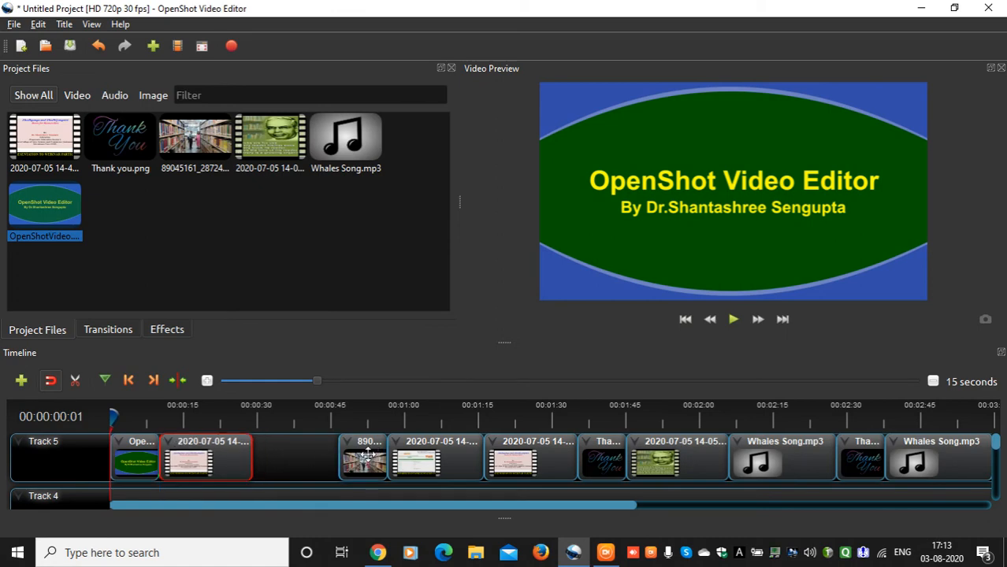
left_click_drag(368, 453, 282, 451)
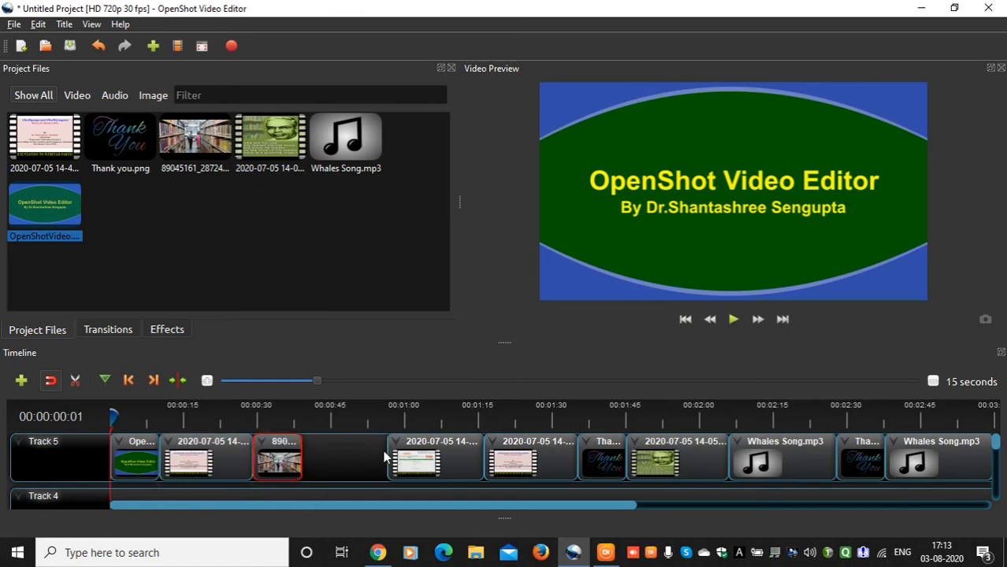
left_click_drag(418, 453, 333, 451)
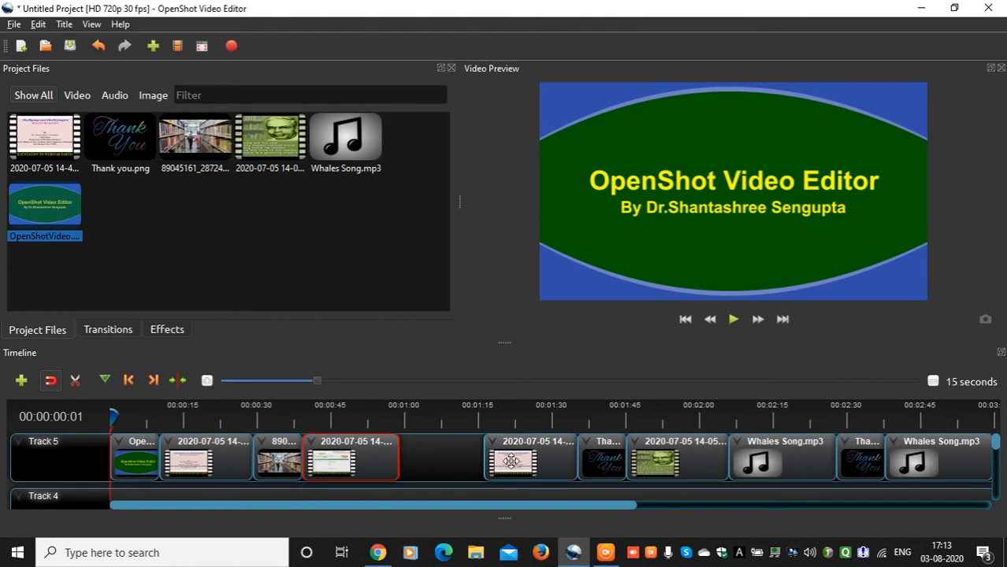
- Close the remaining gaps on Track 5 by moving each later clip directly behind its predecessor, undoing the one placement that overlaps
mouse_move(514, 460)
left_mouse_down()
mouse_move(432, 455)
mouse_move(467, 453)
left_mouse_up()
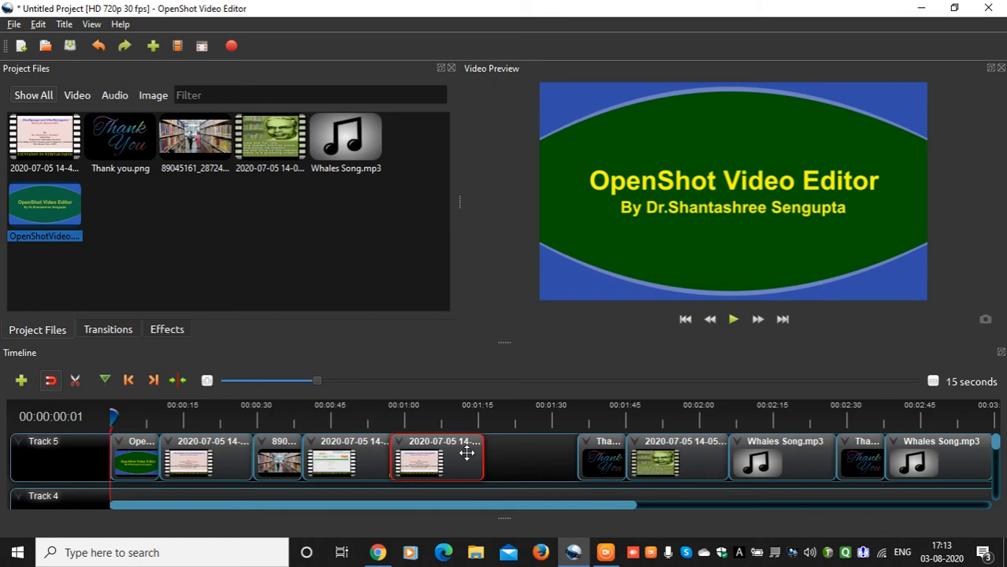
key("ctrl+z")
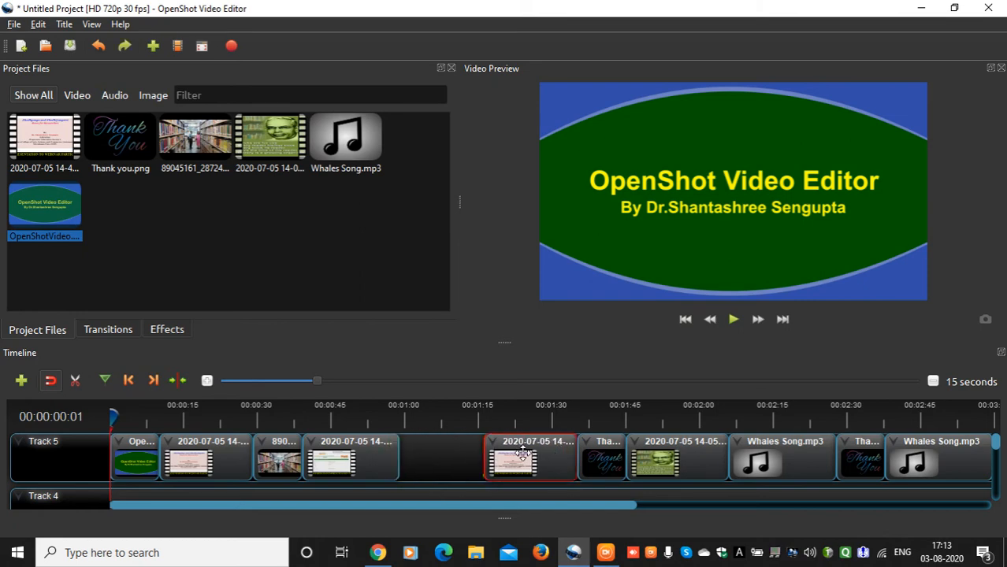
left_click_drag(520, 453, 442, 447)
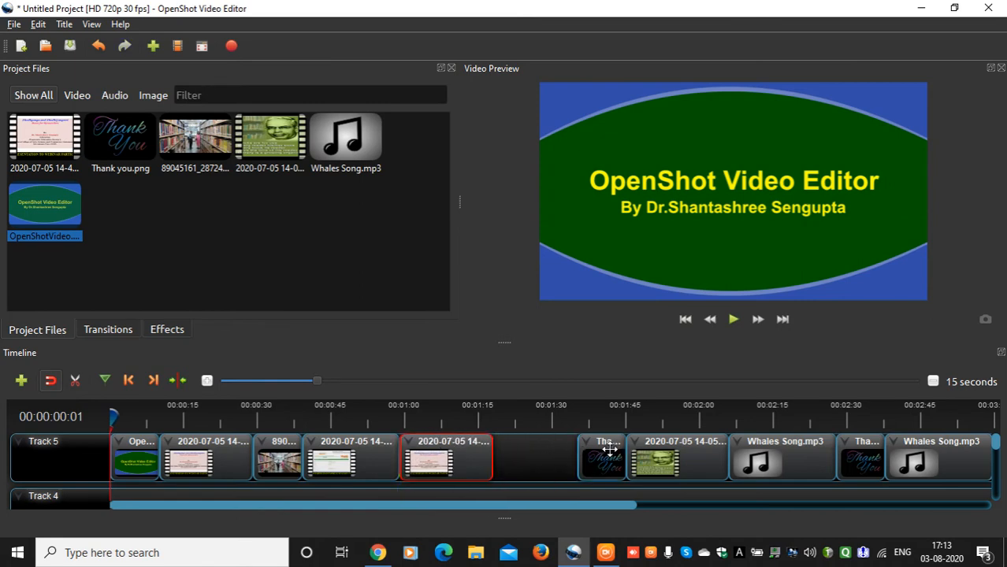
left_click_drag(609, 449, 525, 448)
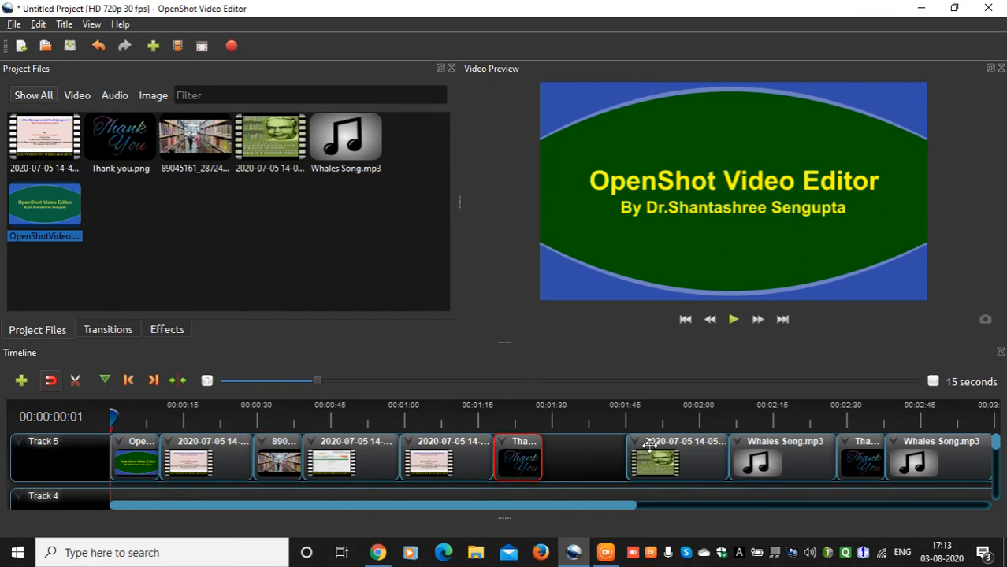
left_click_drag(662, 447, 578, 447)
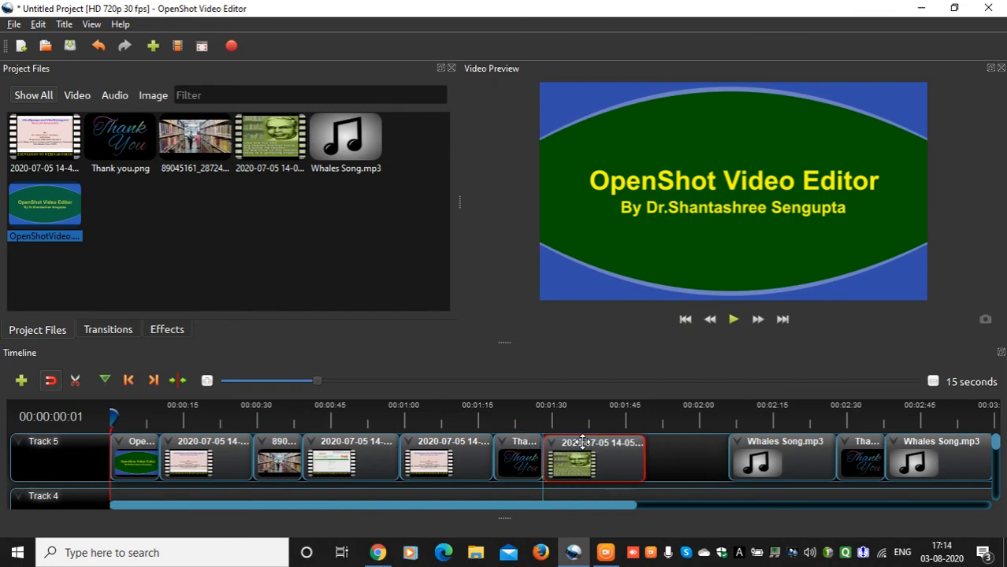
left_click_drag(781, 458, 706, 447)
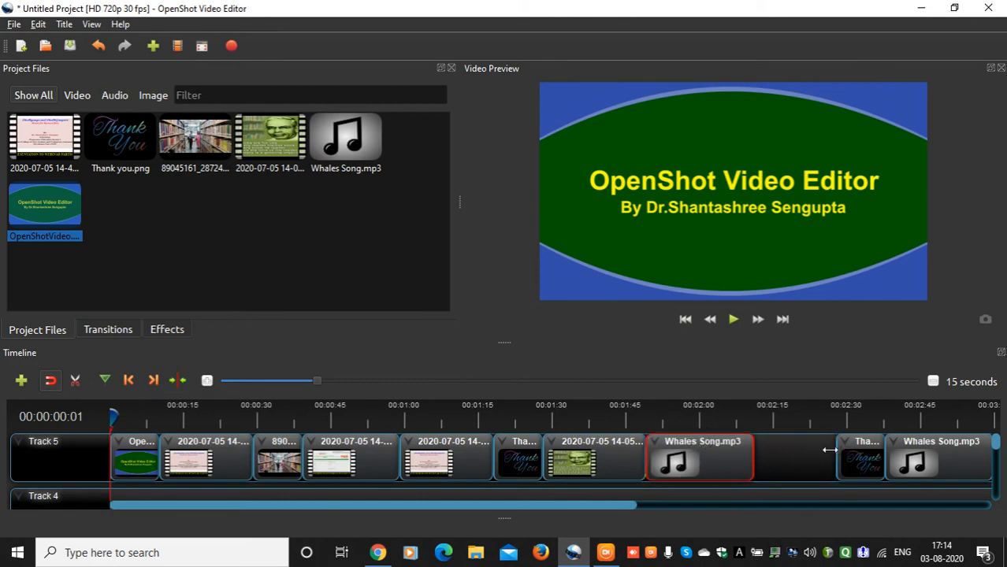
left_click_drag(841, 449, 764, 455)
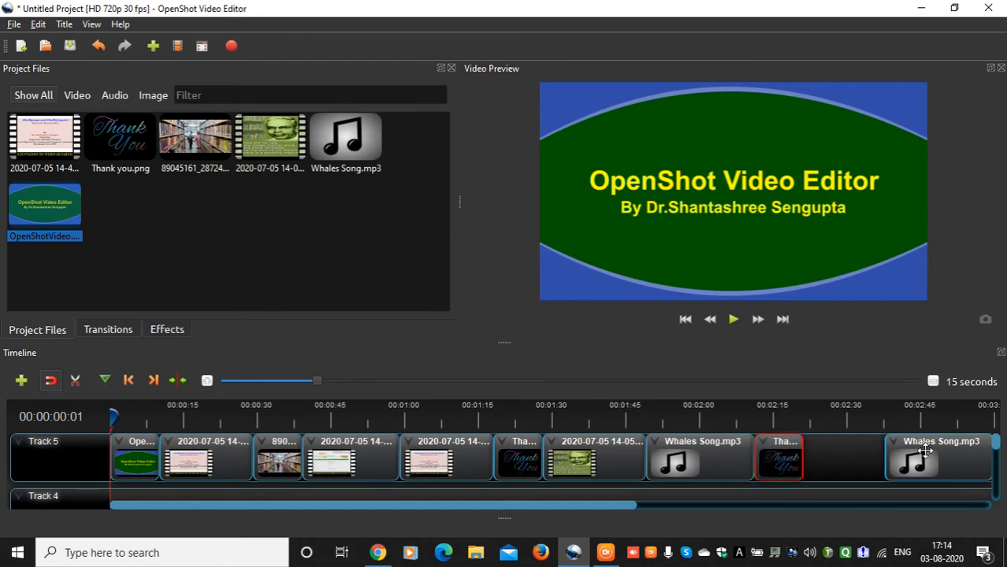
left_click_drag(917, 451, 849, 448)
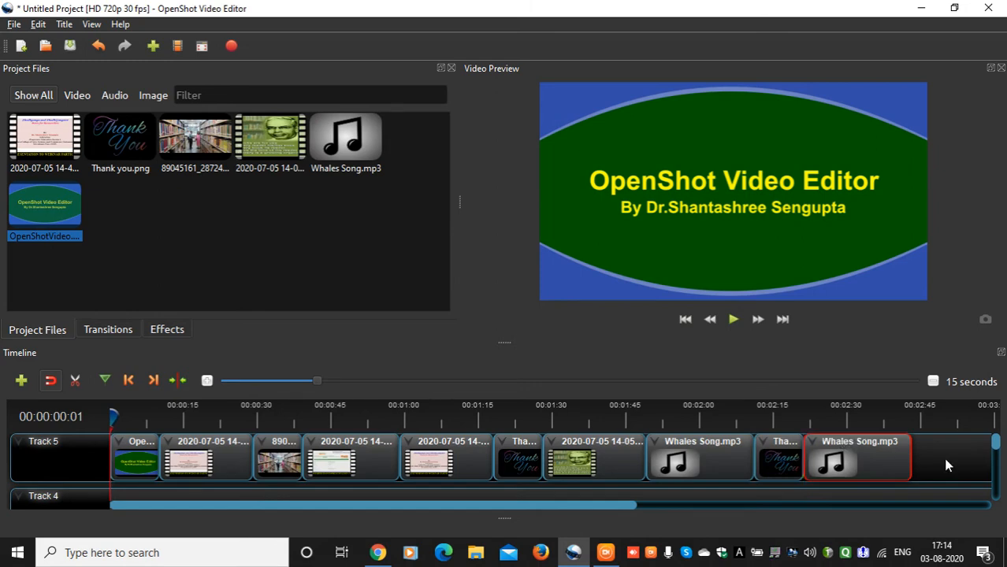
- Preview the timeline from its start with pauses, skip ahead to about 1:16, and stop playback in the first Whales Song.mp3 clip at about 1:58
left_click(740, 328)
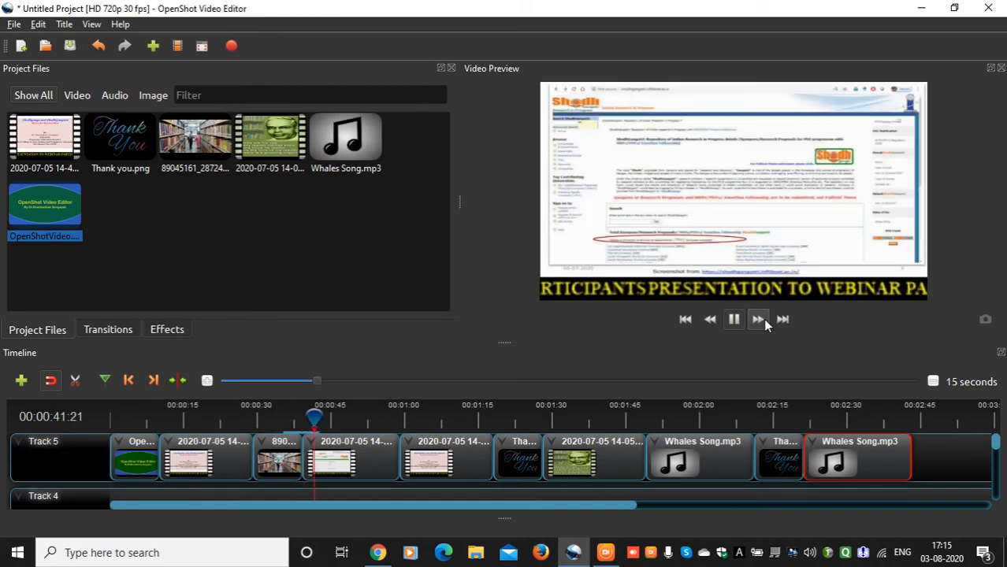
left_click(733, 320)
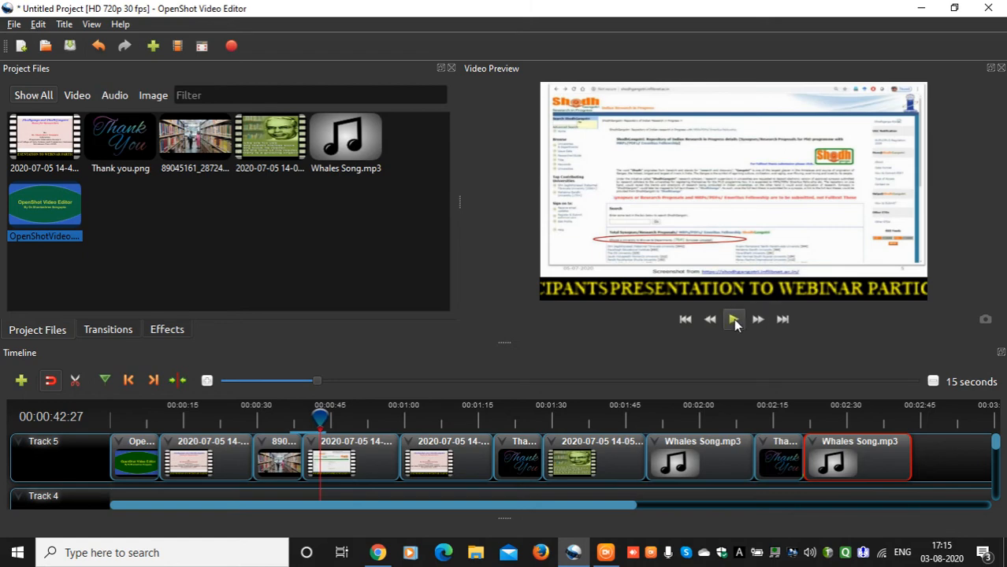
left_click(733, 320)
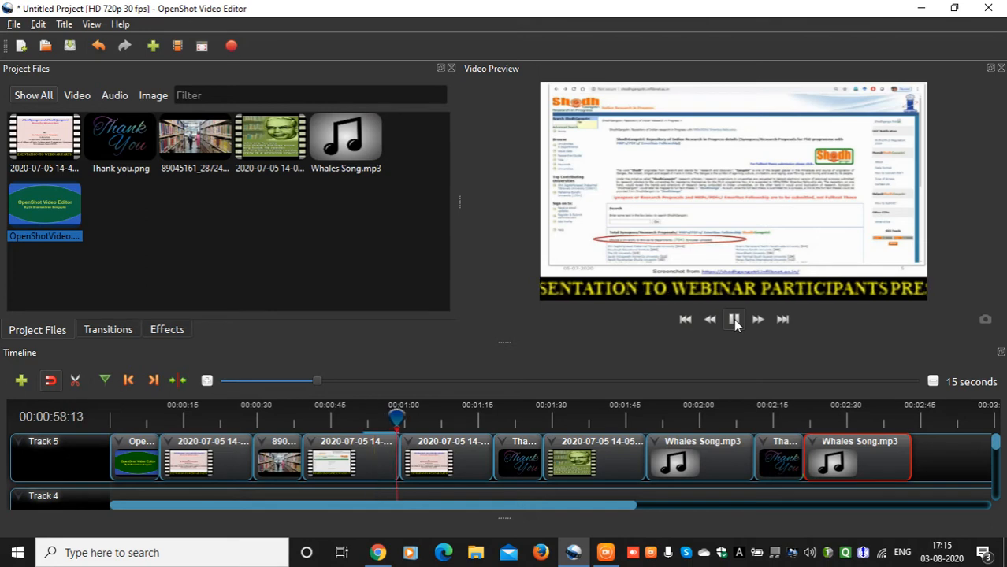
left_click(734, 320)
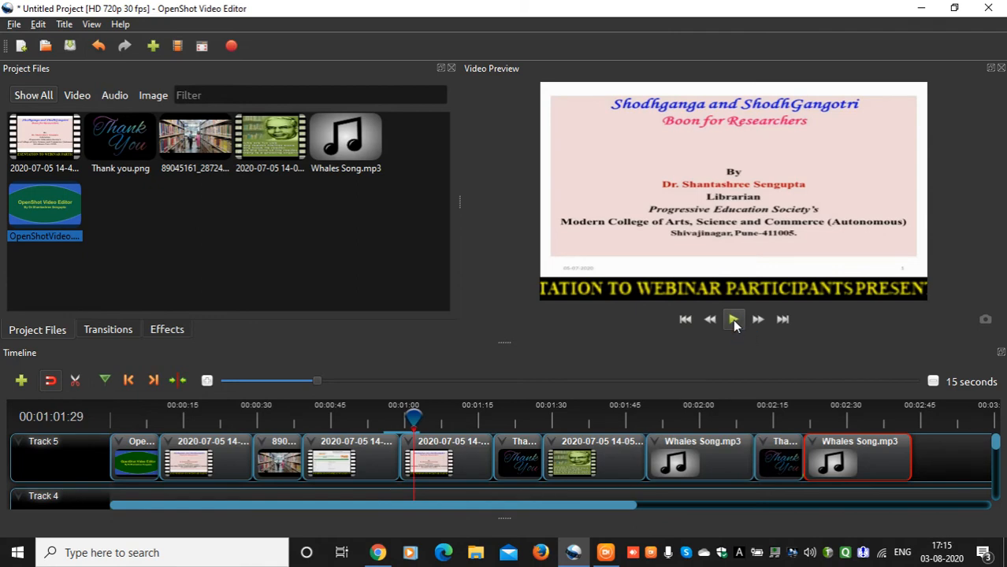
left_click(733, 320)
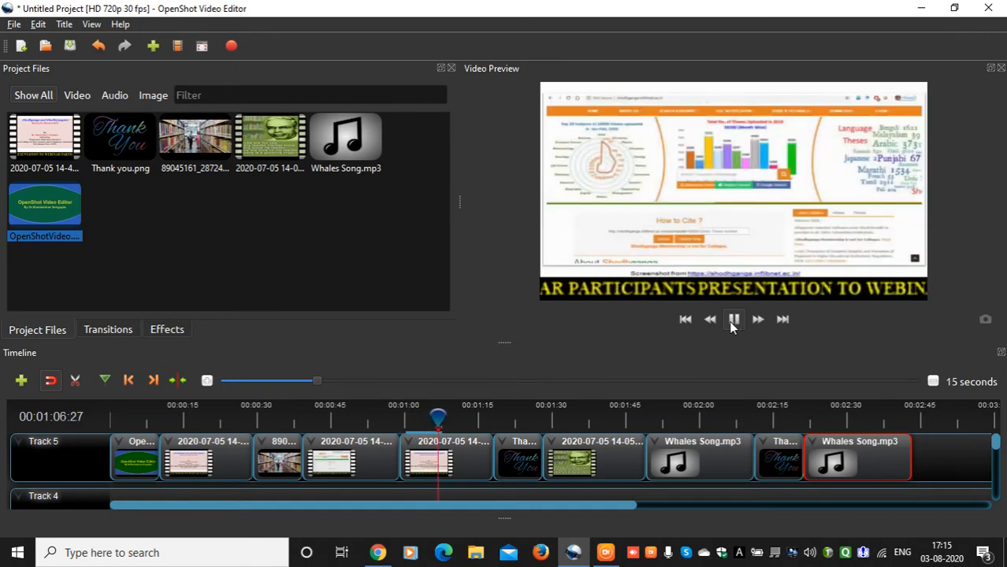
left_click(733, 319)
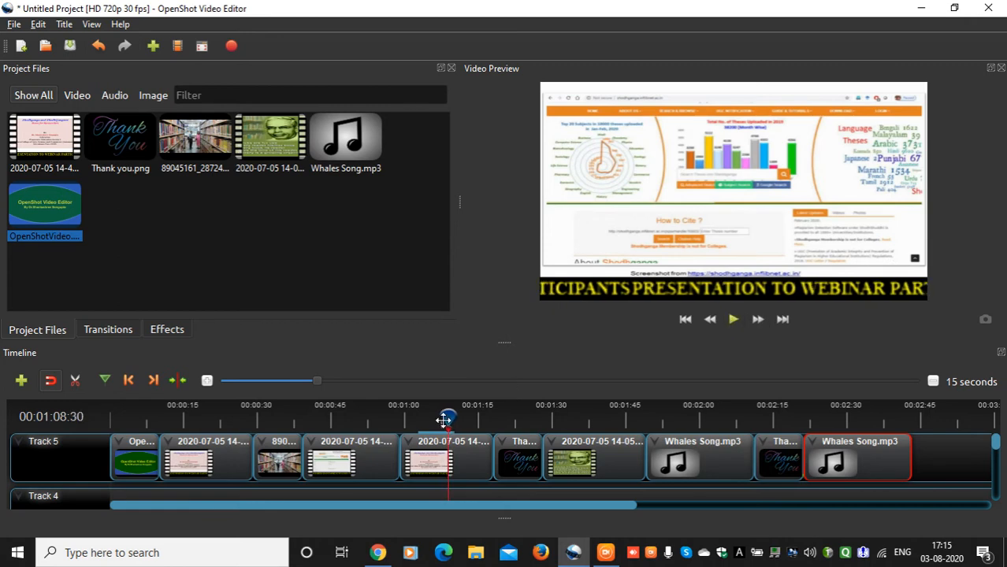
left_click_drag(445, 419, 485, 418)
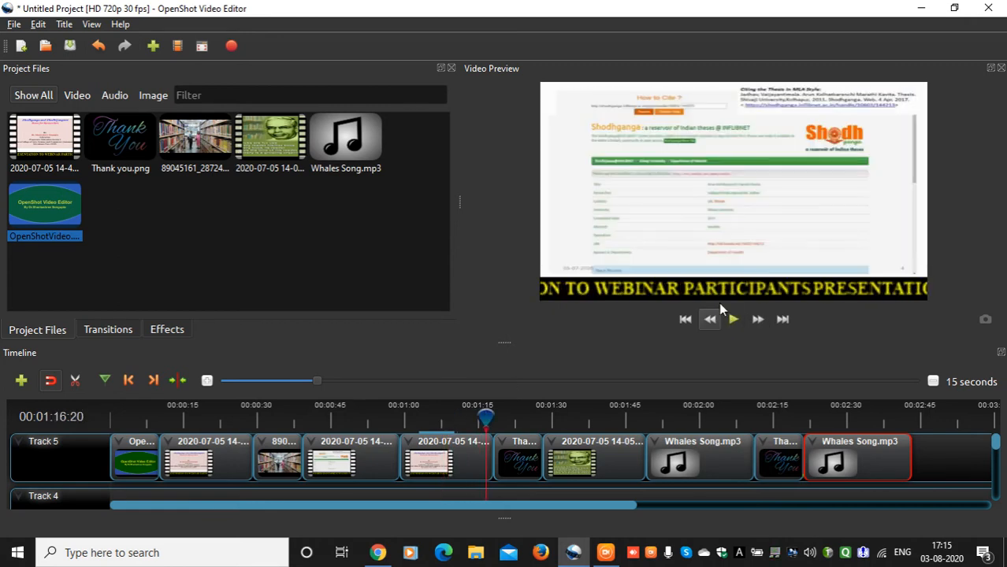
left_click(734, 319)
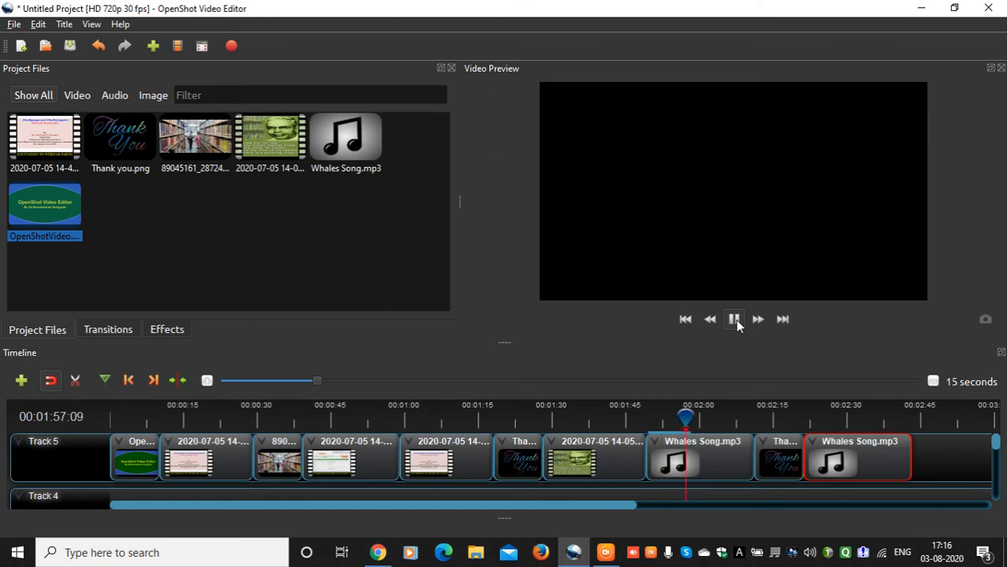
left_click(734, 319)
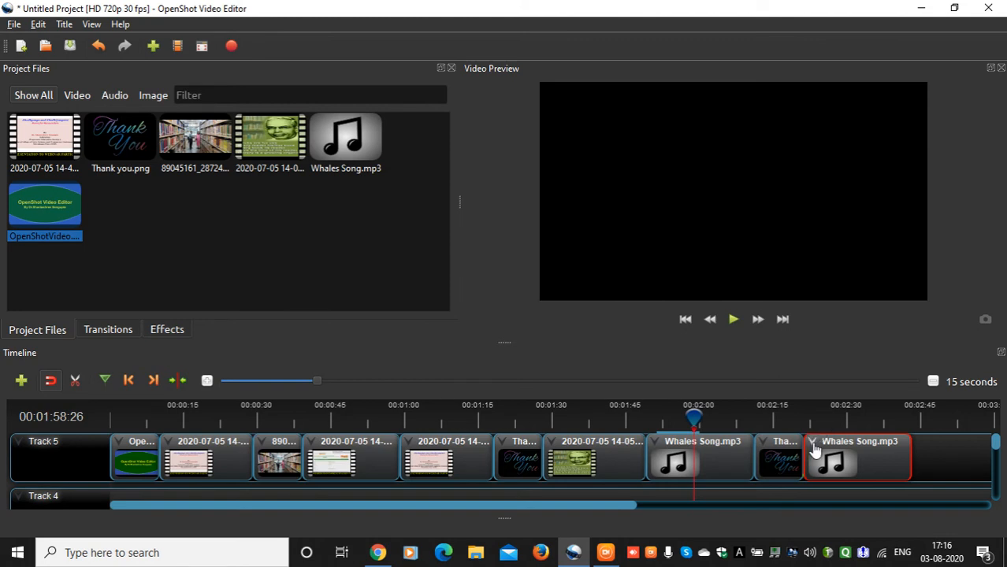
- Remove the last Whales Song.mp3 clip from Track 5 and split the remaining Whales Song.mp3 clip at the playhead
right_click(816, 450)
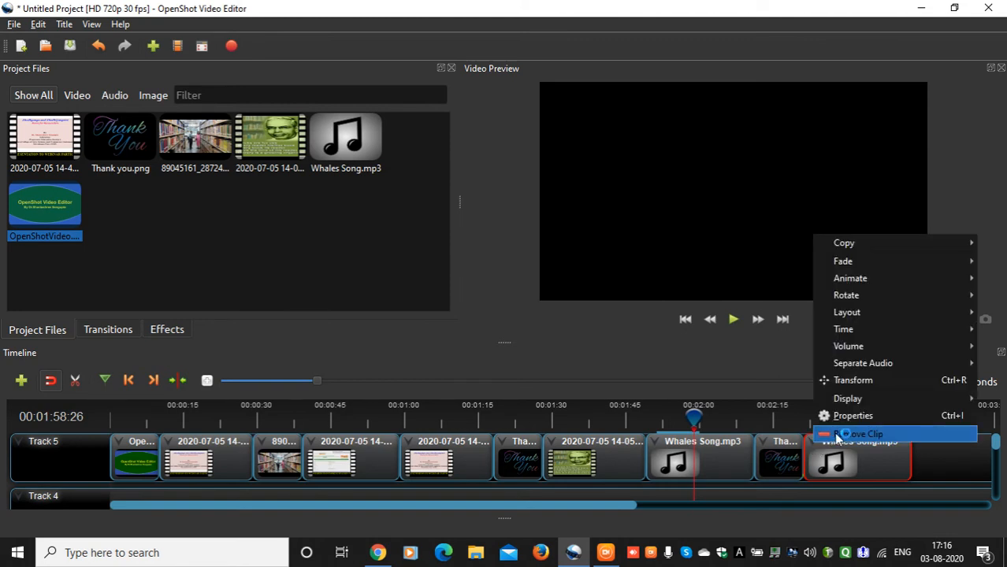
left_click(837, 436)
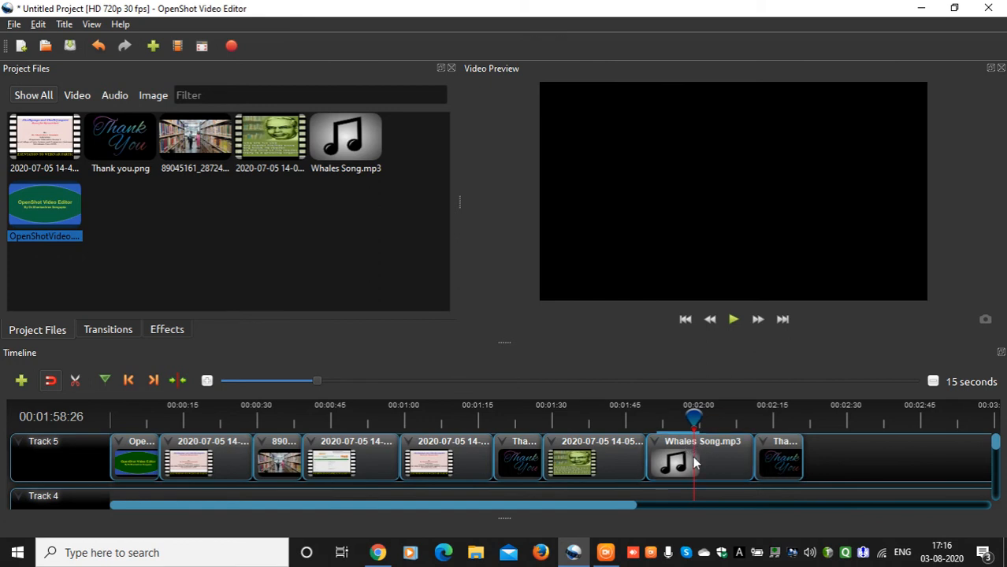
left_click(76, 382)
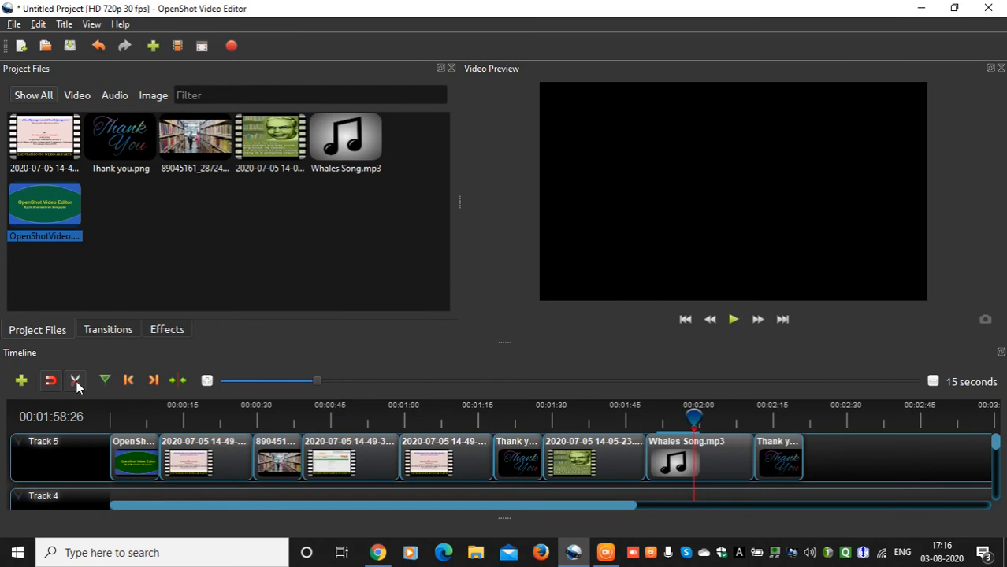
left_click(695, 443)
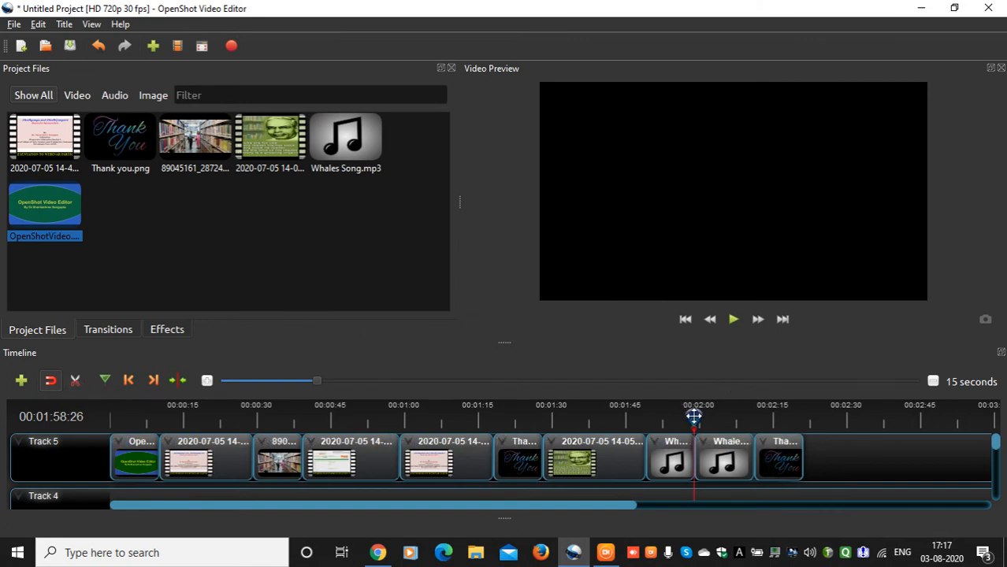
- Set the playhead back to about 1:56 and paste a copy of the second Whales Song.mp3 part after the last Thank you clip on Track 5
left_click_drag(694, 418, 682, 417)
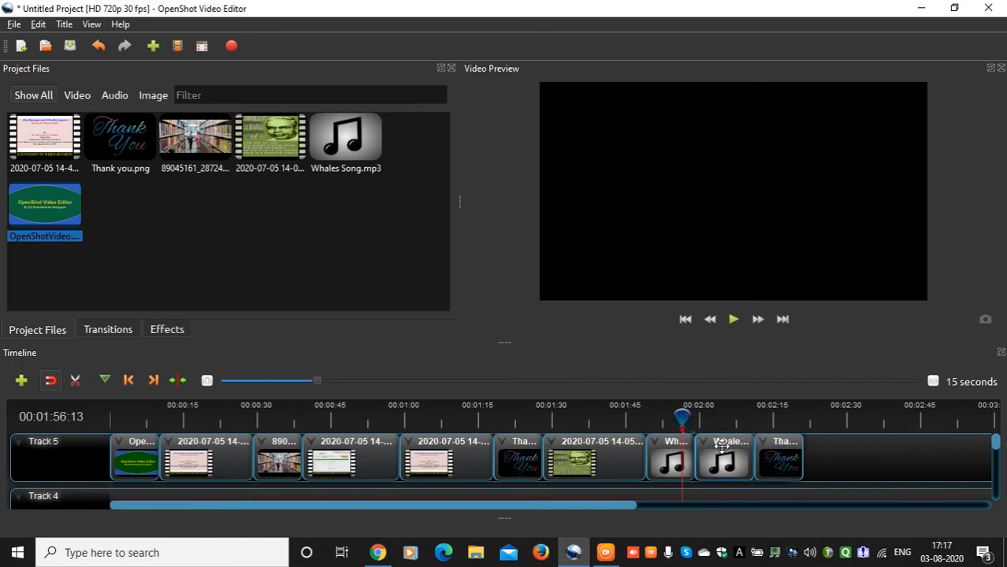
left_click(721, 453)
mouse_move(720, 453)
left_mouse_down()
mouse_move(836, 447)
mouse_move(723, 451)
left_mouse_up()
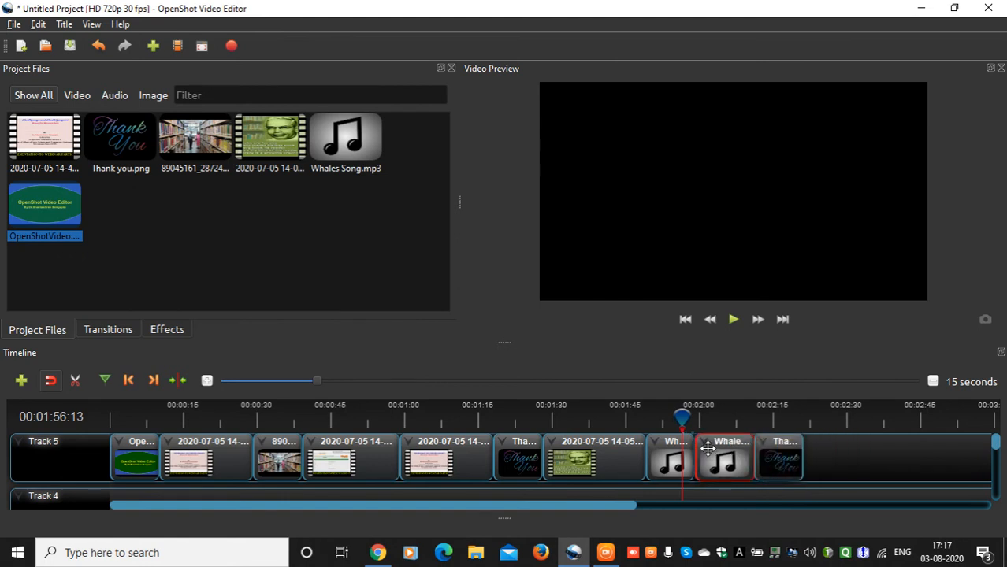
right_click(704, 451)
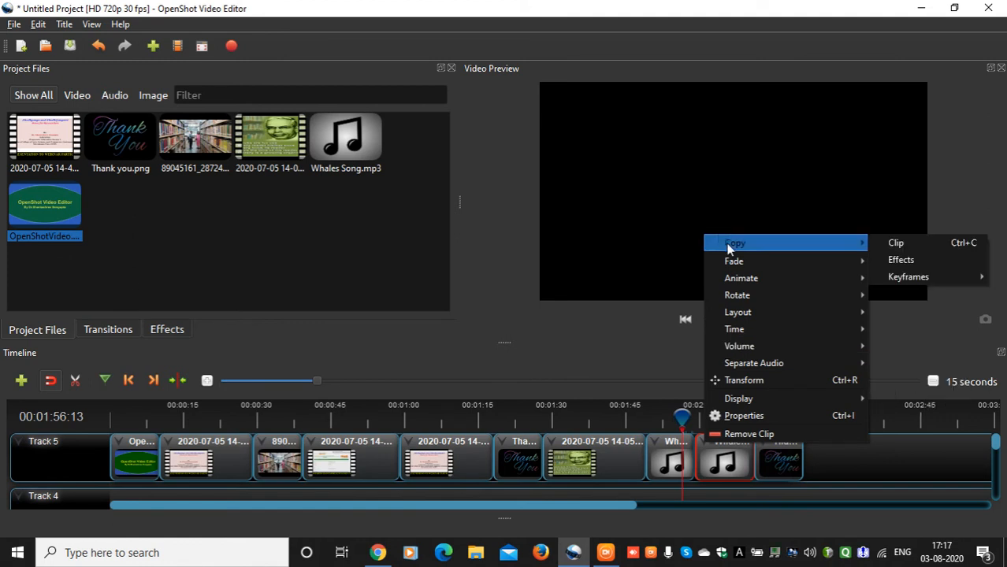
mouse_move(730, 261)
left_click(892, 245)
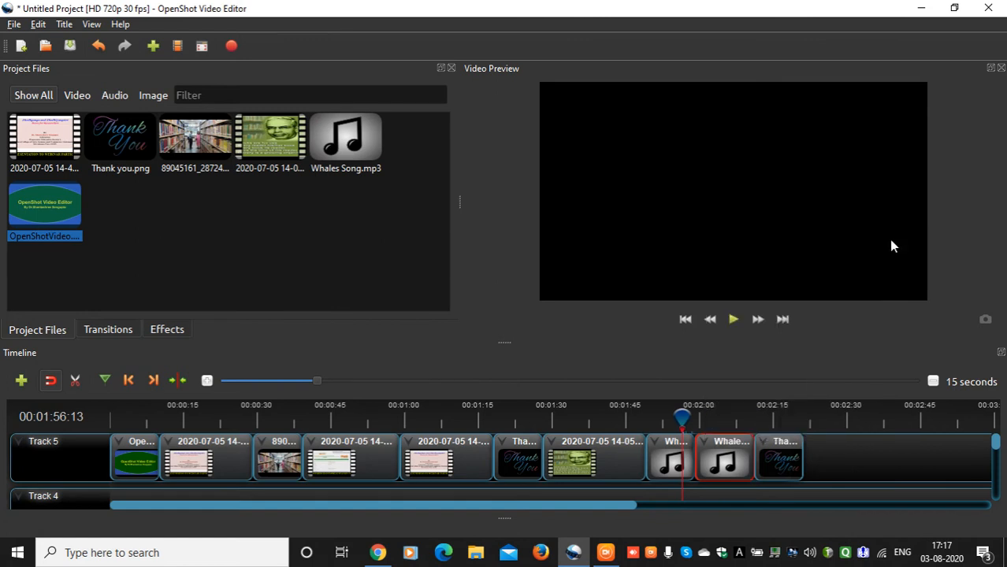
right_click(840, 465)
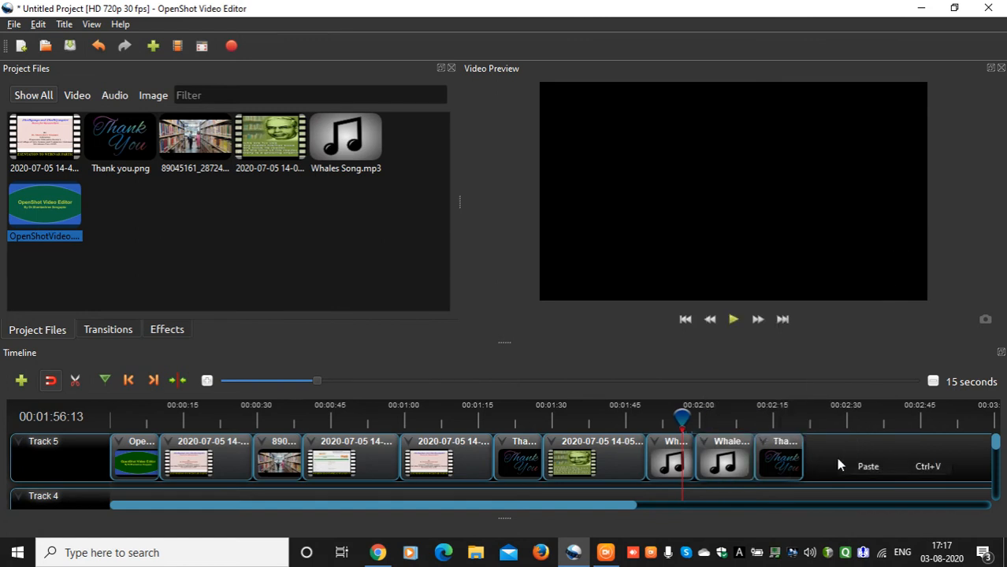
left_click(866, 468)
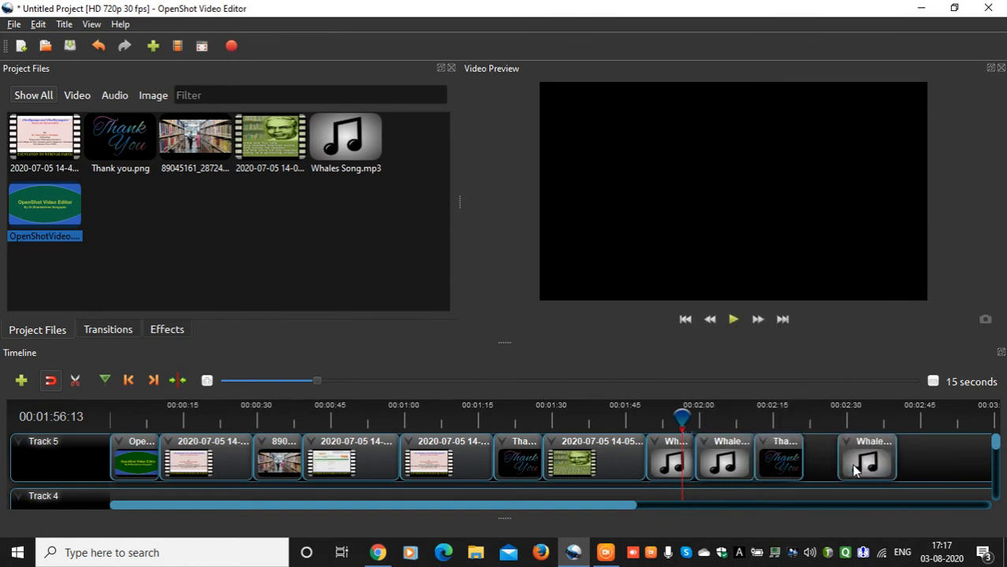
- Remove the original second Whales Song.mp3 part and close the gaps by moving the last Thank you clip and the pasted audio forward
right_click(705, 448)
key("Escape")
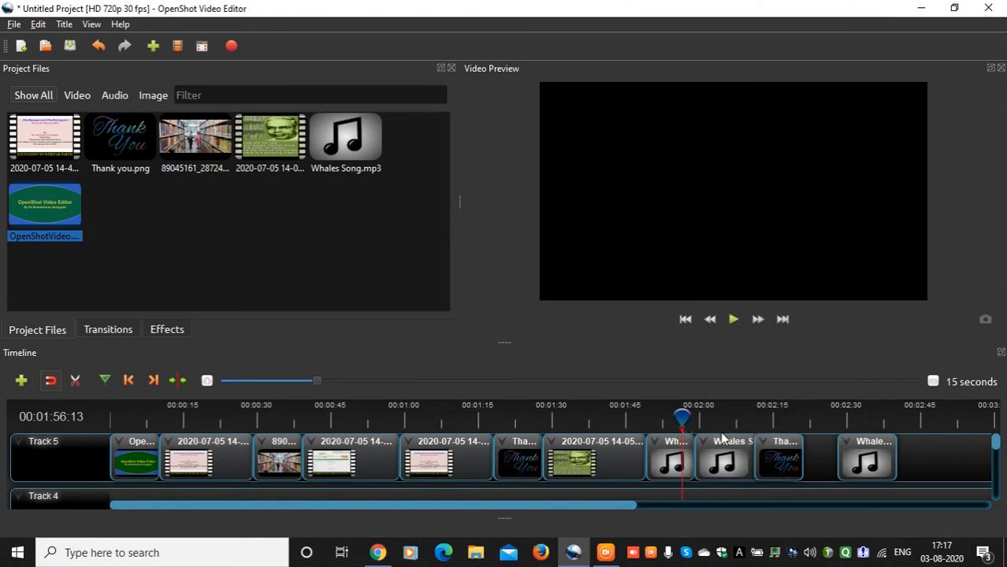
right_click(707, 448)
left_click(713, 432)
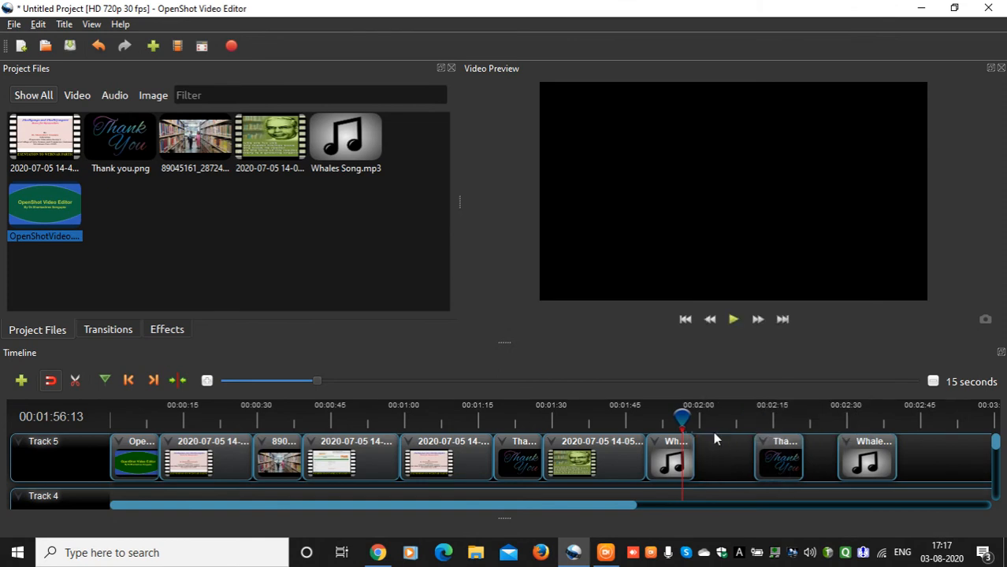
left_click_drag(772, 448, 714, 446)
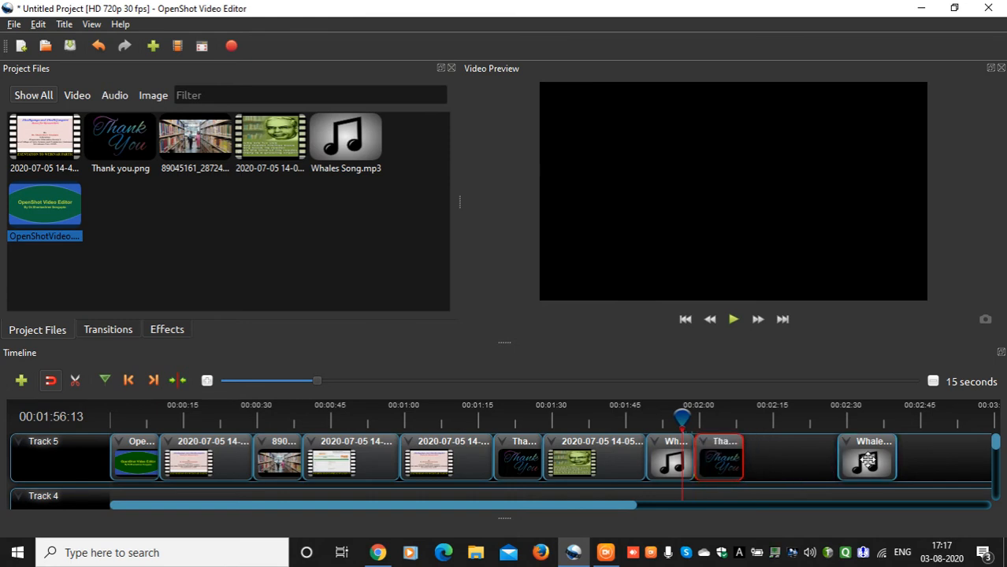
left_click_drag(867, 460, 776, 452)
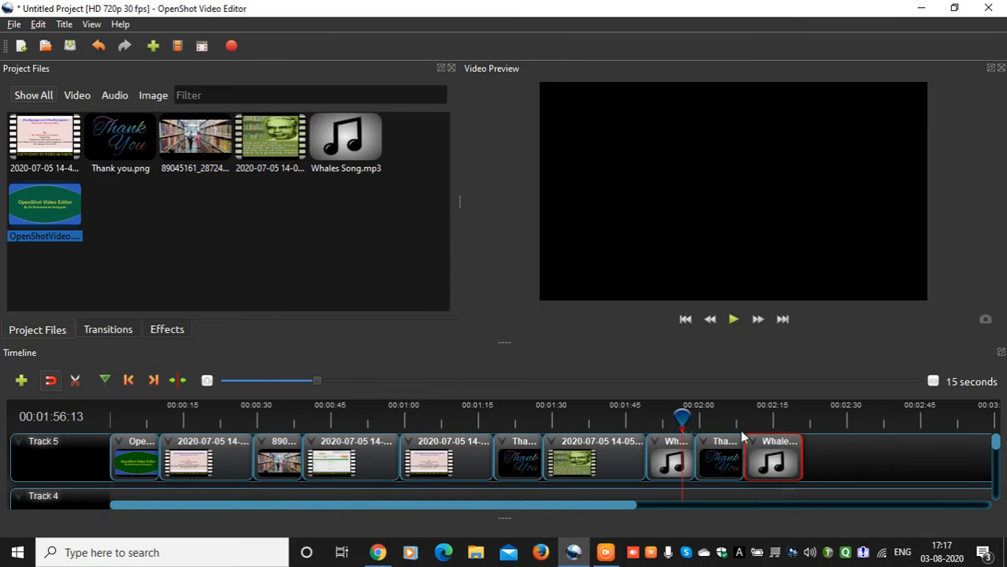
- Preview the rest of the timeline from about 1:56 through the last Whales Song.mp3 clip at about 2:21
left_click(734, 318)
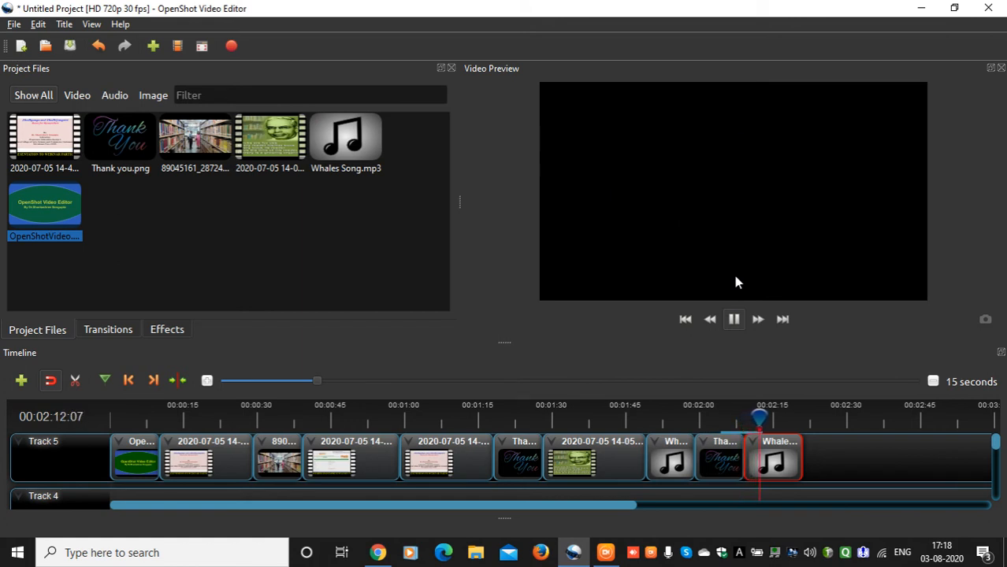
left_click(733, 319)
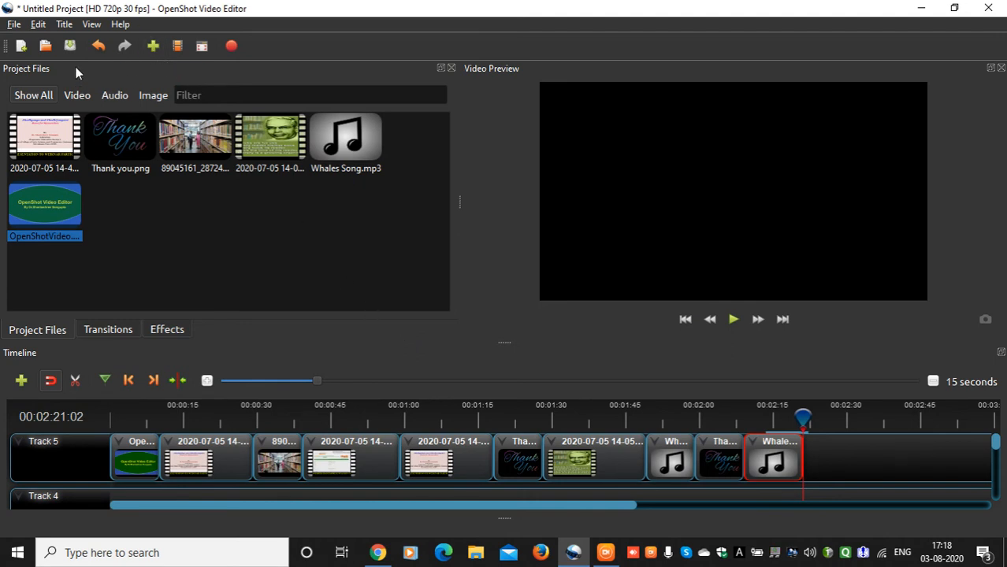
left_click(14, 25)
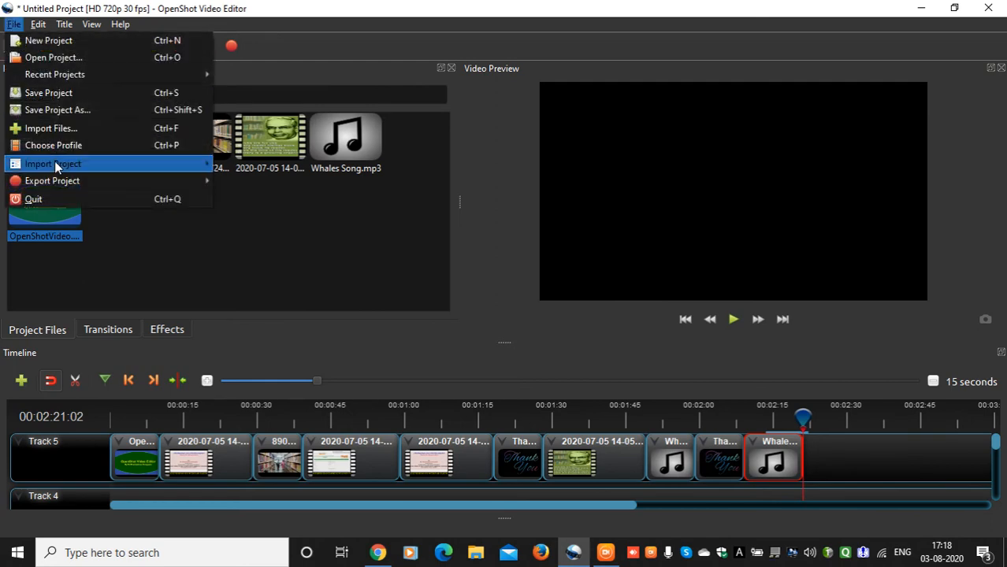
mouse_move(56, 182)
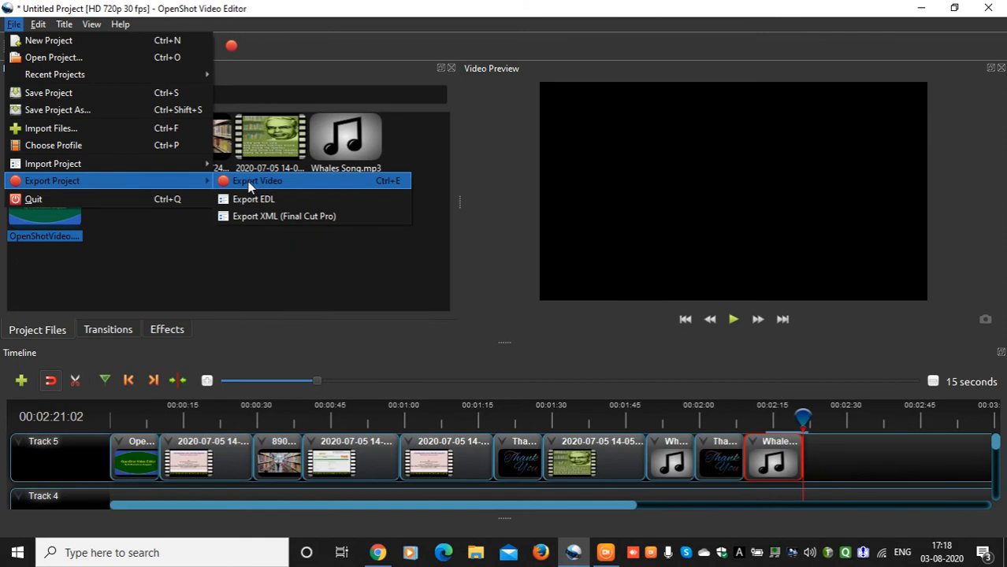
left_click(211, 251)
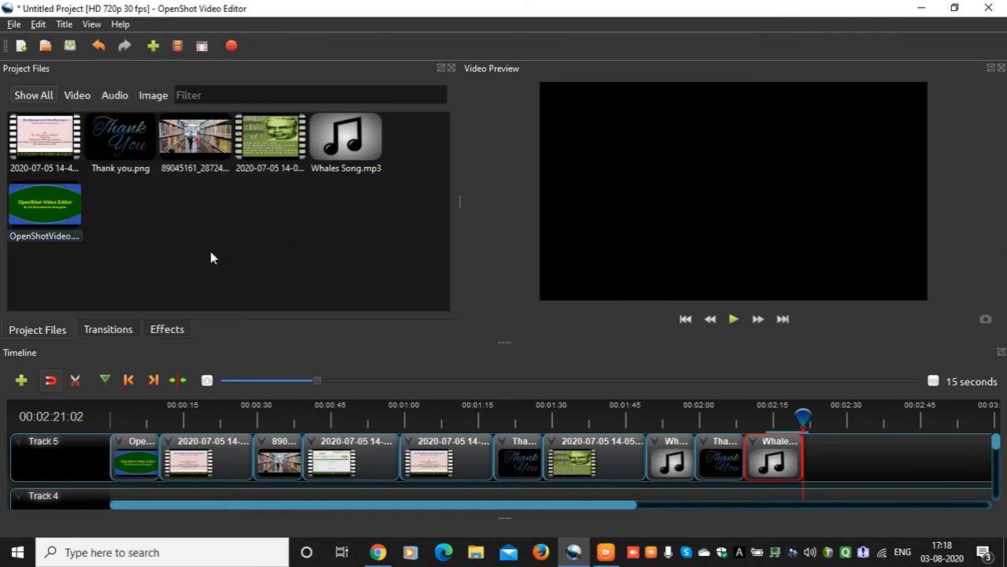
left_click(12, 30)
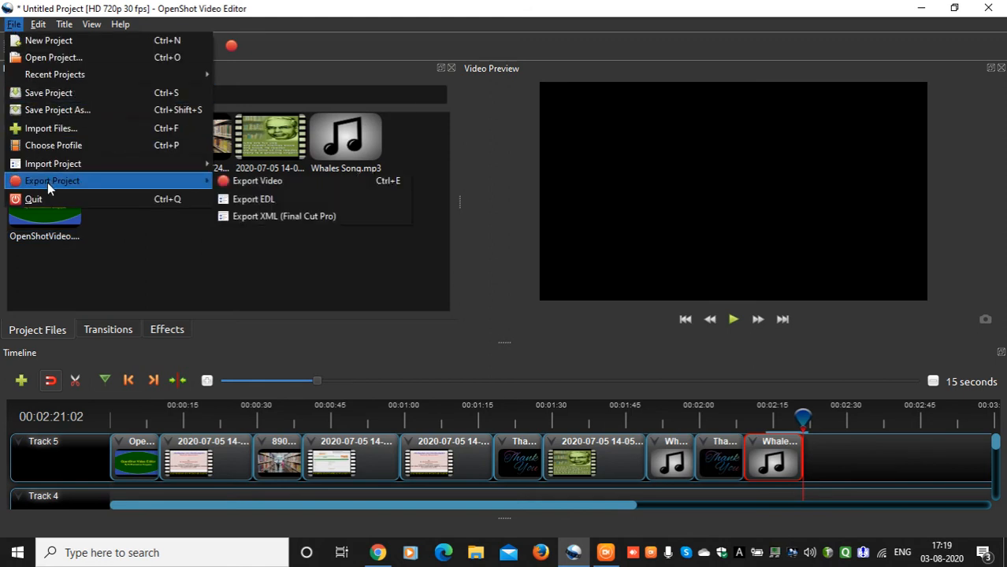
left_click(198, 262)
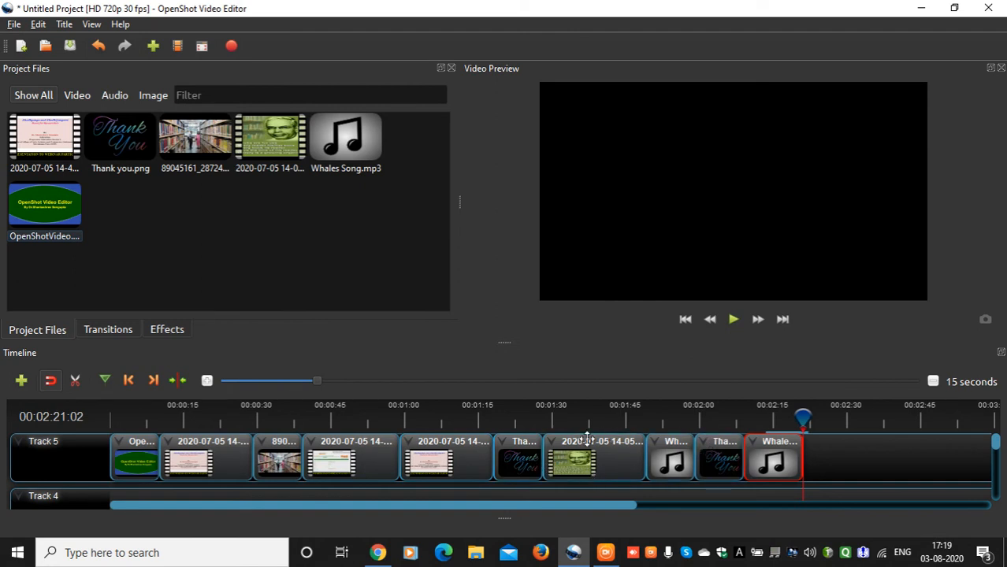
- Apply the Center to Top animation to the start of the first Thank you clip on Track 5
left_click(501, 440)
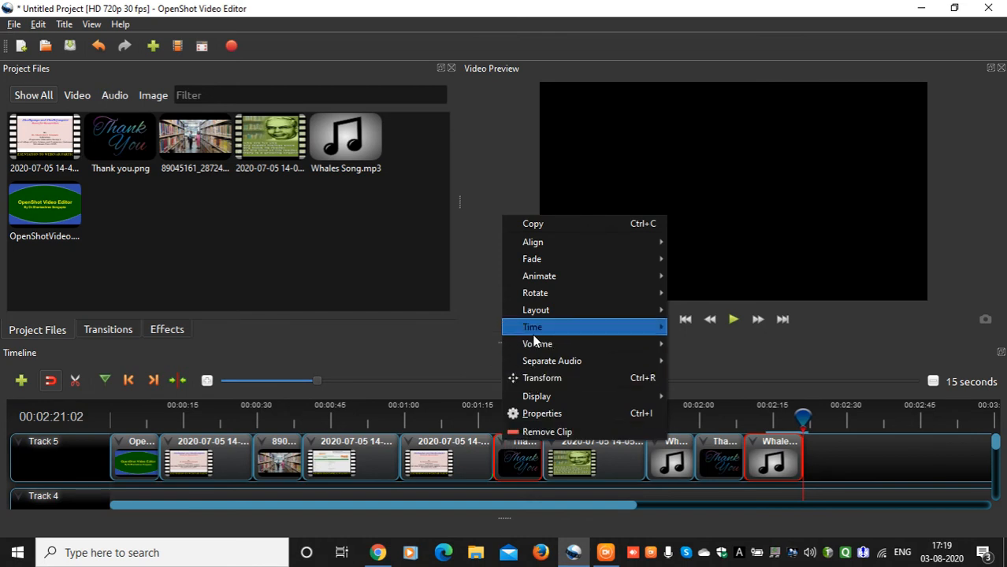
left_click(484, 259)
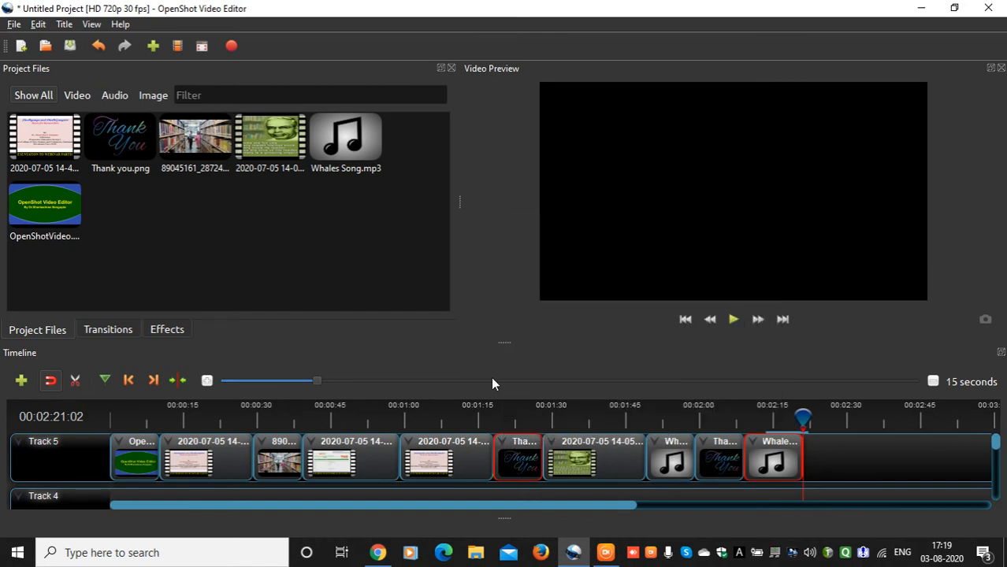
right_click(503, 449)
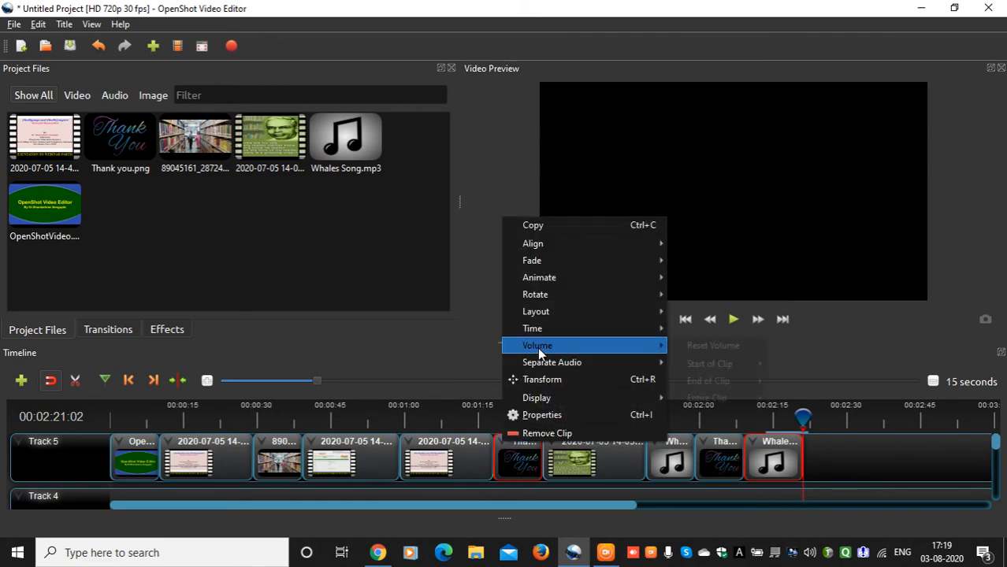
mouse_move(547, 297)
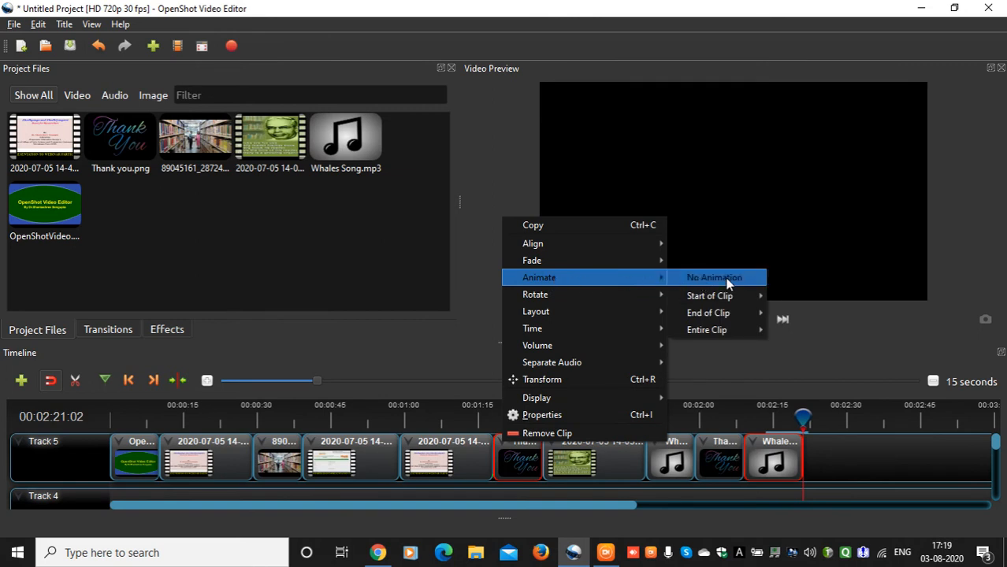
mouse_move(740, 292)
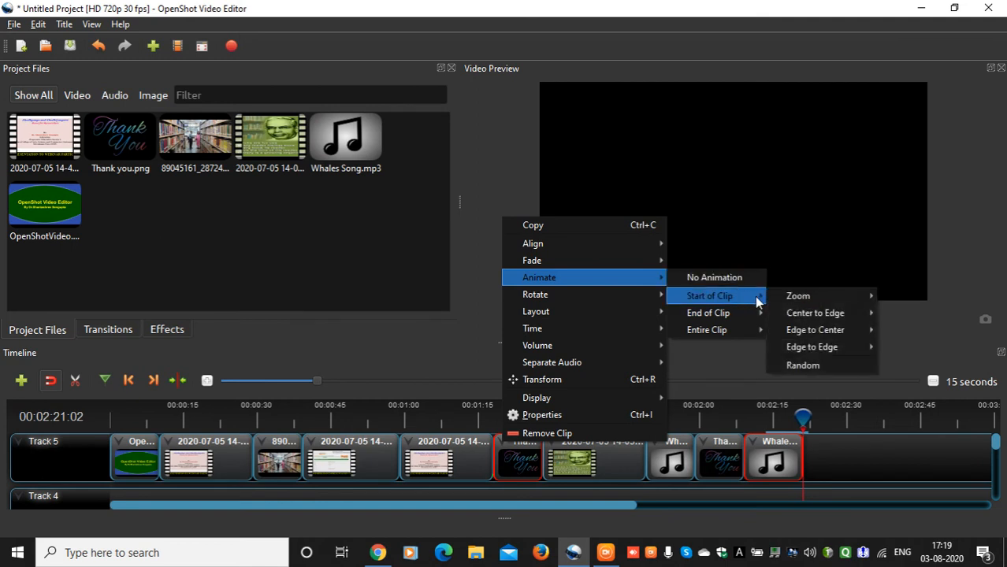
mouse_move(773, 301)
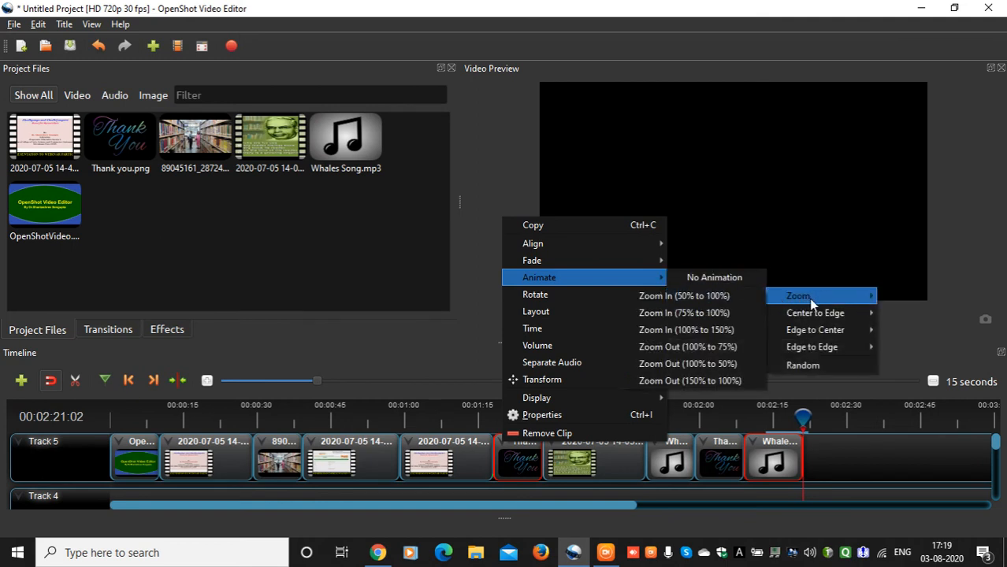
mouse_move(811, 327)
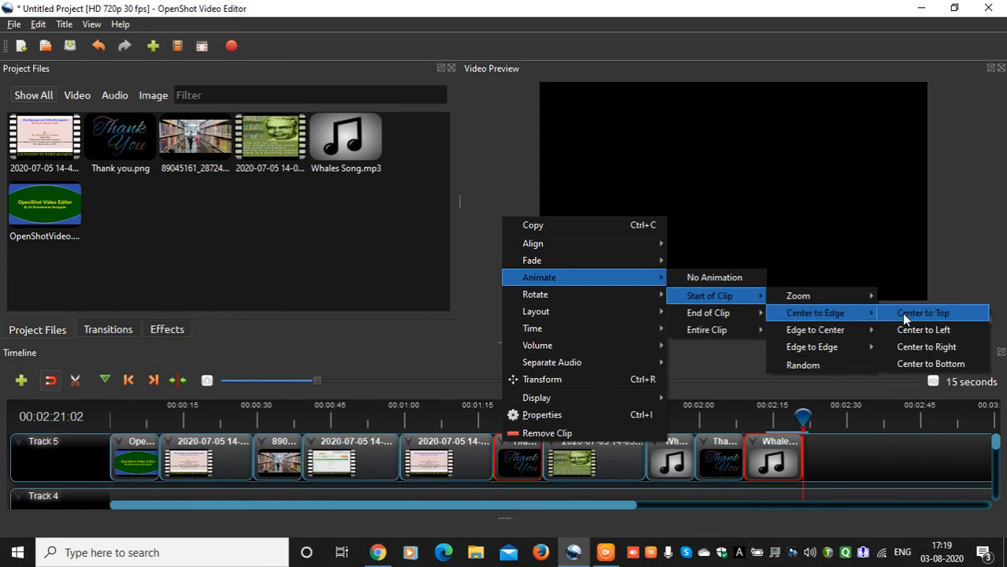
left_click(902, 313)
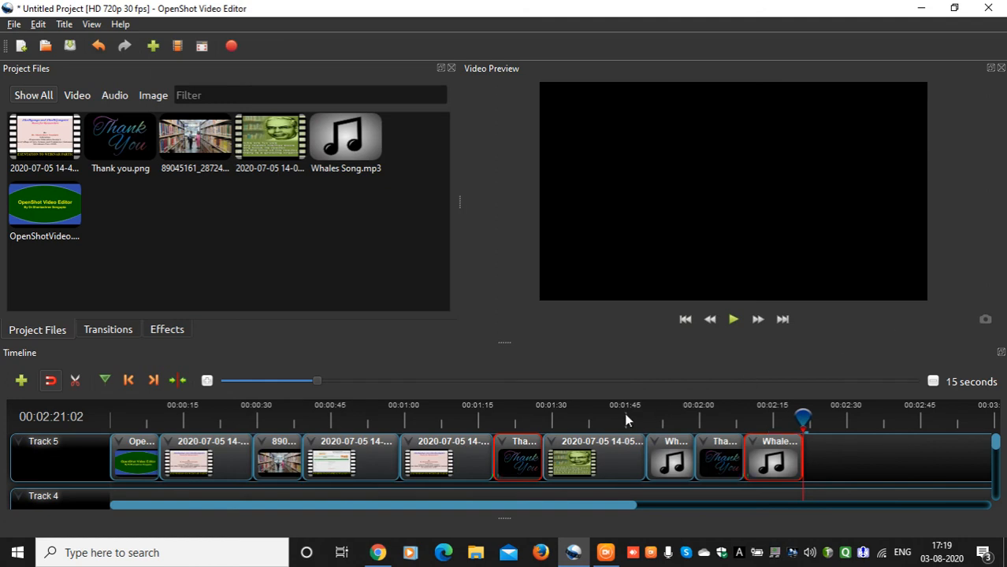
- Apply the Top to Center animation to the start of the 2020-07-05 clip directly after the library image on Track 5
right_click(310, 449)
mouse_move(359, 280)
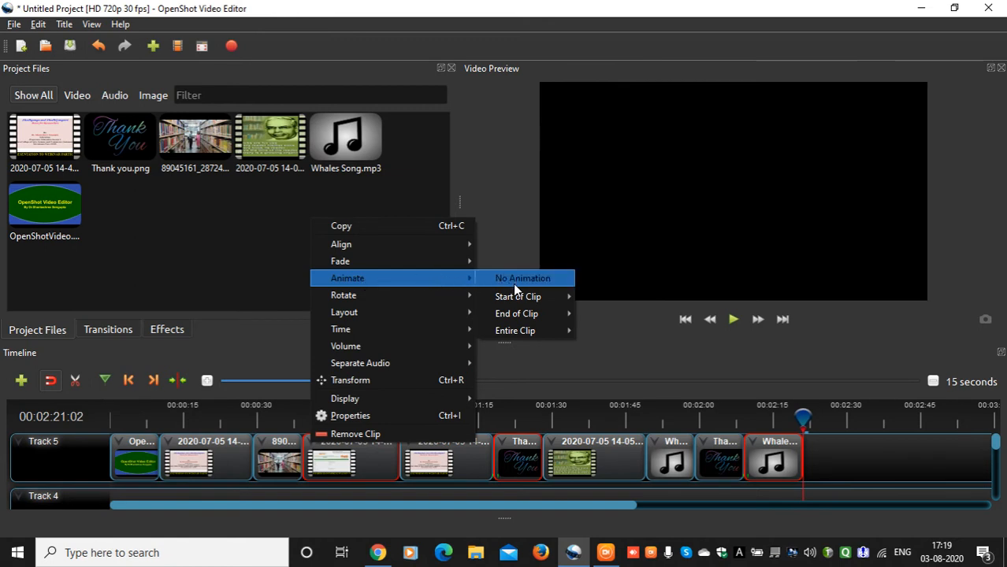
mouse_move(517, 303)
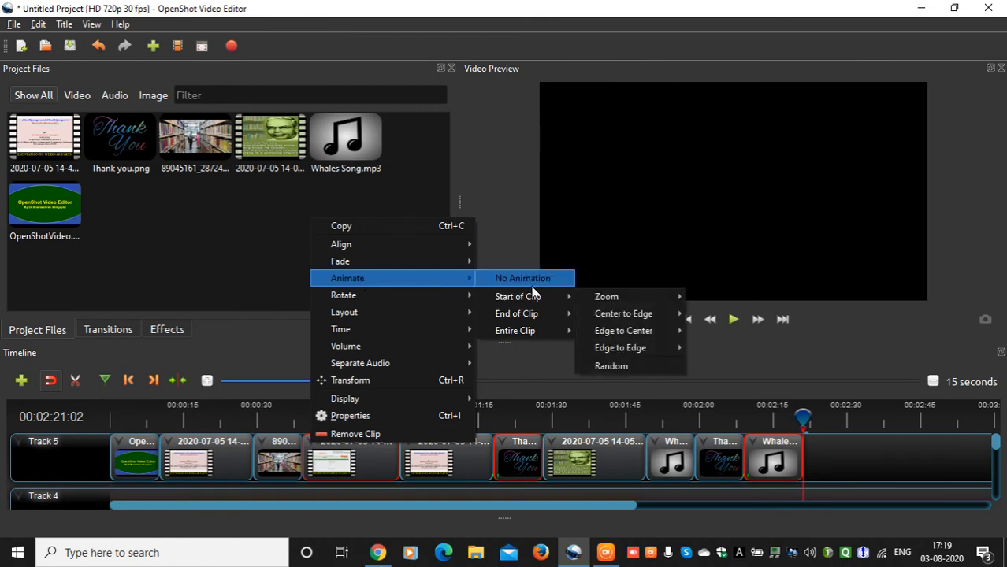
mouse_move(593, 305)
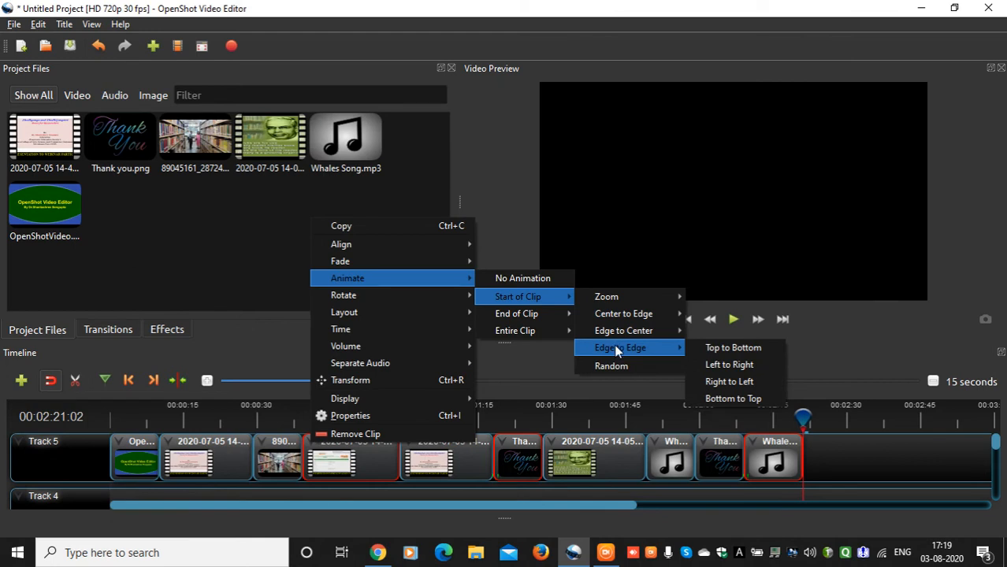
mouse_move(620, 331)
left_click(718, 331)
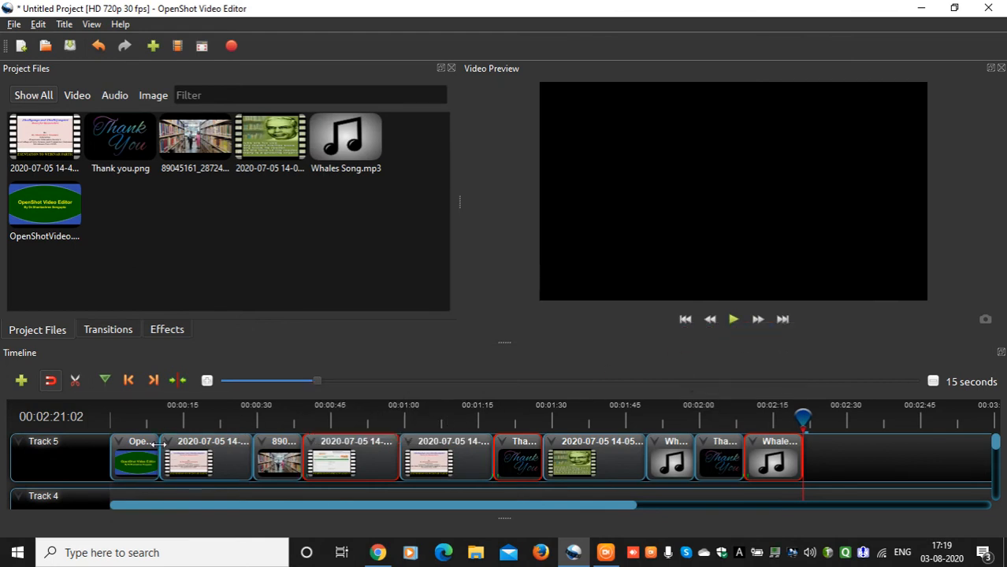
- Apply the Top to Center animation to the start of the first Whales Song.mp3 clip on Track 5
right_click(654, 449)
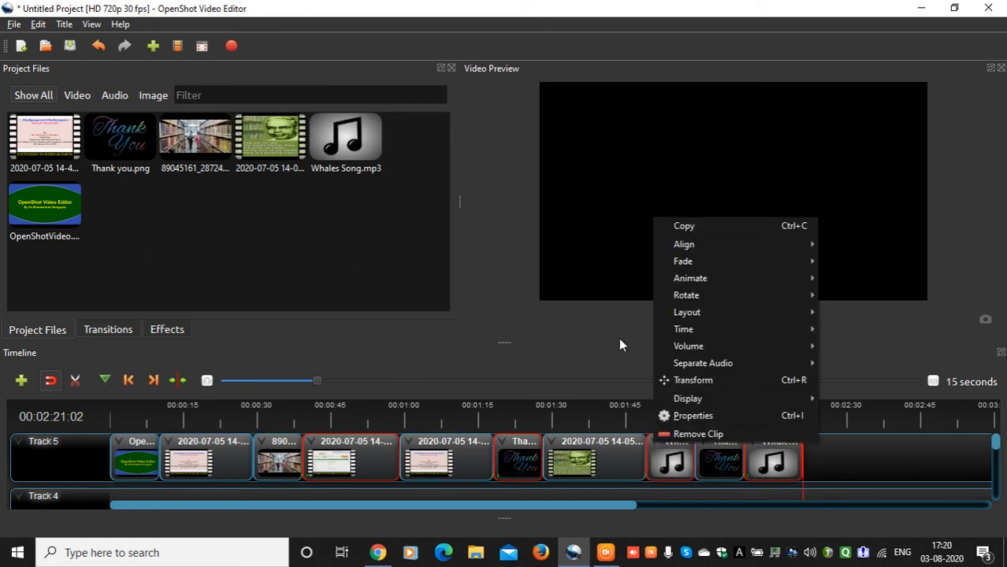
mouse_move(721, 280)
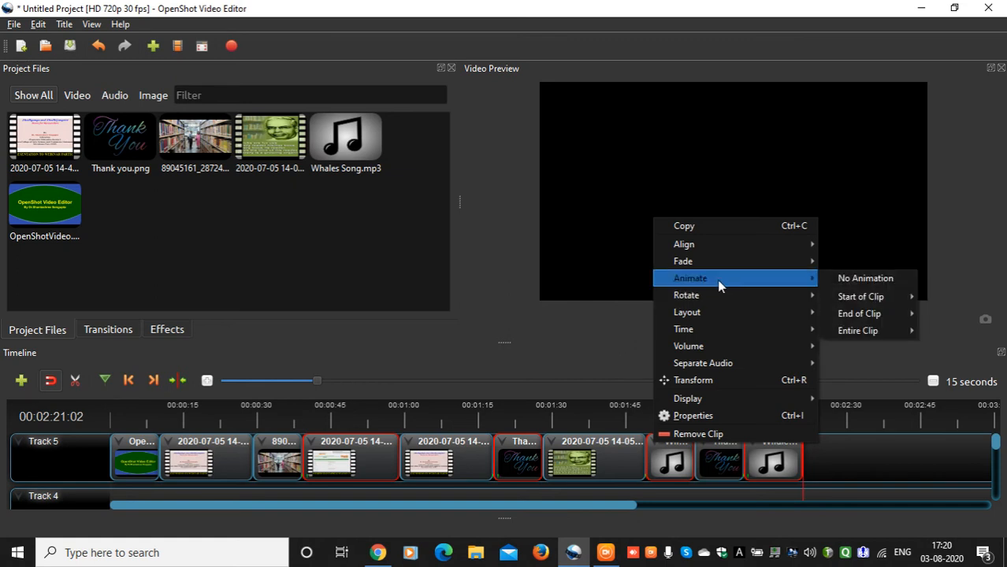
mouse_move(867, 300)
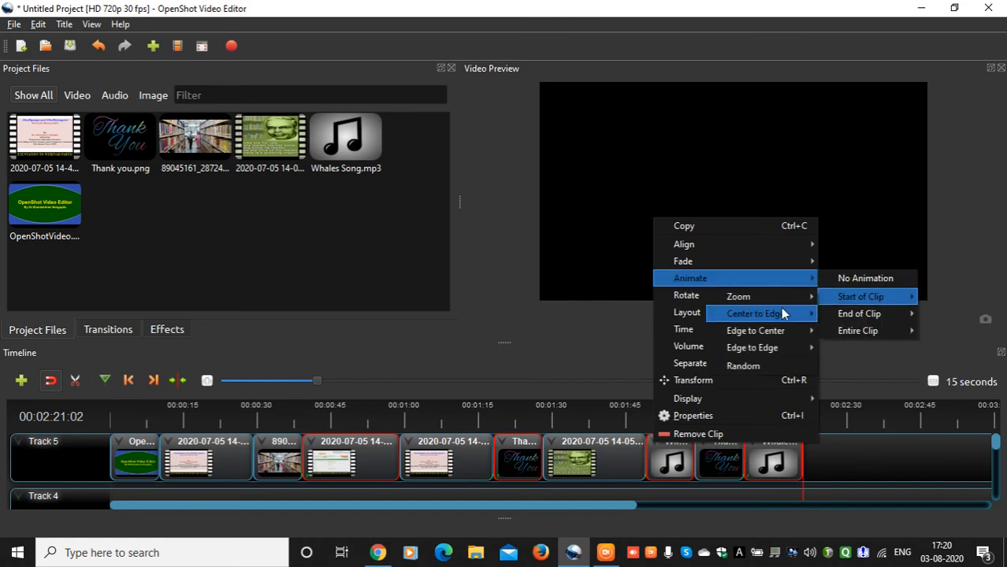
mouse_move(774, 335)
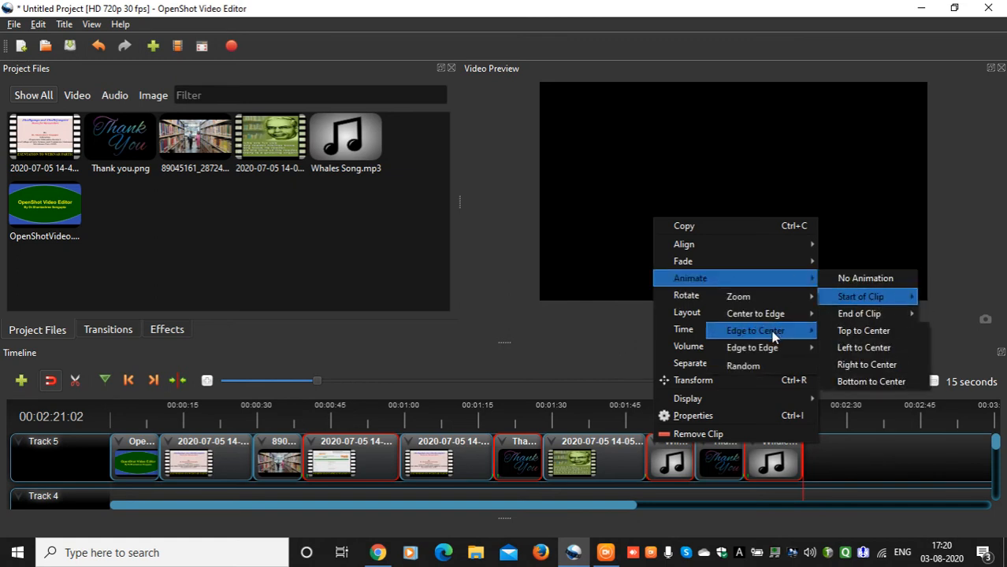
left_click(833, 329)
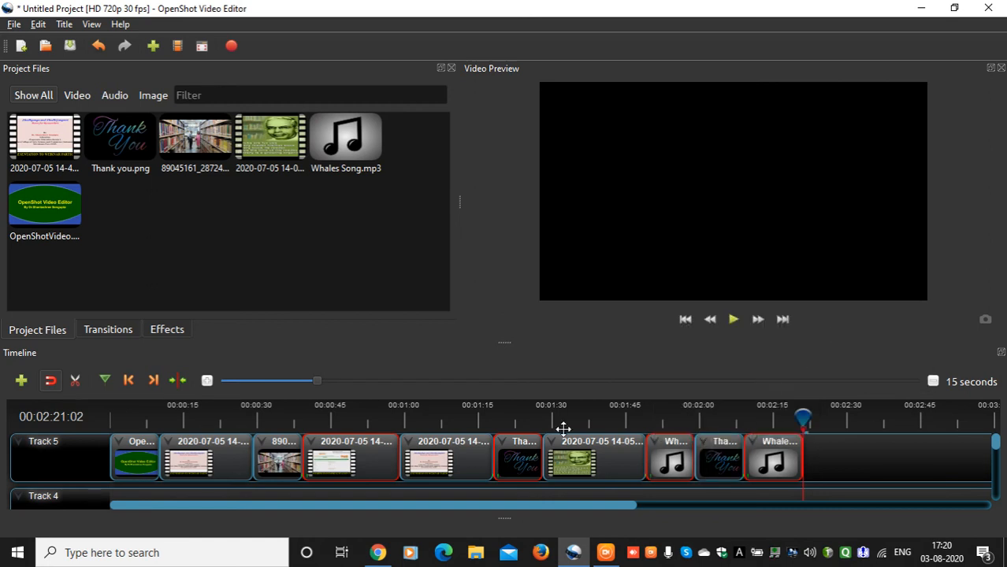
- Apply the Left to Center animation to the end of the library image clip on Track 5
right_click(263, 448)
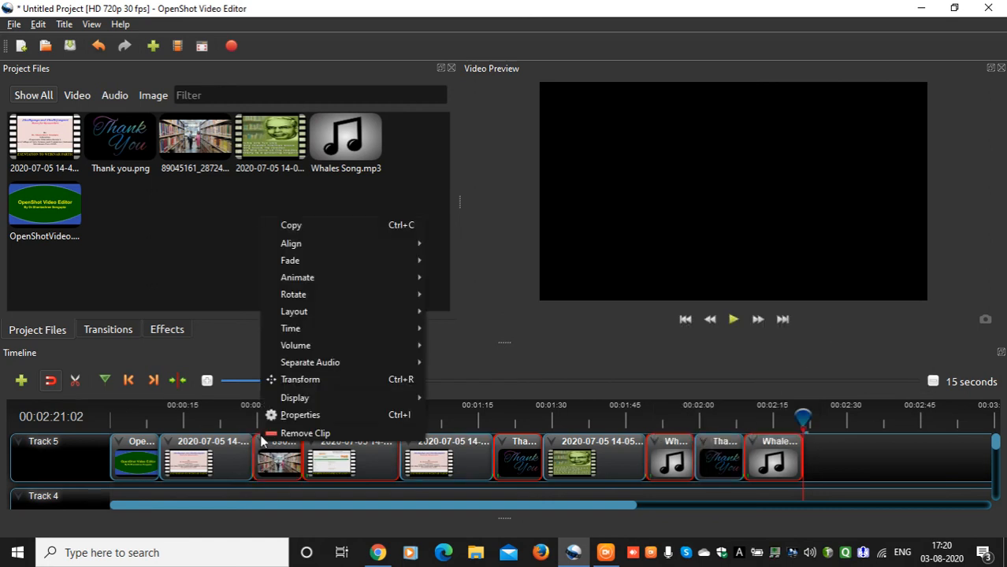
mouse_move(315, 278)
mouse_move(369, 297)
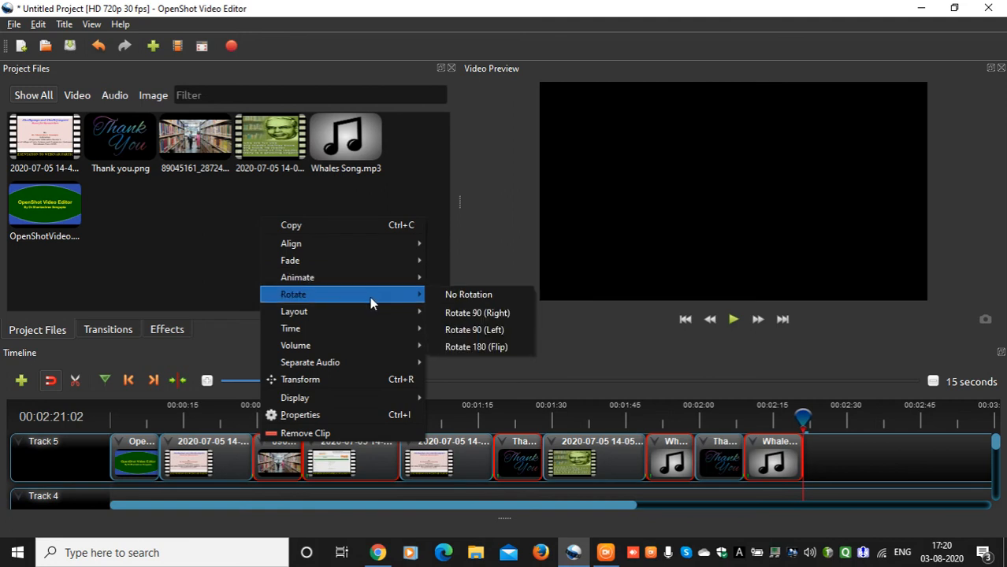
mouse_move(396, 283)
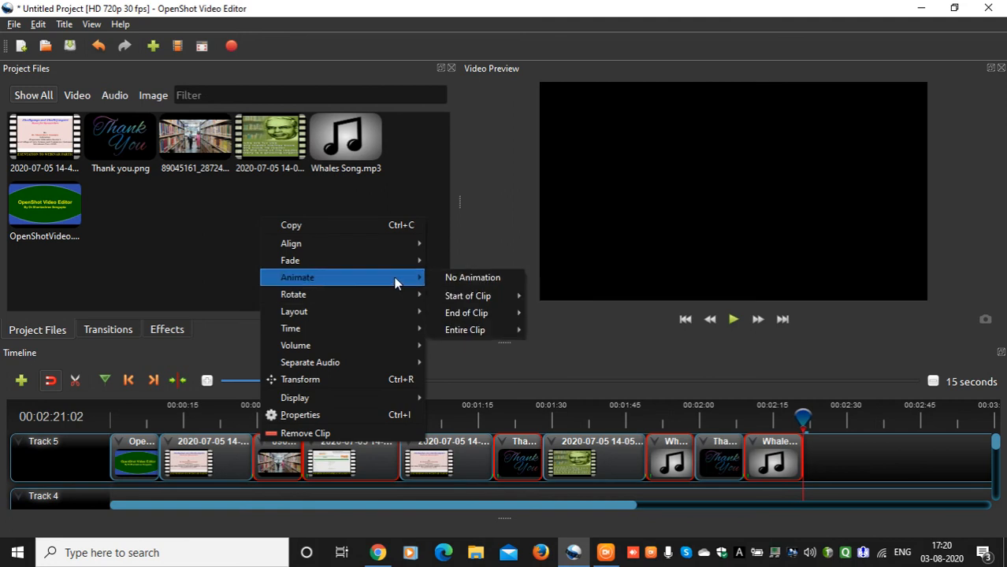
mouse_move(516, 313)
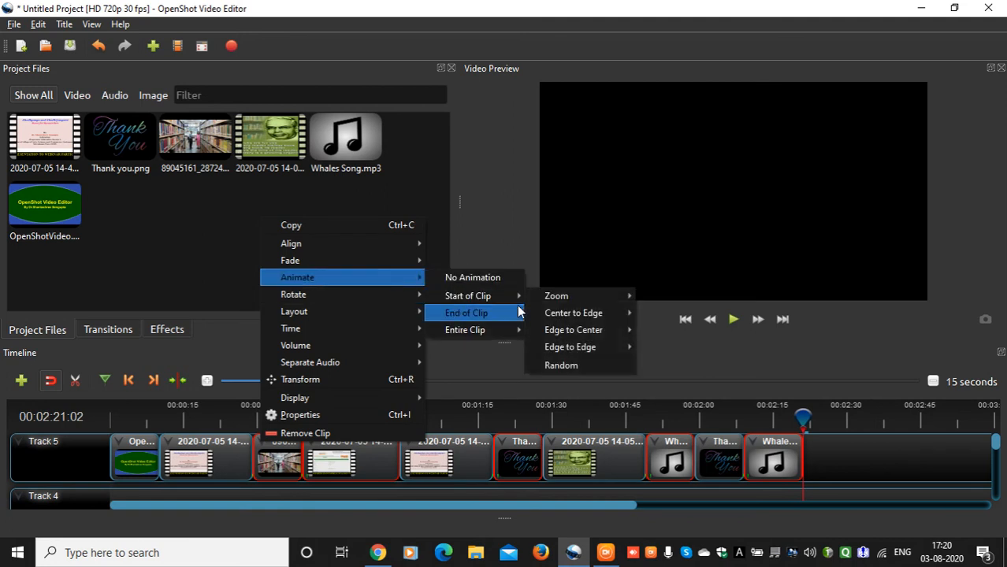
mouse_move(549, 316)
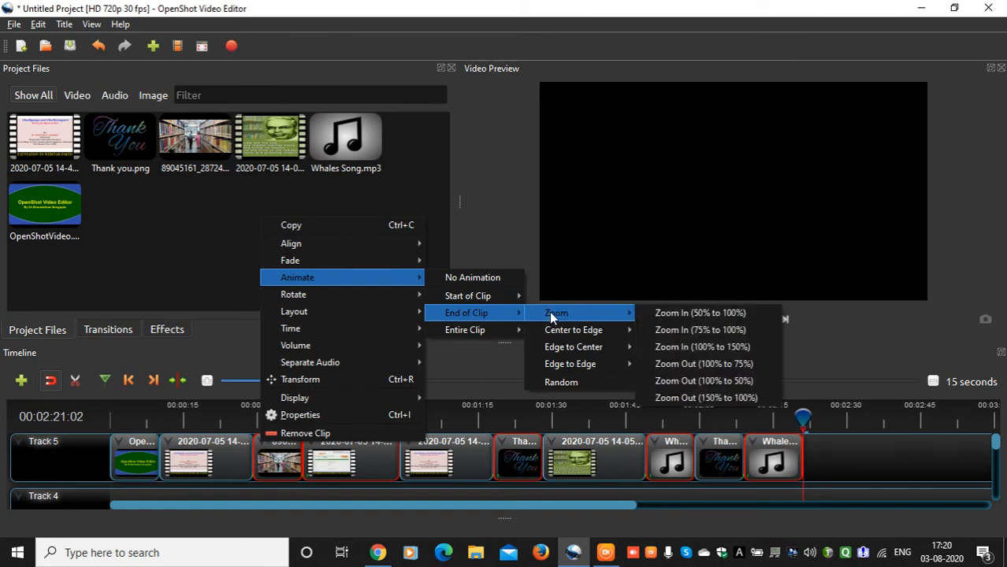
mouse_move(575, 348)
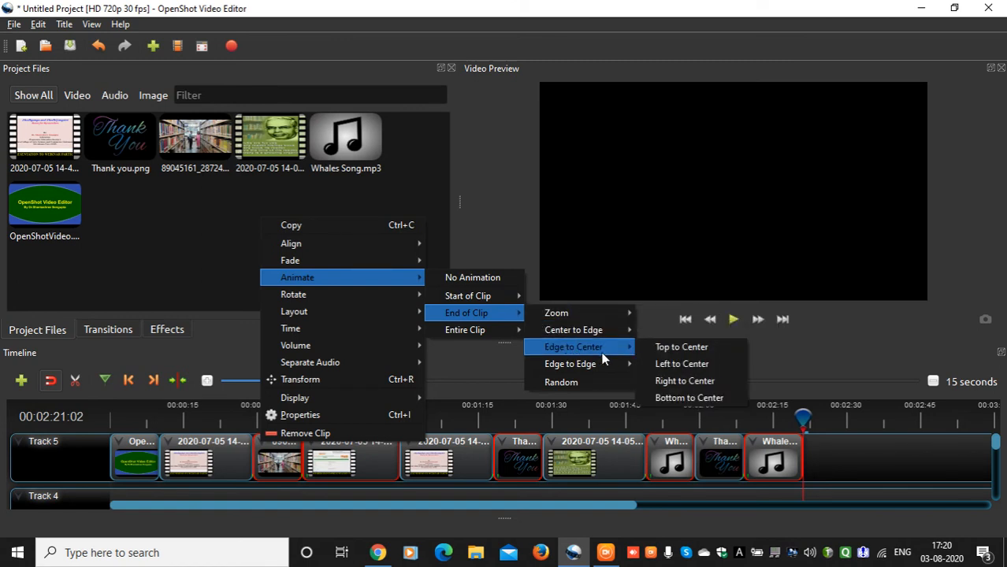
left_click(655, 363)
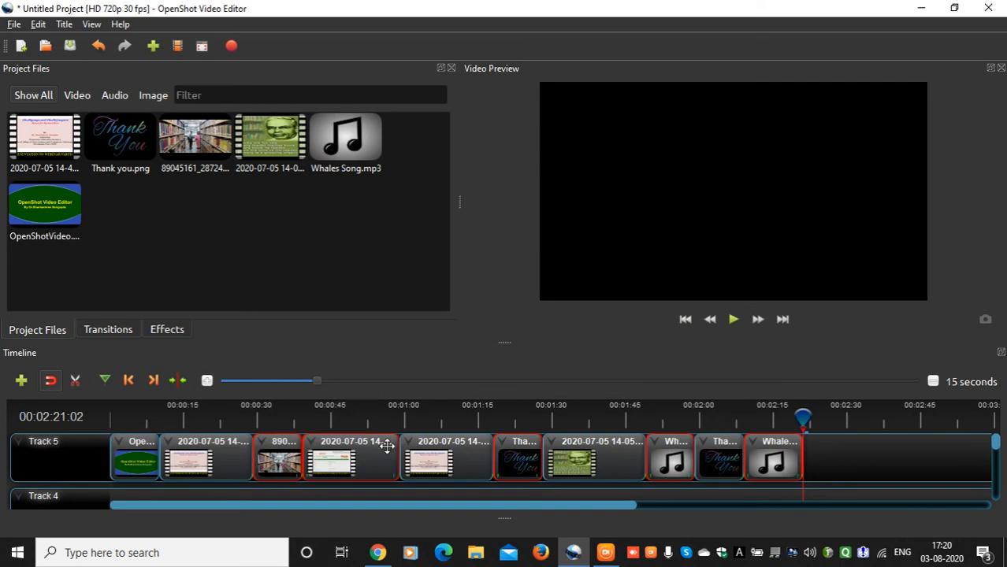
- Move the playhead back to just before the library image clip, preview the animated clips and stop at about 0:45
left_click_drag(803, 417, 624, 418)
left_click_drag(552, 409, 238, 430)
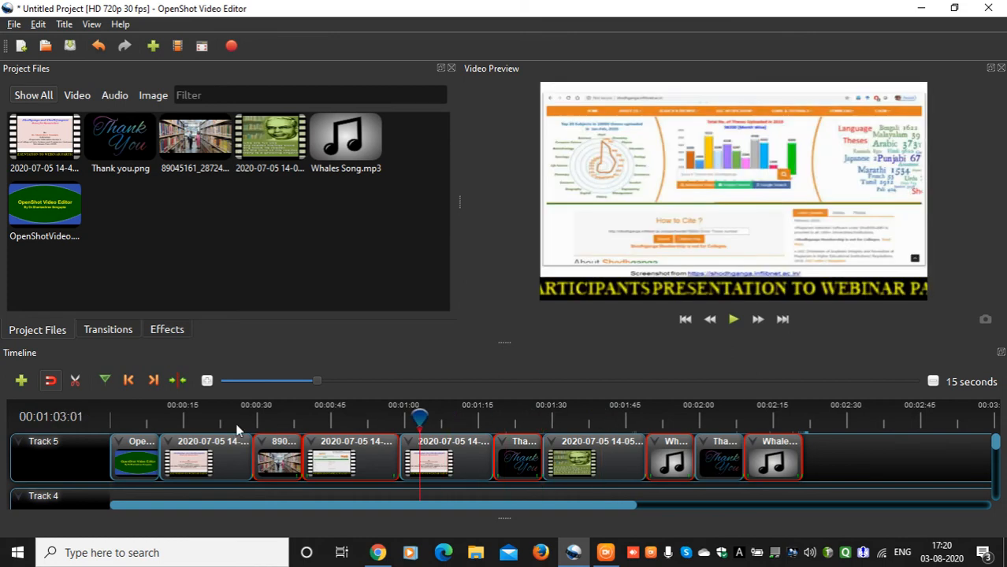
left_click_drag(418, 416, 208, 410)
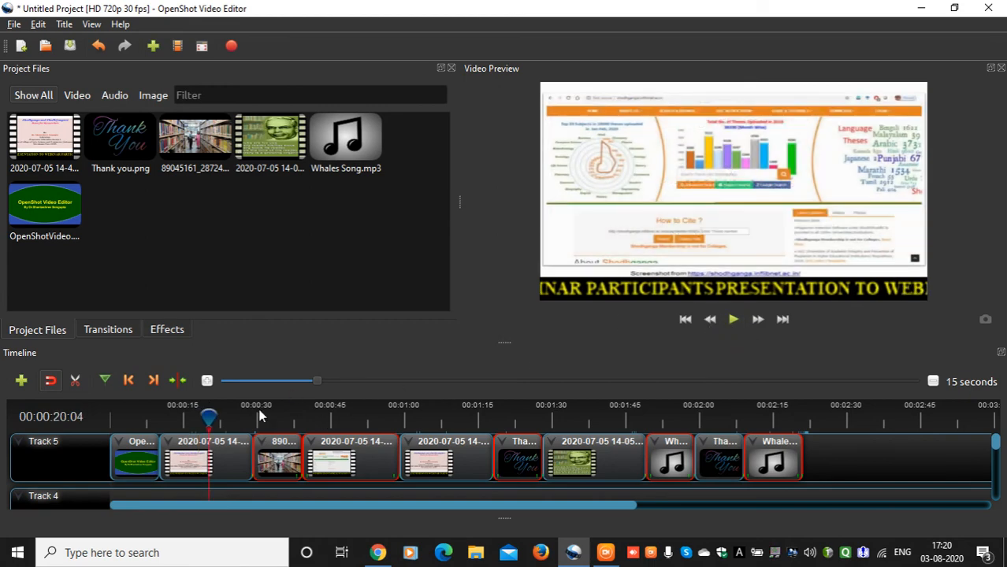
left_click_drag(208, 416, 241, 416)
left_click(733, 319)
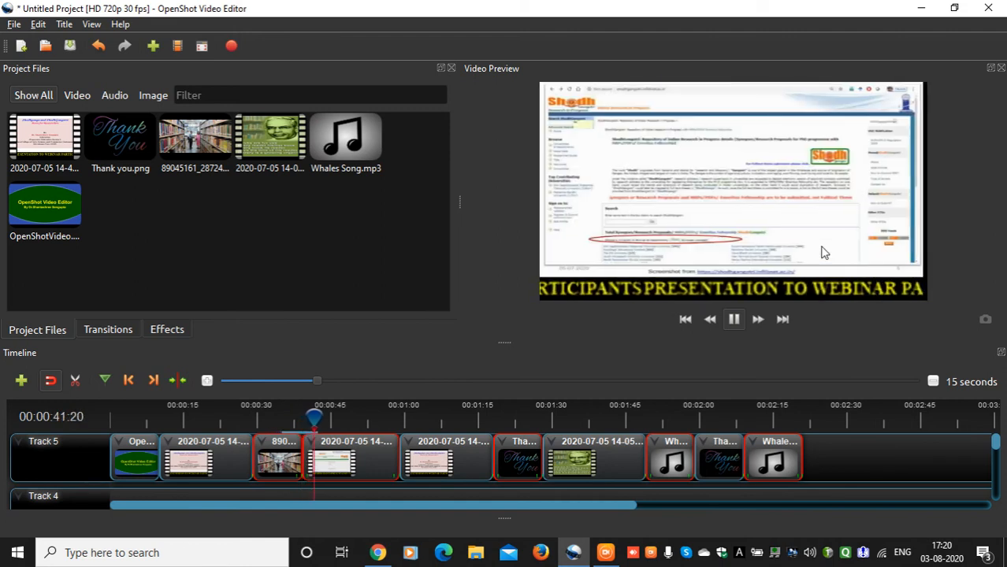
left_click(734, 320)
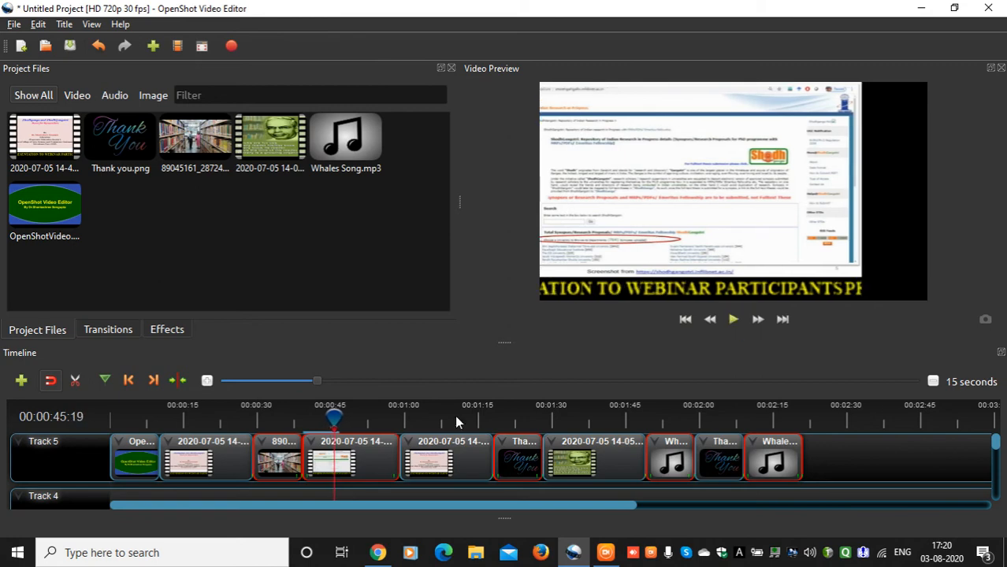
- Preview the Track 5 clips from about 1:16 and again from about 1:47, stopping at about 1:50
left_click_drag(333, 414, 452, 431)
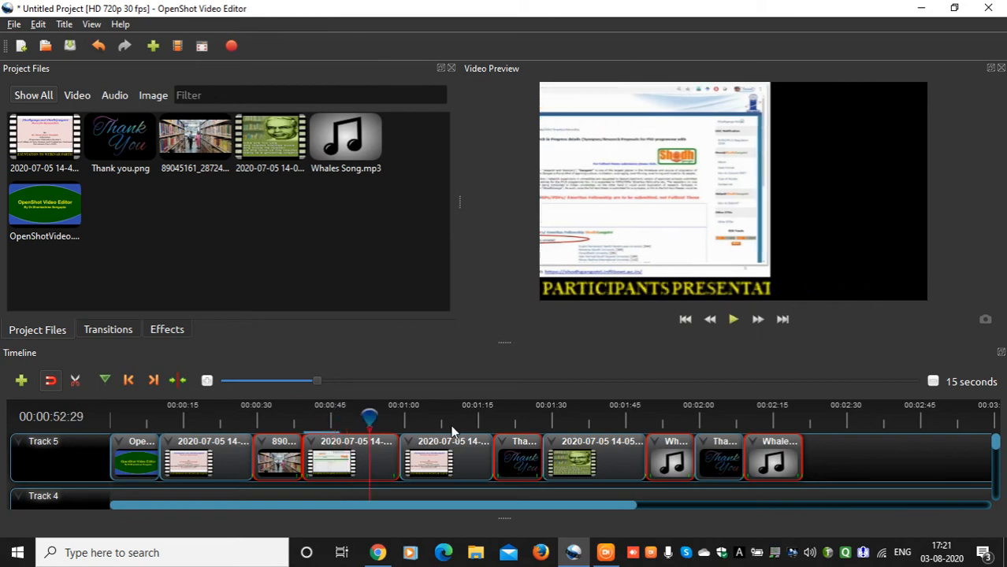
left_click(480, 422)
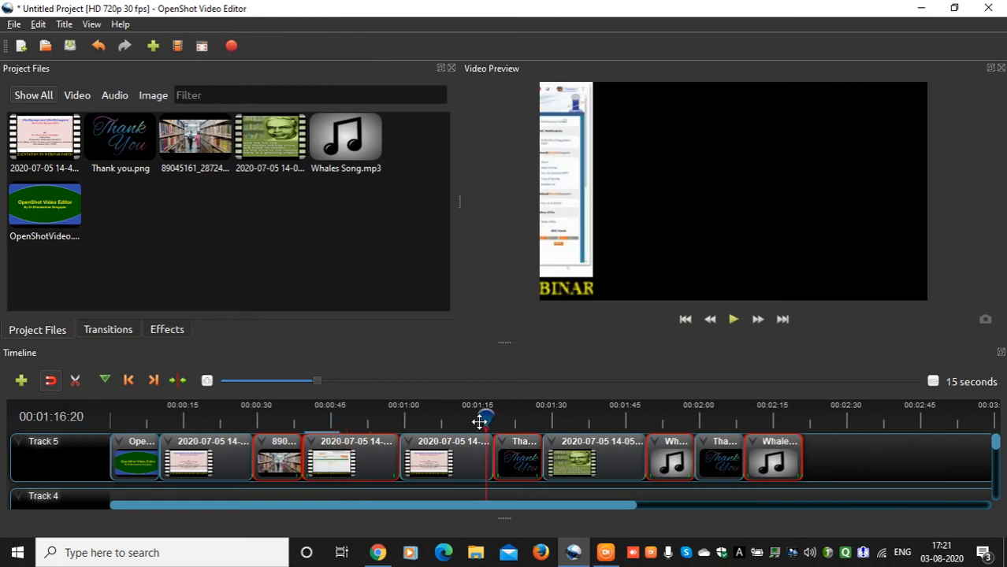
left_click(733, 319)
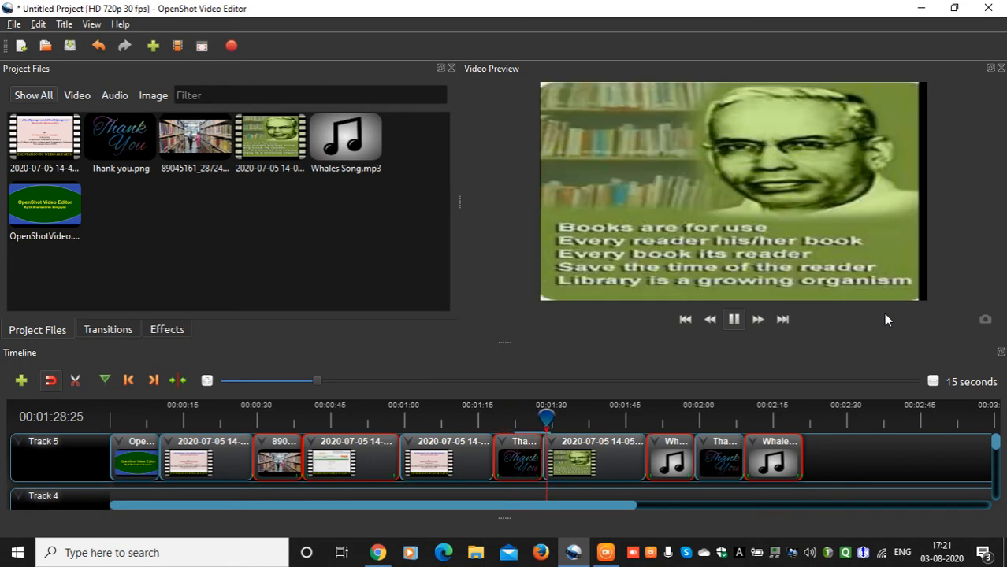
left_click(733, 321)
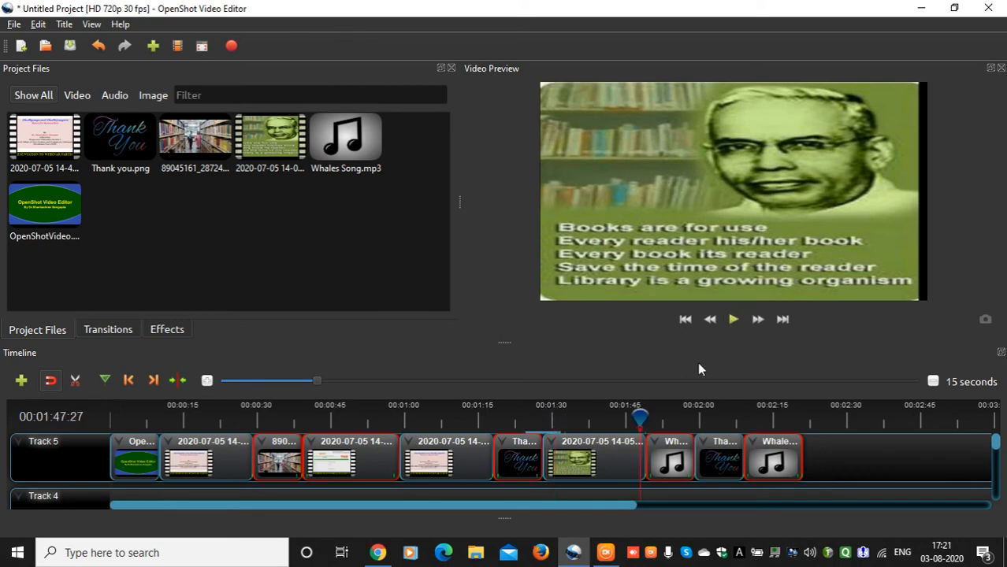
left_click(734, 319)
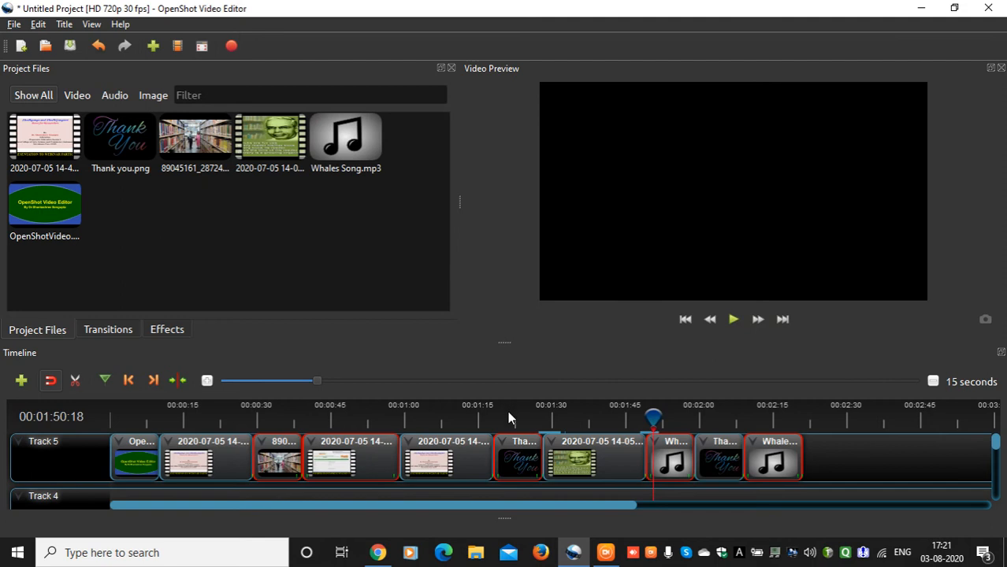
left_click(12, 25)
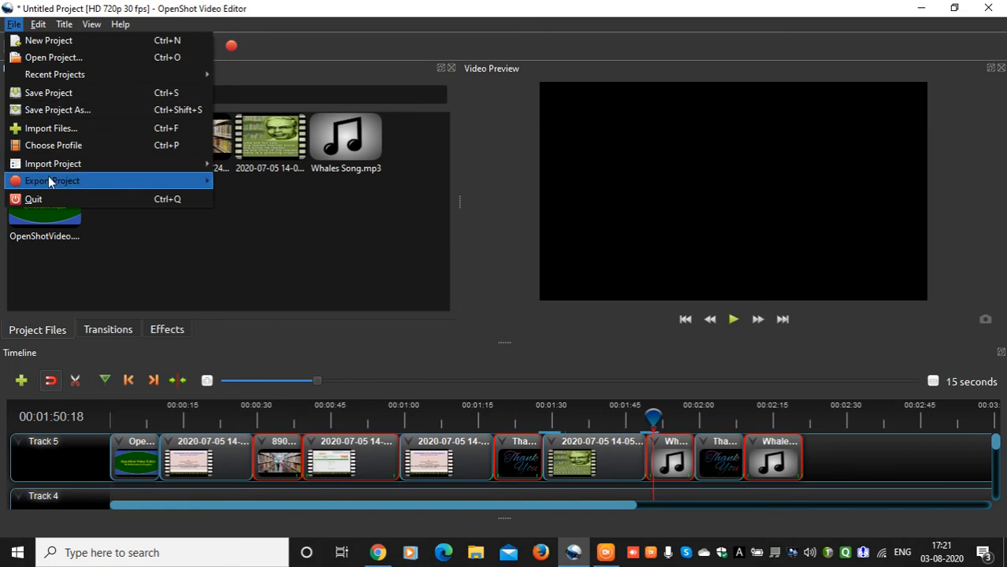
mouse_move(49, 180)
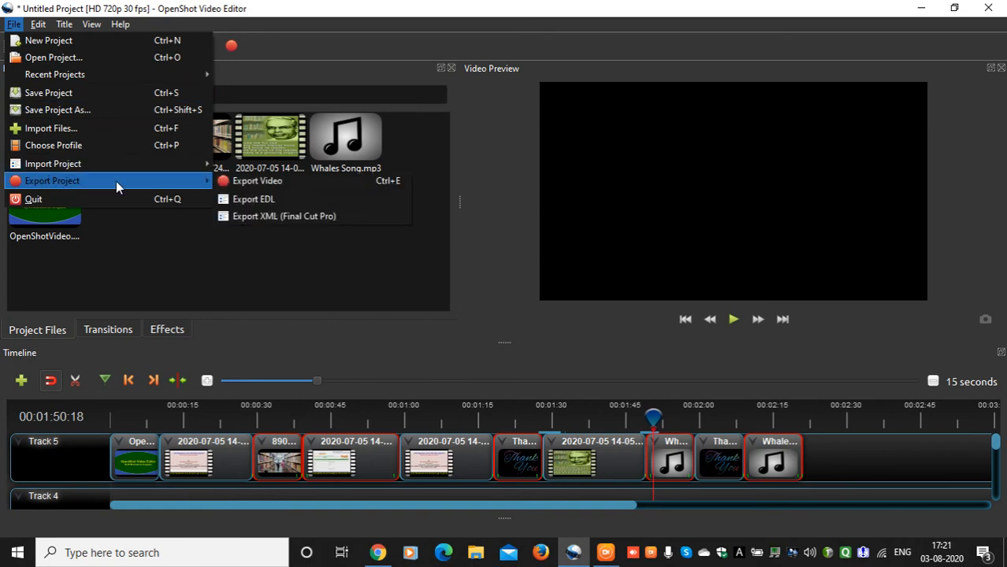
left_click(163, 289)
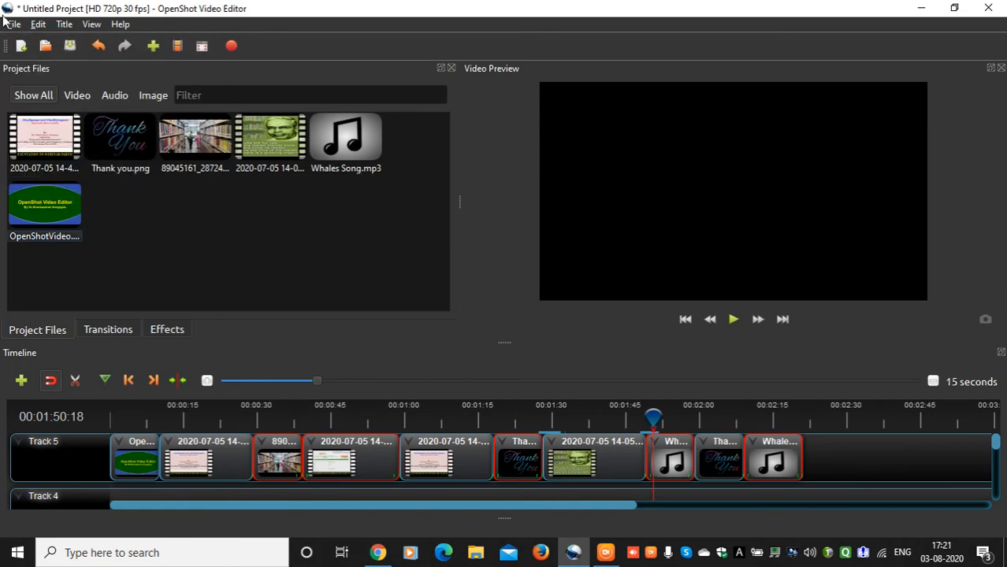
- Start a video export of the project and name the file "How to use OpenShot Video Editor 3.8.2020"
left_click(14, 23)
mouse_move(49, 180)
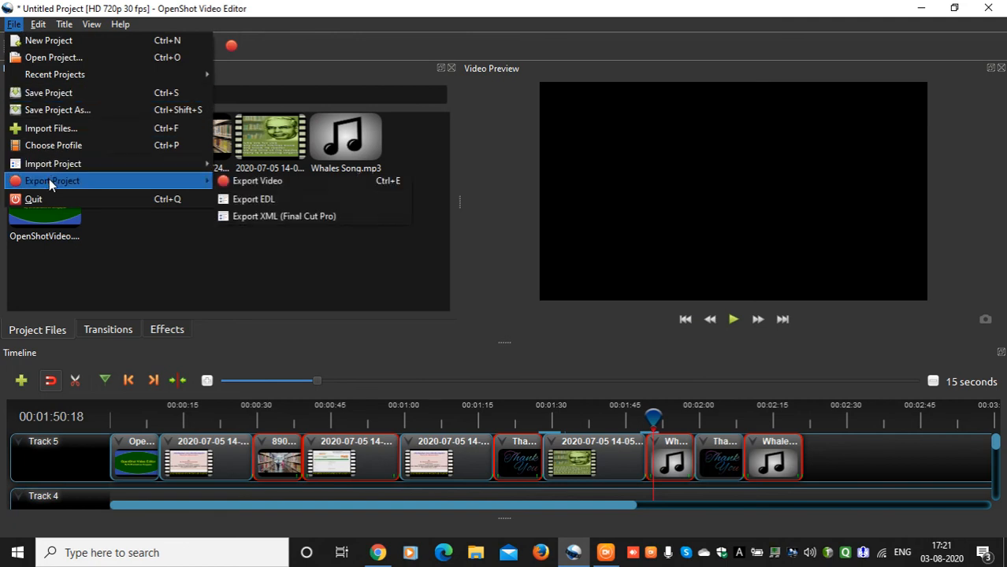
left_click(293, 183)
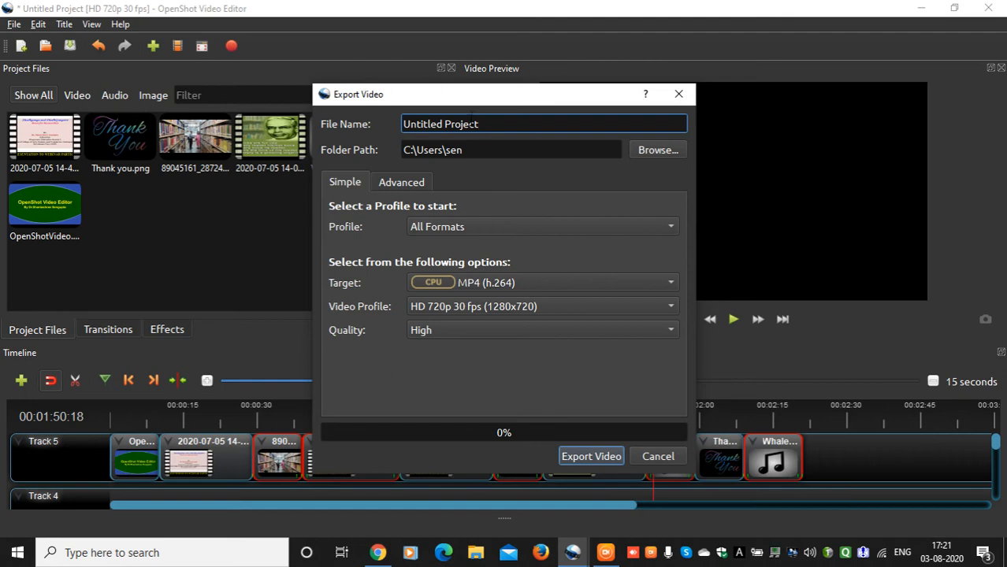
left_click_drag(478, 124, 397, 133)
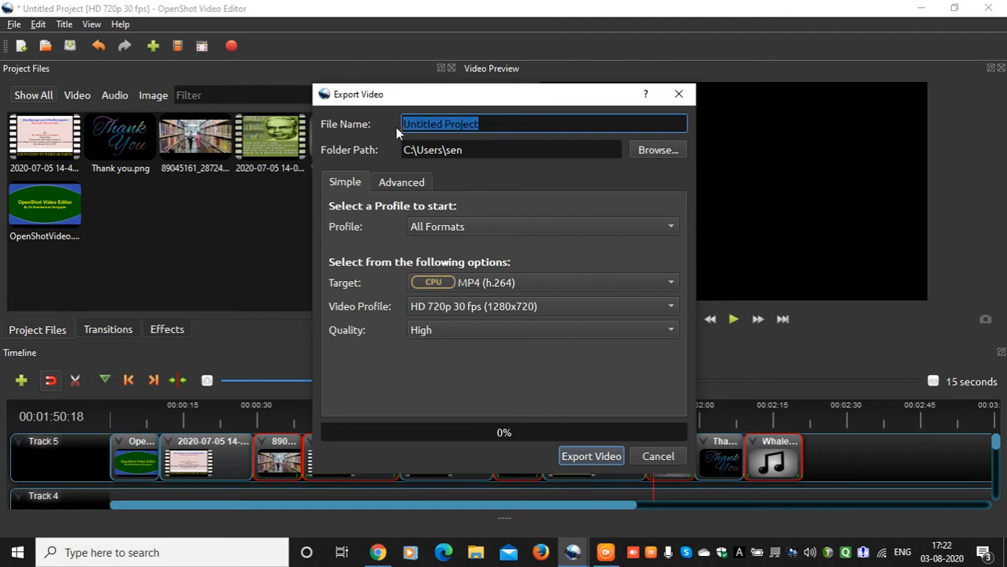
type("How to ")
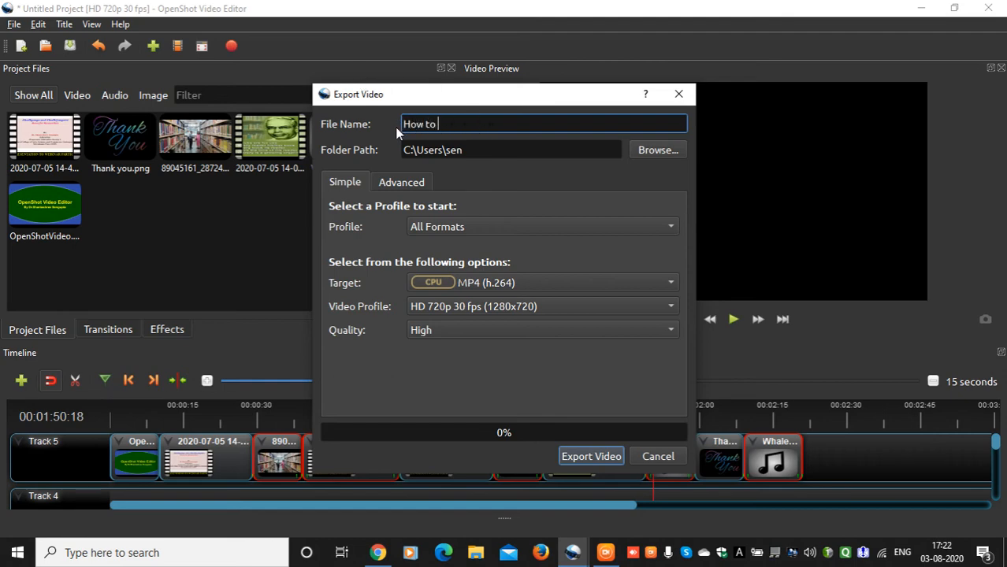
type("use VE")
key("BackSpace")
key("BackSpace")
type("OpenShot Video ")
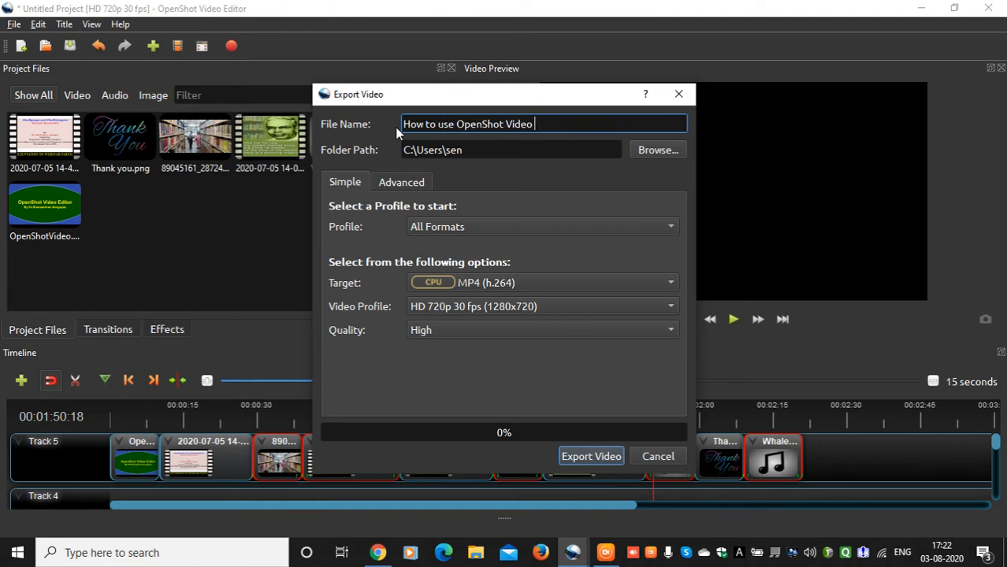
type("Editor")
type("3.8.2020")
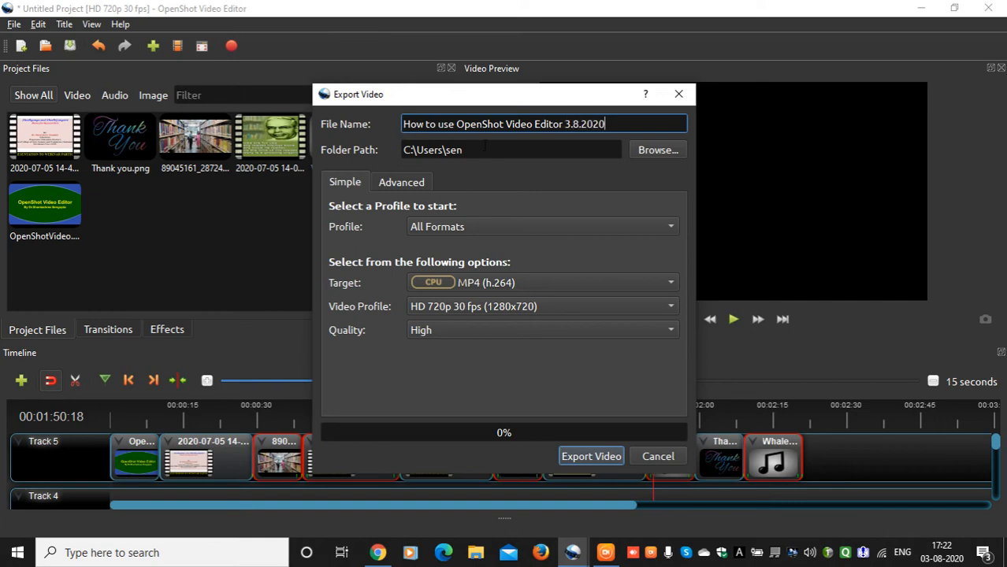
- Choose the Videos folder as the export destination, export the video and close the export dialog when it completes
left_click(645, 152)
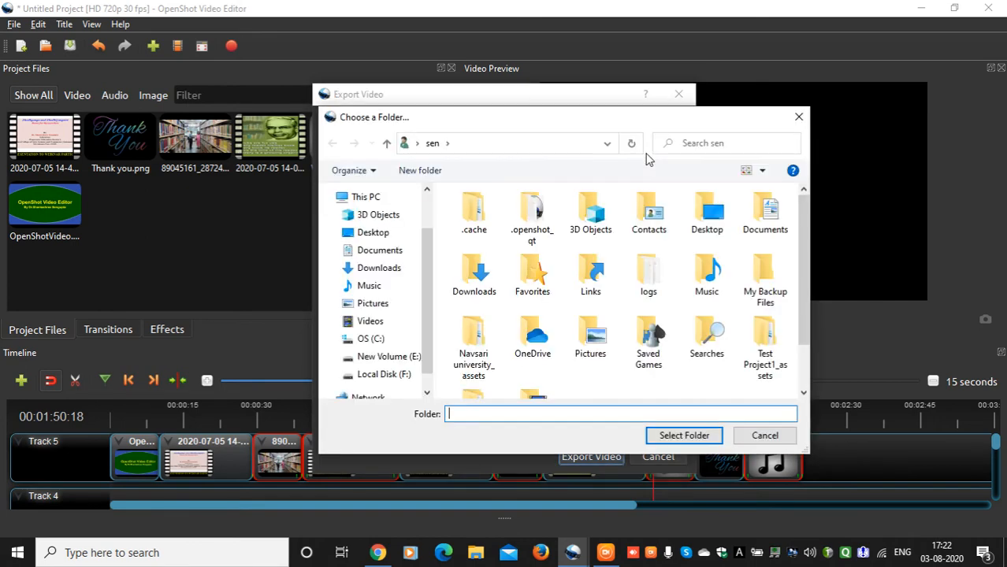
left_click(375, 323)
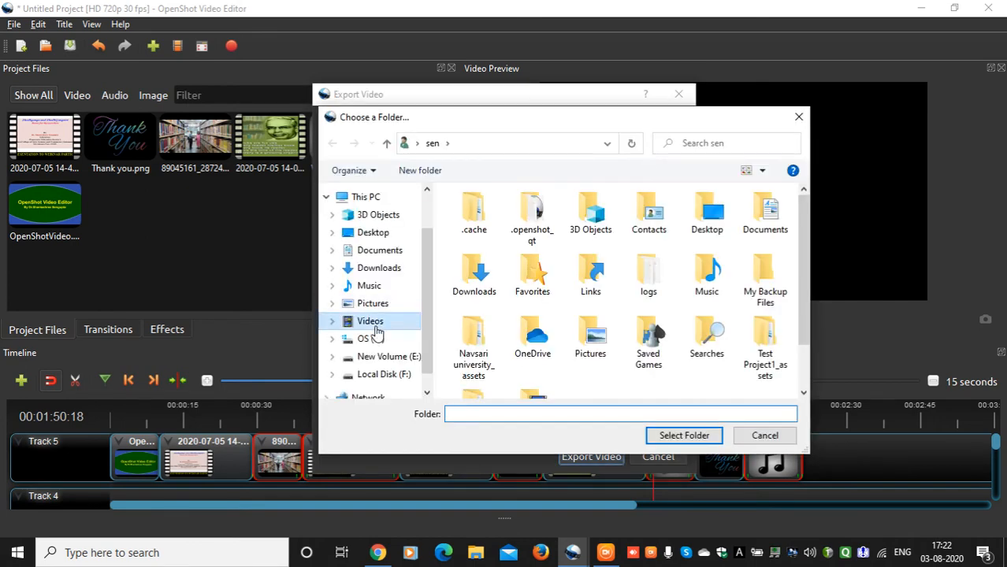
left_click(660, 440)
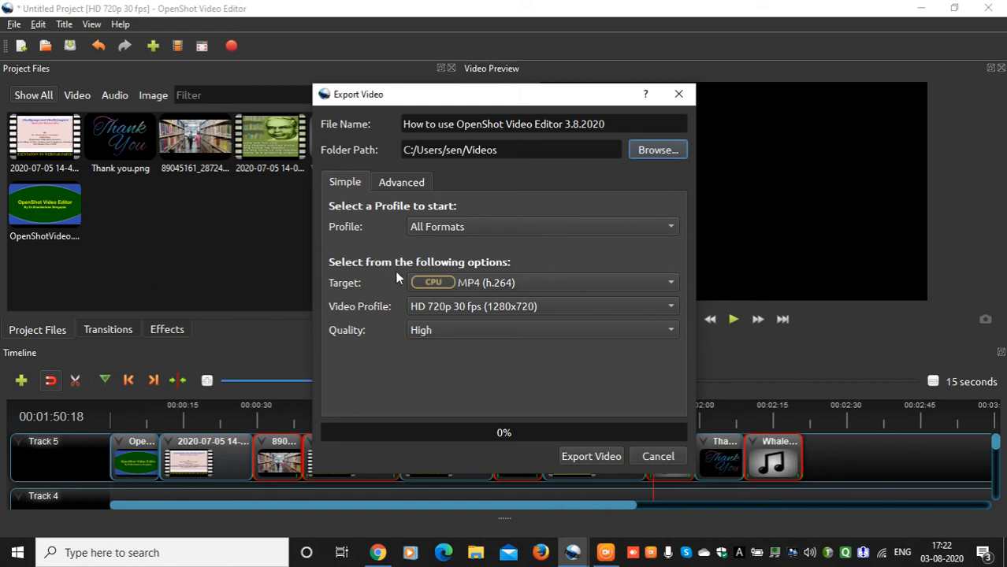
left_click(591, 456)
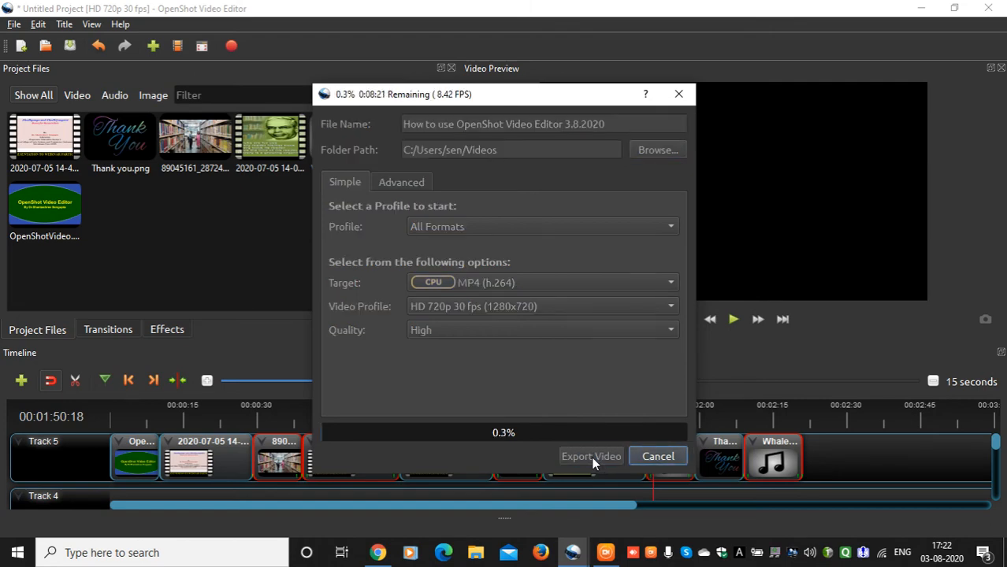
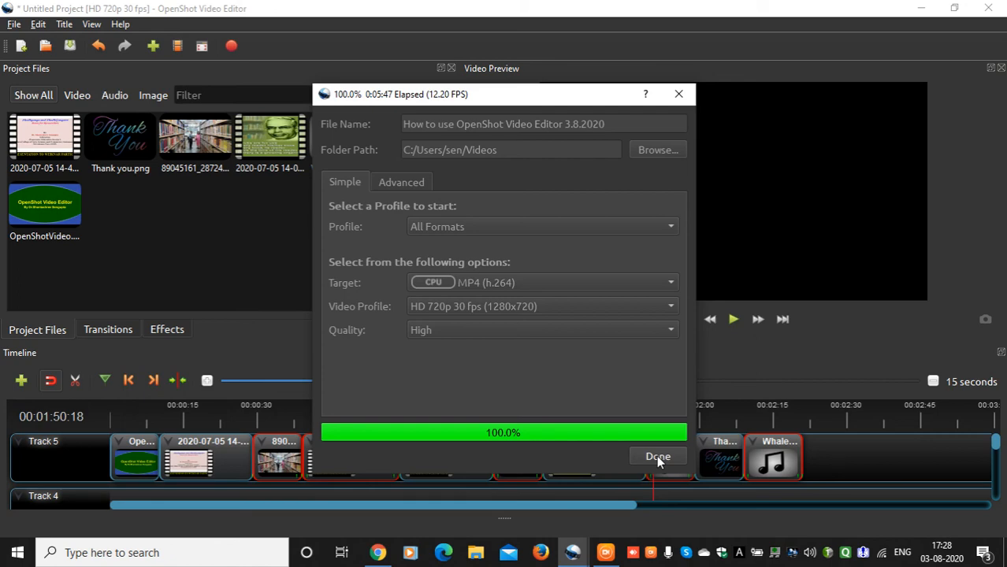
left_click(658, 457)
- Save the project in the Videos folder as "OpenShot Tutorial 3.8.2020"
left_click(14, 25)
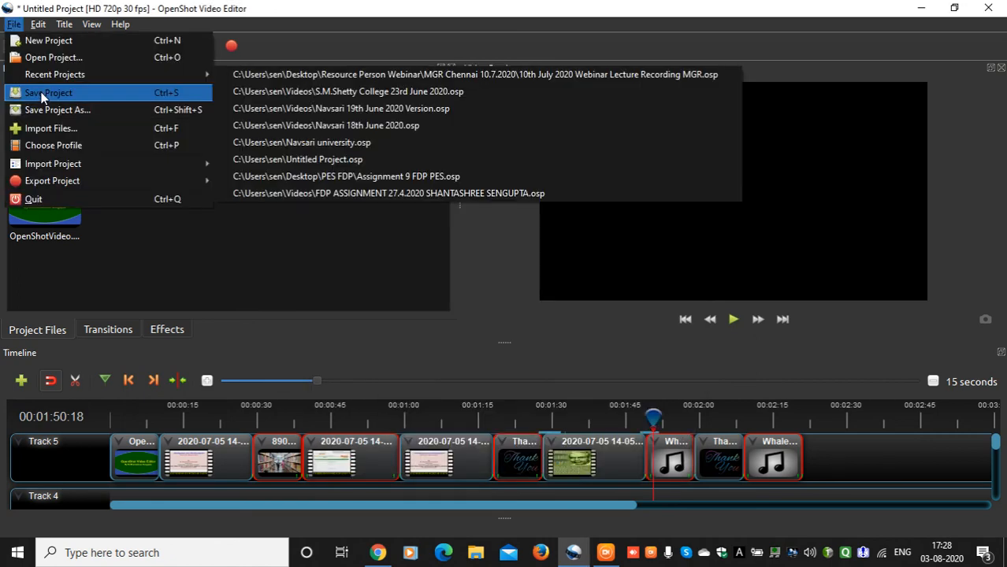
left_click(44, 93)
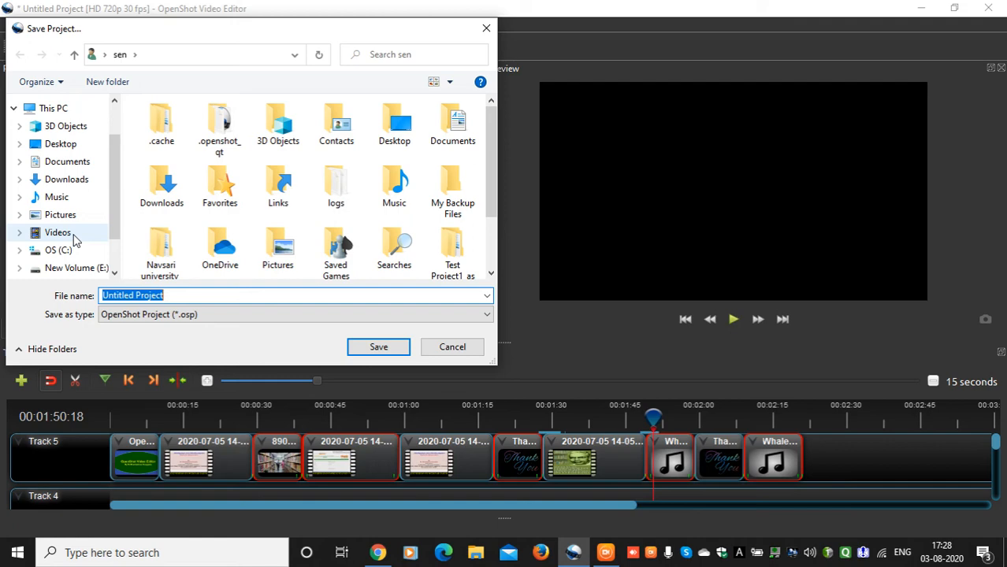
left_click(58, 232)
type("OpenShot Tutorial 3.8.2020")
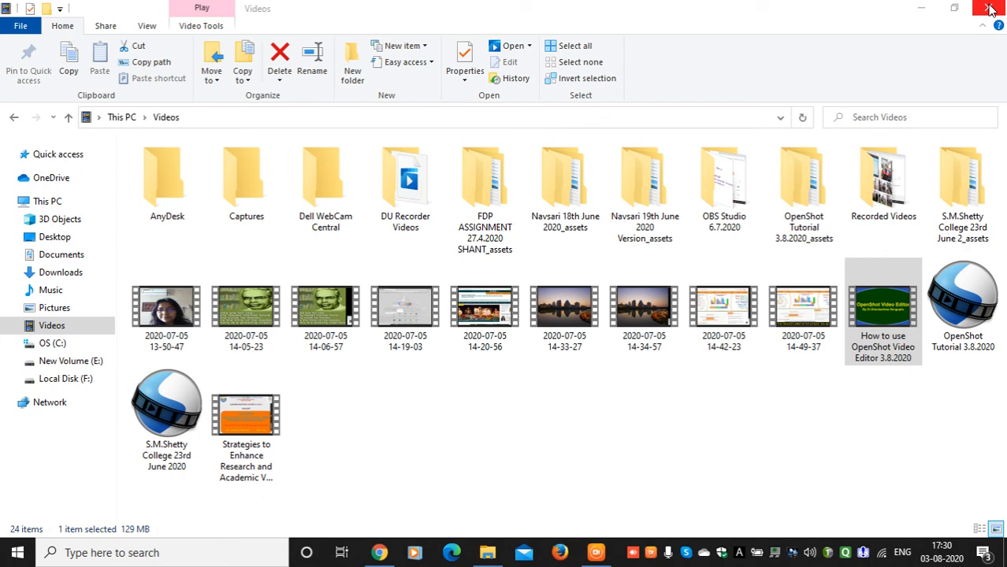
- Close the Videos folder window and upload "How to use OpenShot Video Editor 3.8.2020" from the Videos folder to YouTube in Chrome
left_click(990, 9)
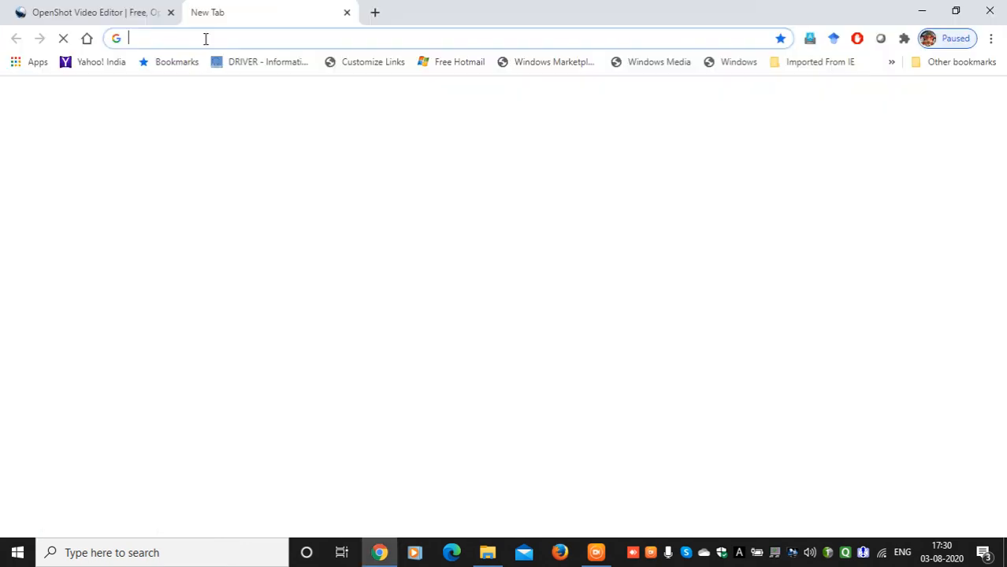
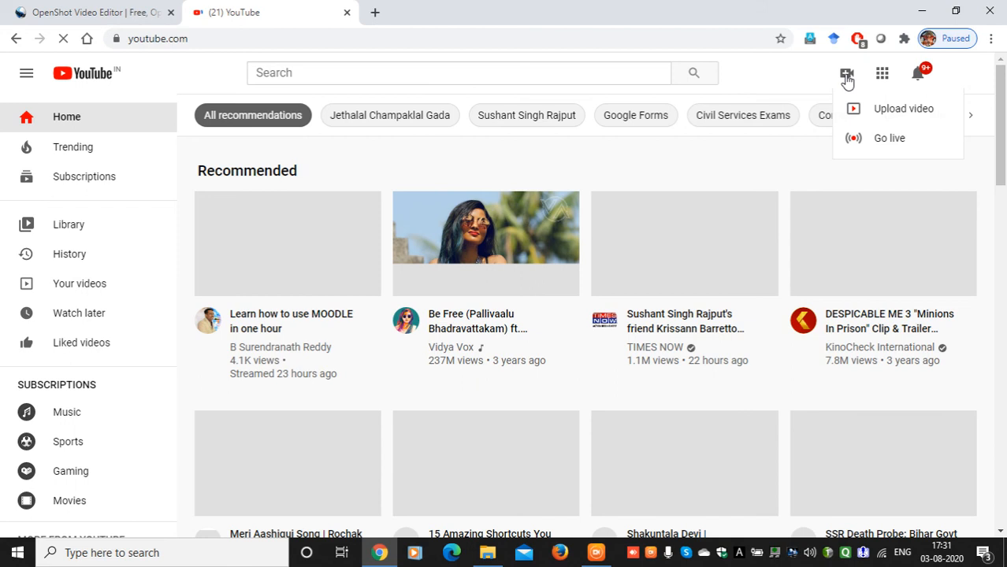
left_click(898, 108)
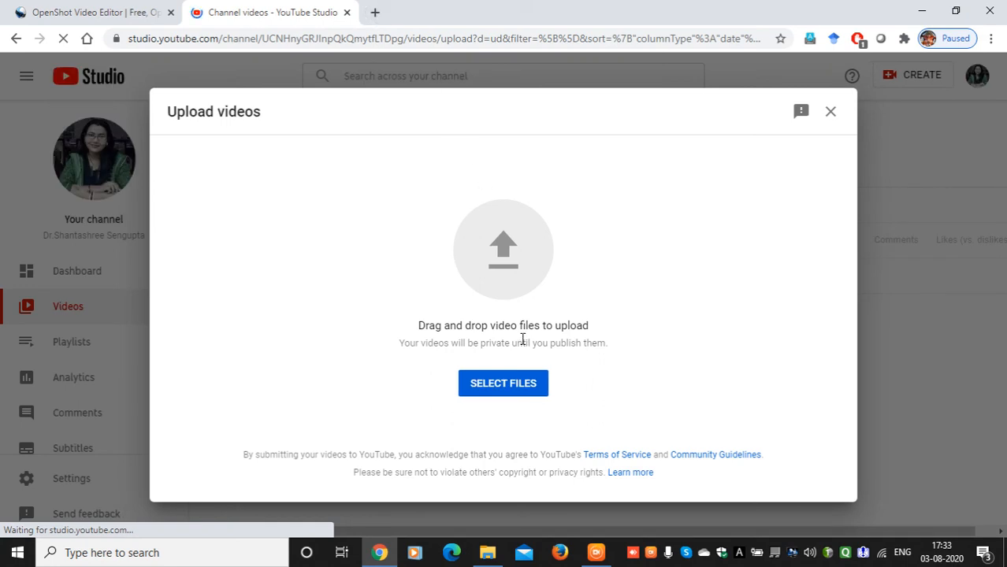
left_click(513, 392)
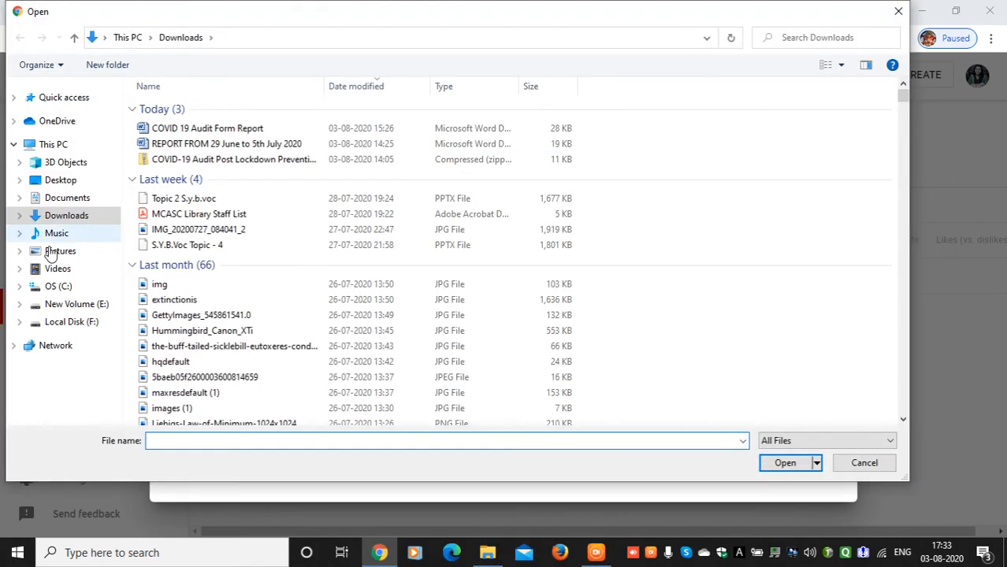
left_click(49, 268)
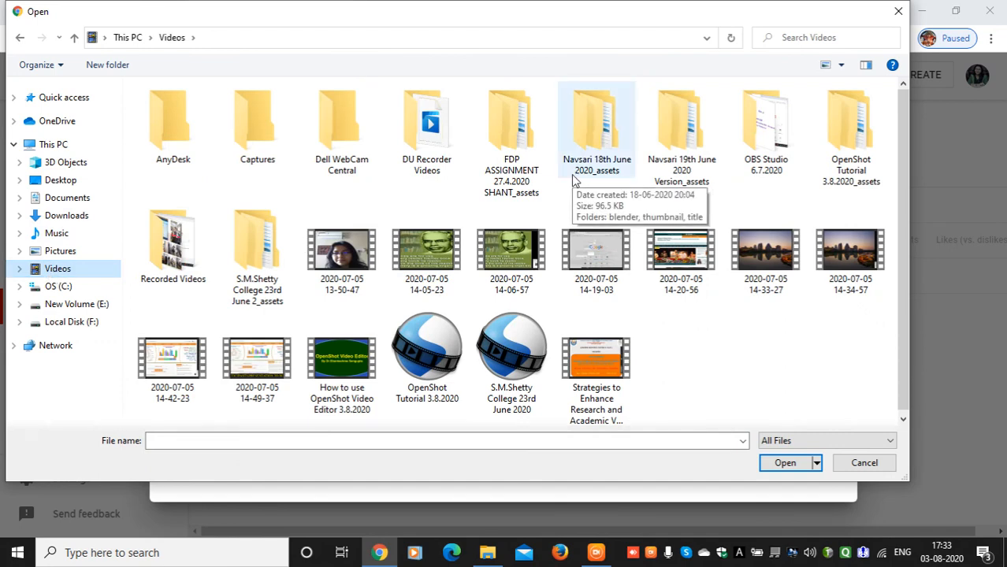
left_click(341, 358)
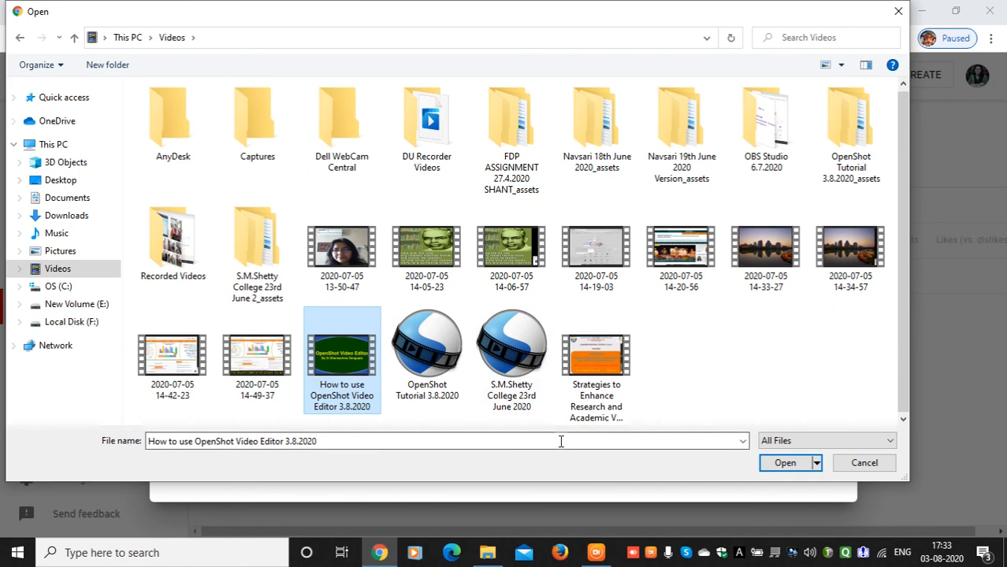
left_click(784, 465)
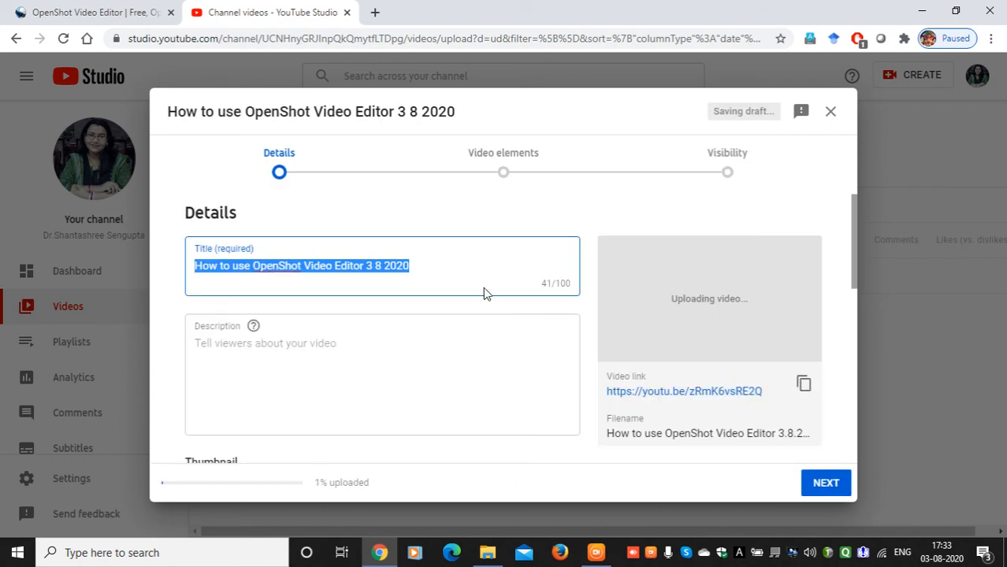
- Replace the date at the end of the YouTube video title with ": By" followed by the presenter's title and full name
left_click(368, 266)
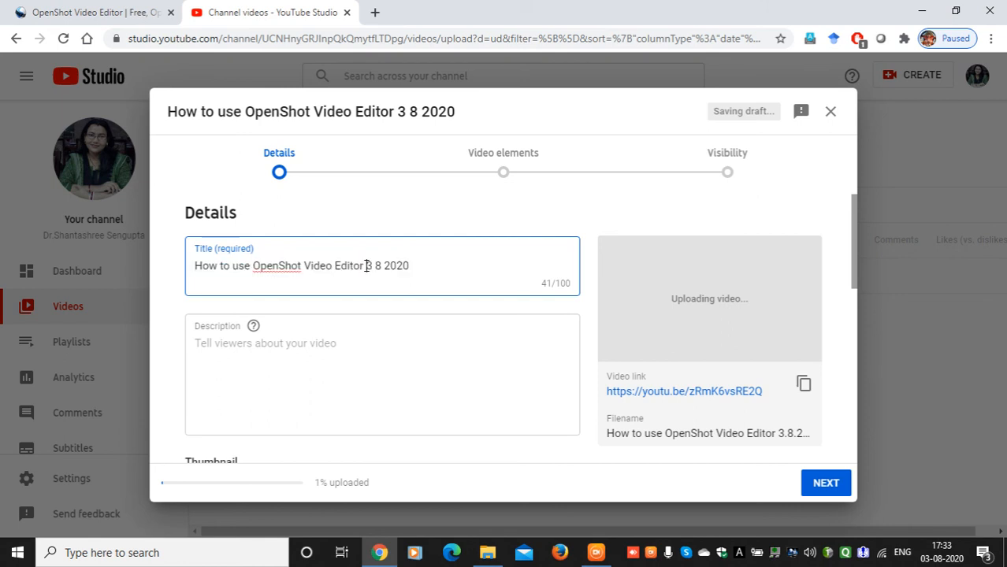
left_click_drag(367, 266, 427, 267)
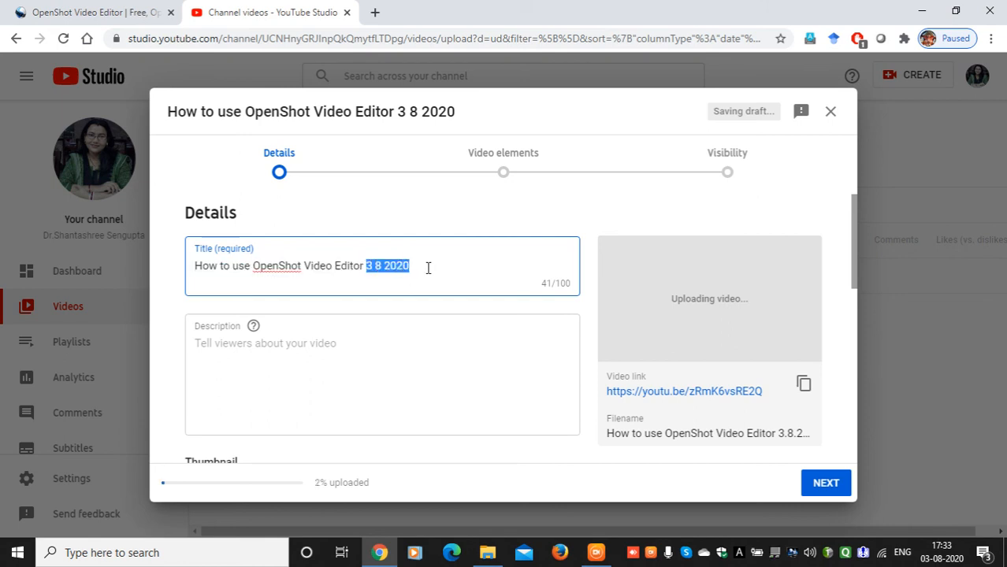
key("BackSpace")
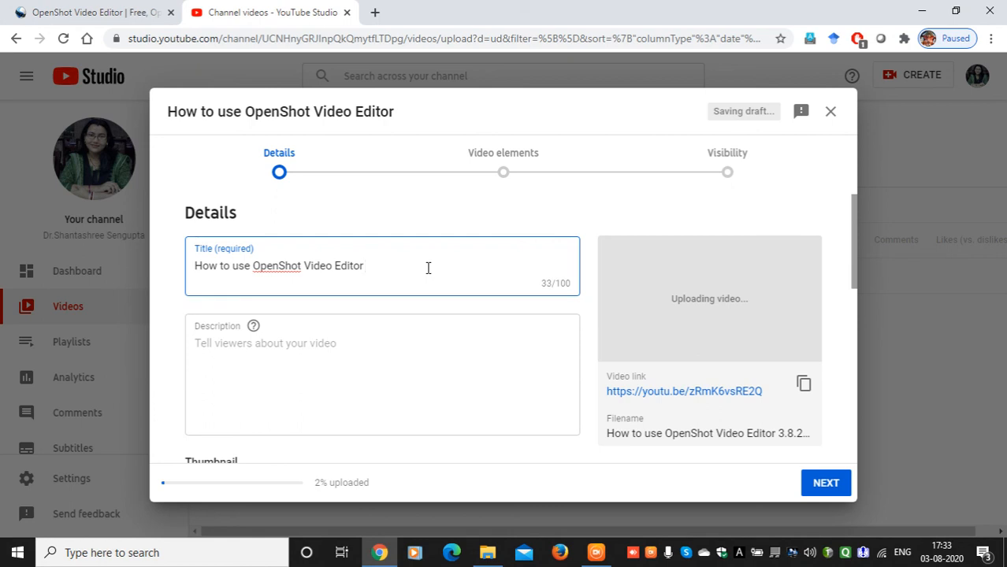
type(": By Dr.")
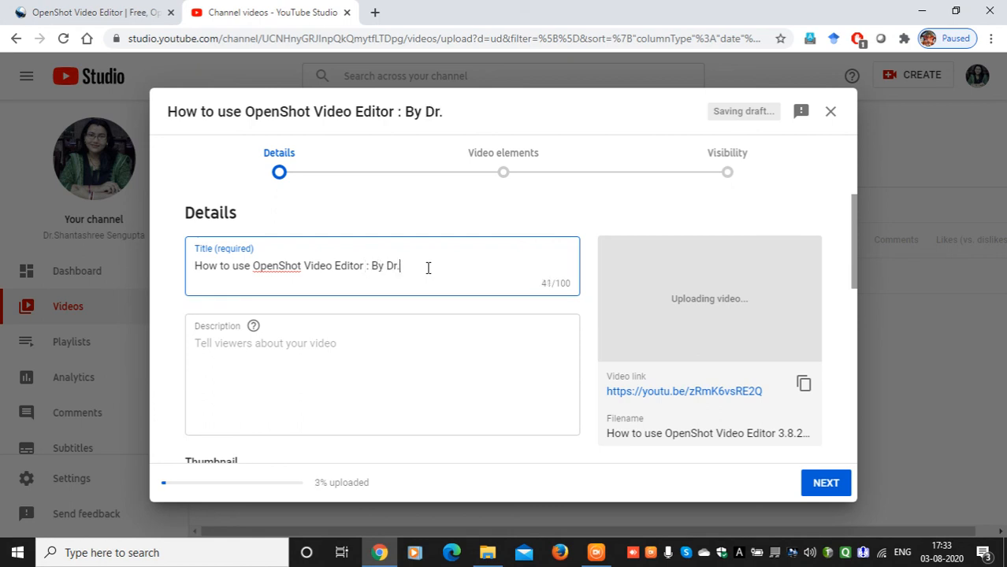
type("Shantashree S")
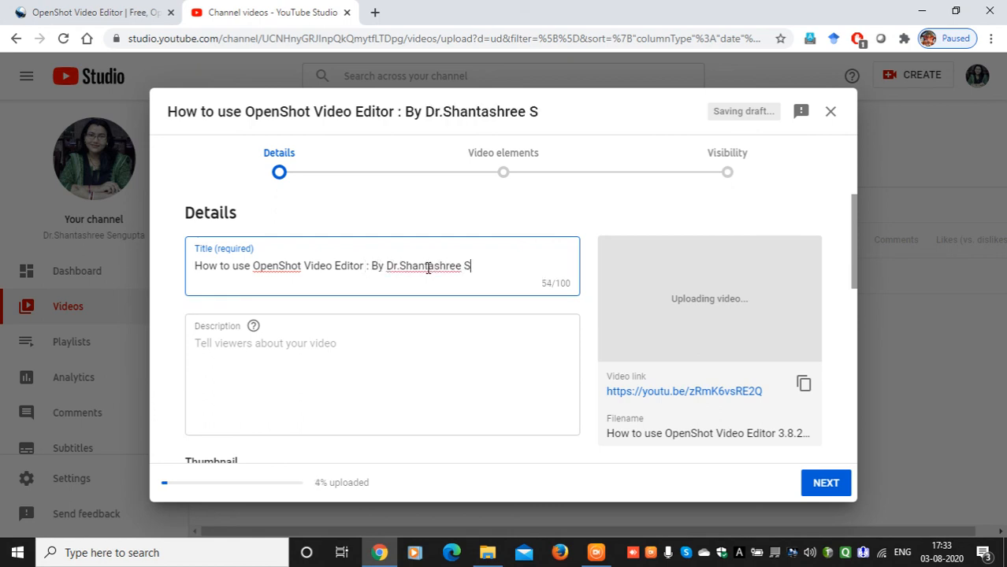
type("engupta")
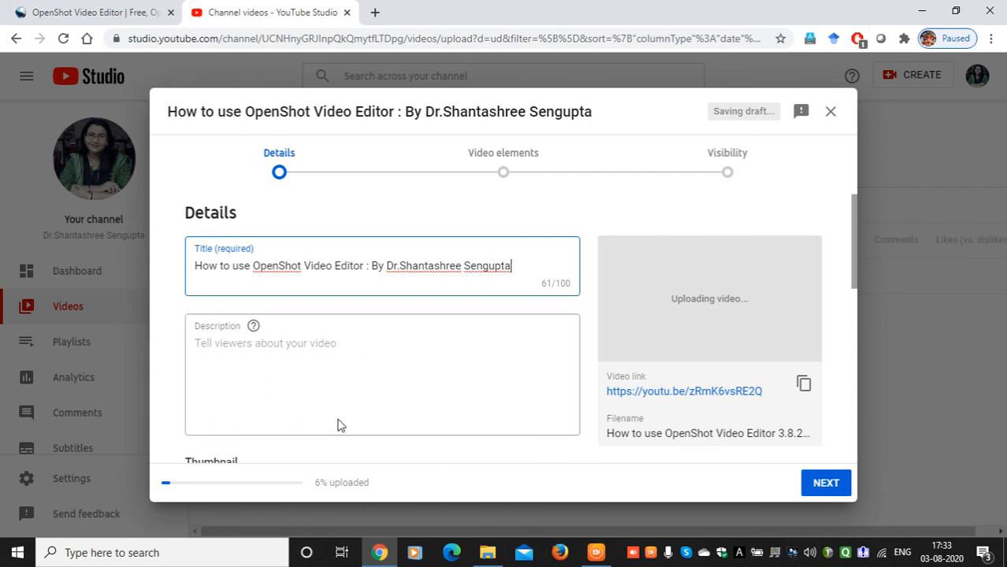
- Upload the Slide1 image from the Introduction folder, inside COVID 19 prevention in Documents, as the video's thumbnail
left_click(855, 244)
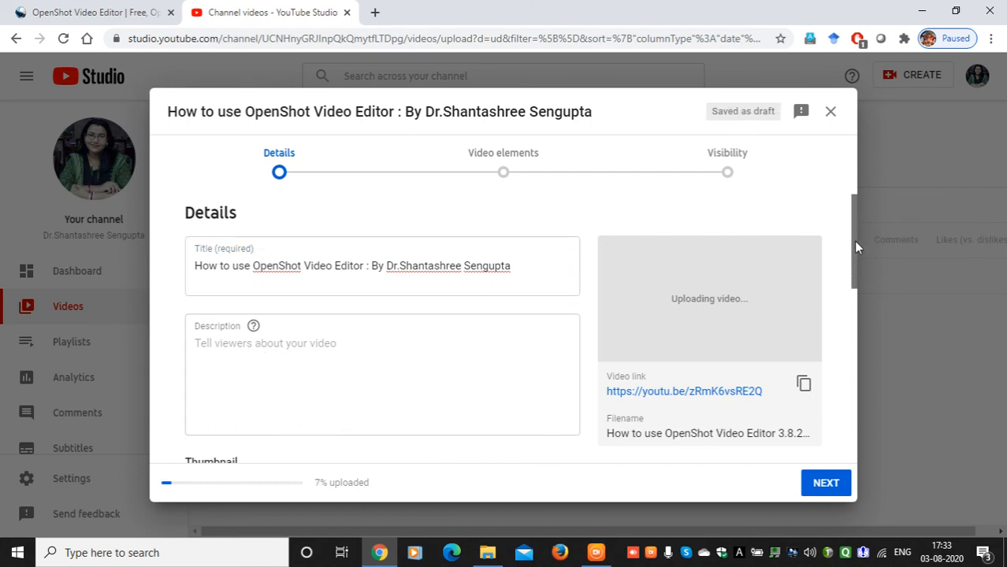
left_click_drag(853, 241, 855, 301)
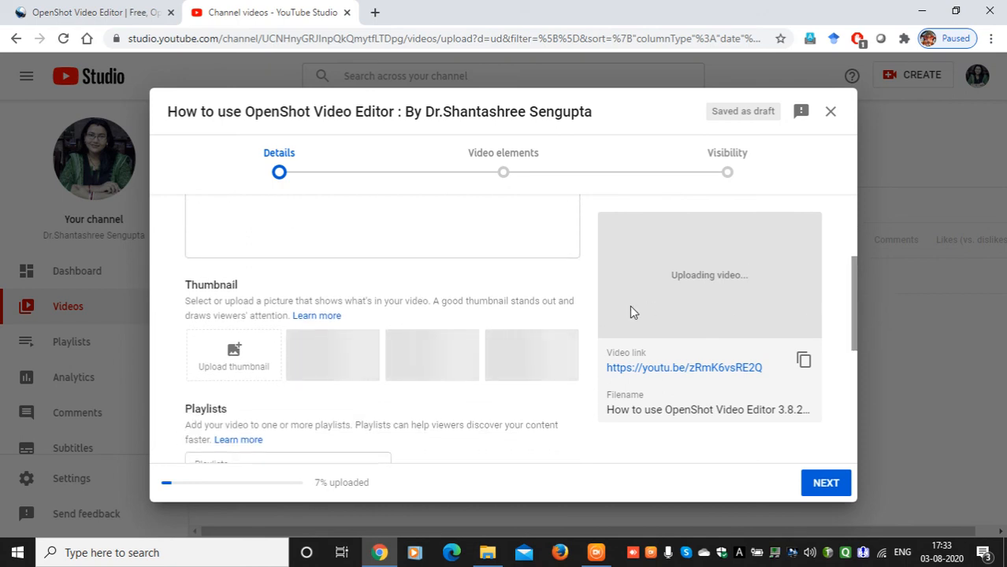
left_click(234, 359)
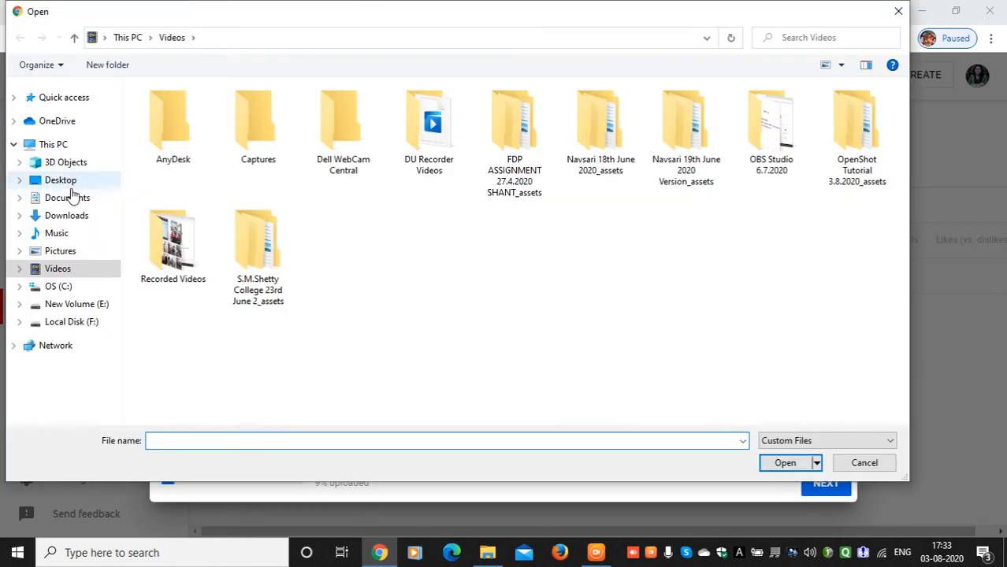
left_click(71, 196)
double_click(207, 141)
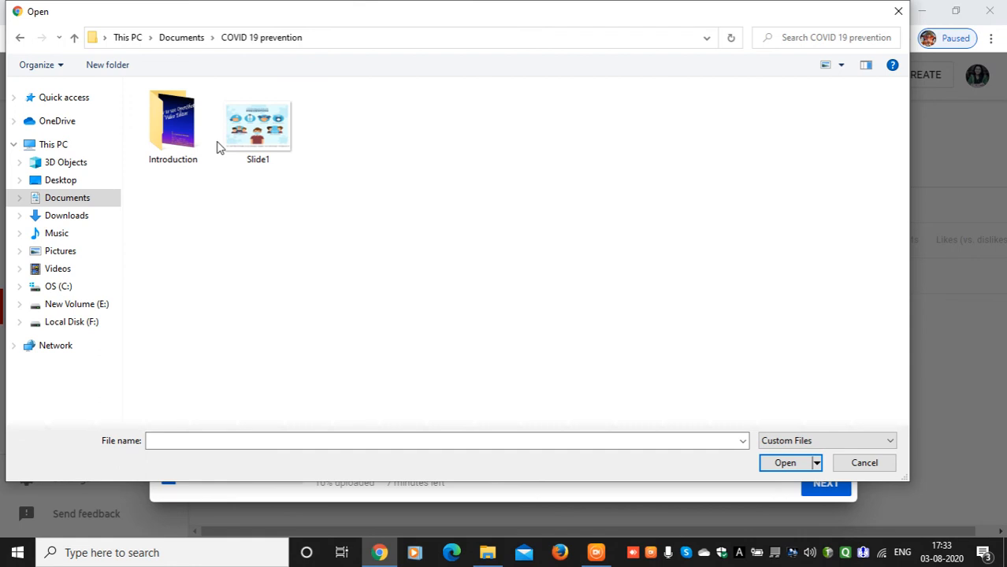
double_click(169, 122)
left_click(164, 120)
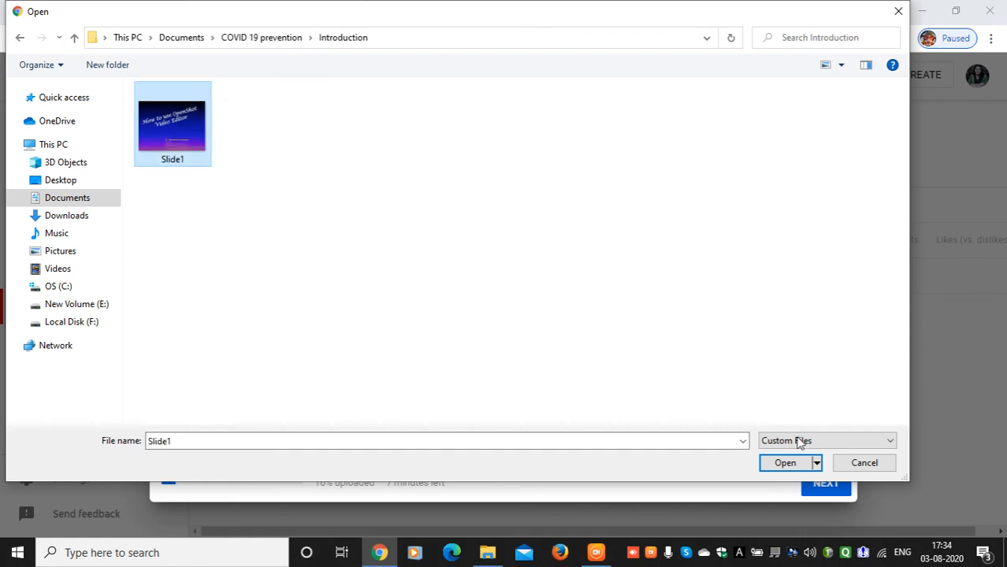
left_click(785, 462)
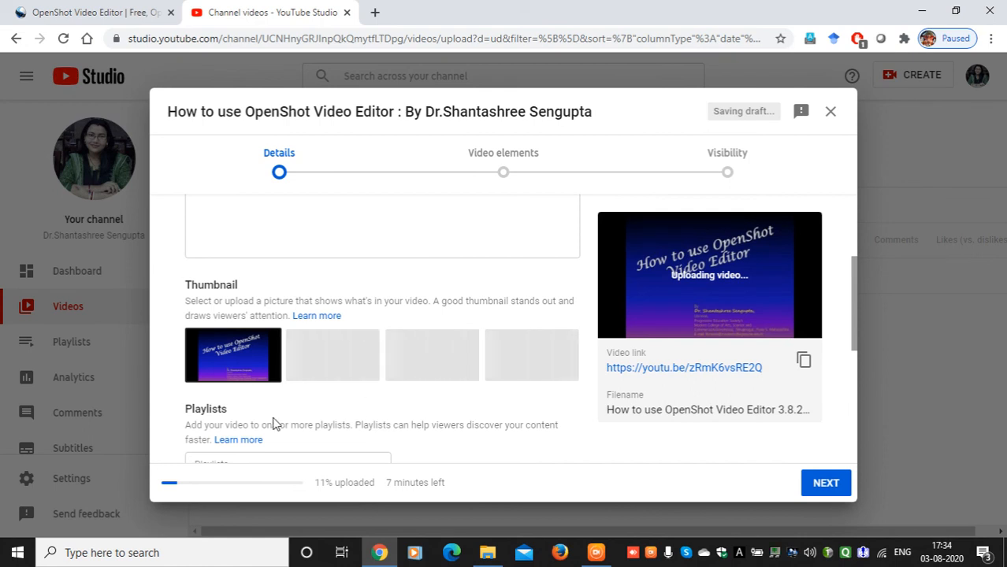
- Leave the playlist unselected and set the audience to "No, it's not made for kids"
left_click_drag(854, 295, 856, 346)
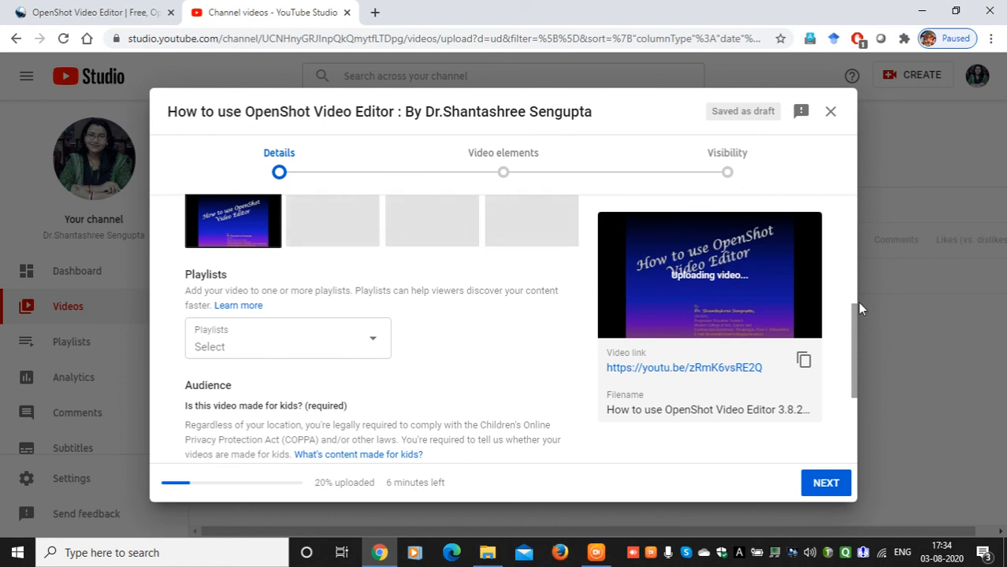
left_click_drag(852, 322, 852, 339)
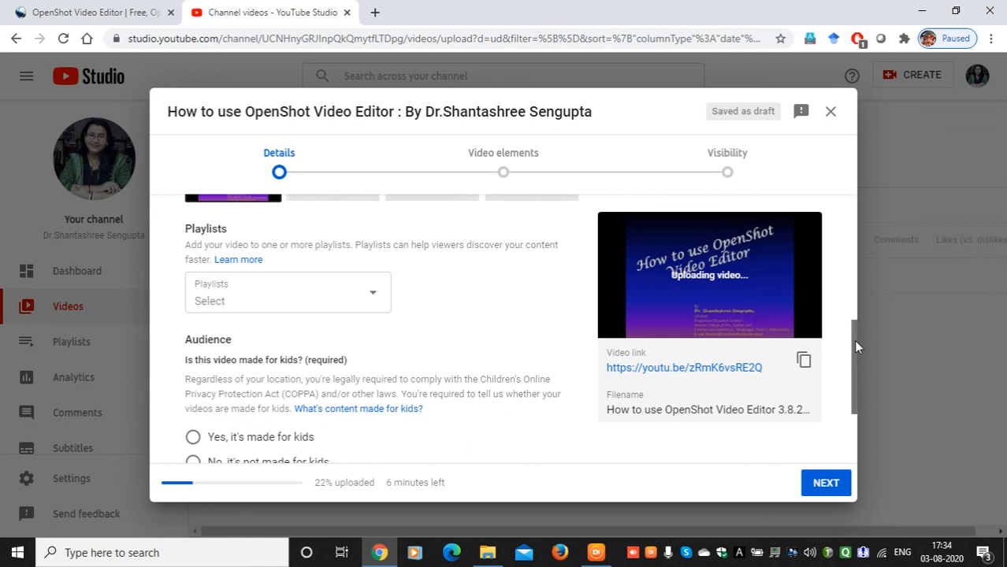
left_click_drag(855, 340, 855, 360)
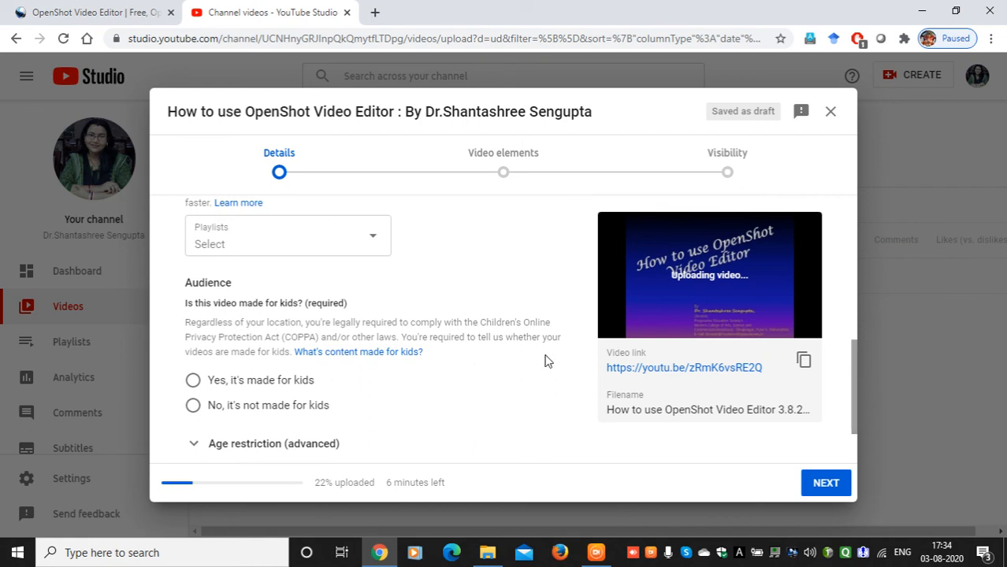
left_click(232, 406)
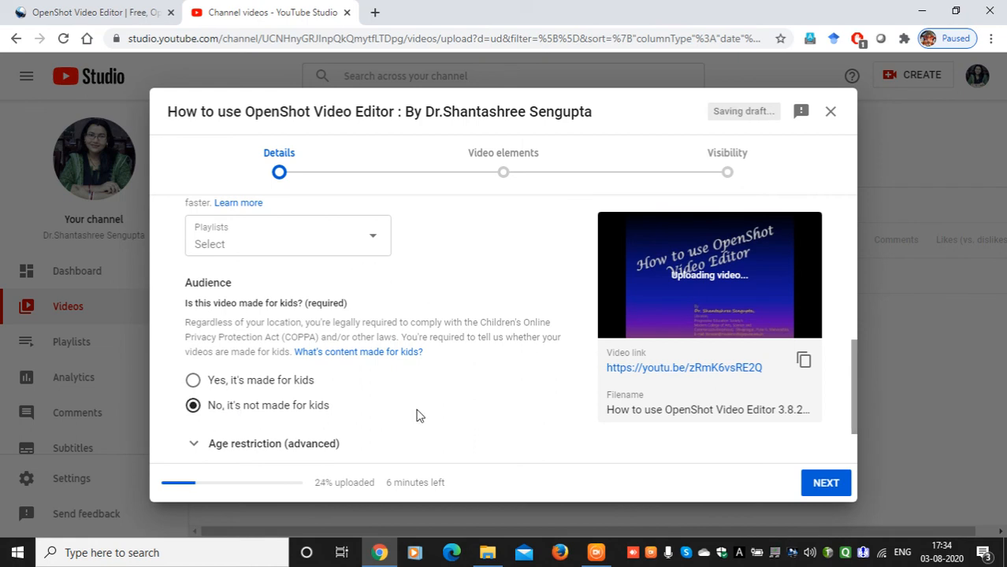
- Look through the Video elements and Visibility stages, including the publishing options, scheduling and pre-publish checks
left_click_drag(855, 363, 860, 409)
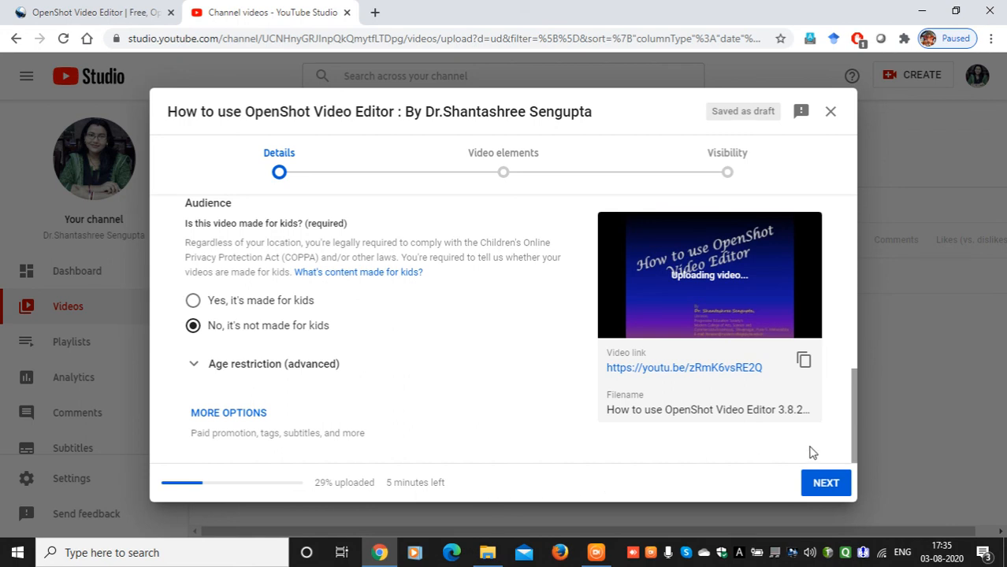
left_click(826, 484)
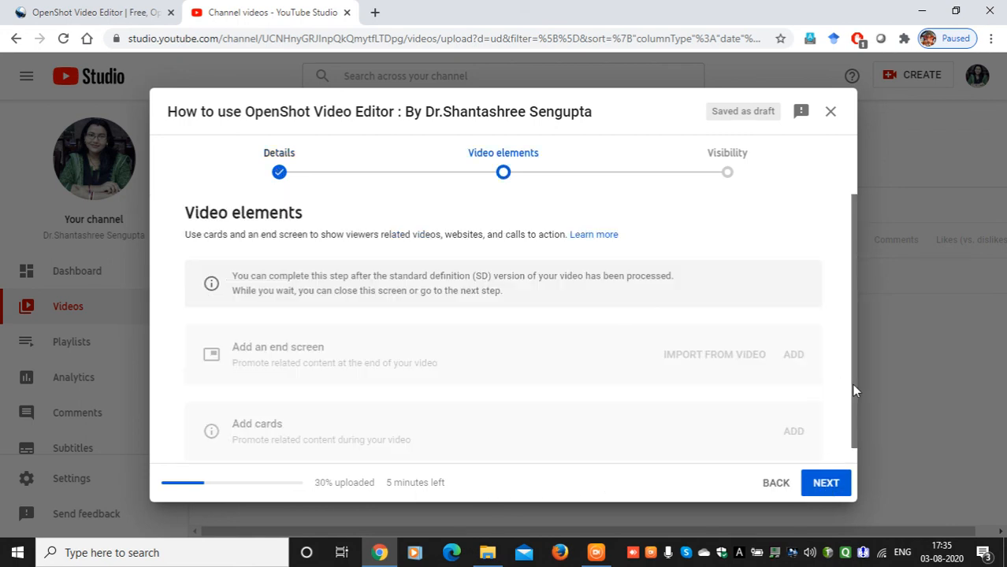
left_click_drag(851, 383, 855, 421)
left_click(826, 483)
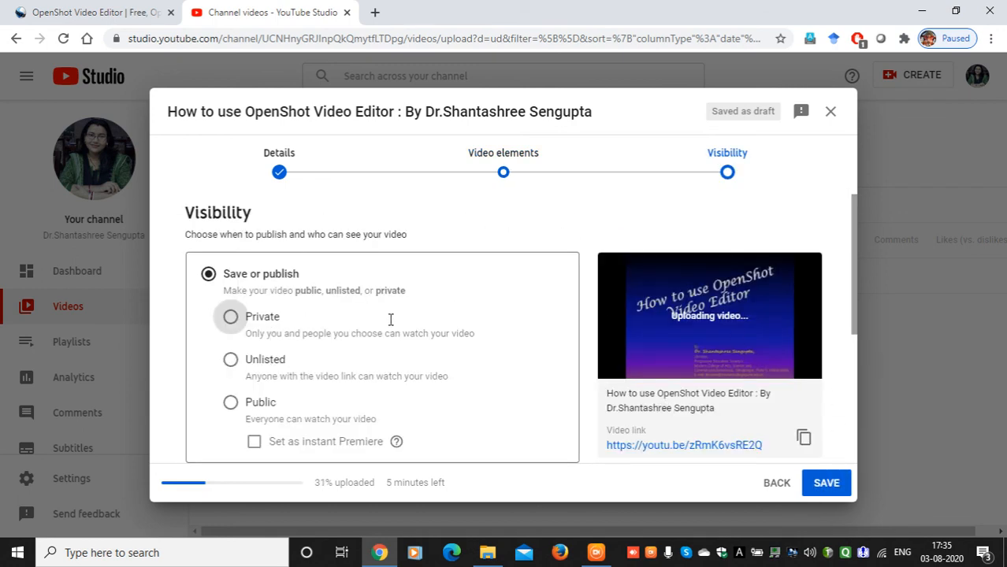
left_click_drag(858, 232, 852, 379)
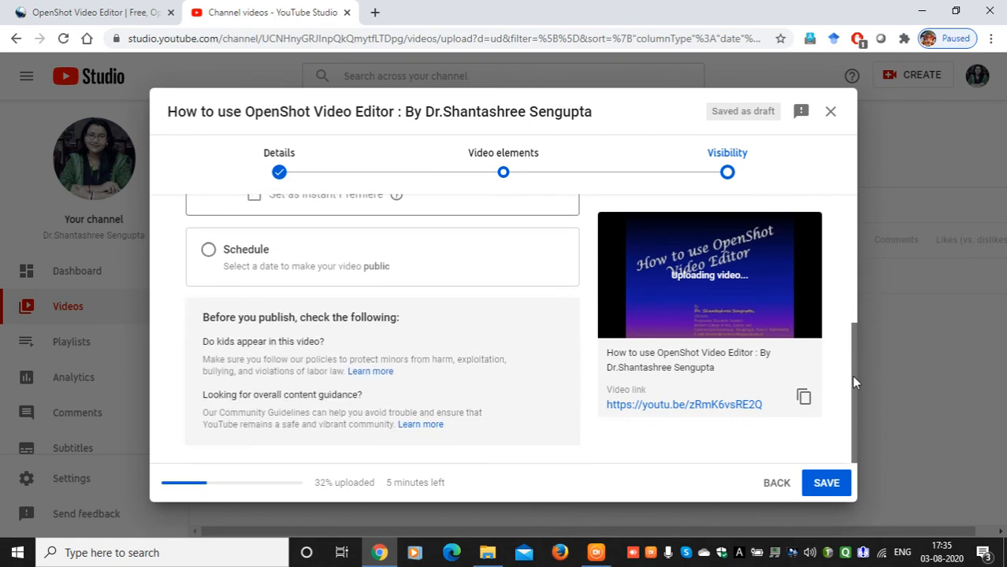
left_click_drag(851, 375, 851, 223)
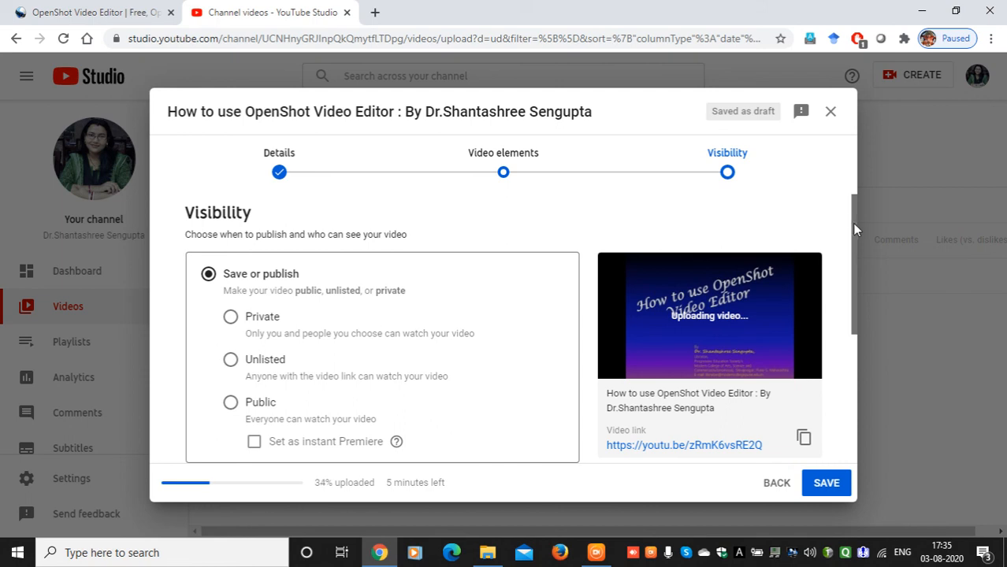
- Back in Details, begin the description with "The video shows how to use the free and open source software of OpenShot Video Editor for editing"
left_click(307, 160)
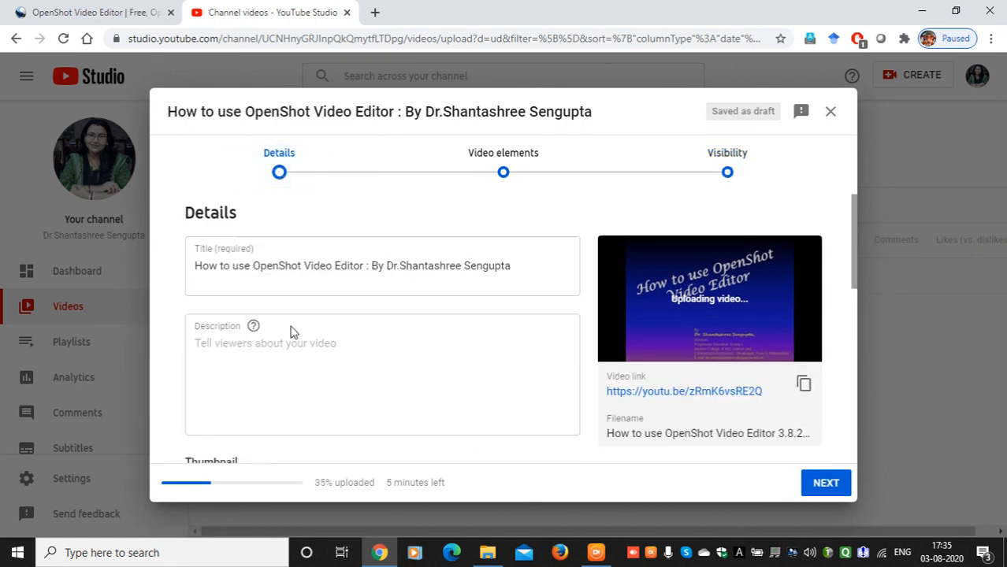
left_click(214, 345)
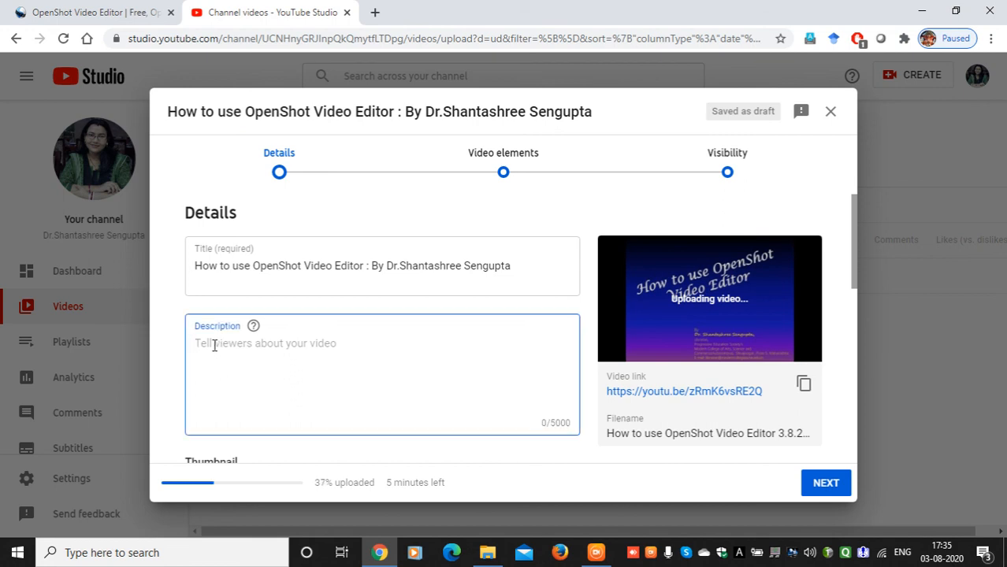
type("The vid")
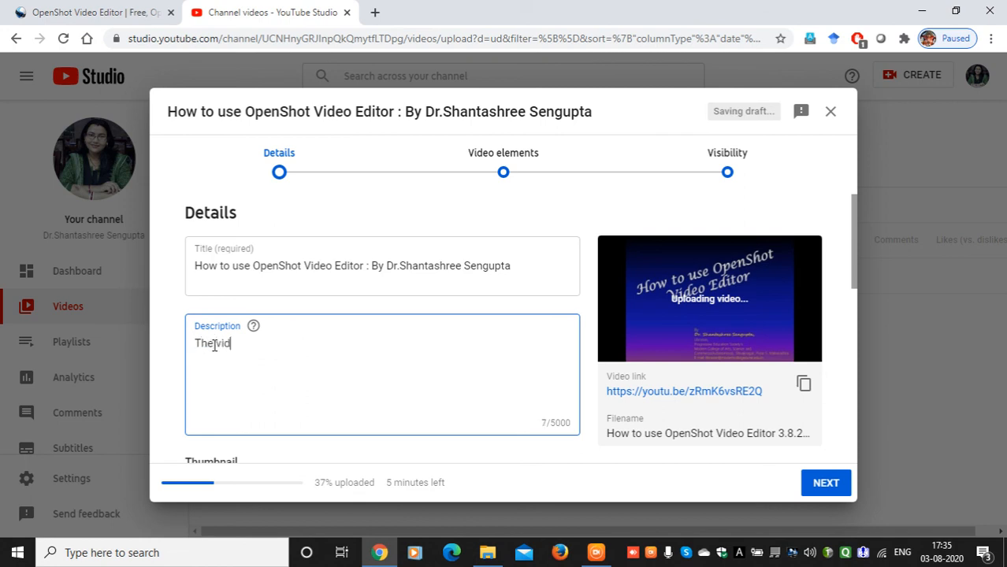
type("eo shows how to use ")
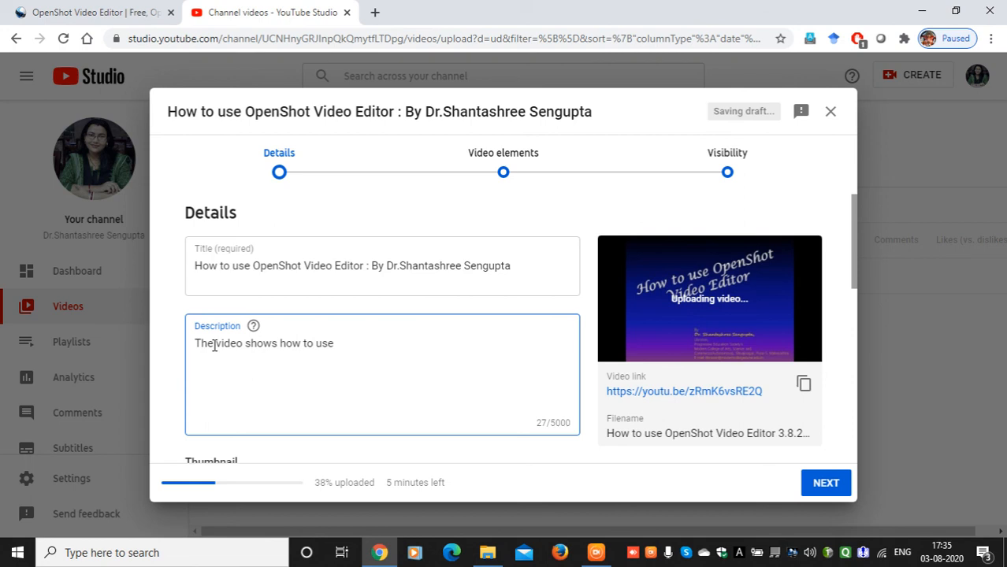
type("the free and ope")
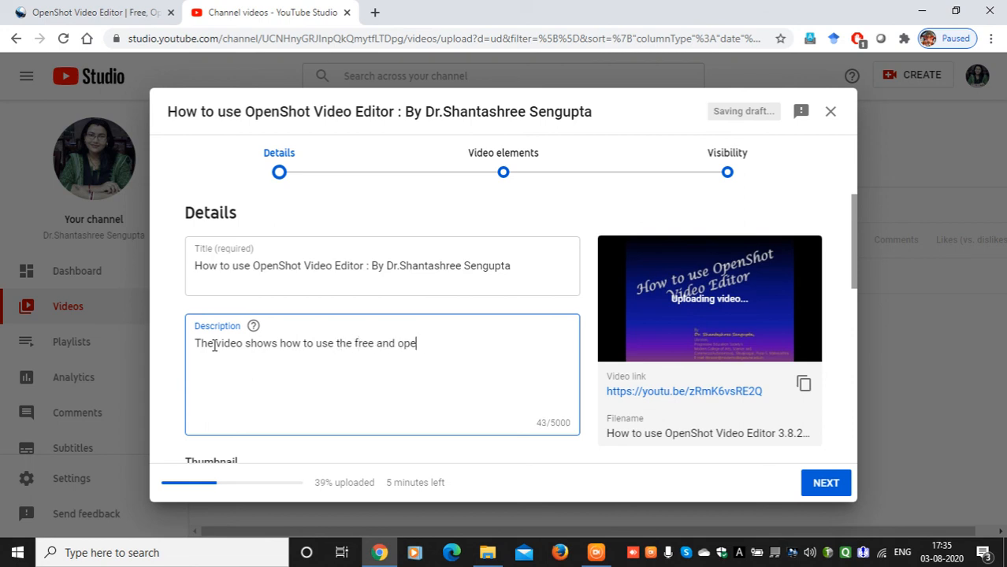
type("n source software ")
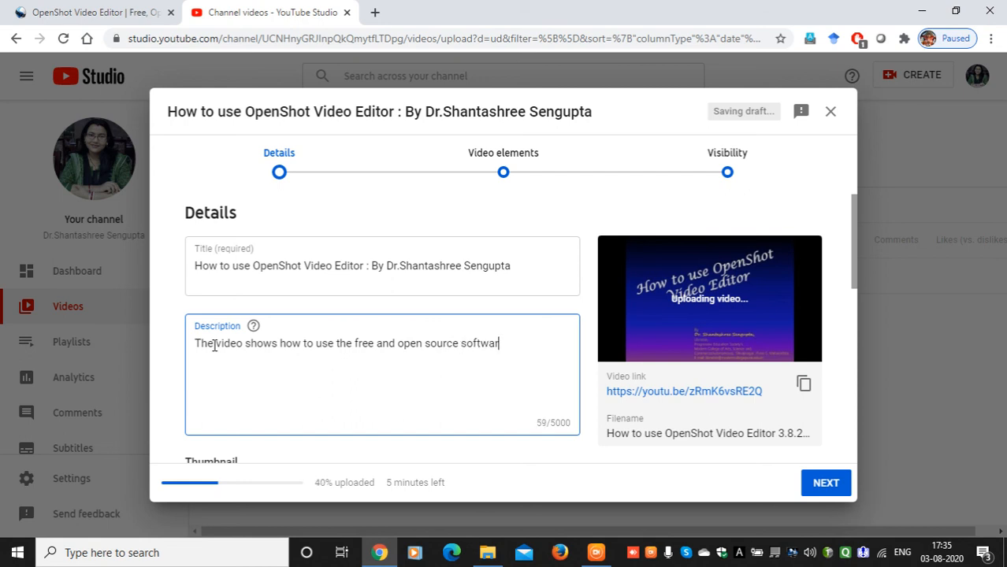
type("of OpenShot Video Edit")
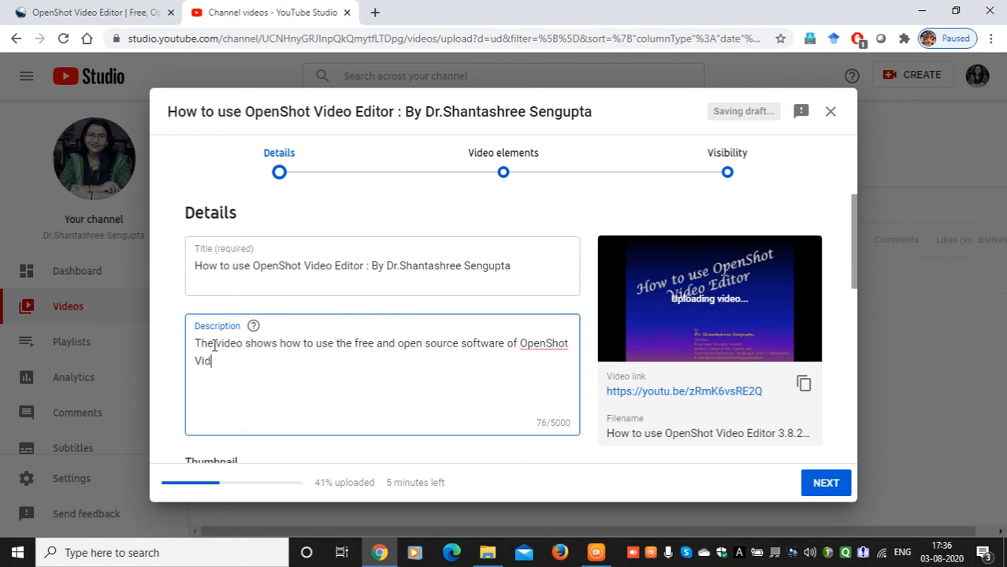
type("or for editi")
type("ng")
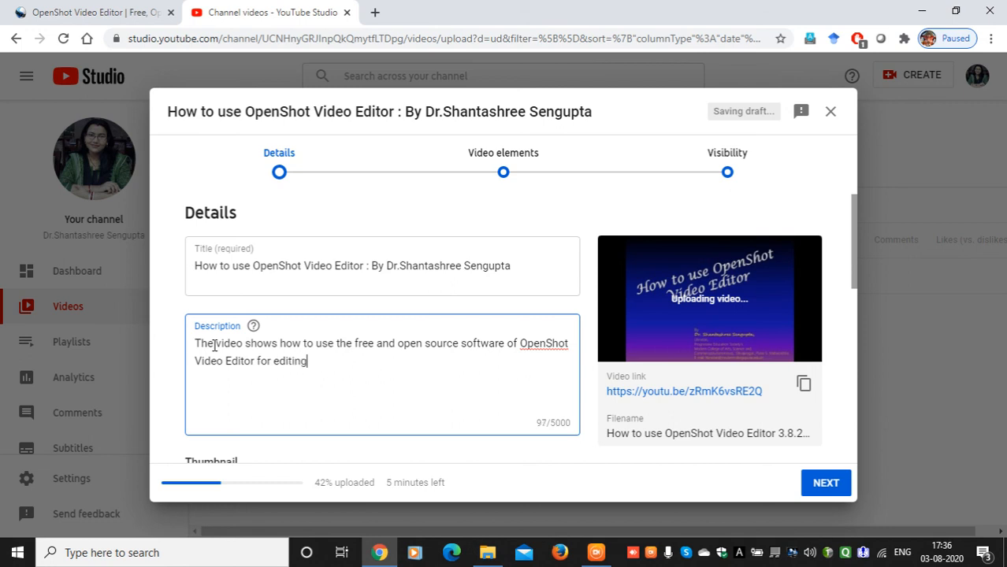
- Continue the description with "videos. It allows us to add video files, audio files and images. Add animation, transitions, titles etc. It's very user friendly software."
type(" videos. It allows ")
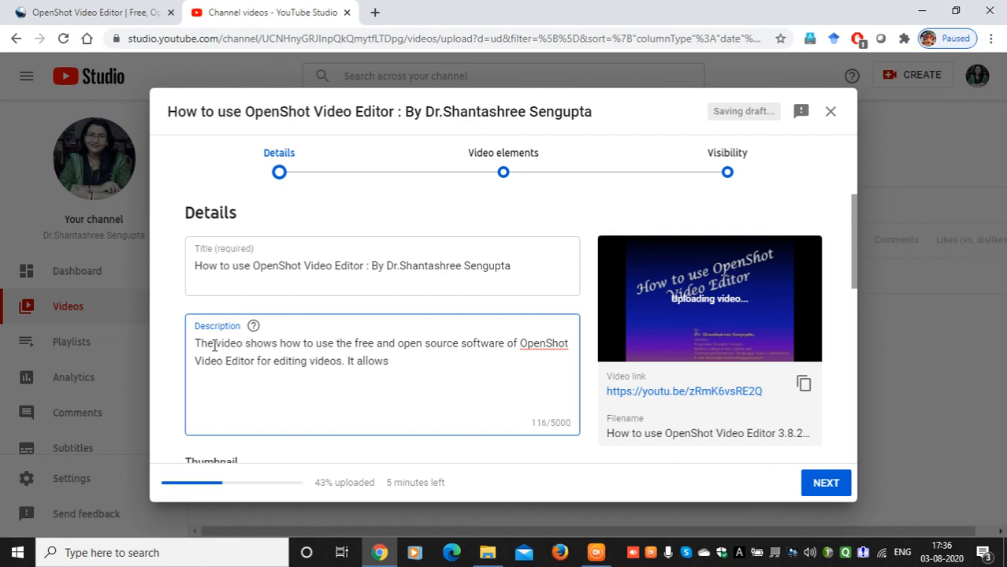
type("us to add video")
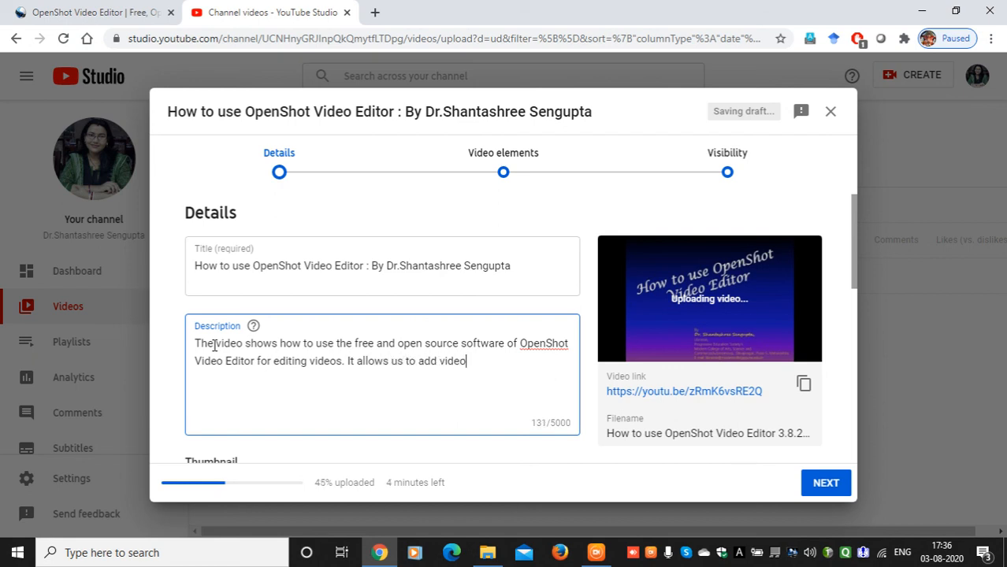
type(" files, audd")
key("BackSpace")
type("io files and")
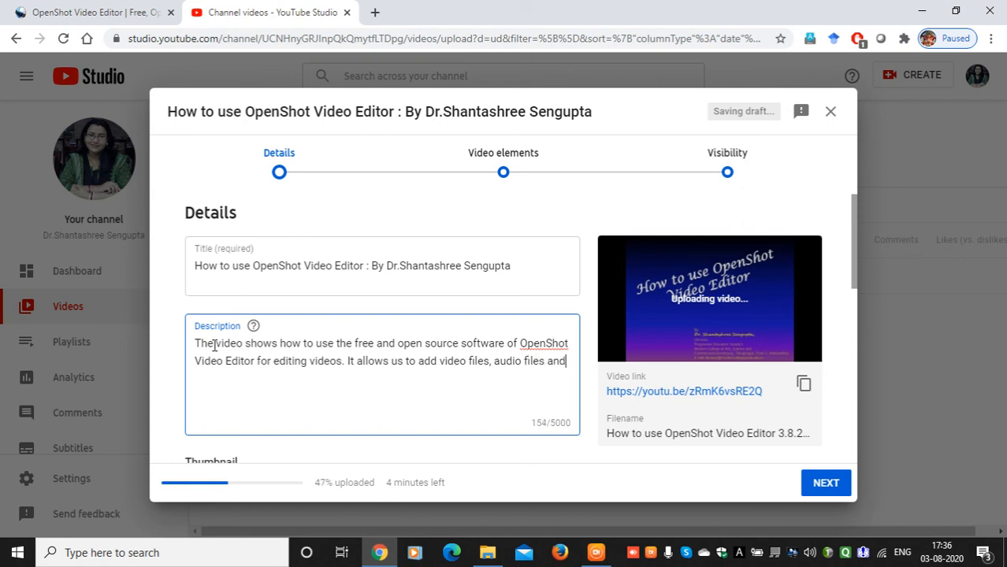
type(" images. Add ")
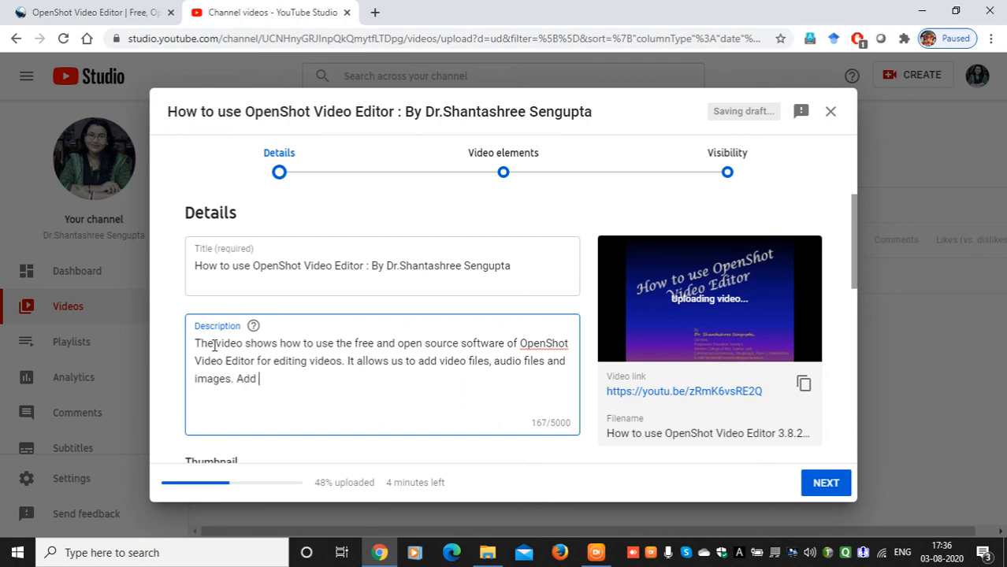
type("animation, tra")
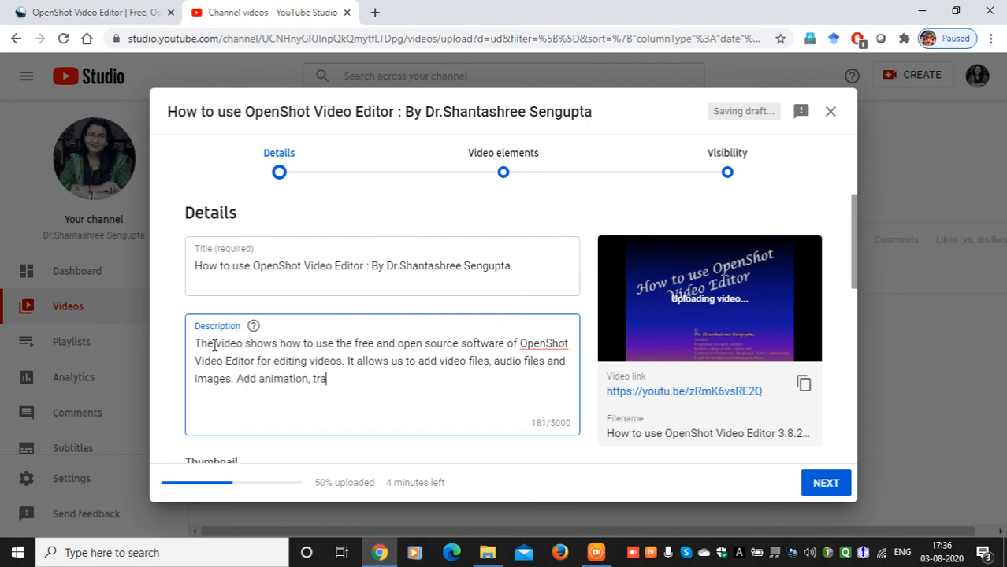
type("nsitions, titles etc")
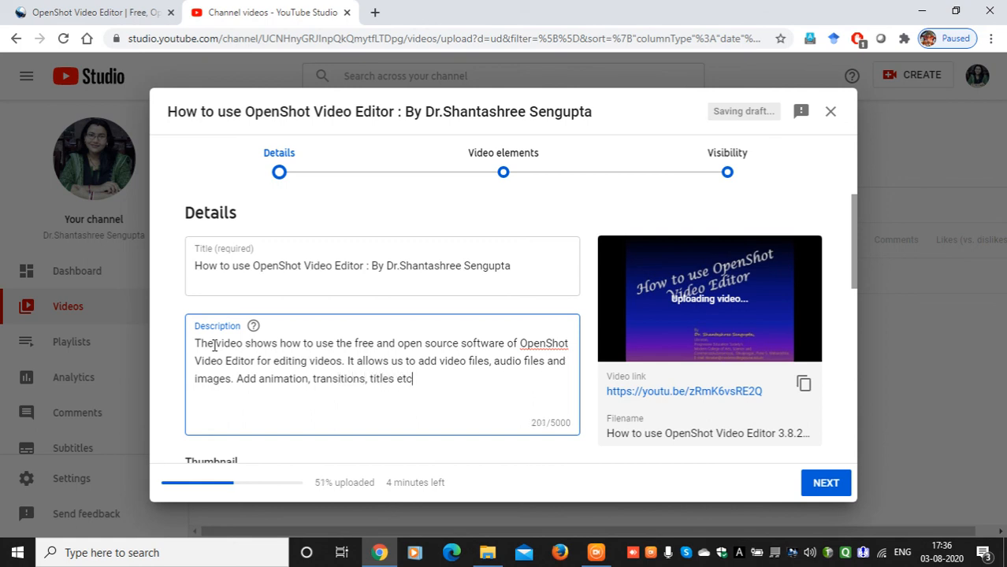
type(". It's very user ")
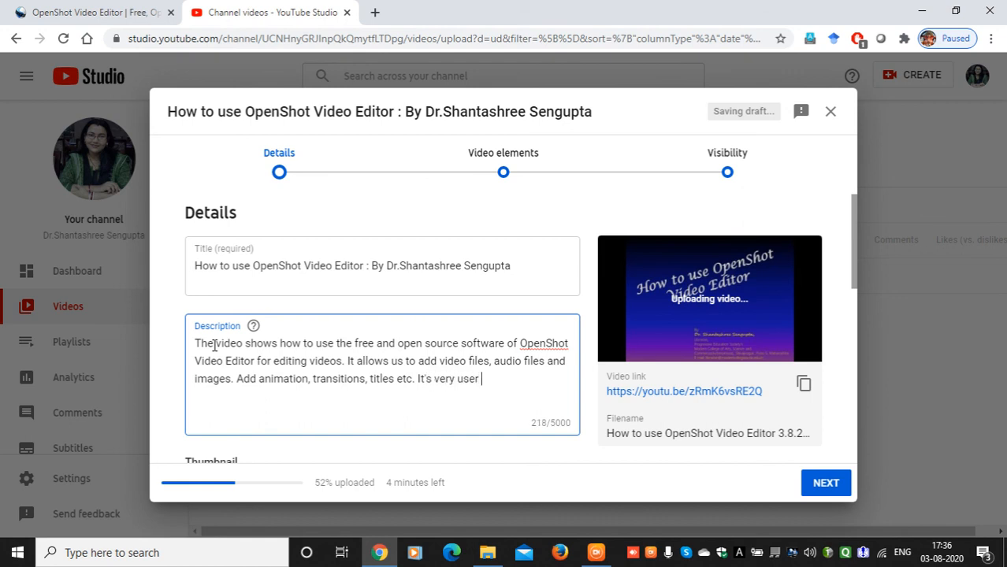
type("friendly software.")
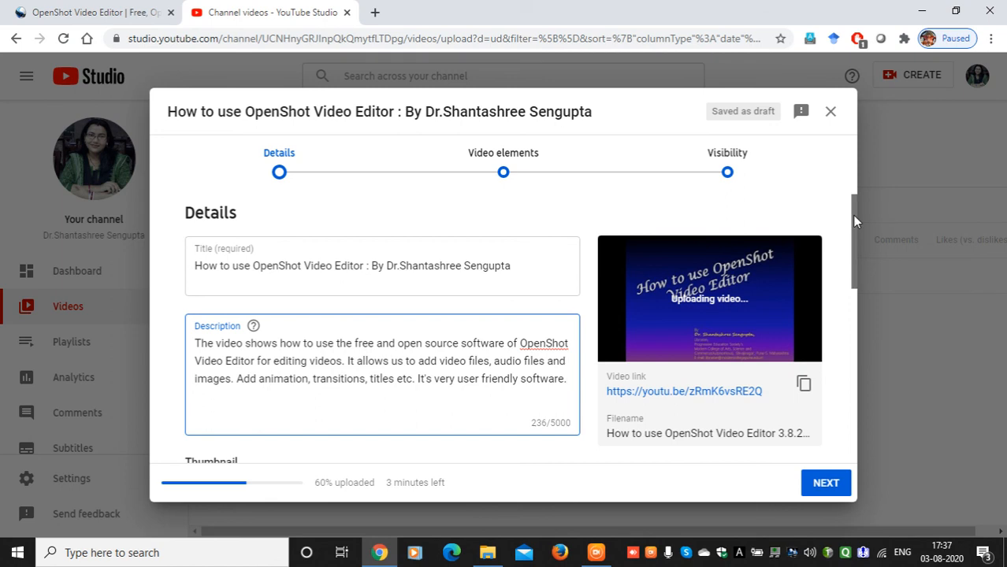
- Skip the video elements and set the video's visibility to Public under Save or publish
left_click(823, 486)
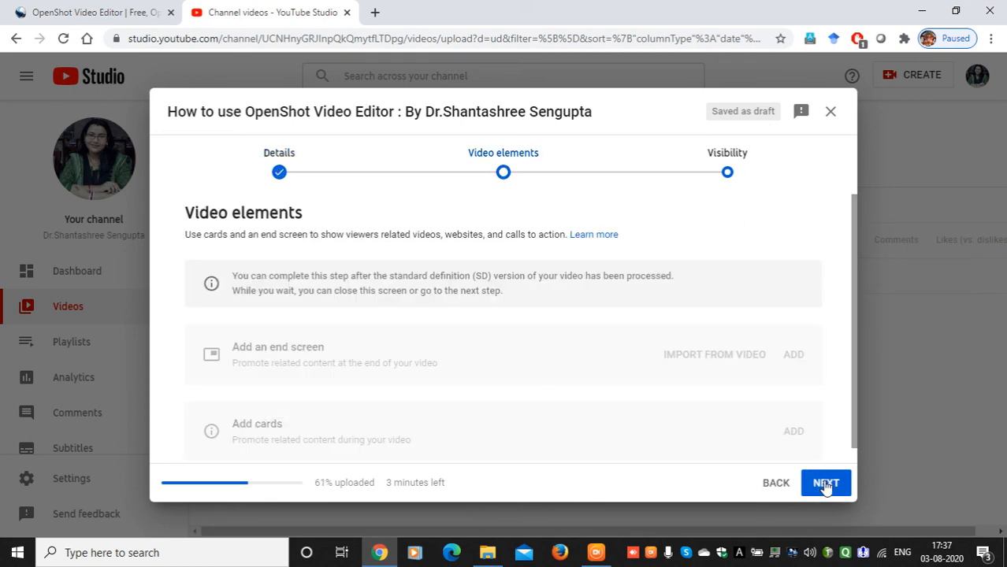
left_click(825, 486)
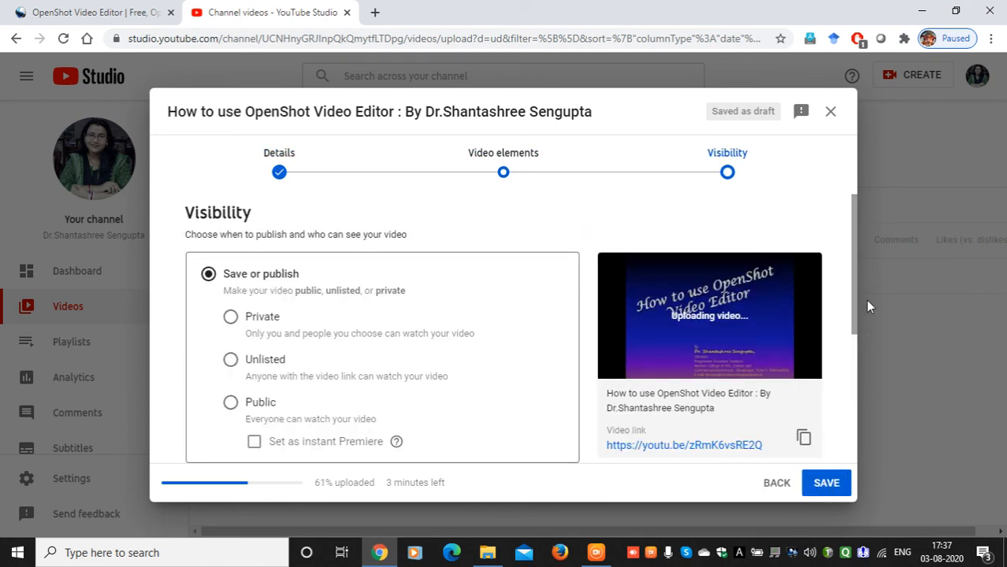
mouse_move(855, 299)
left_mouse_down()
mouse_move(853, 384)
mouse_move(848, 300)
left_mouse_up()
left_click(231, 404)
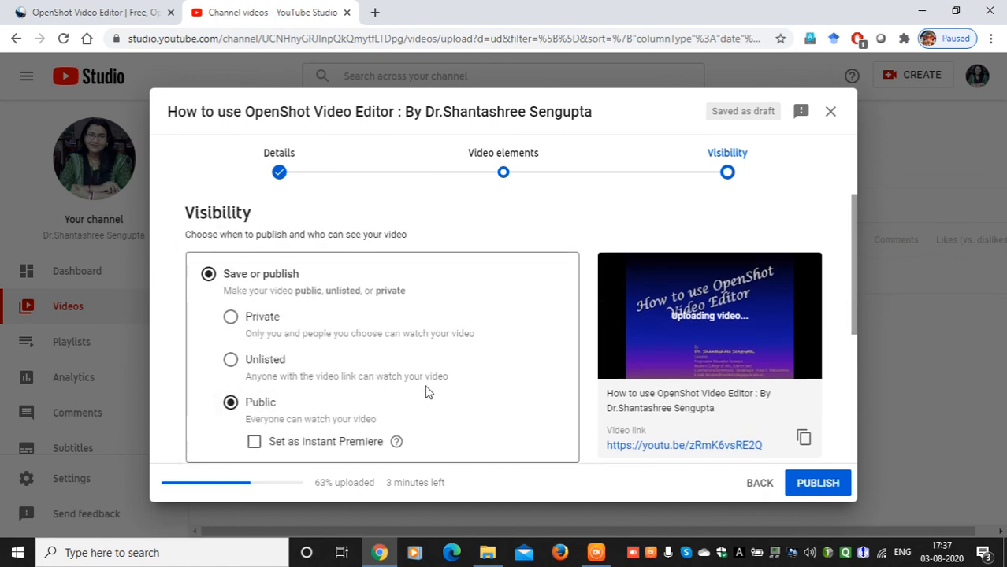
left_click_drag(852, 273, 854, 426)
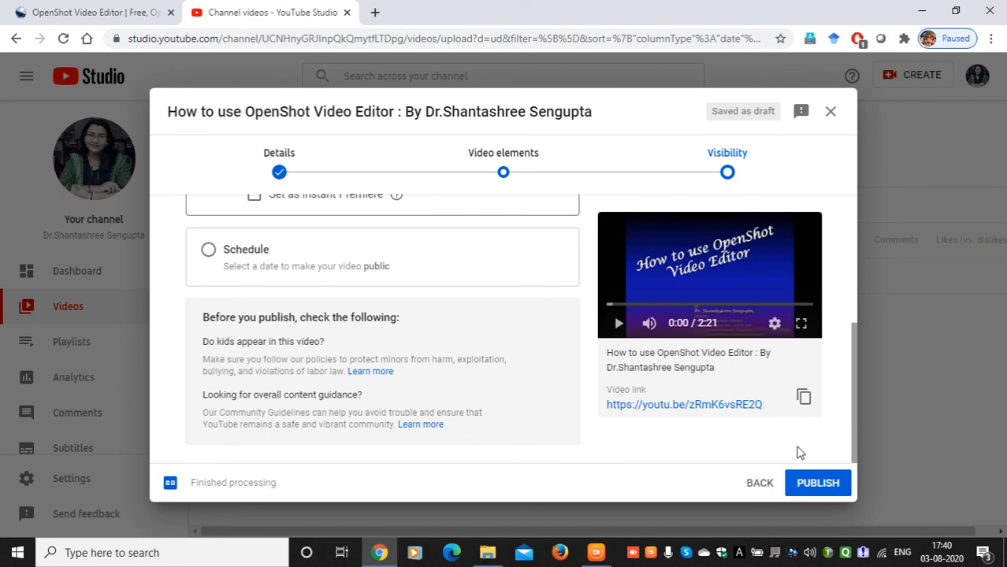
- Publish the uploaded OpenShot video on the channel and dismiss the publishing confirmation with its share links
left_click(811, 487)
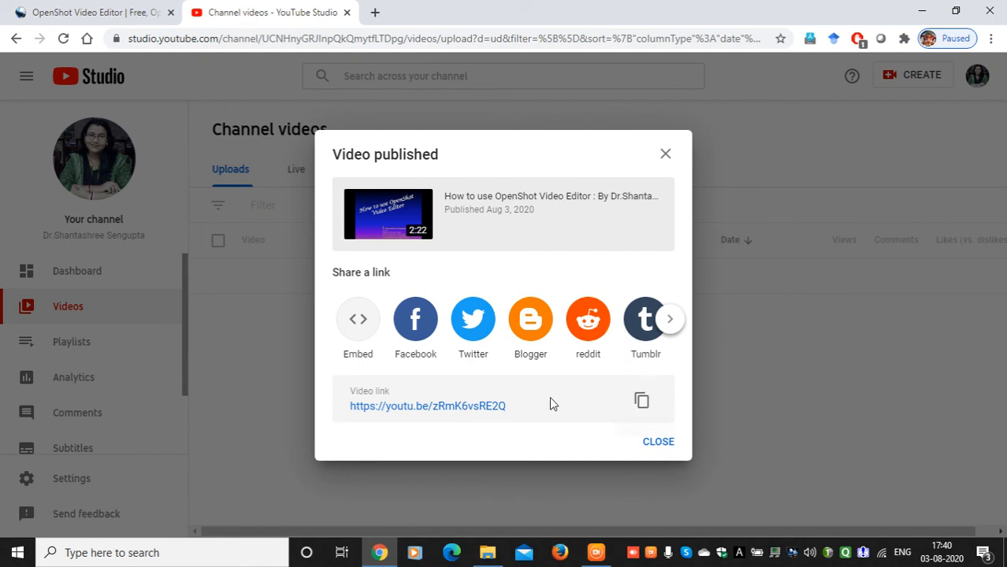
left_click(660, 444)
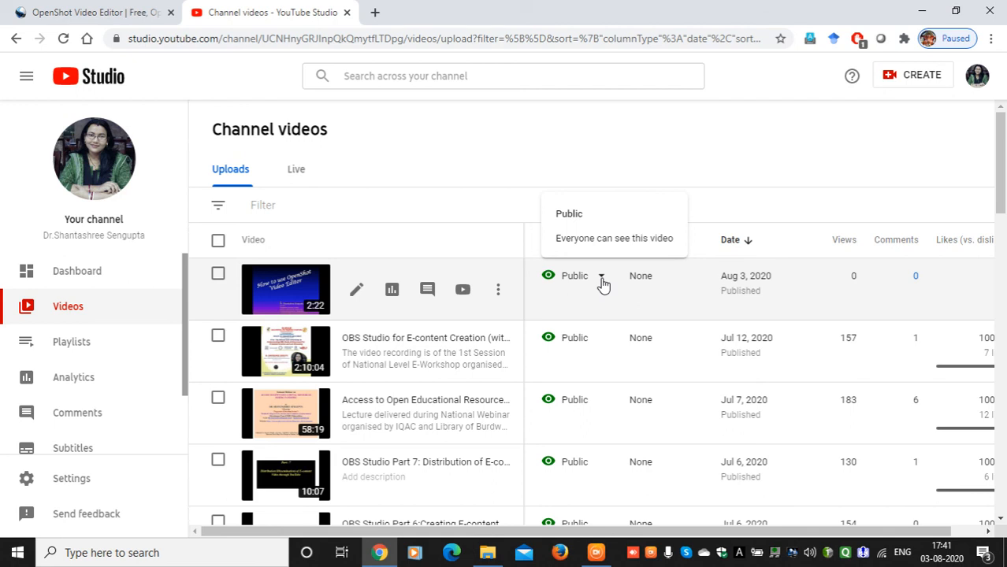
- Open the newly published video's watch page on YouTube from its video details, play the beginning and pause it
left_click(280, 293)
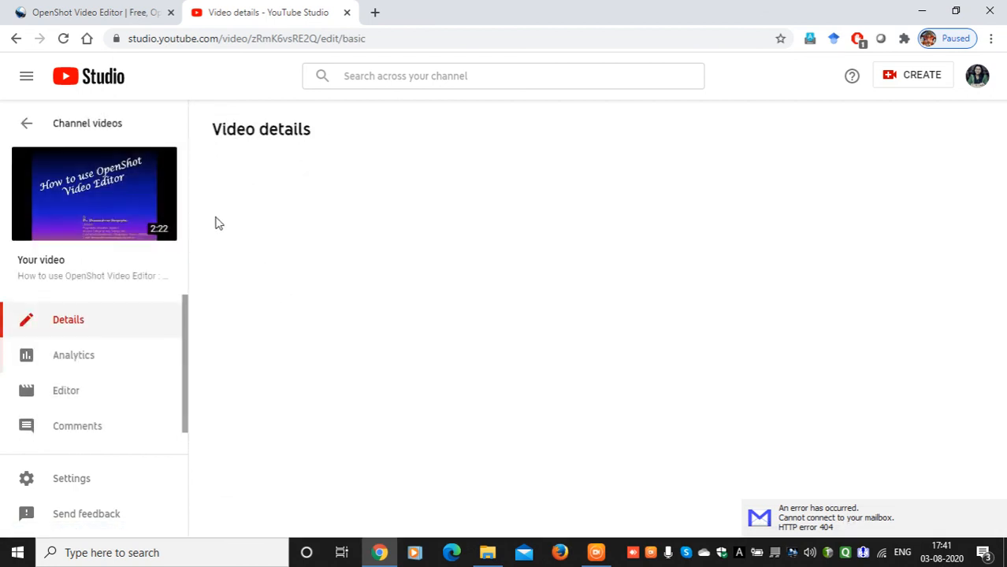
left_click(89, 203)
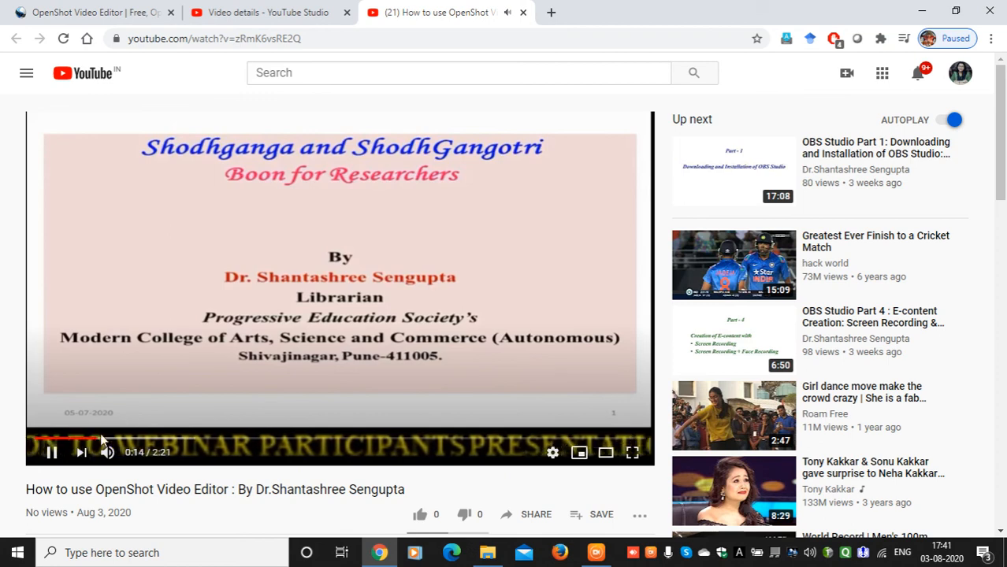
left_click(53, 458)
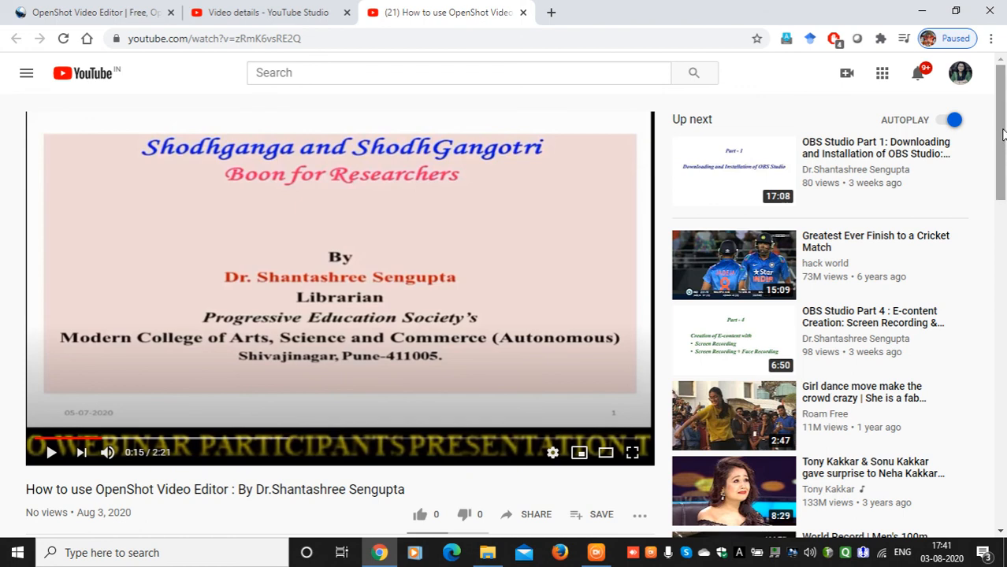
- Open the published video for editing in YouTube Studio from its watch page
scroll(1003, 134, "down", 1)
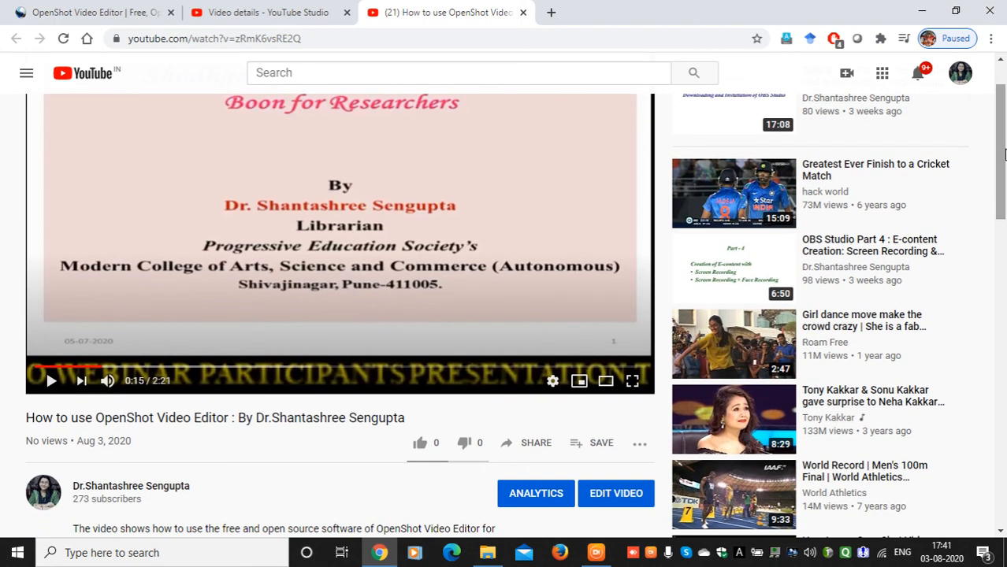
left_click(620, 504)
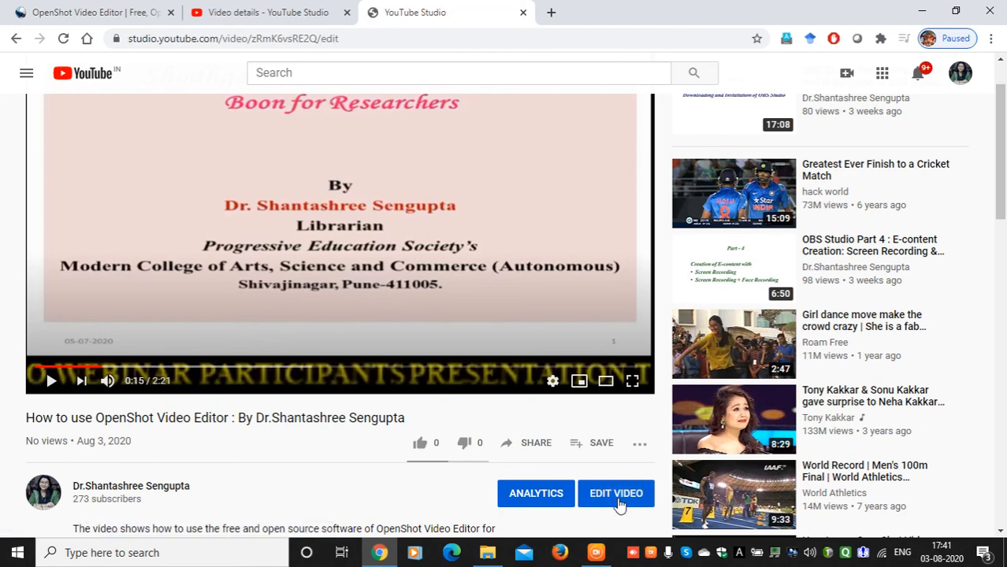